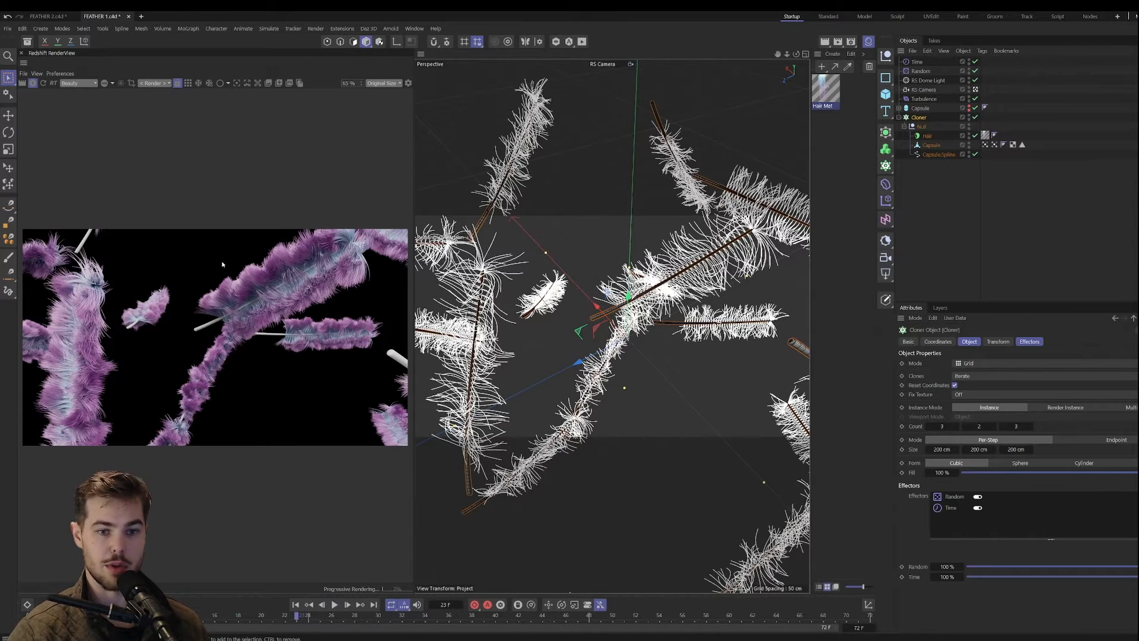
Step: Stop the render preview, close the Redshift RenderView and create a new project
left_click(33, 83)
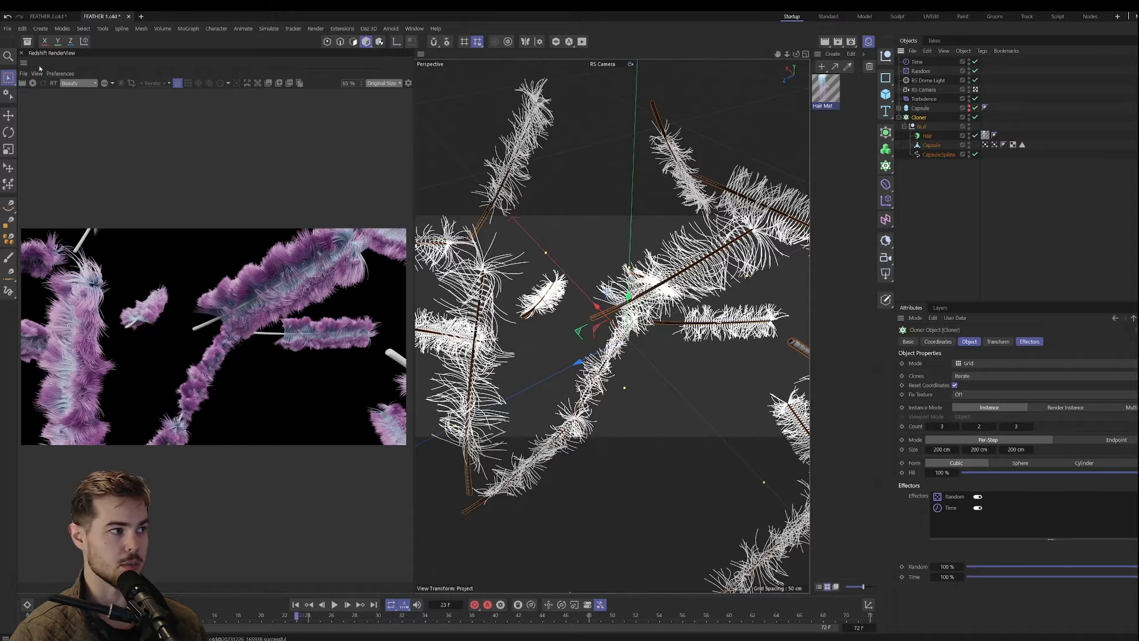
left_click(25, 52)
left_click(141, 16)
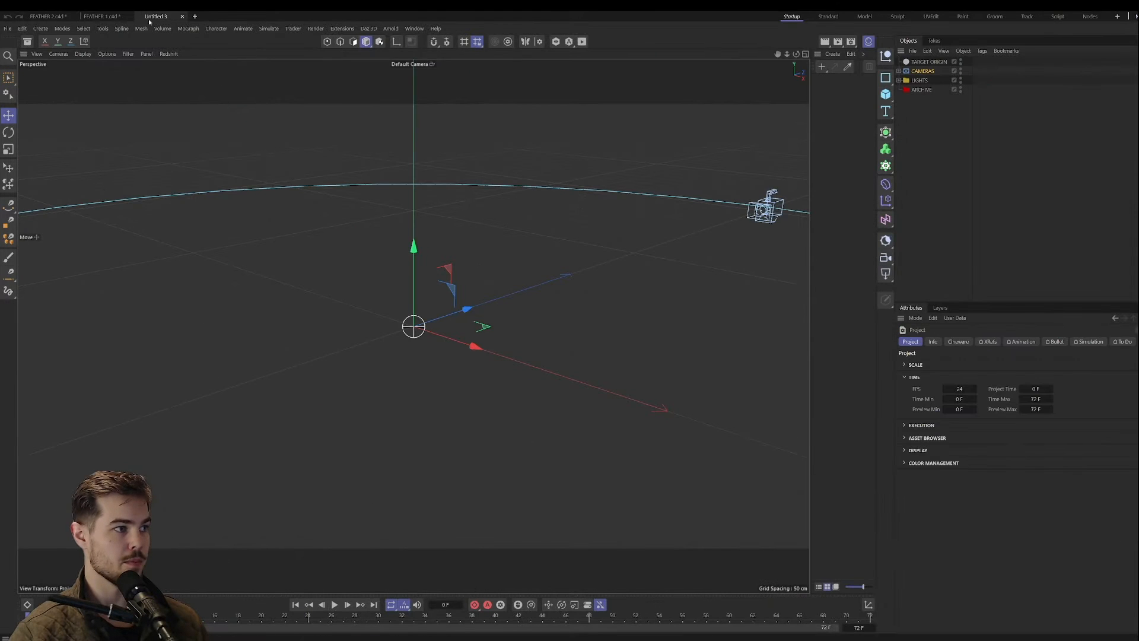
Step: Delete all default objects from the new project and hide the material manager
key("ctrl+a")
key("Delete")
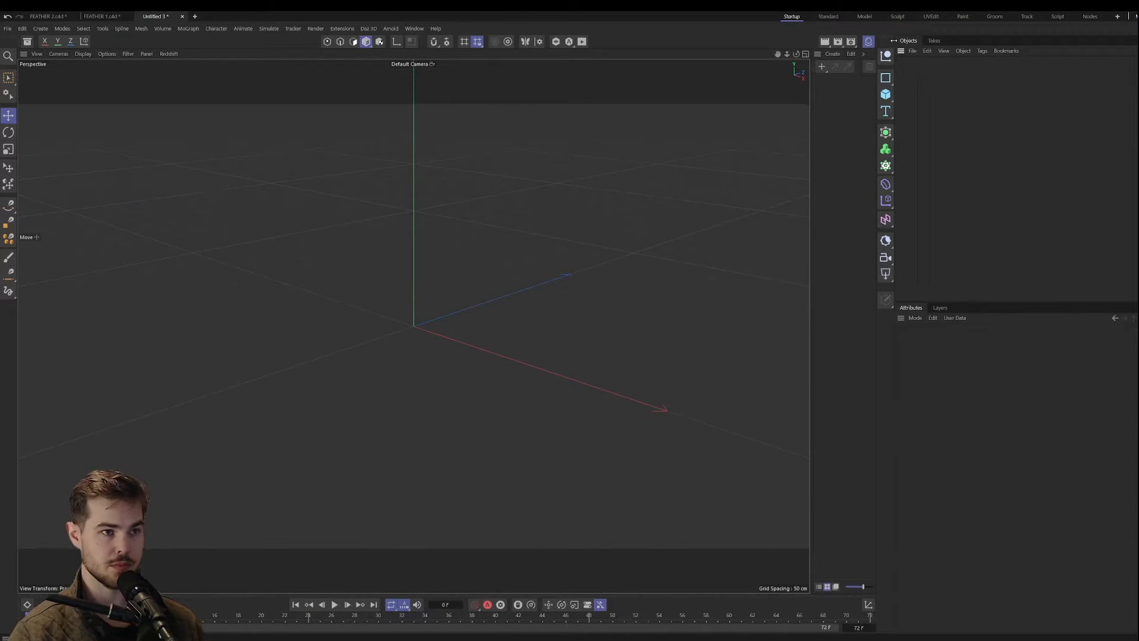
left_click(871, 42)
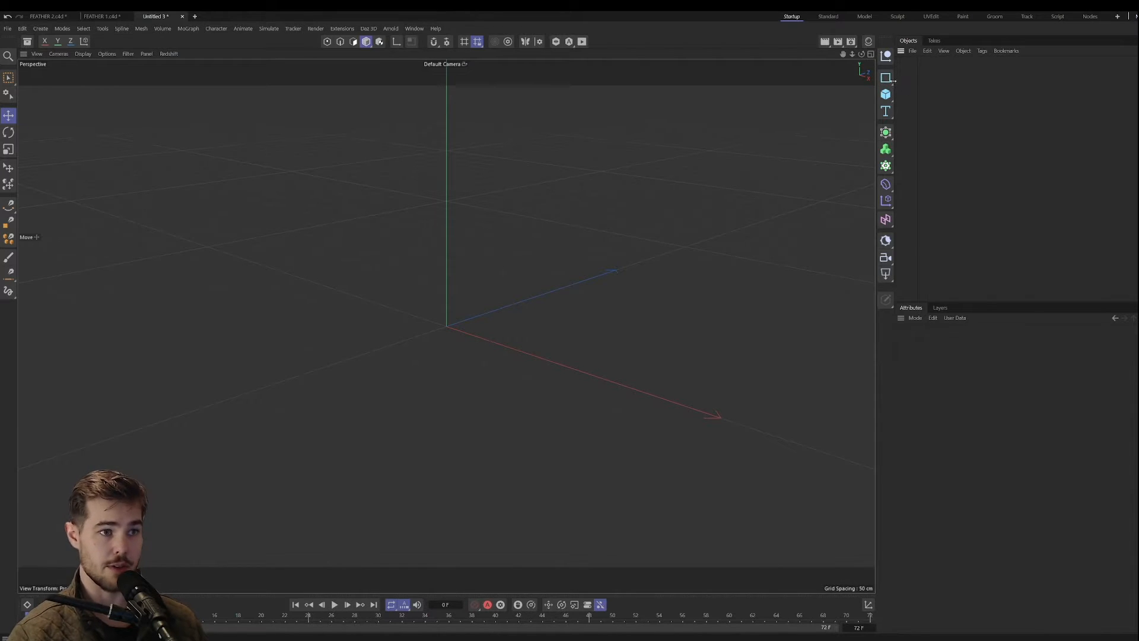
Step: Create an n-Side spline and set its number of sides to 2
left_click(890, 79)
left_click(974, 110)
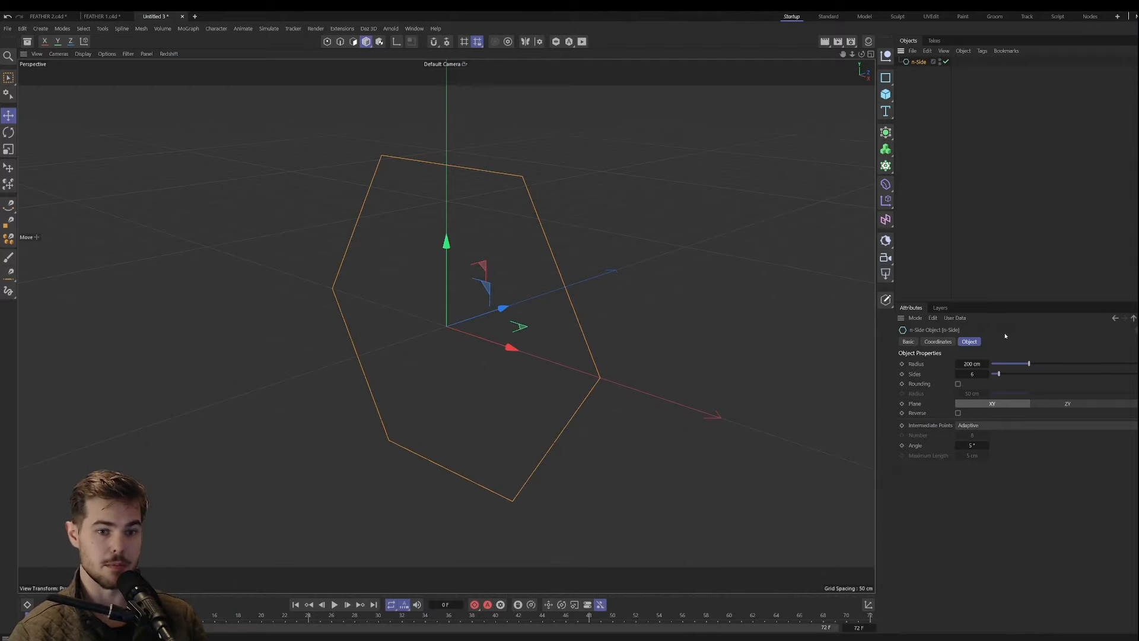
left_click(979, 373)
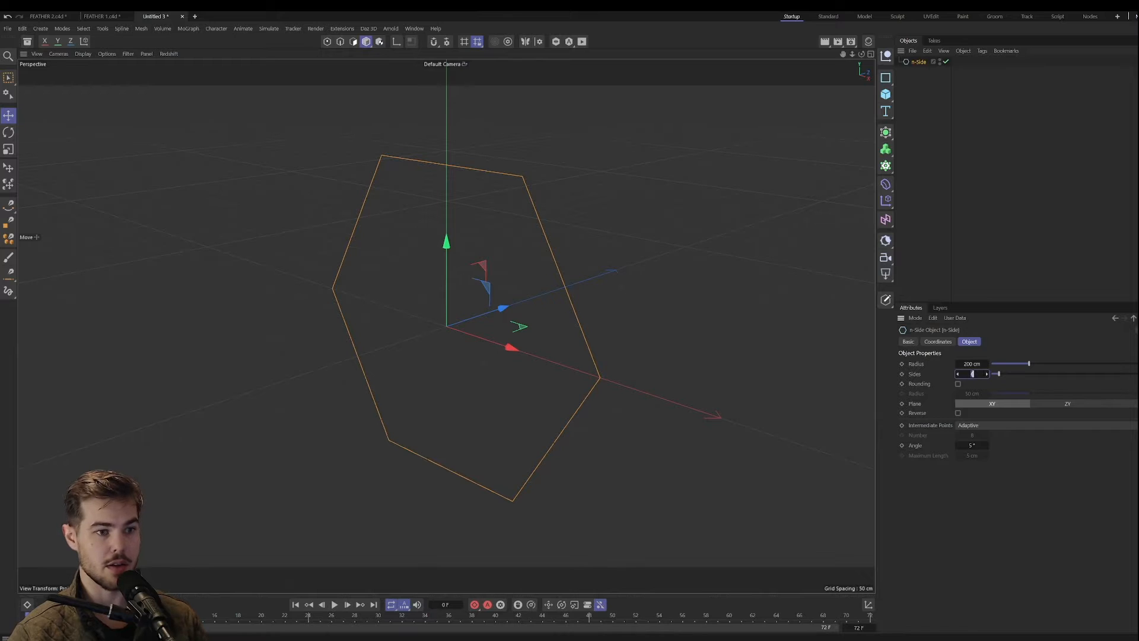
type("2")
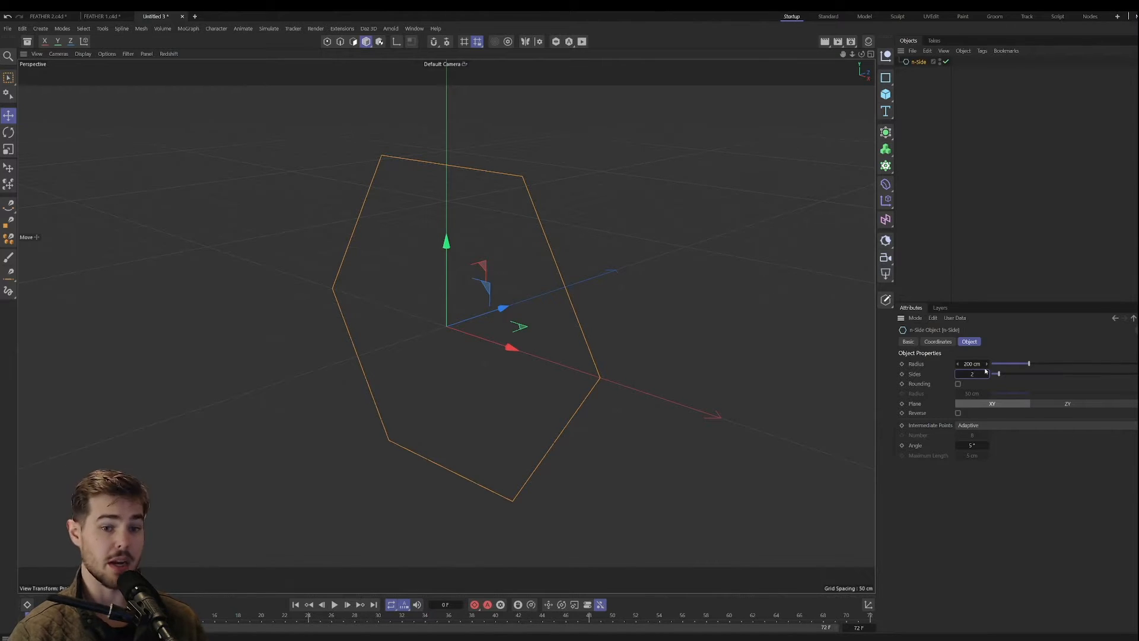
key("Return")
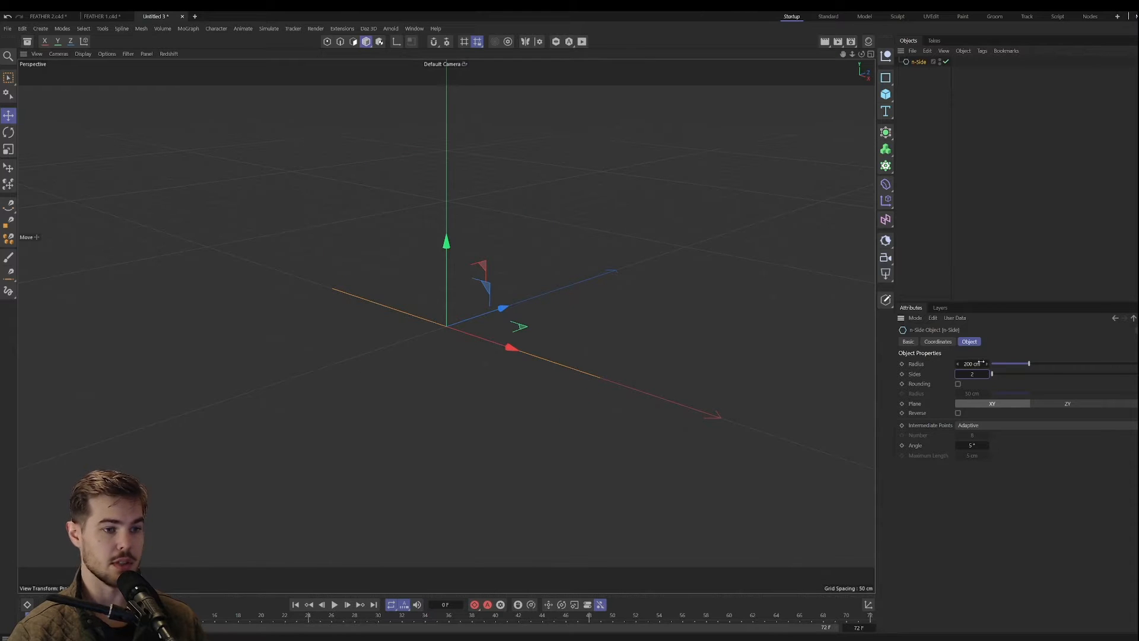
Step: Rotate the n-Side spline to a bank angle of -90° so it stands vertically
key("r")
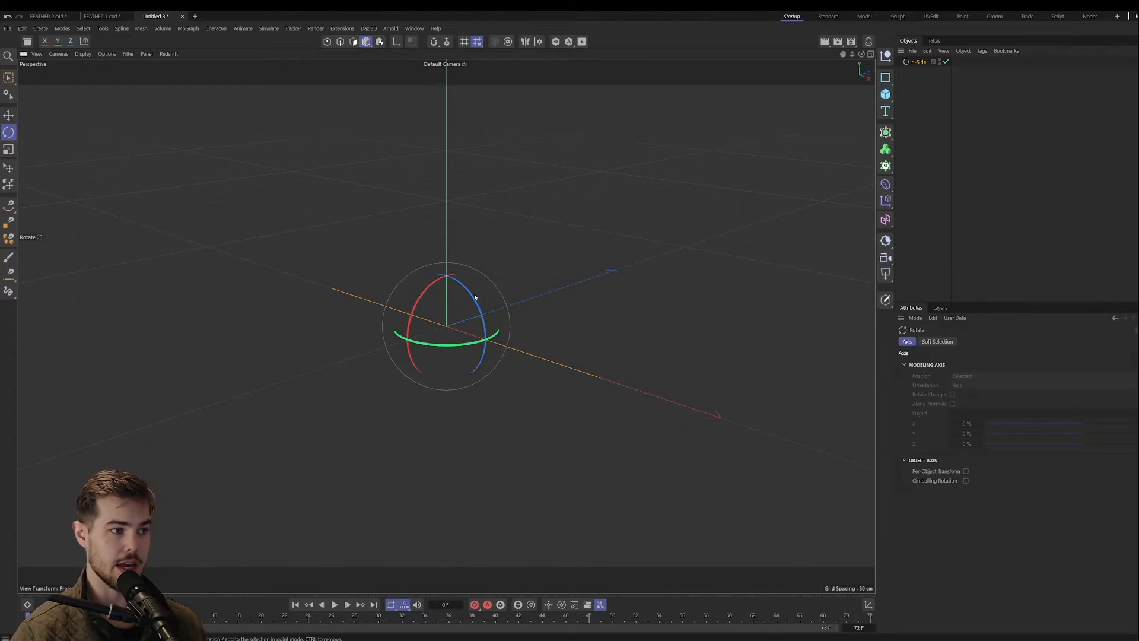
left_click_drag(475, 291, 388, 236)
key("e")
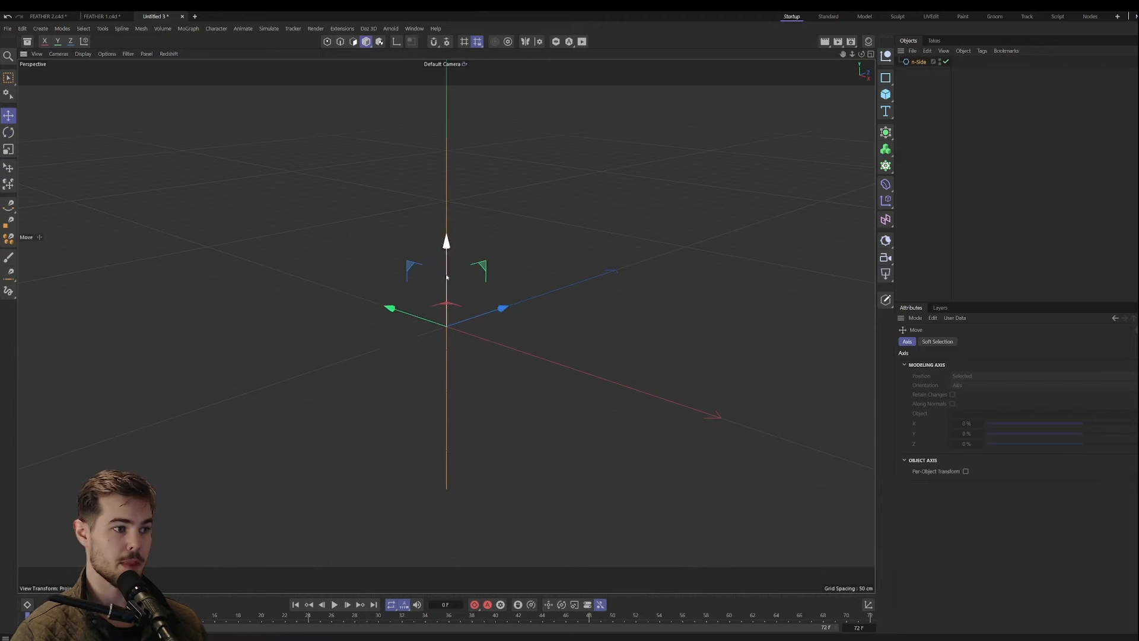
Step: Set the n-Side spline's Y position to 200 cm so its base sits at the origin
left_click(918, 63)
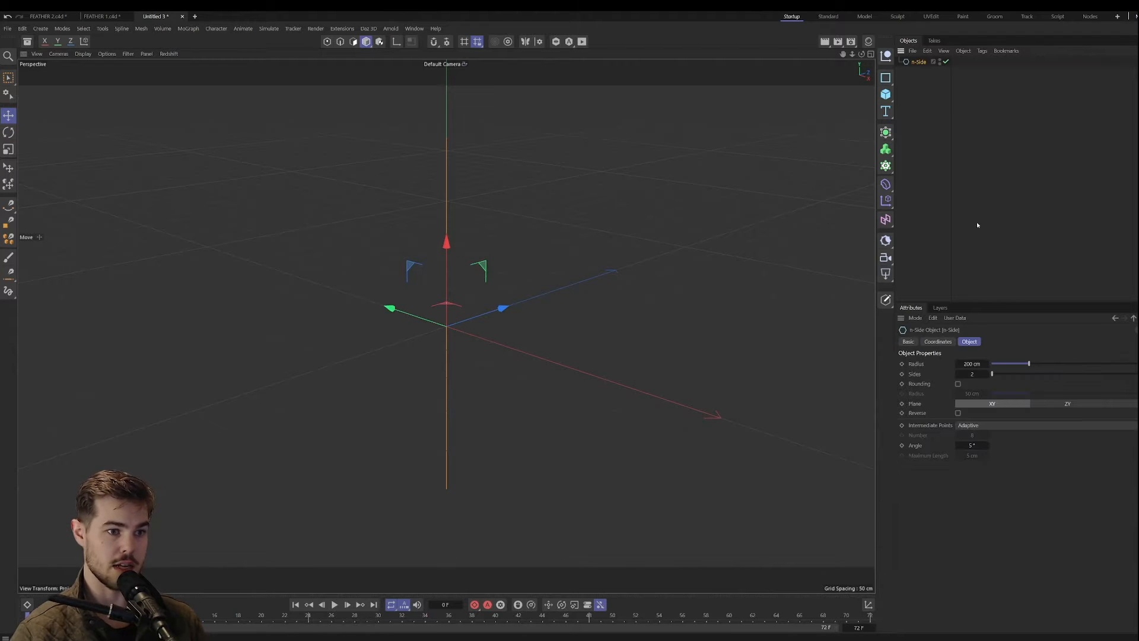
left_click(939, 342)
left_click(943, 386)
type("200")
key("Return")
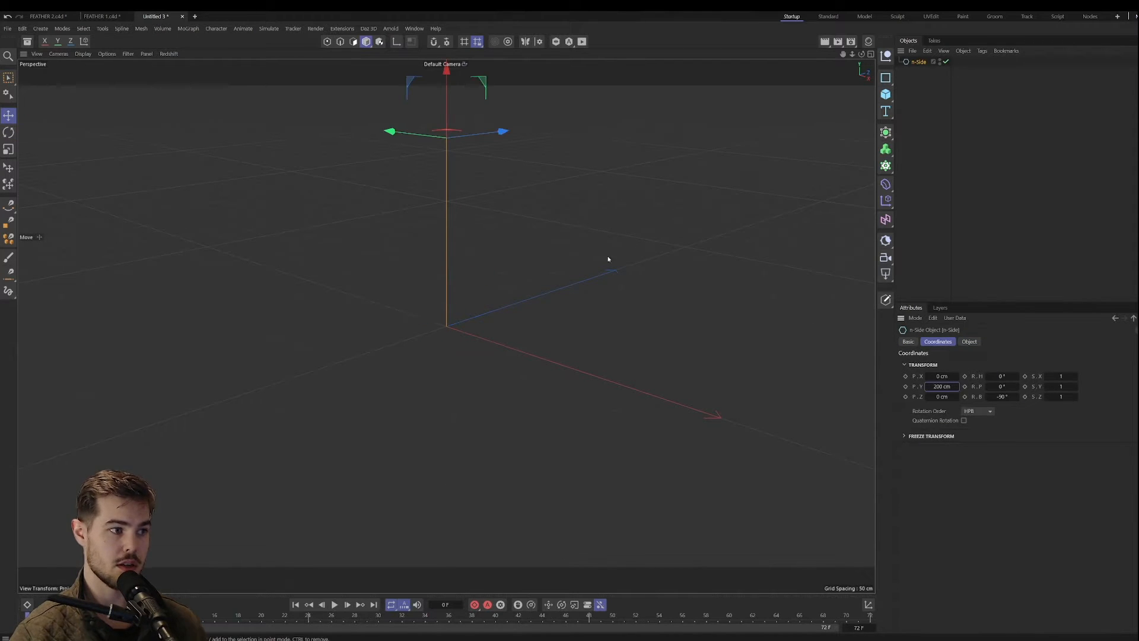
scroll(556, 256, "down", 10)
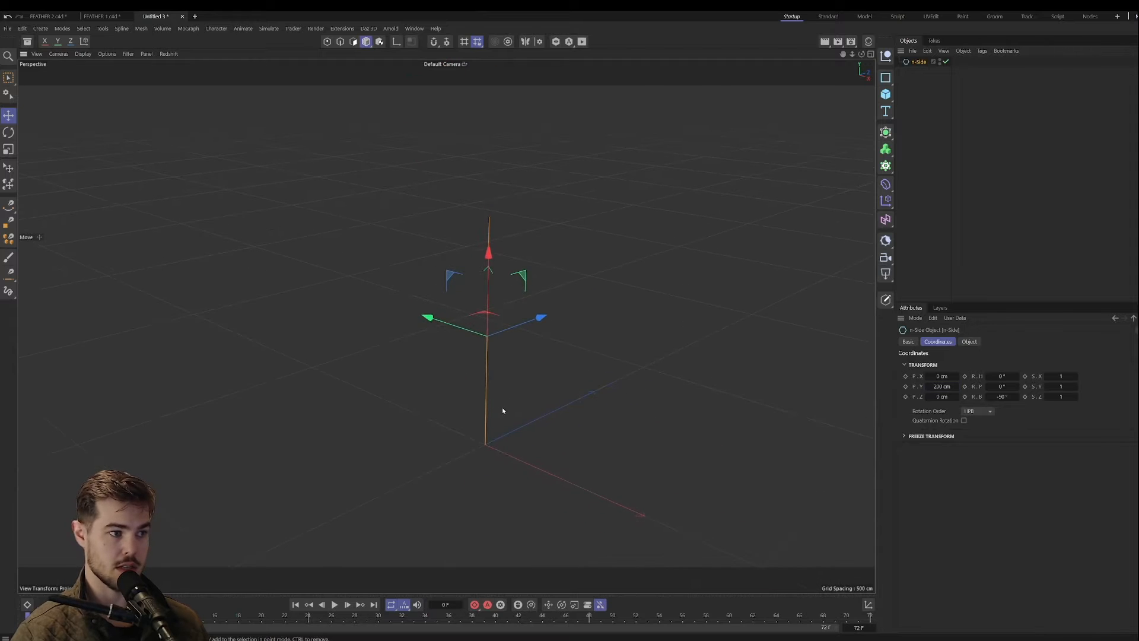
left_click(908, 145)
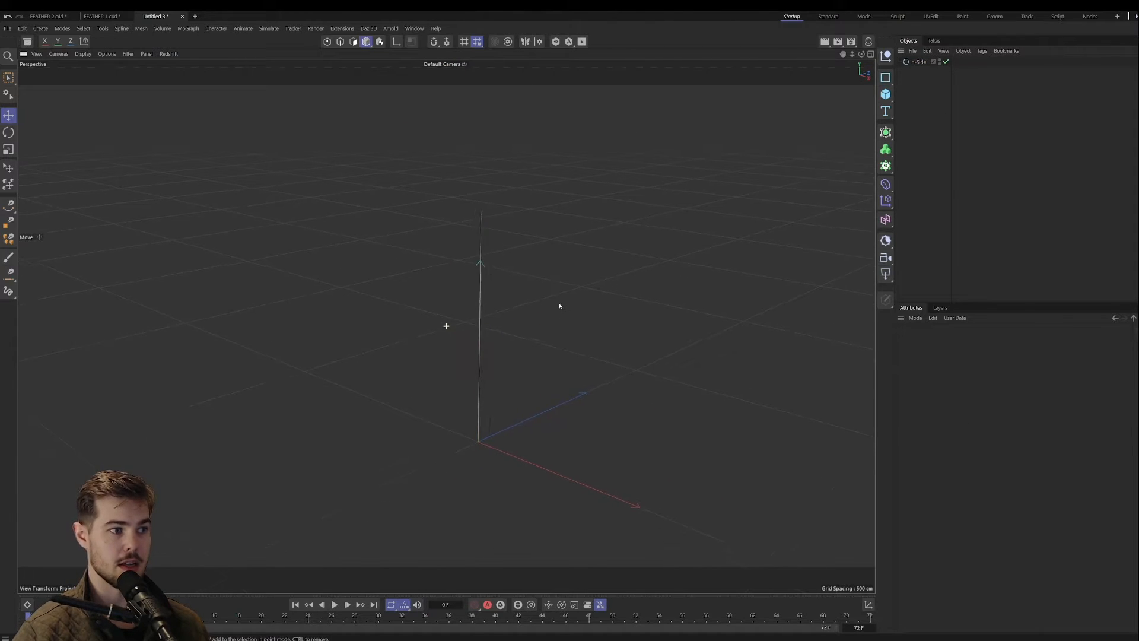
Step: Set the n-Side spline's intermediate points to Uniform with a number of 17
left_click(924, 63)
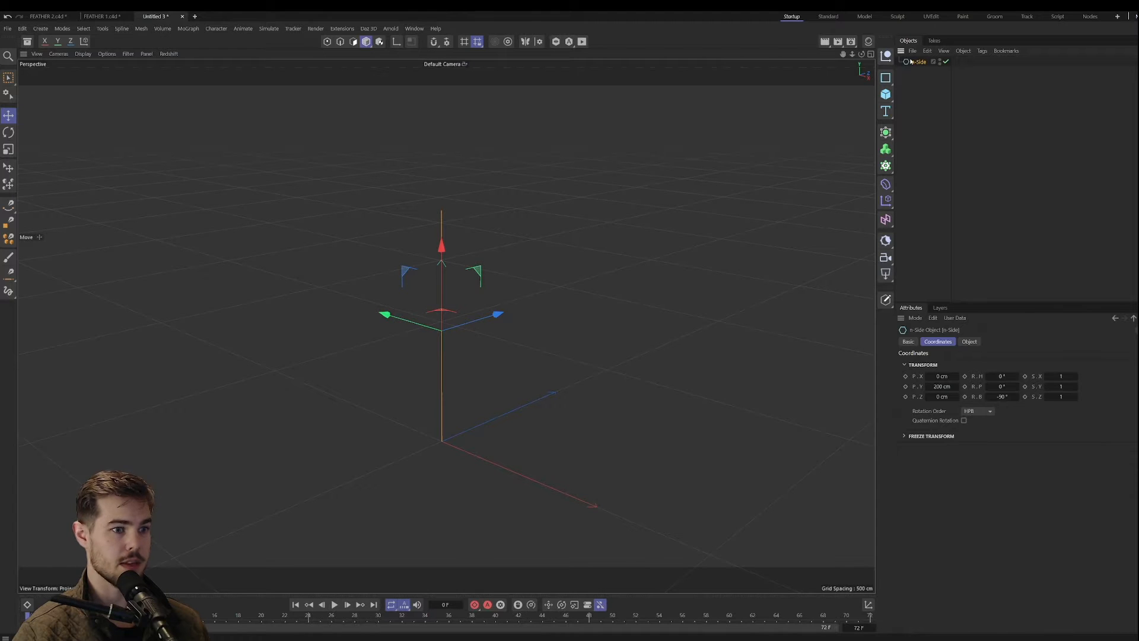
left_click(971, 343)
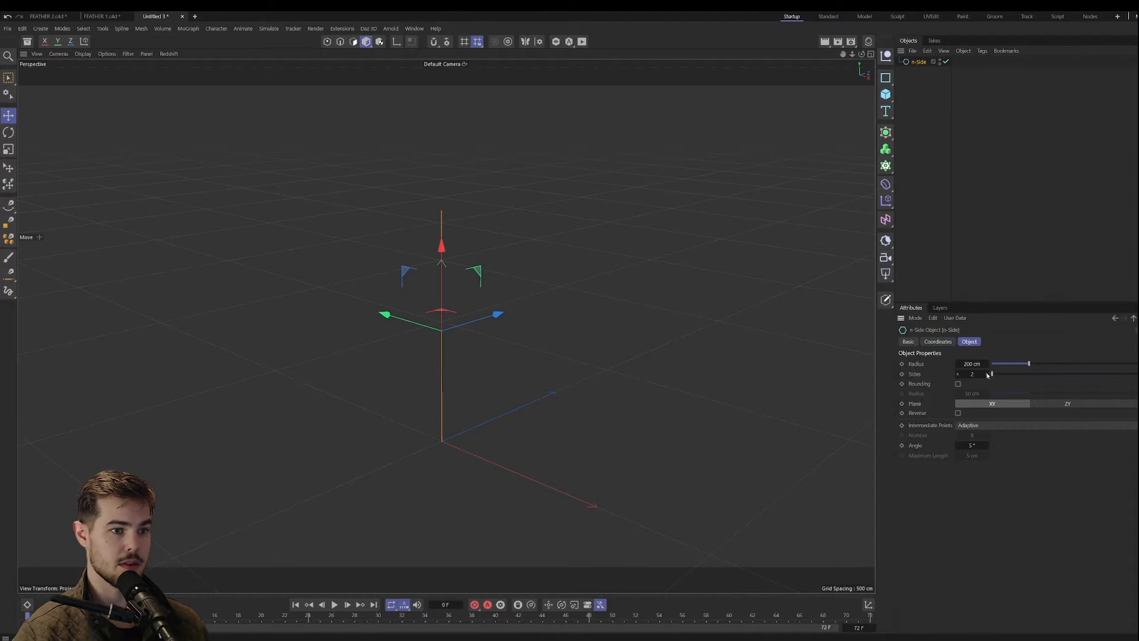
left_click(972, 426)
left_click(972, 458)
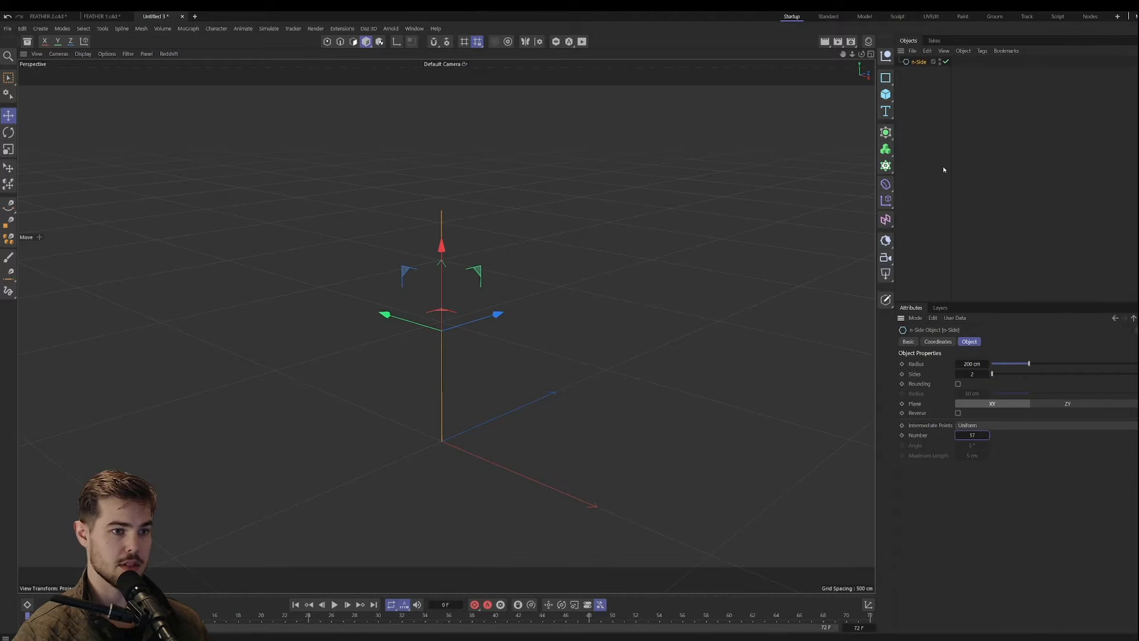
key("Return")
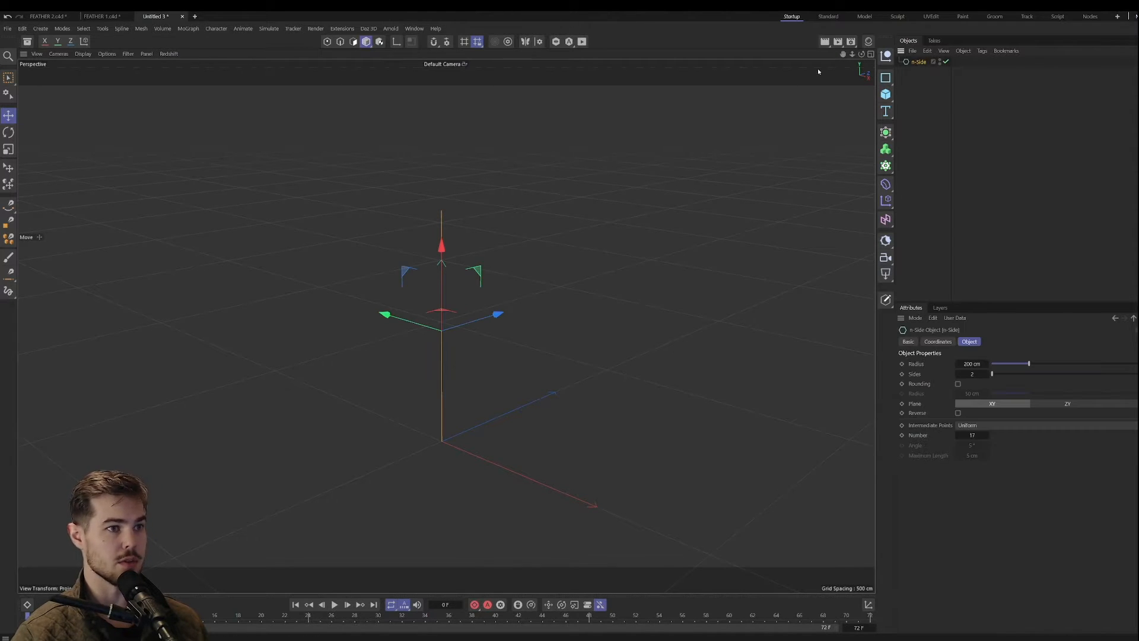
Step: Add a Feathers hair object and make the n-Side spline its child
left_click(269, 29)
mouse_move(315, 153)
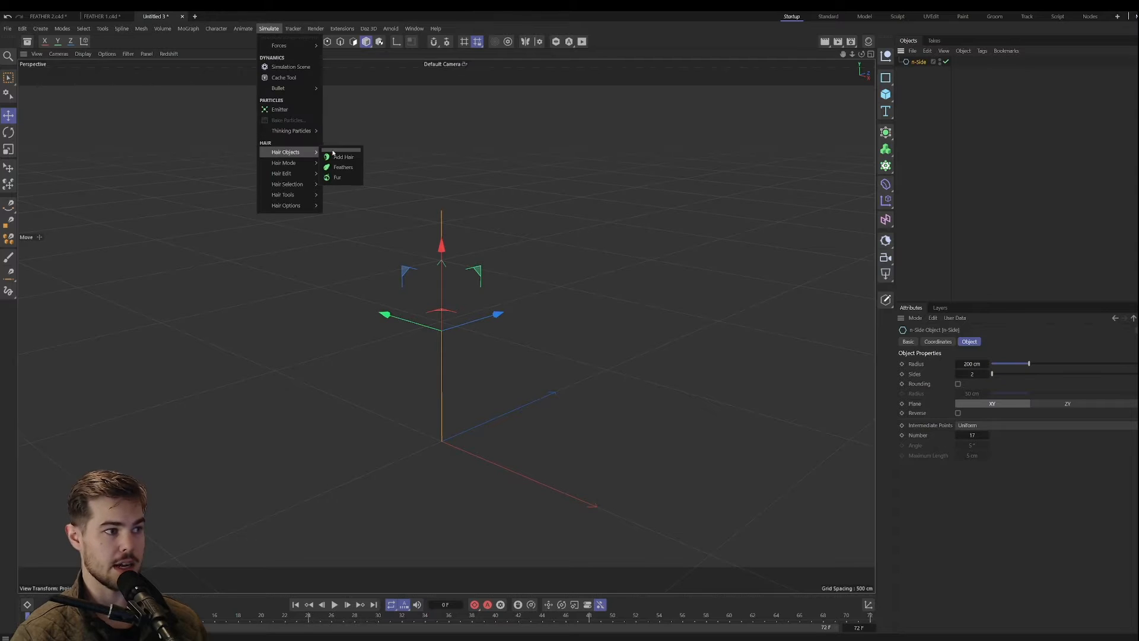
left_click(343, 167)
left_click(940, 87)
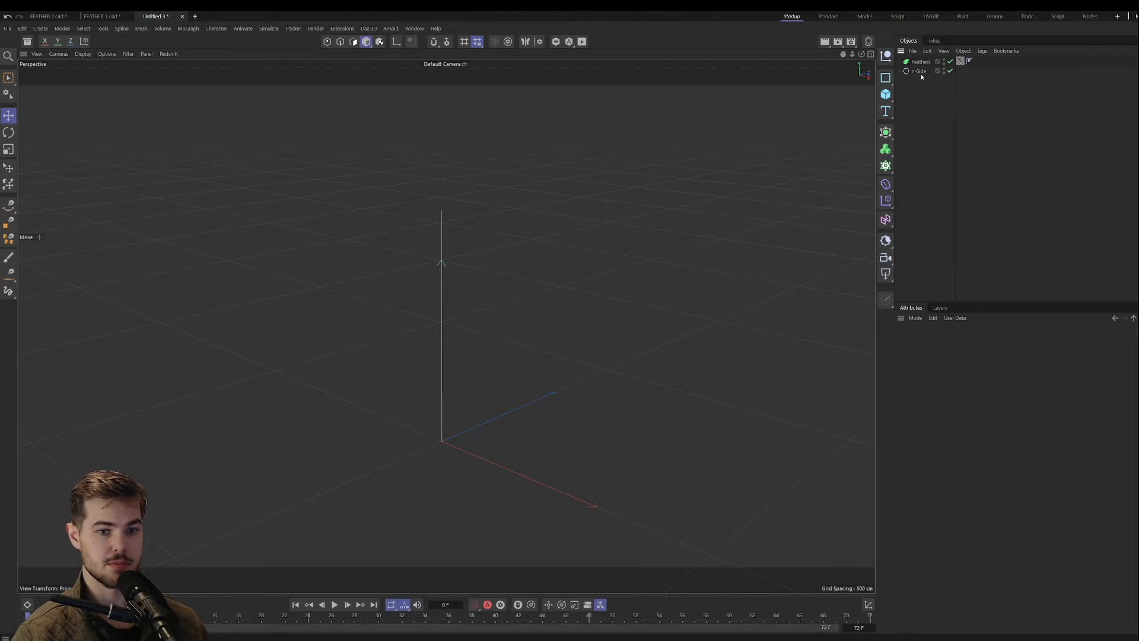
left_click_drag(922, 72, 923, 62)
Step: Set the Feathers object's Start to 20 % so the barbs begin higher on the spline
left_click_drag(487, 352, 504, 352, "alt")
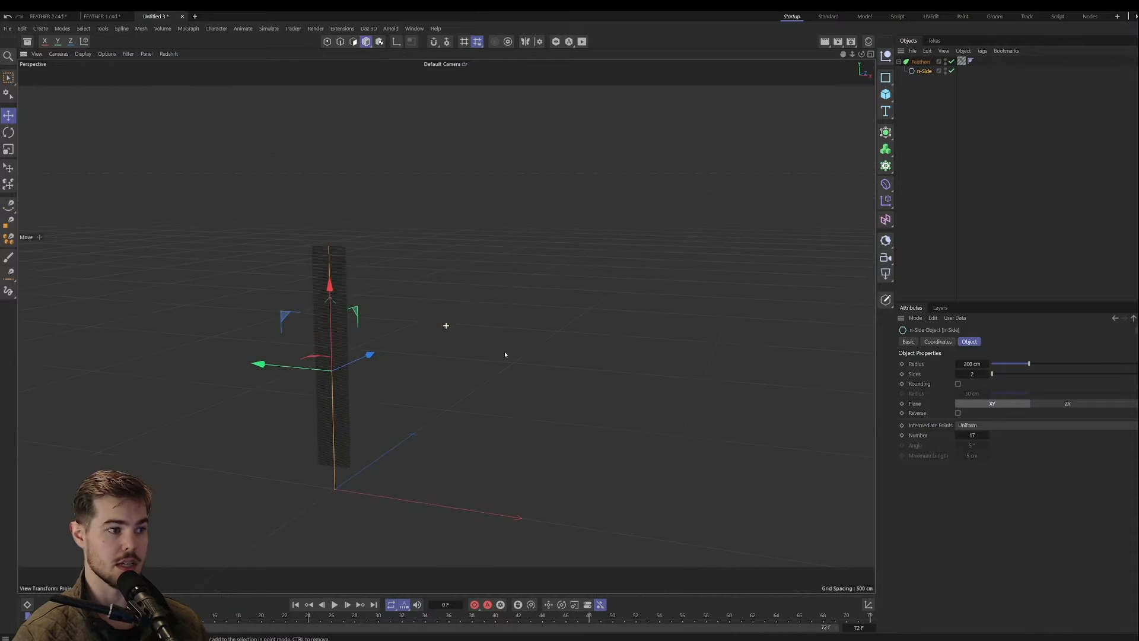
middle_click_drag(504, 352, 529, 349, "alt")
right_click_drag(398, 380, 498, 292, "alt")
middle_click_drag(499, 295, 456, 318, "alt")
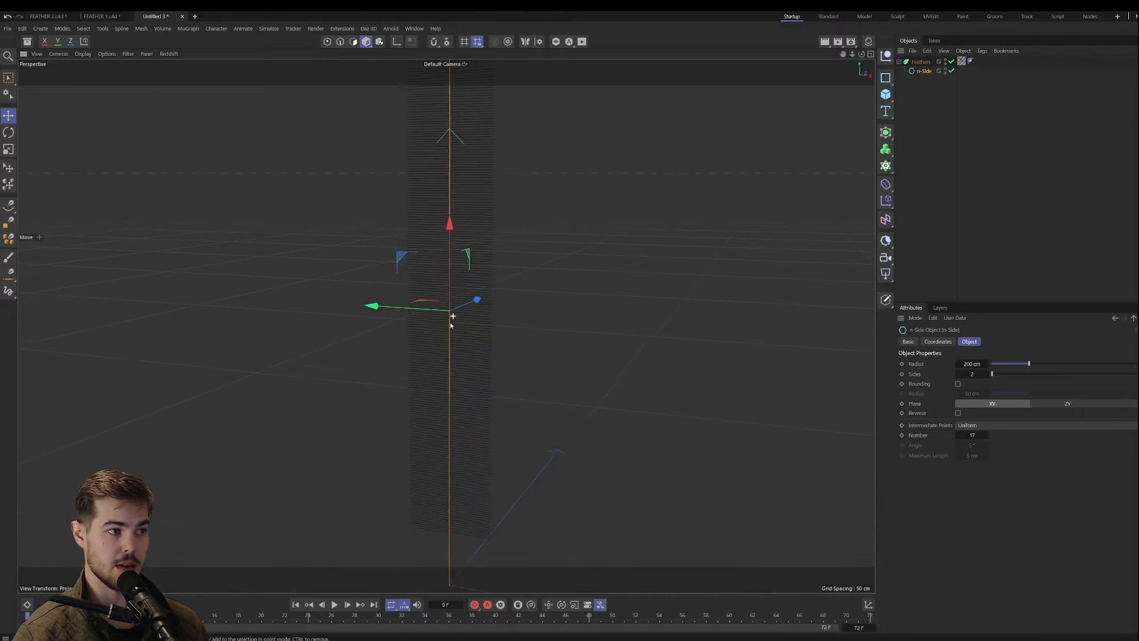
right_click_drag(456, 318, 496, 172, "alt")
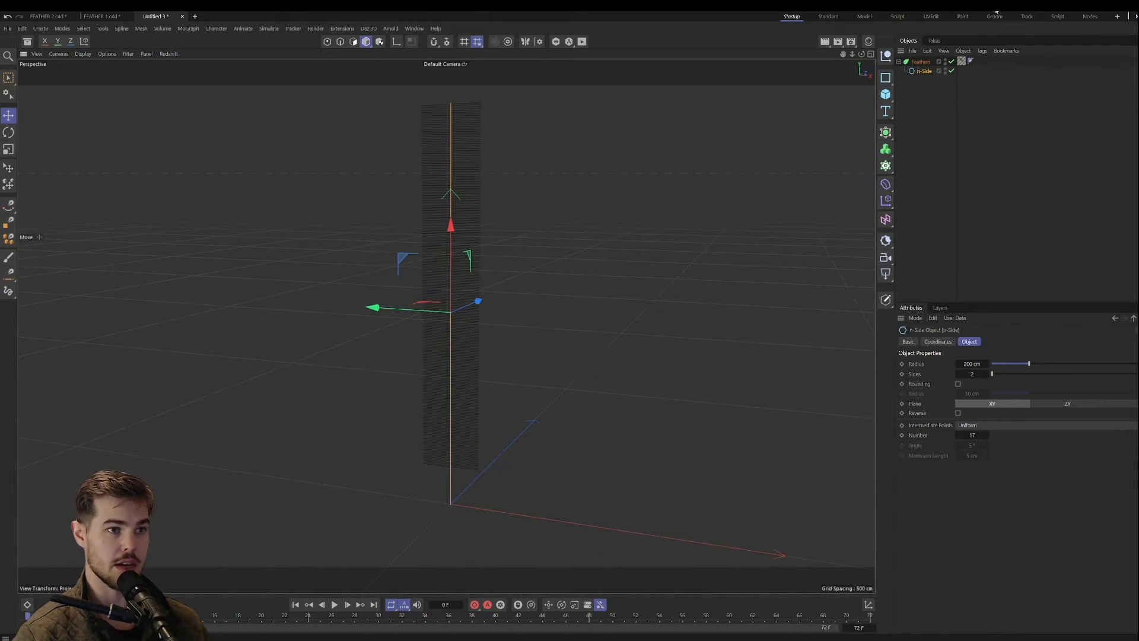
left_click(922, 61)
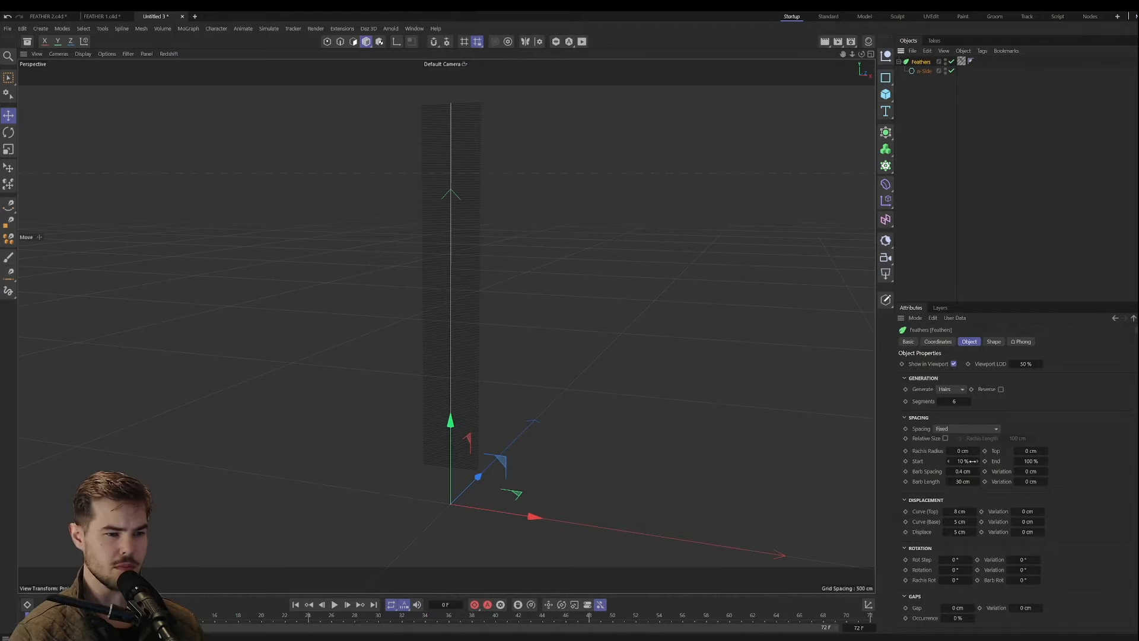
left_click_drag(963, 461, 1035, 461)
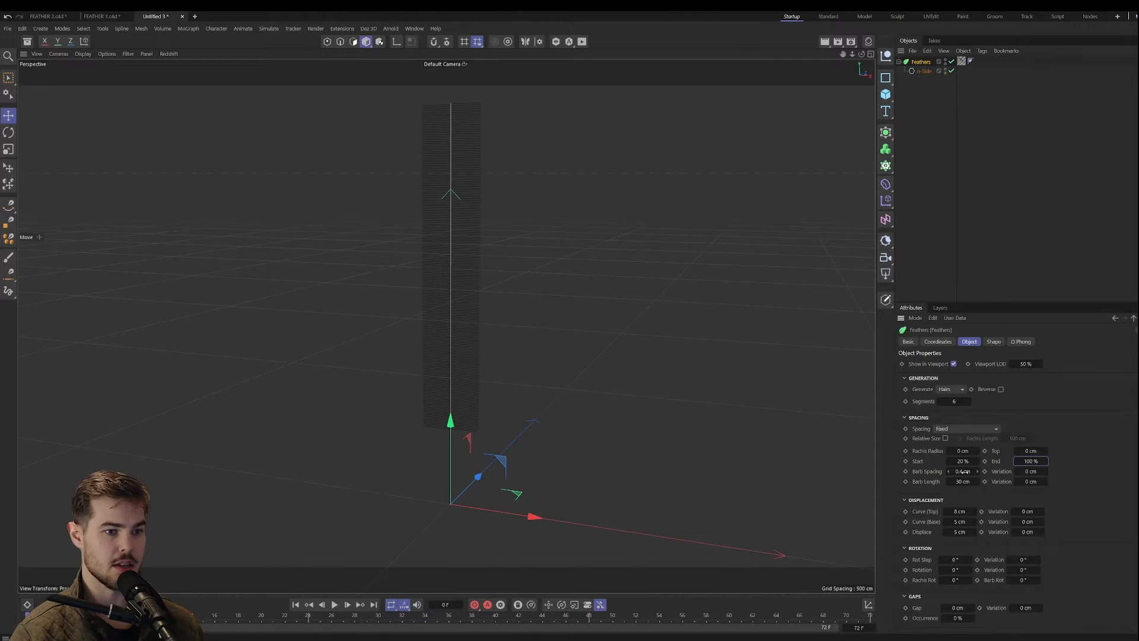
Step: Try barb spacings of 2.1 cm and 0.1 cm on the Feathers object
left_click_drag(963, 471, 963, 472)
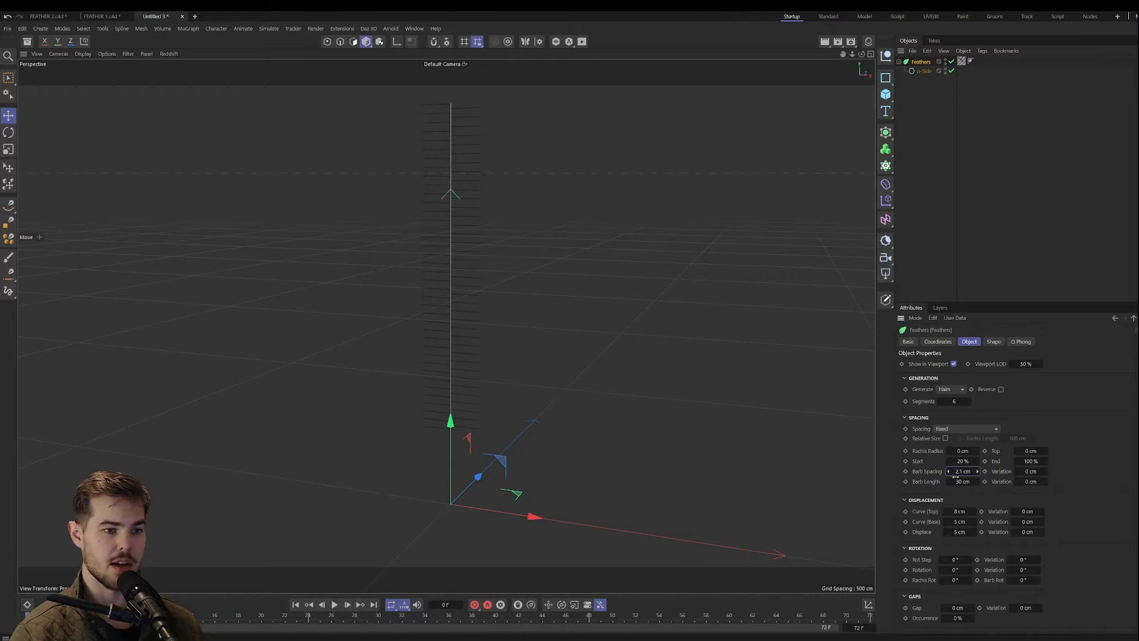
left_click(962, 472)
type("0.1")
key("Return")
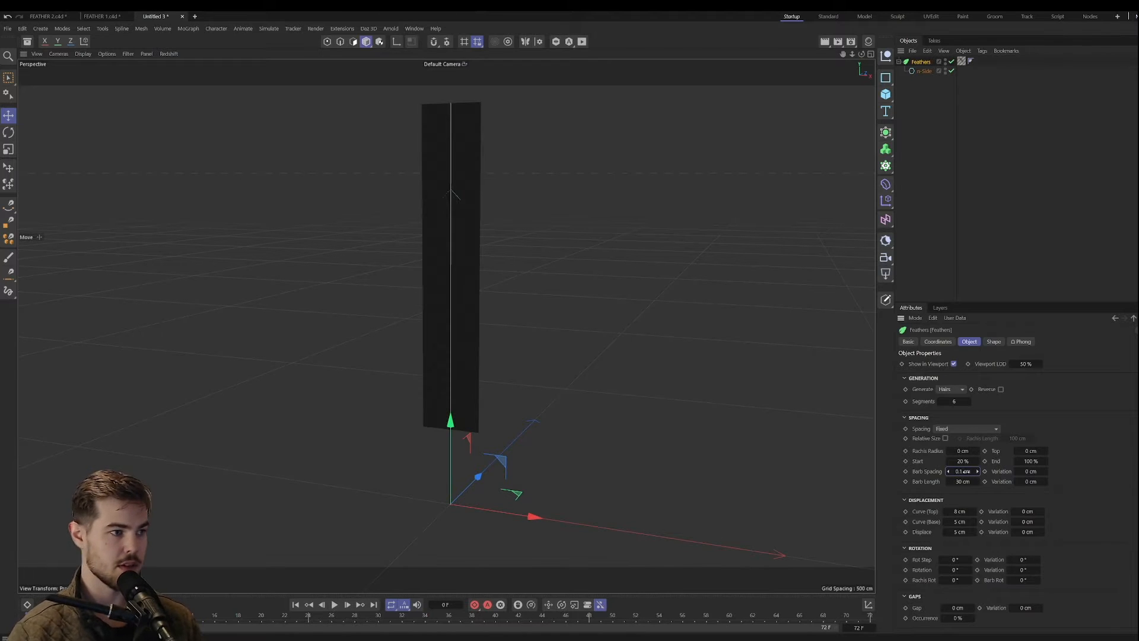
Step: Set the Feathers object's barb spacing to 0.2 cm
left_click(966, 471)
type("0.2")
key("Return")
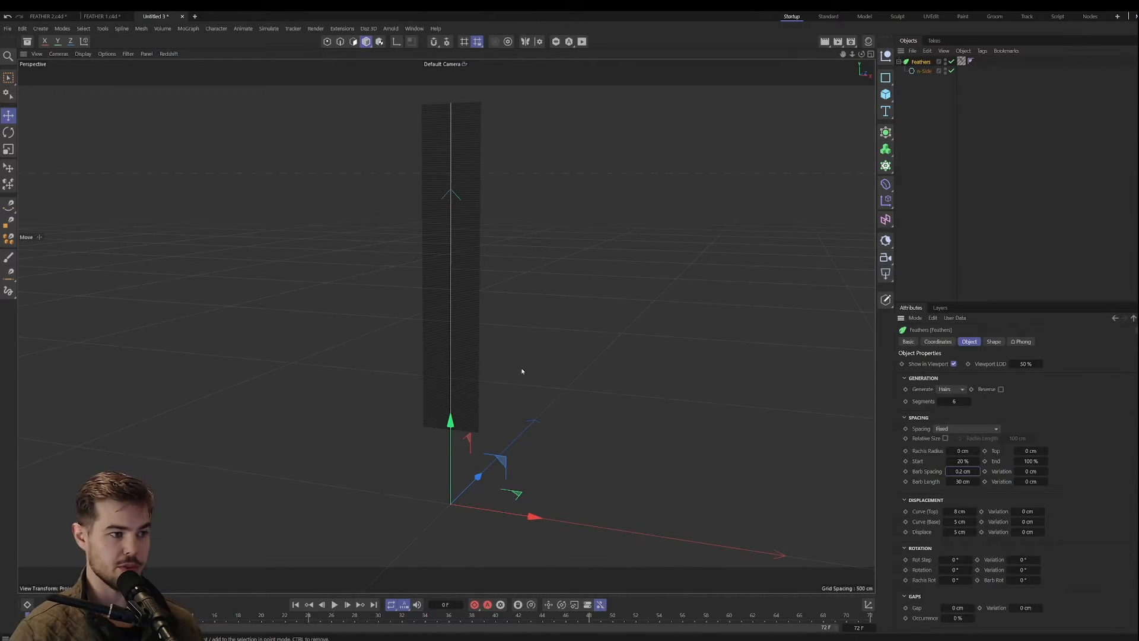
Step: Set the barb length to 37 cm with 4 cm variation, and the barb spacing variation to 0.4 cm
left_click_drag(470, 356, 705, 405, "alt")
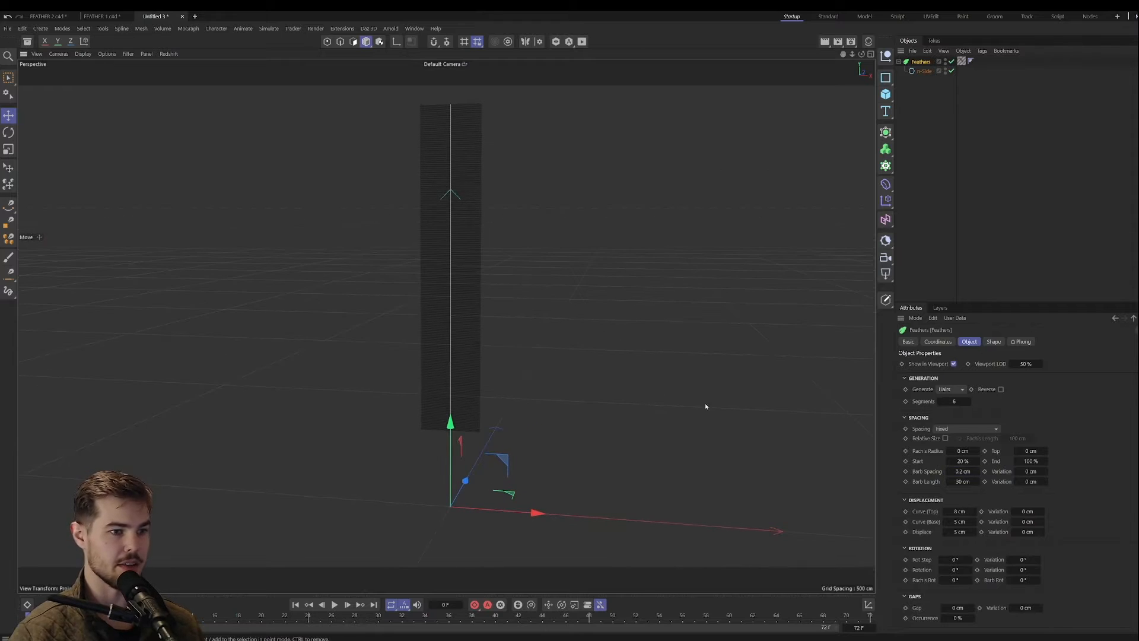
left_click_drag(964, 481, 1044, 472)
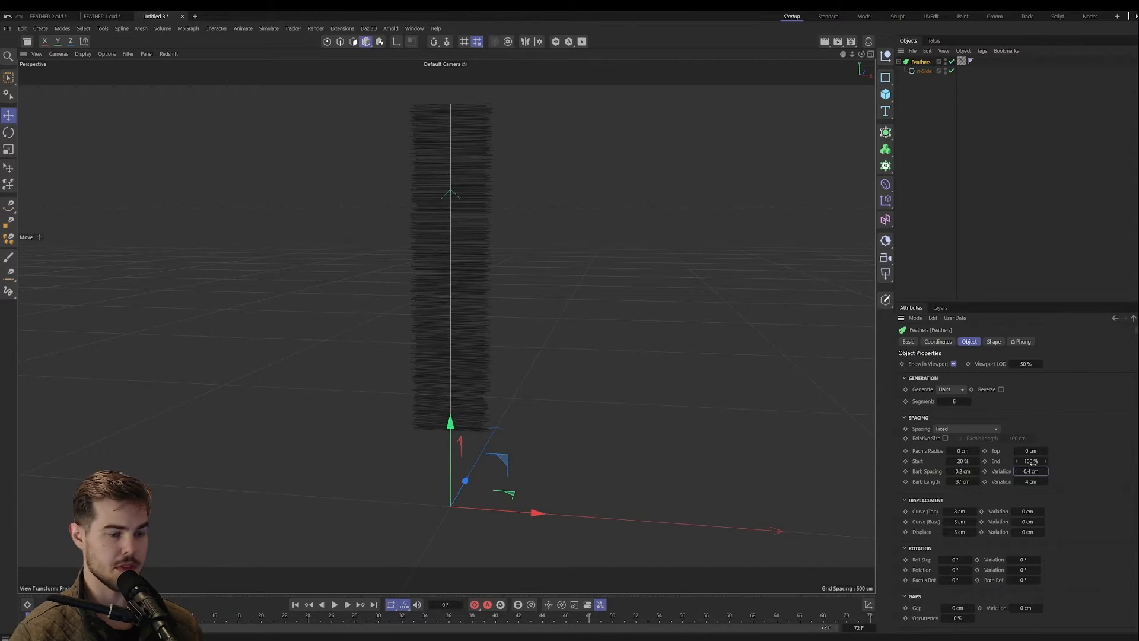
left_click_drag(489, 372, 473, 380, "alt")
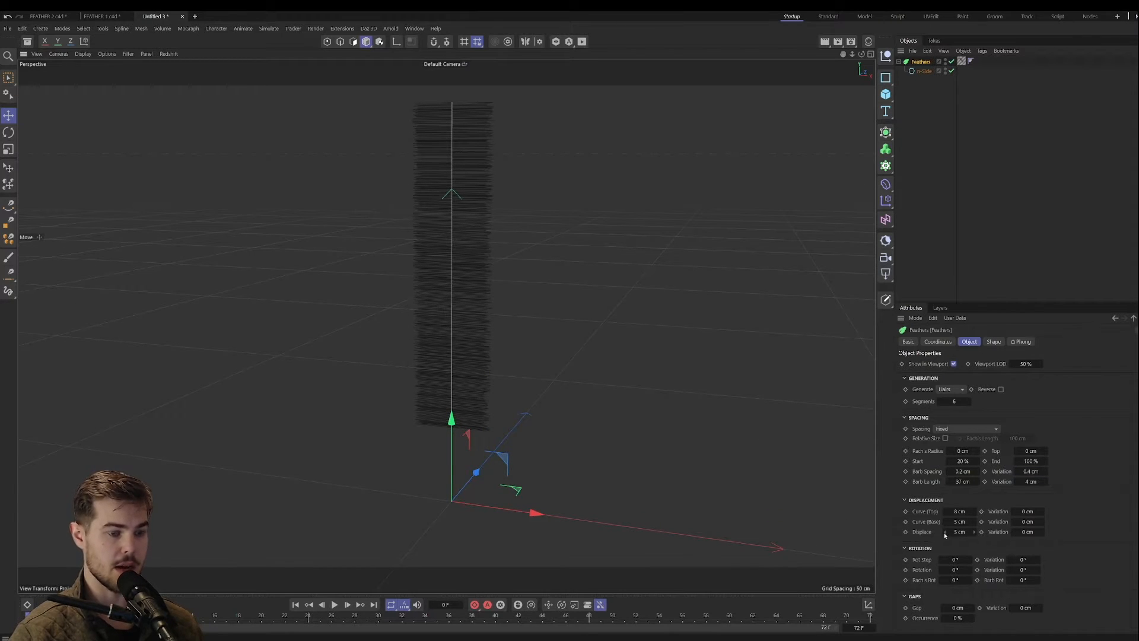
Step: Try different Rot Step, Rot Step variation and Rotation values on the feathers, and reset all three to 0°
left_click_drag(941, 560, 947, 560)
left_click_drag(1022, 564, 959, 569)
double_click(957, 560)
type("0")
key("Return")
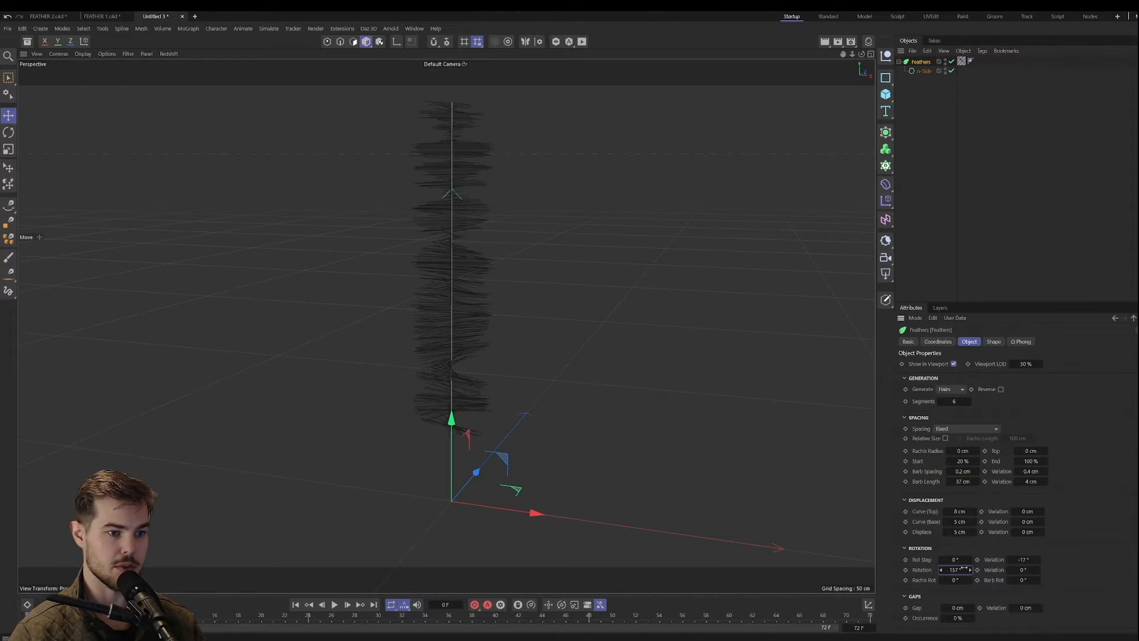
double_click(955, 569)
type("0")
key("Return")
double_click(1027, 559)
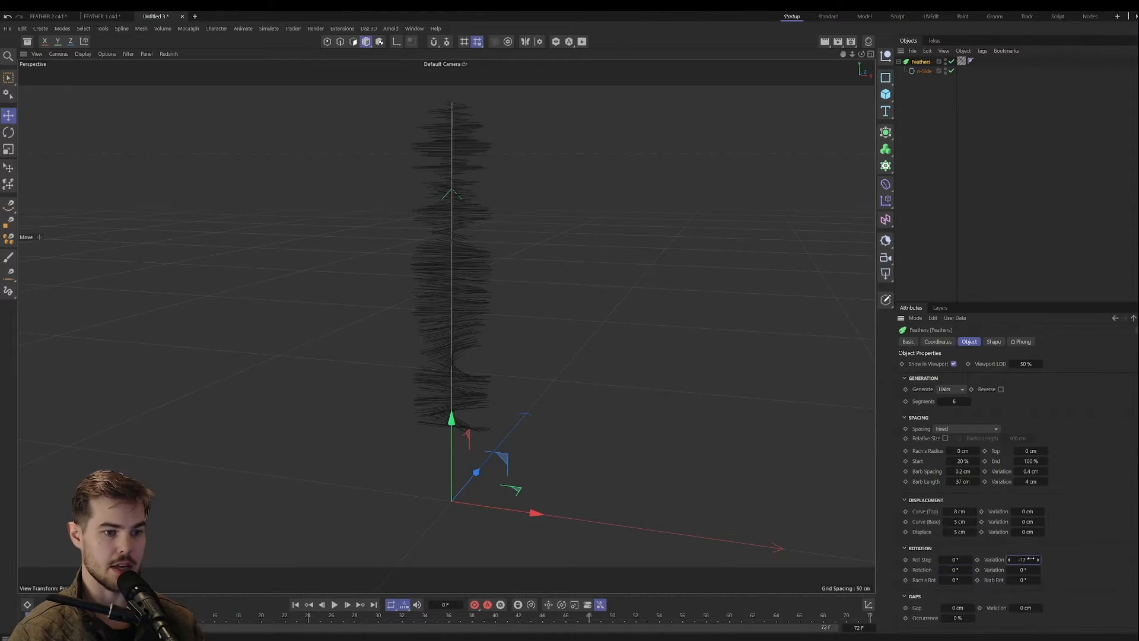
type("0")
key("Return")
Step: Add gaps between the feather barbs with a 5 cm gap, 29 % occurrence and 11 cm variation
left_click_drag(956, 608, 985, 617)
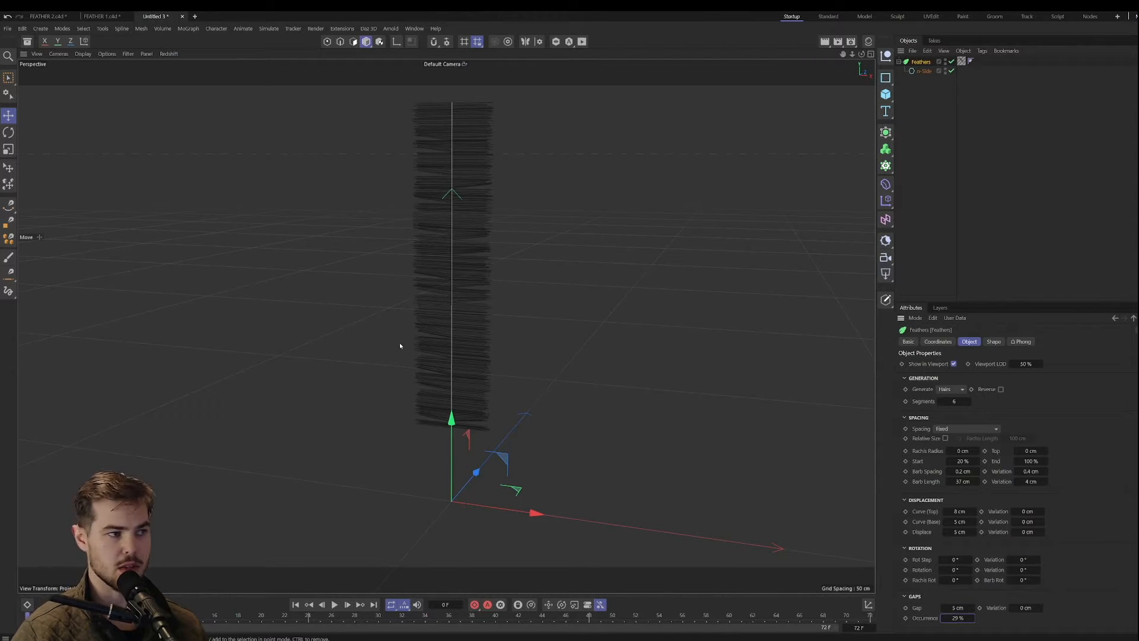
left_click(1026, 608)
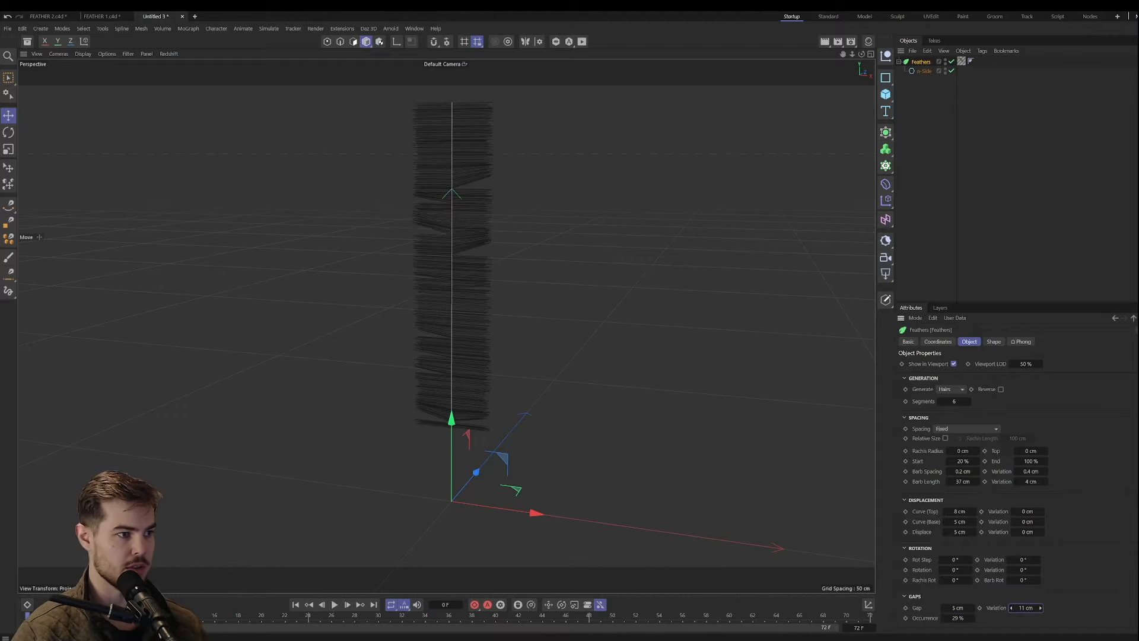
Step: Set the gap occurrence to 36 % and the gap variation to 0 cm on the Feathers object
left_click_drag(968, 618, 977, 617)
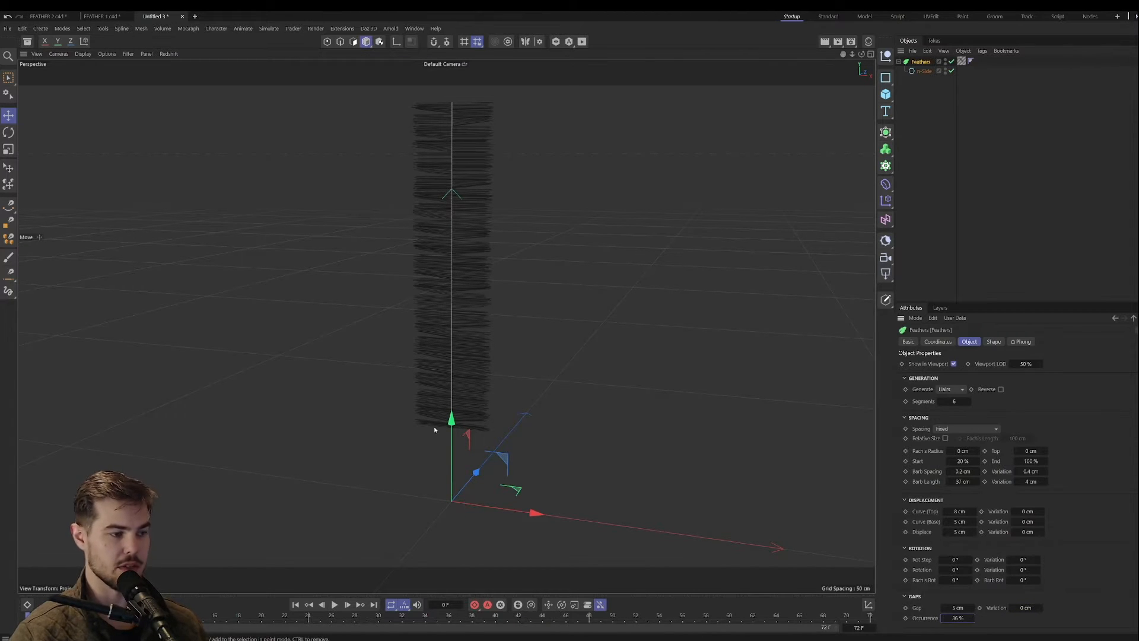
scroll(456, 395, "up", 5)
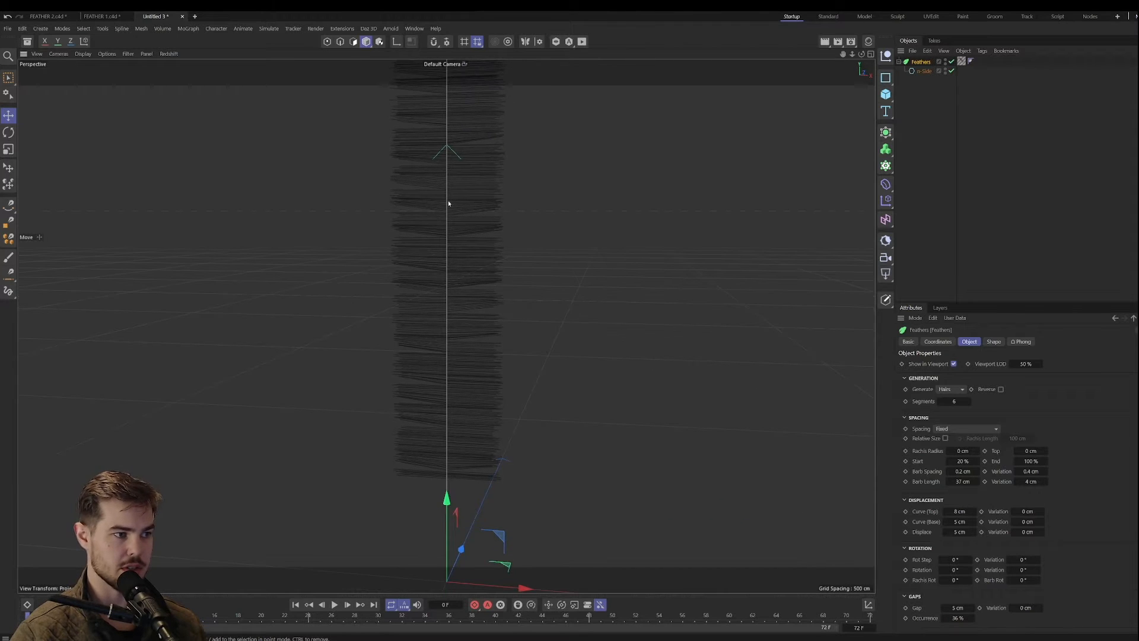
scroll(468, 321, "down", 3)
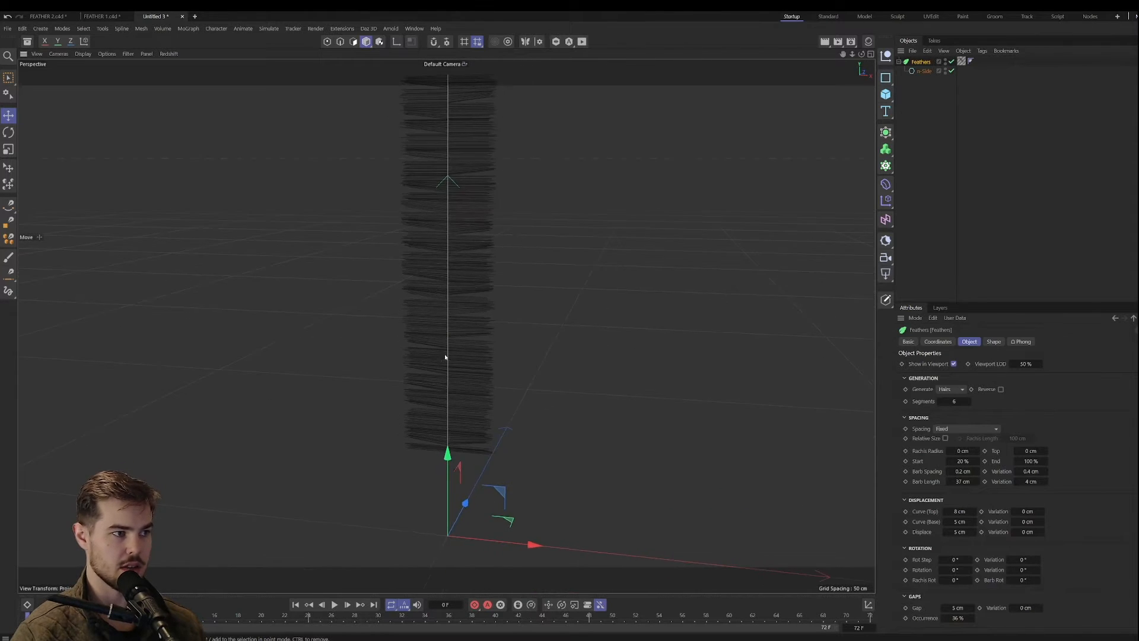
middle_click_drag(446, 358, 443, 363, "alt")
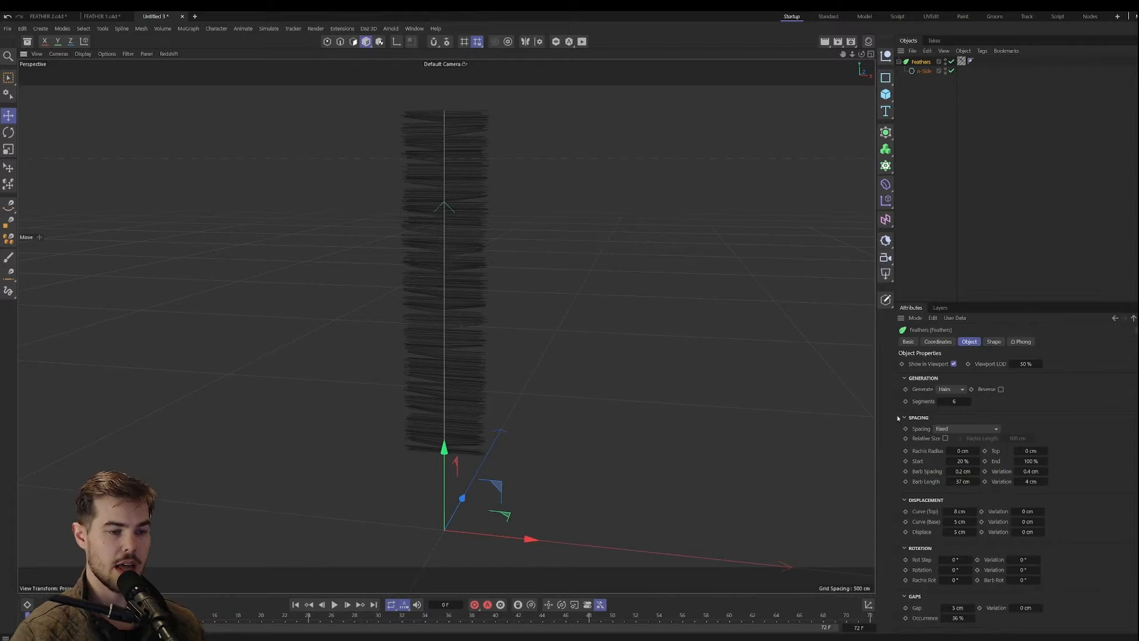
Step: Keep the Feathers object generating Hairs and raise its viewport LOD to 100 %
left_click(960, 391)
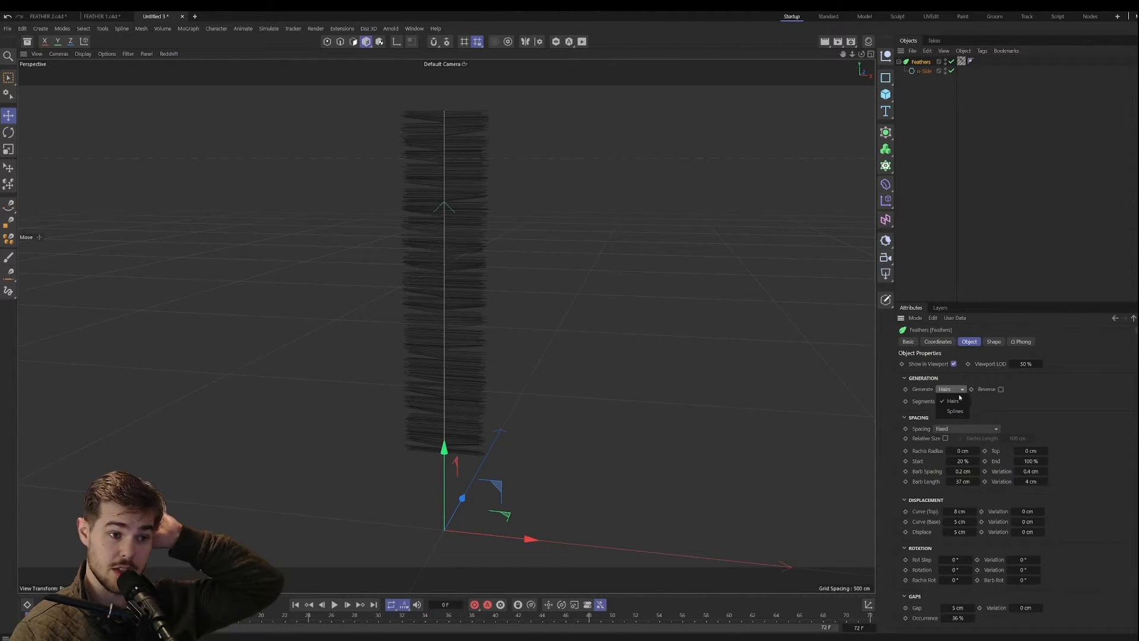
left_click(961, 390)
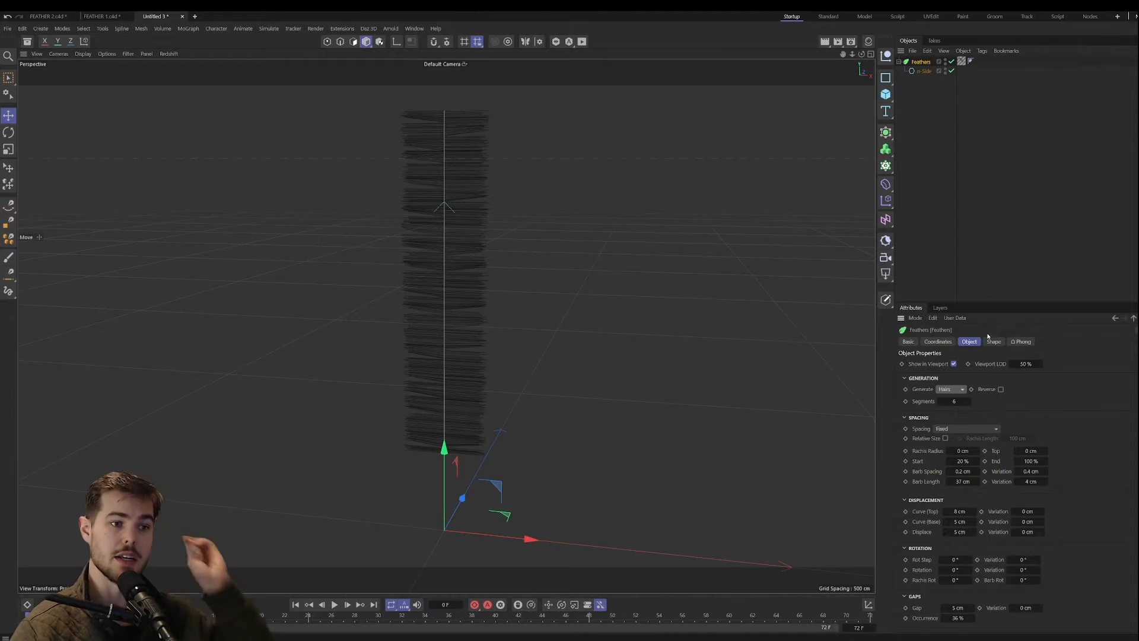
left_click_drag(1023, 363, 1079, 370)
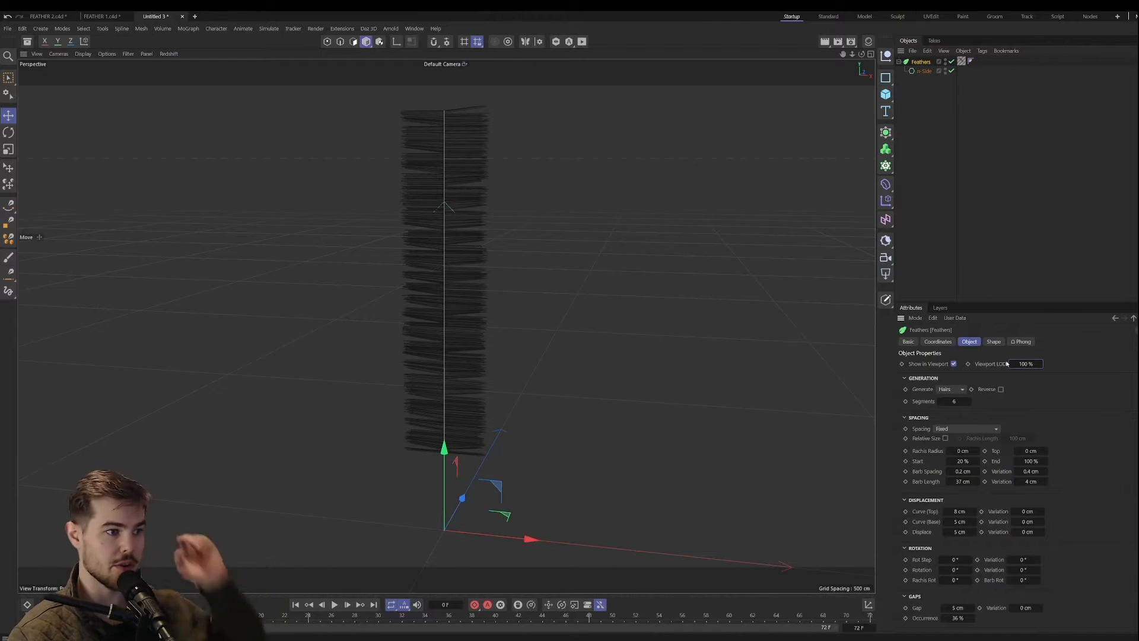
Step: Taper the left rachis shape curve by lowering its end point to 0 and adding a point at about X 0.64, Y 1
left_click(998, 343)
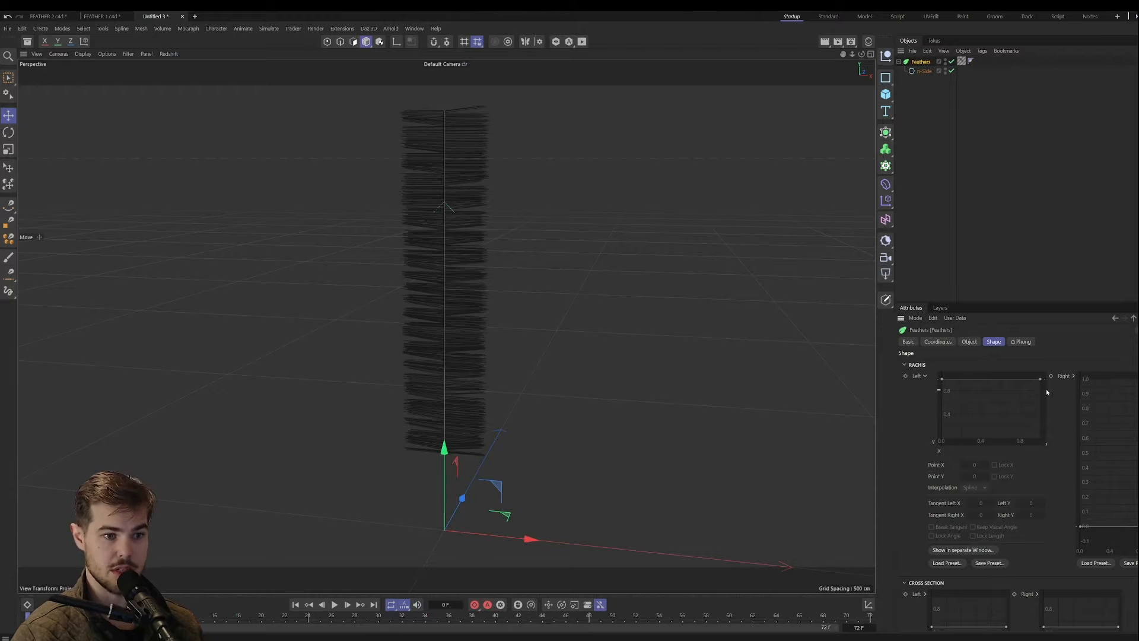
left_click_drag(1042, 382, 1053, 443)
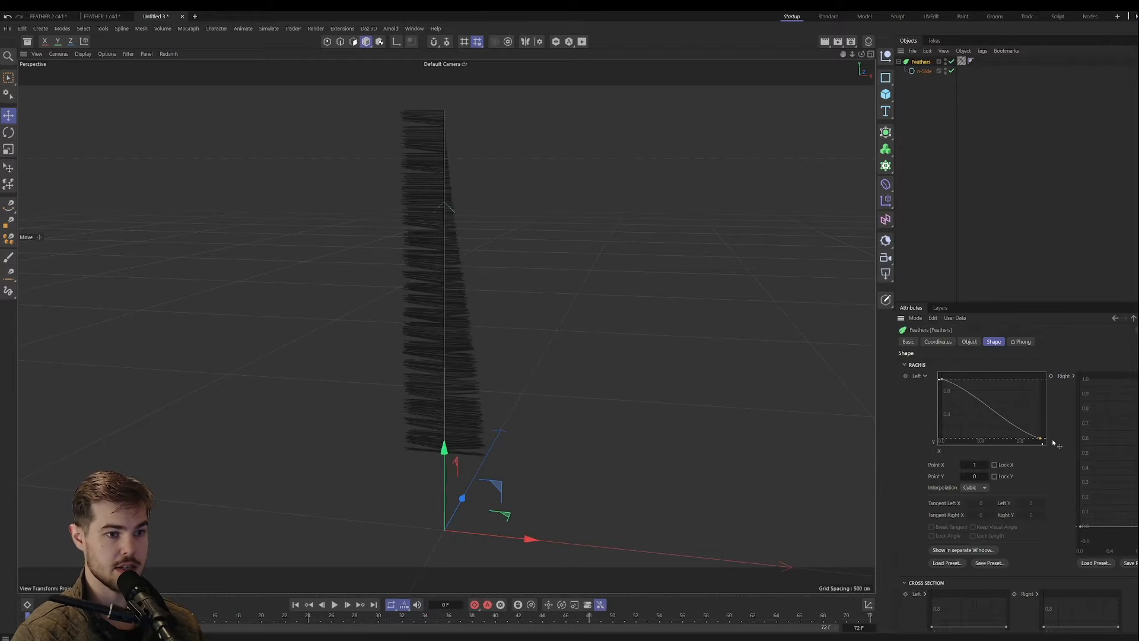
double_click(1007, 420)
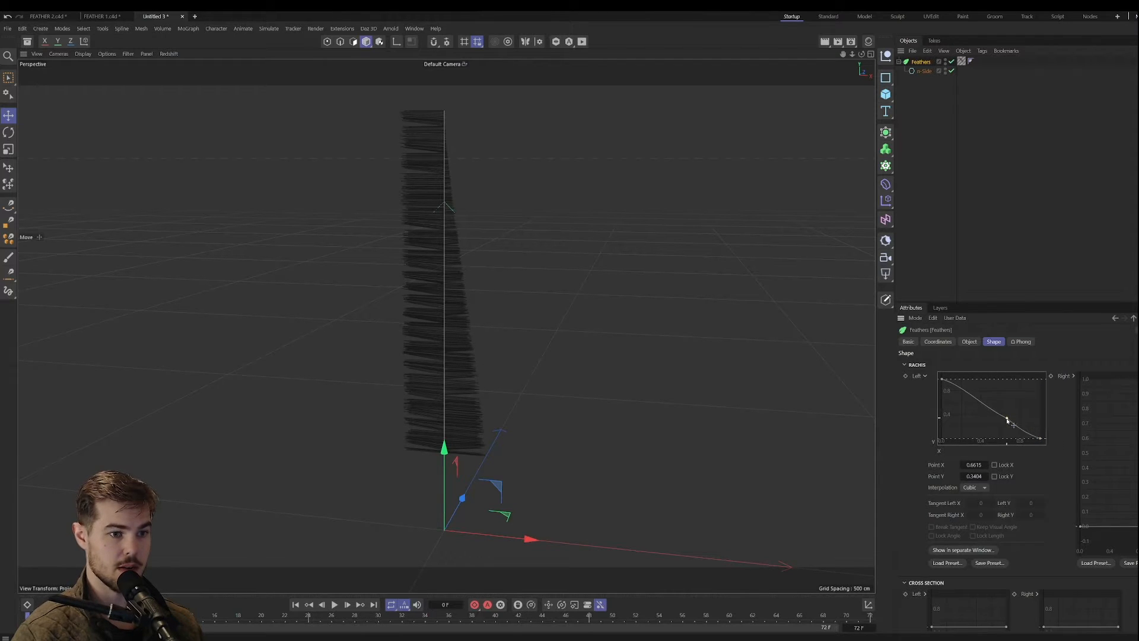
left_click_drag(1008, 420, 1010, 383)
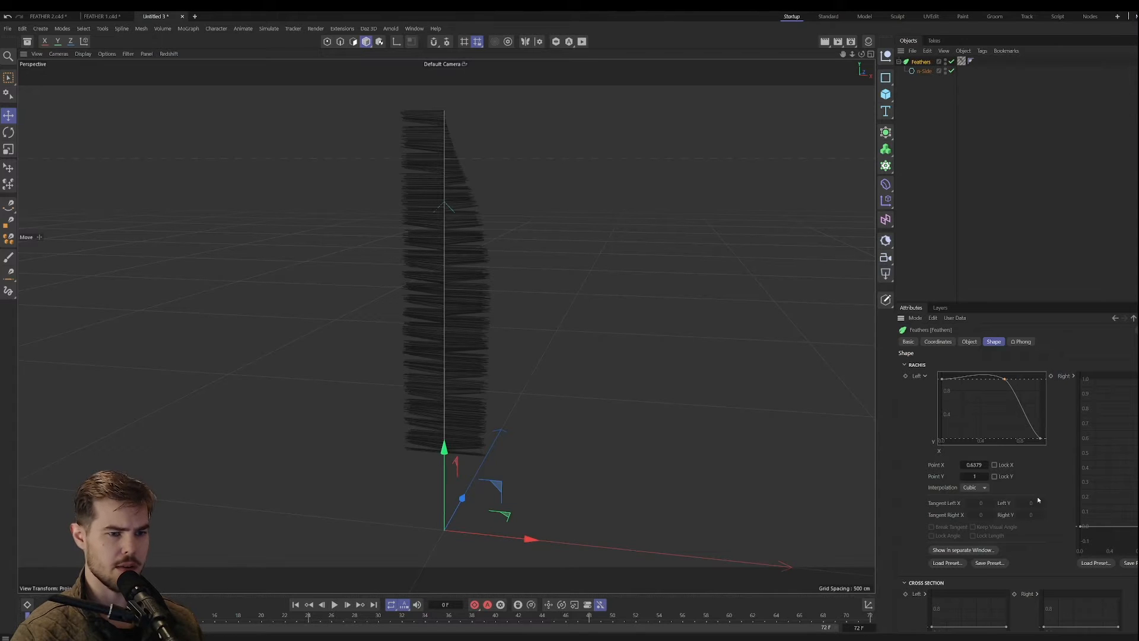
scroll(1041, 550, "down", 2)
scroll(1041, 513, "up", 2)
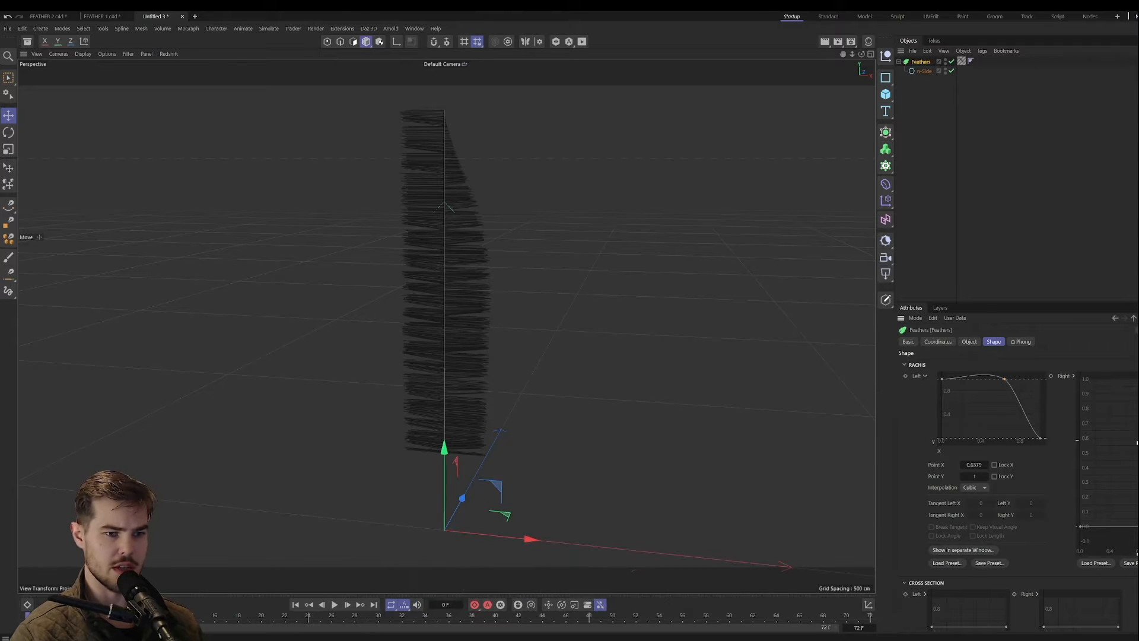
Step: Taper the other side with the right rachis curve, raising its end point to about 0.9 and adding a low point near X 0.6
left_click_drag(1138, 526, 1137, 397)
left_click_drag(1114, 465, 1124, 503, "ctrl")
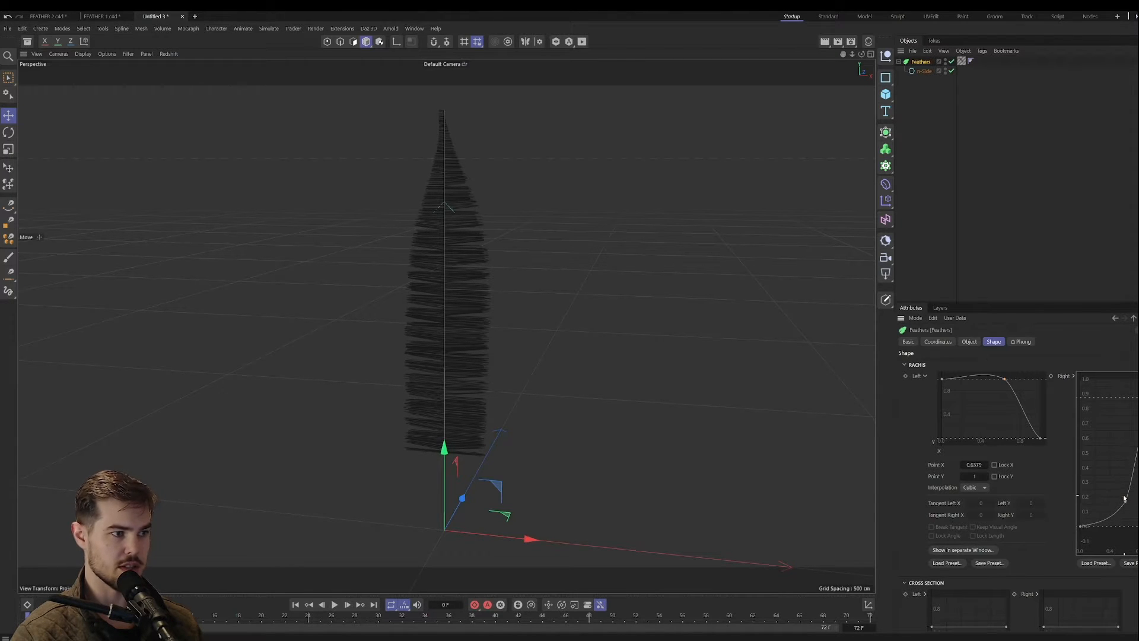
left_click_drag(1138, 397, 1138, 399)
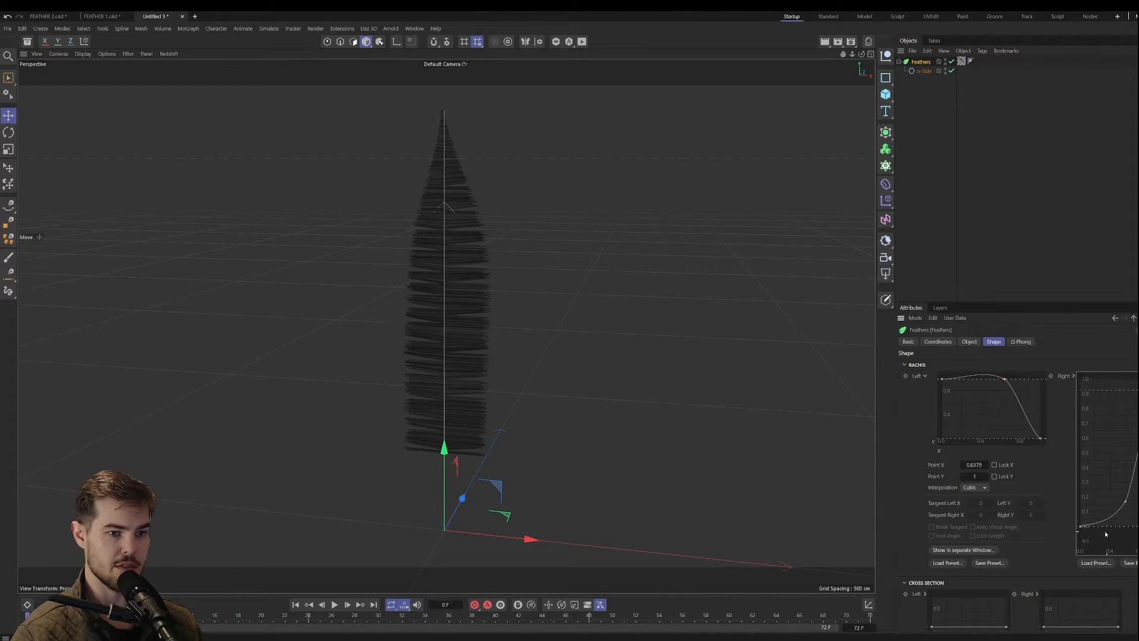
Step: Narrow the feather's base by moving the start points of both rachis curves to mid height, with the left one at about 0.48
left_click_drag(1082, 530, 1088, 463)
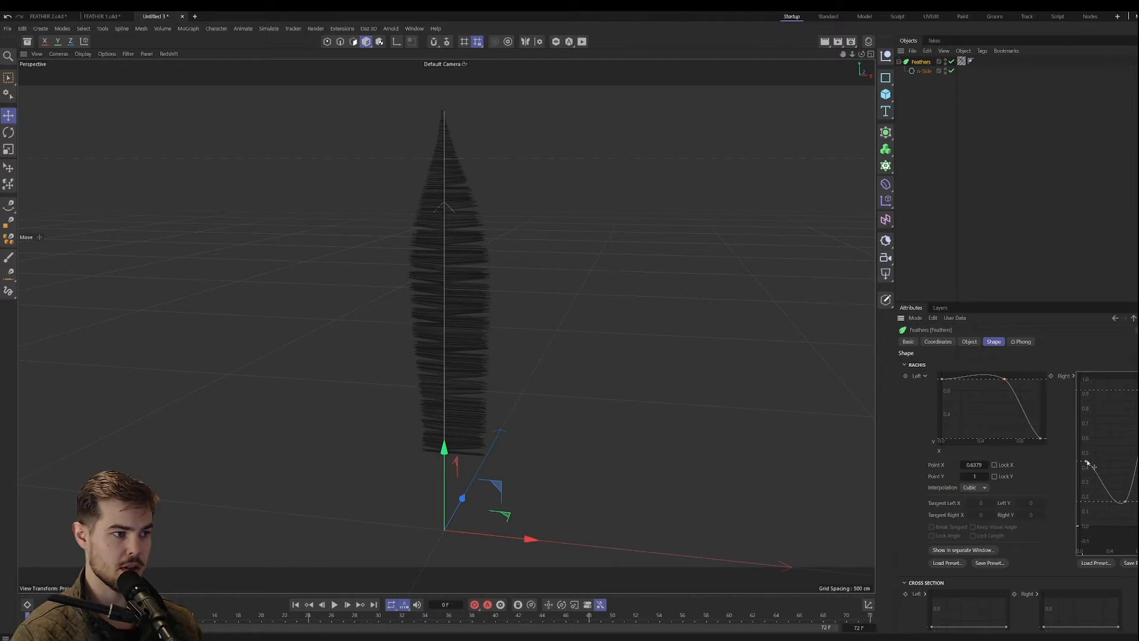
left_click(1042, 440)
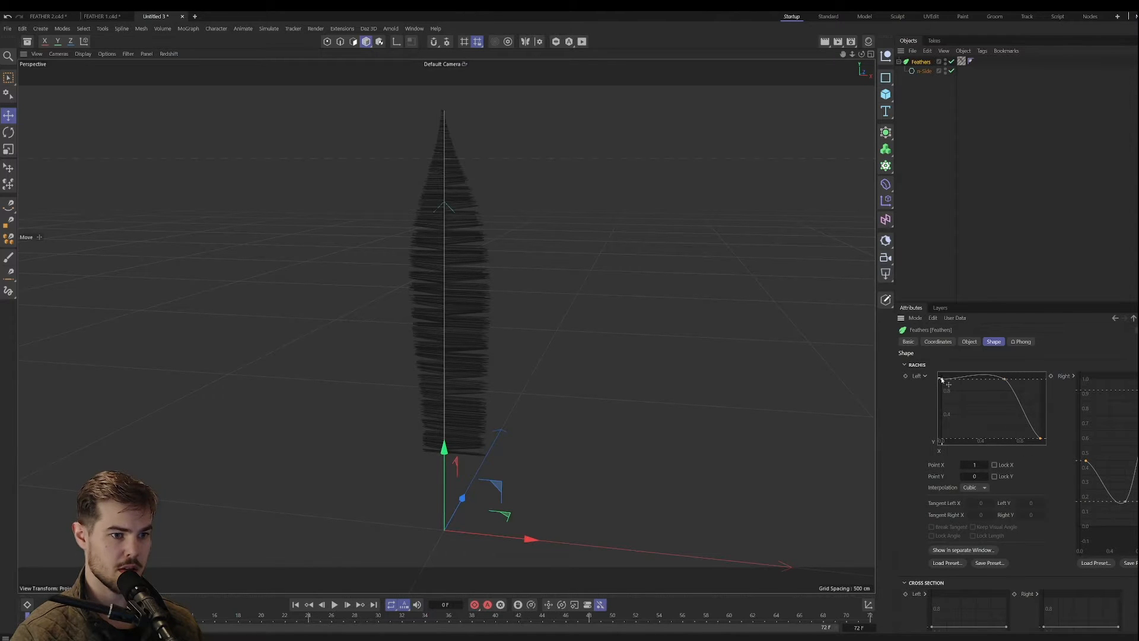
left_click_drag(941, 380, 940, 410)
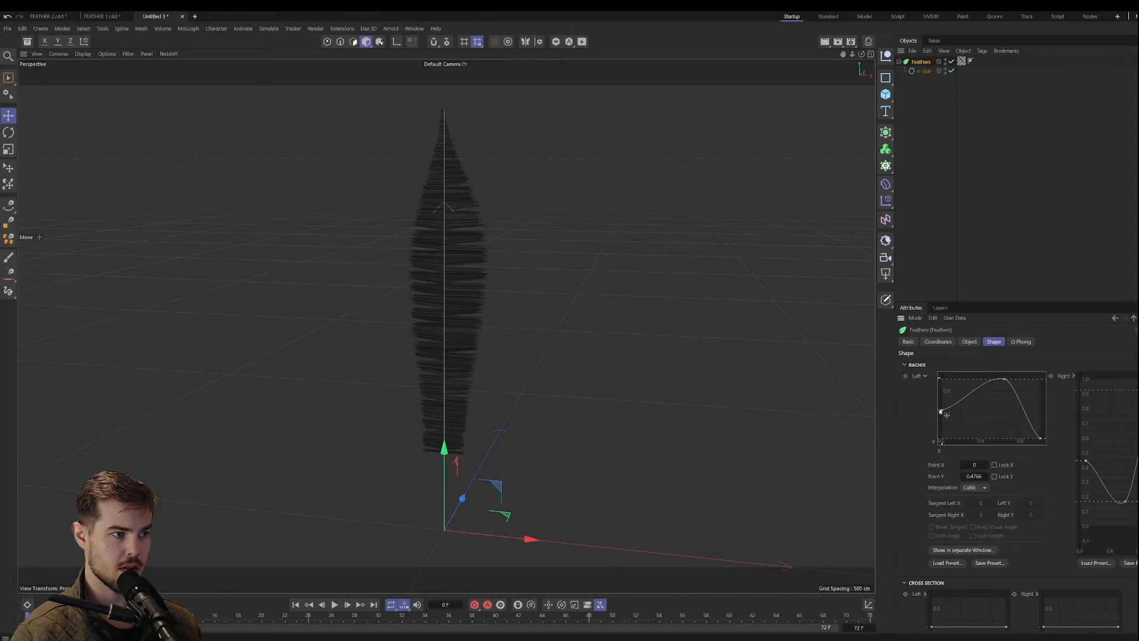
Step: Adjust the left cross-section curve so its start point is at the maximum and its end point stays around mid height
scroll(1035, 481, "down", 3)
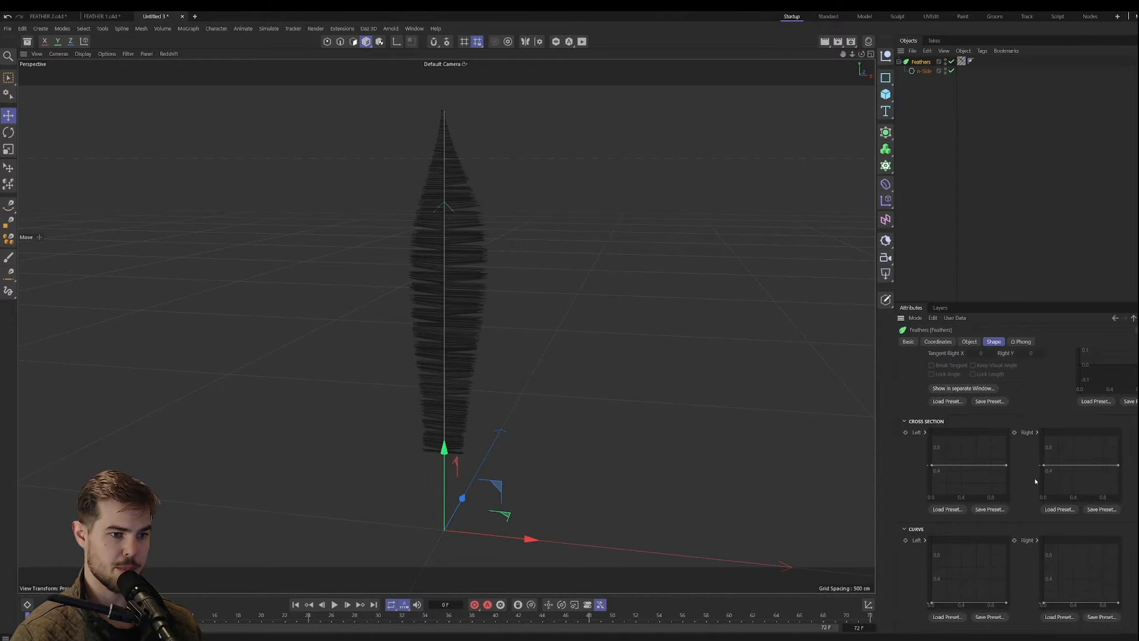
scroll(473, 346, "up", 5)
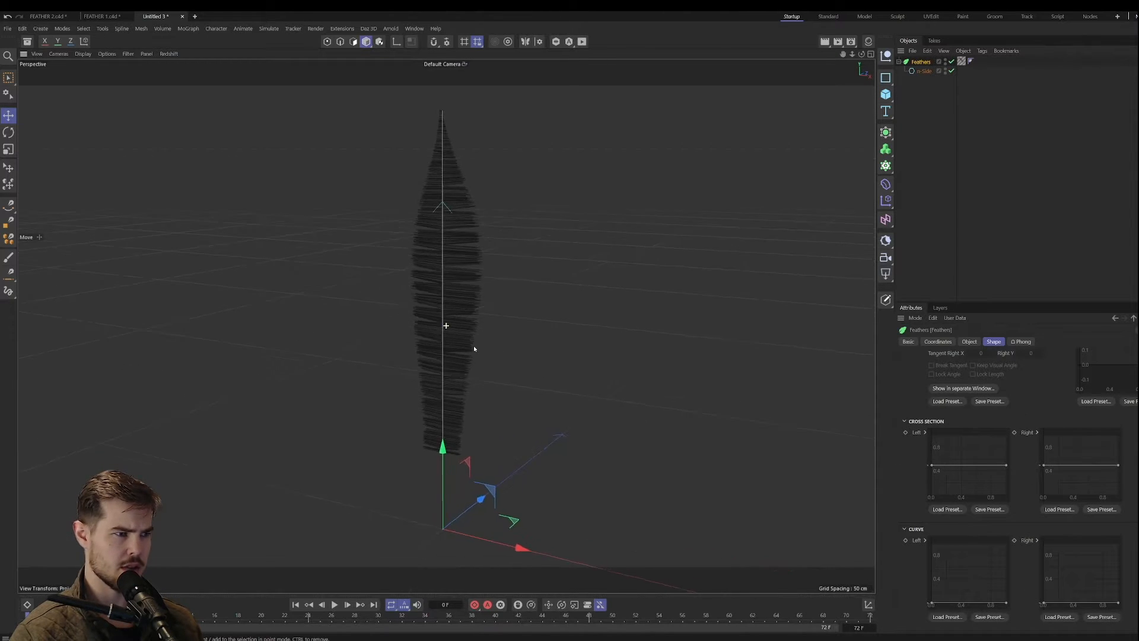
scroll(477, 296, "down", 4)
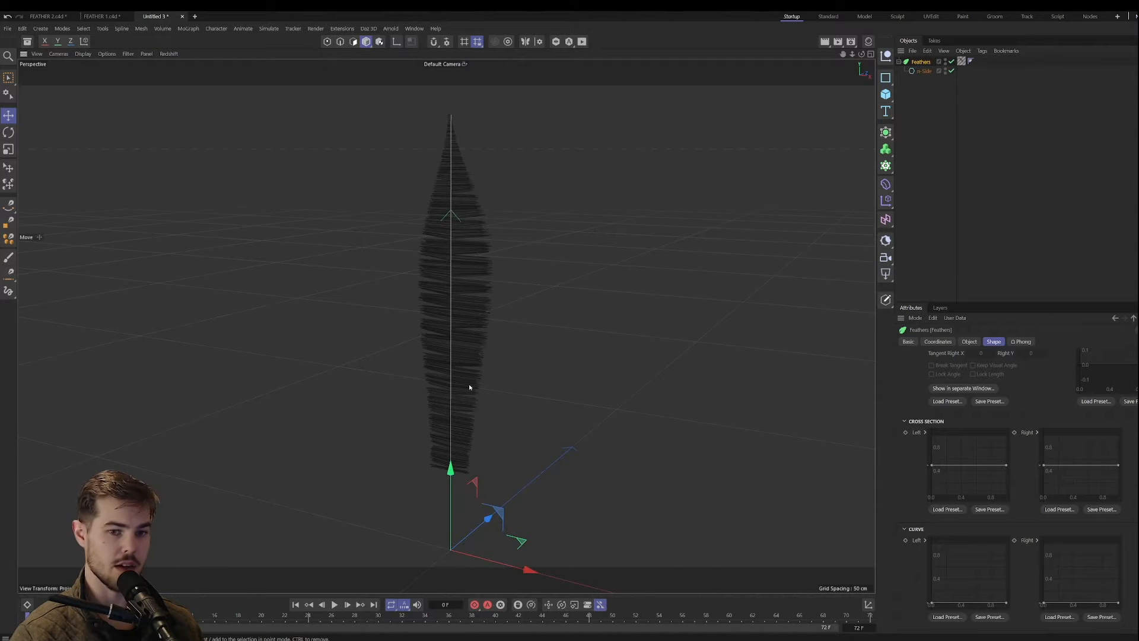
scroll(469, 394, "up", 2)
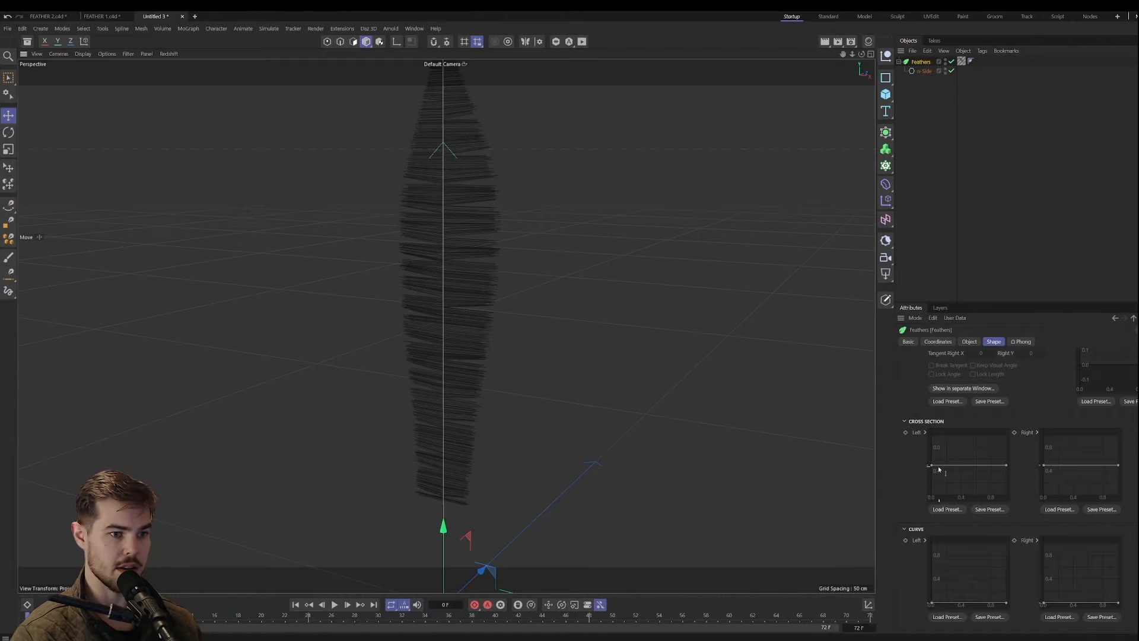
left_click_drag(931, 467, 922, 497)
left_click_drag(534, 318, 498, 444, "alt")
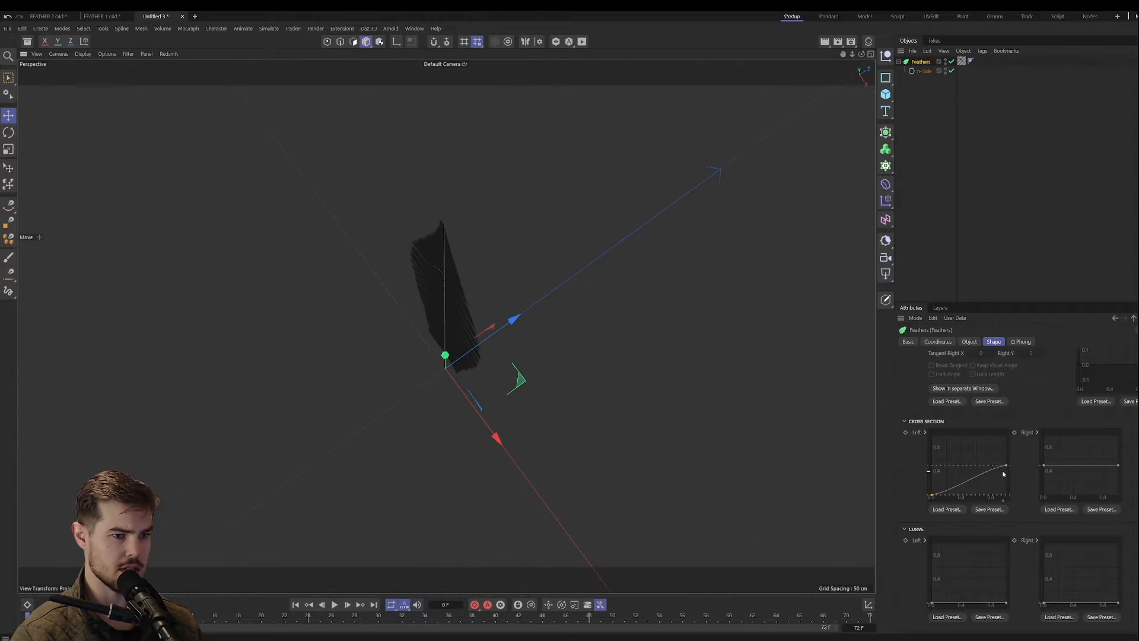
mouse_move(1007, 465)
left_mouse_down()
mouse_move(1007, 444)
mouse_move(1007, 464)
left_mouse_up()
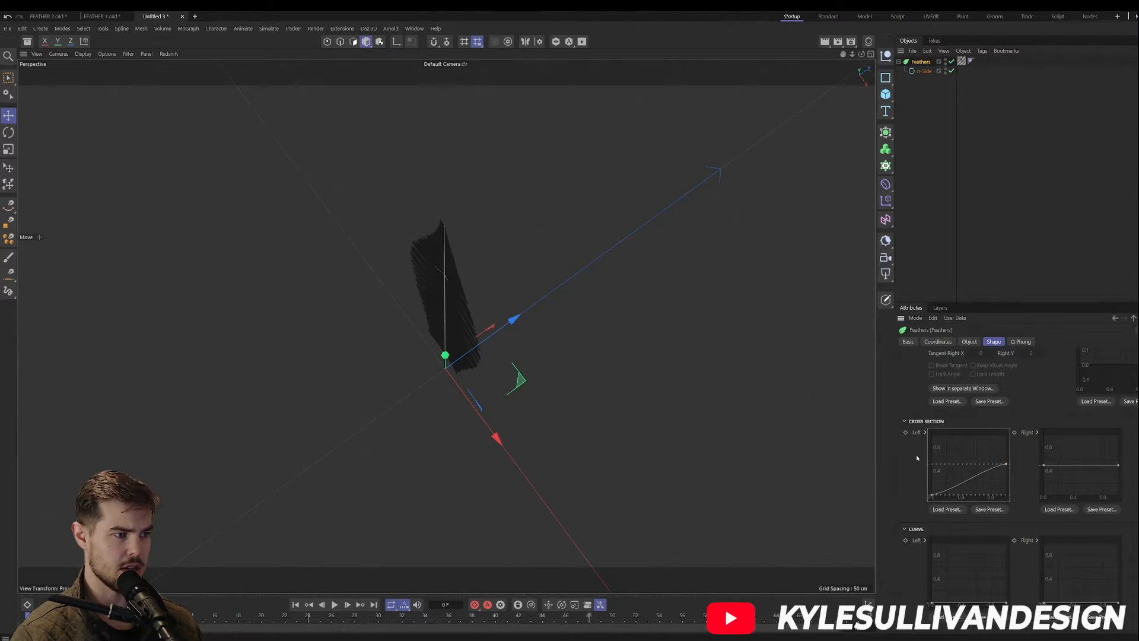
left_click_drag(930, 496, 932, 435)
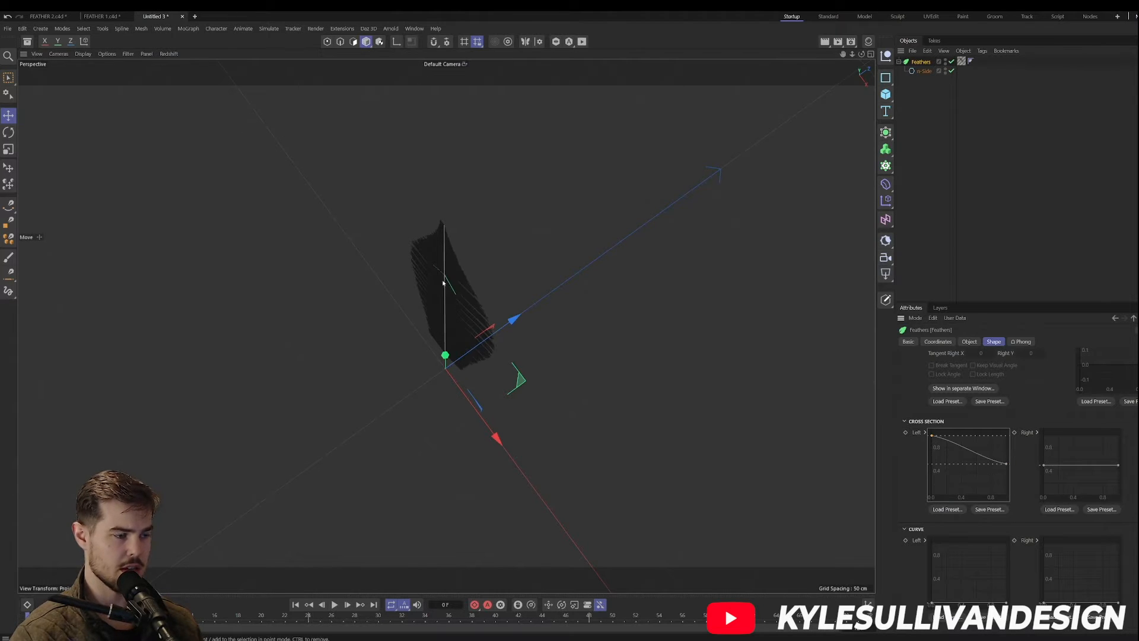
left_click_drag(469, 327, 467, 354, "alt")
Step: Raise the end point of the right cross-section curve to the maximum, mirroring the left side
mouse_move(1045, 467)
left_mouse_down()
mouse_move(1045, 484)
mouse_move(1044, 467)
left_mouse_up()
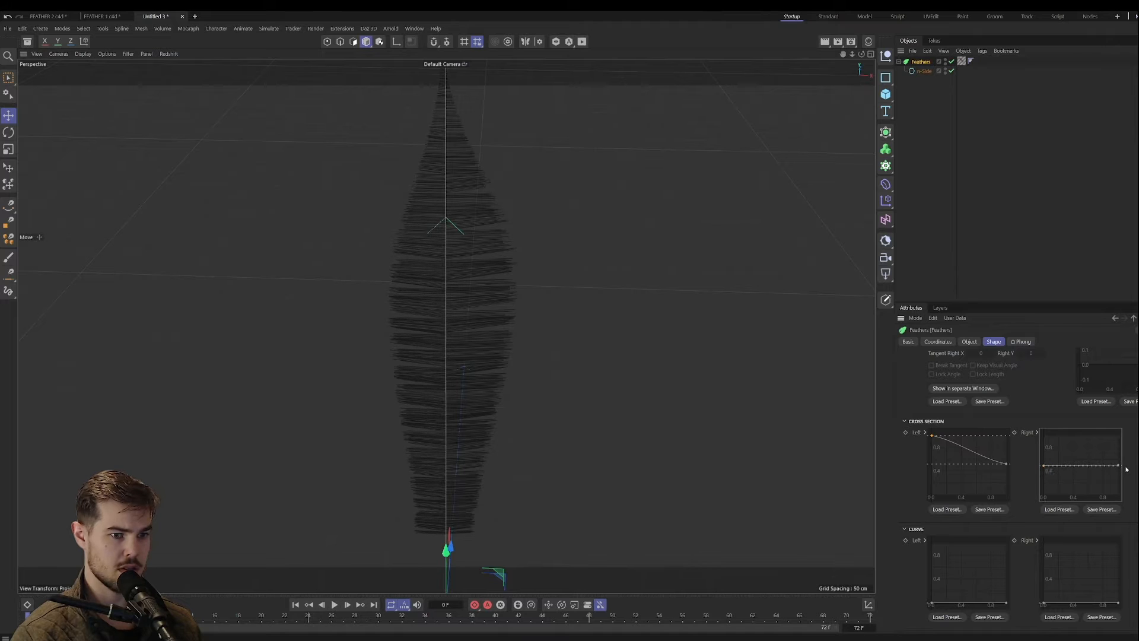
left_click_drag(1119, 466, 1126, 408)
mouse_move(513, 350)
left_mouse_down("alt")
mouse_move(482, 451)
mouse_move(516, 347)
left_mouse_up("alt")
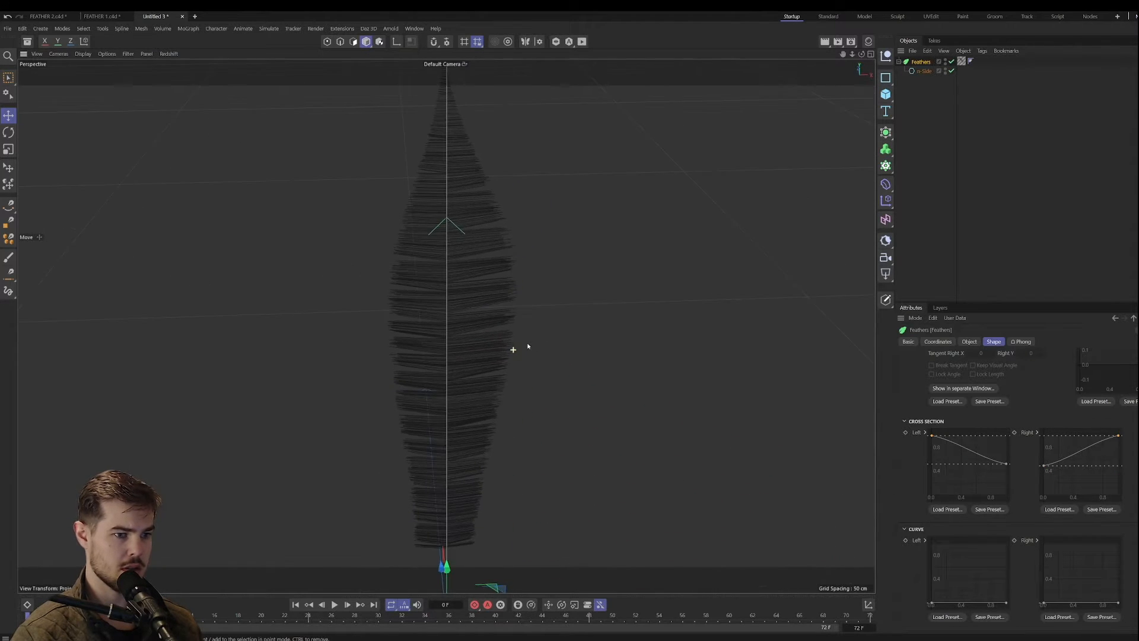
Step: Bend the barbs by raising the left Curve graph's start point and the right Curve graph's end point to the maximum
mouse_move(1006, 604)
left_mouse_down()
mouse_move(1008, 550)
mouse_move(1010, 605)
left_mouse_up()
left_click_drag(498, 279, 442, 339, "alt")
left_click_drag(932, 604, 931, 543)
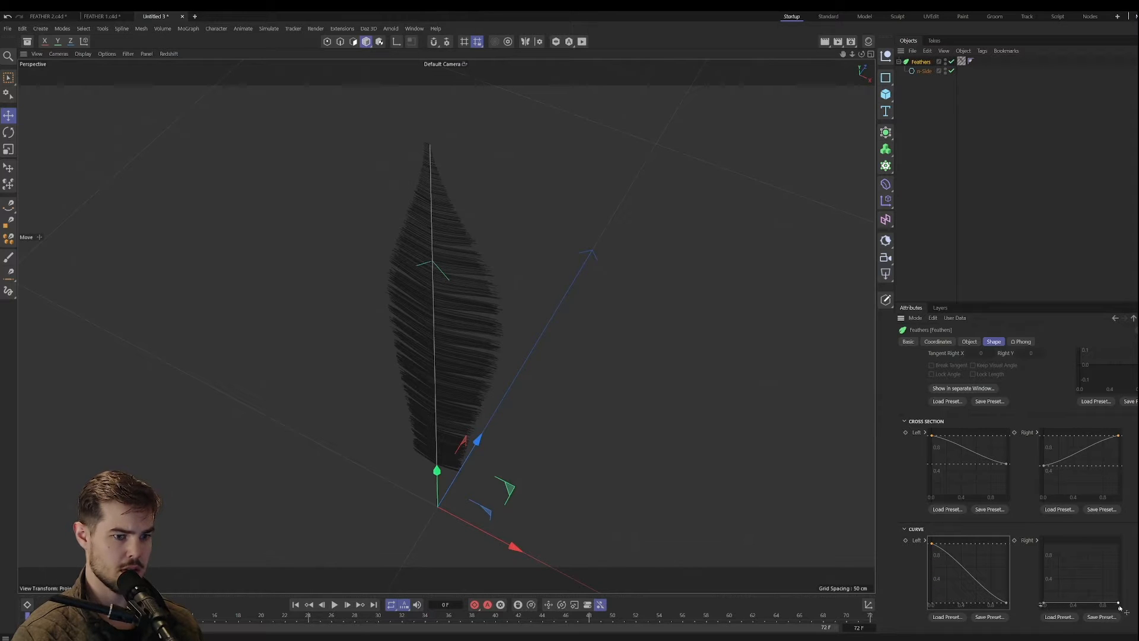
left_click_drag(1119, 604, 1118, 544)
left_click_drag(589, 399, 549, 293, "alt")
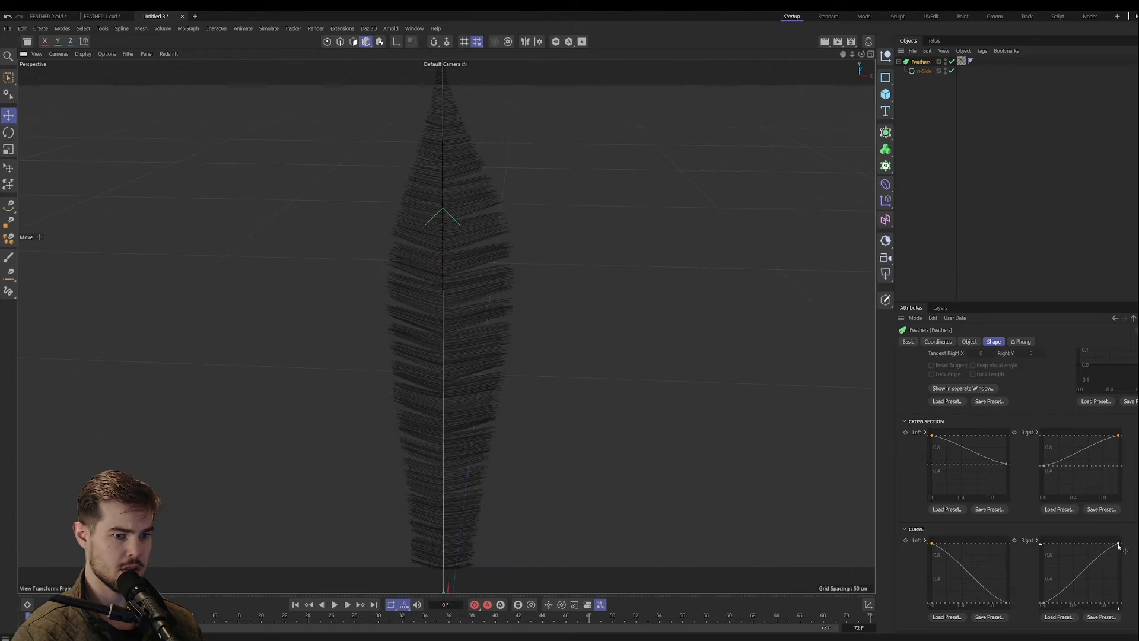
left_click_drag(529, 391, 504, 310, "alt")
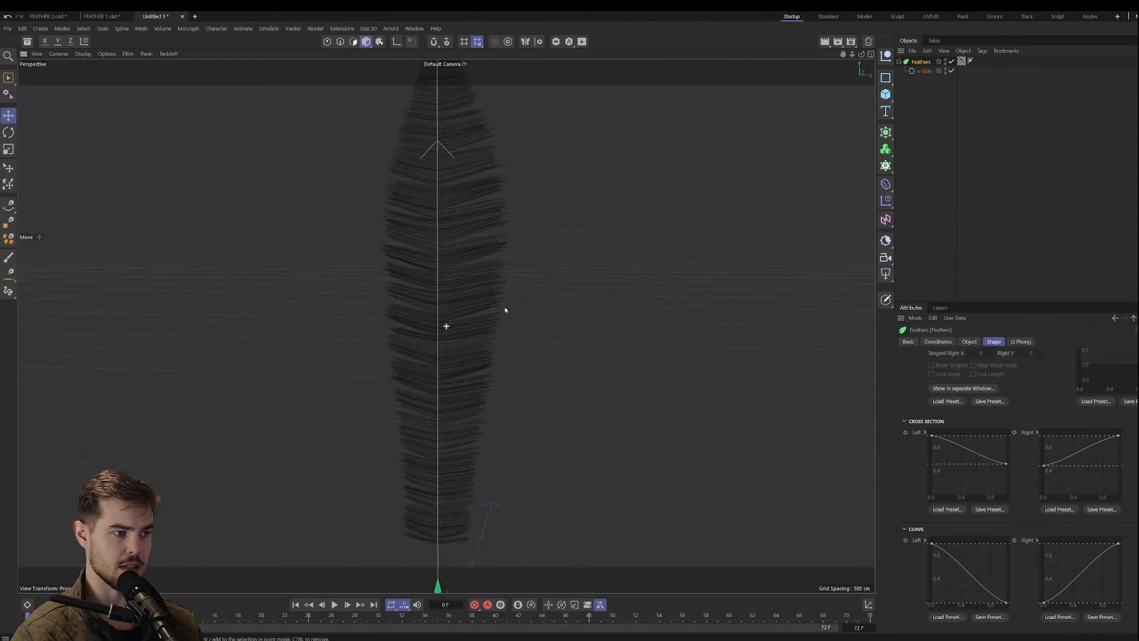
right_click_drag(504, 310, 466, 356, "alt")
mouse_move(466, 356)
middle_mouse_down("alt")
mouse_move(477, 346)
mouse_move(474, 354)
middle_mouse_up("alt")
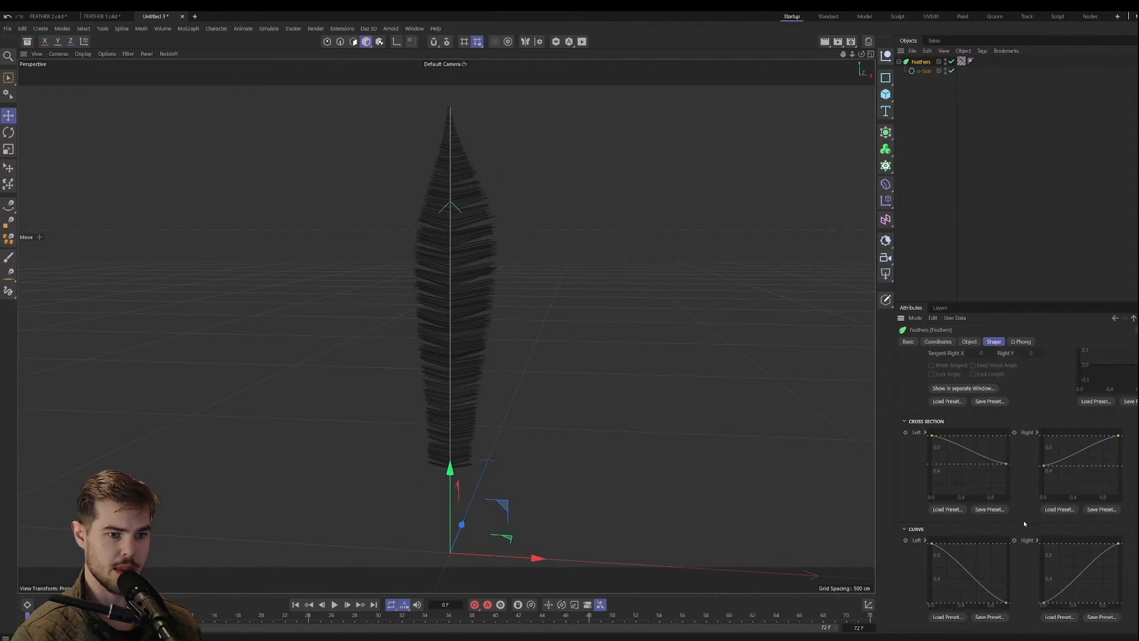
Step: Return to the Feathers object properties, show the Material Manager and add a Redshift dome light to the scene
scroll(1023, 521, "up", 3)
left_click(968, 341)
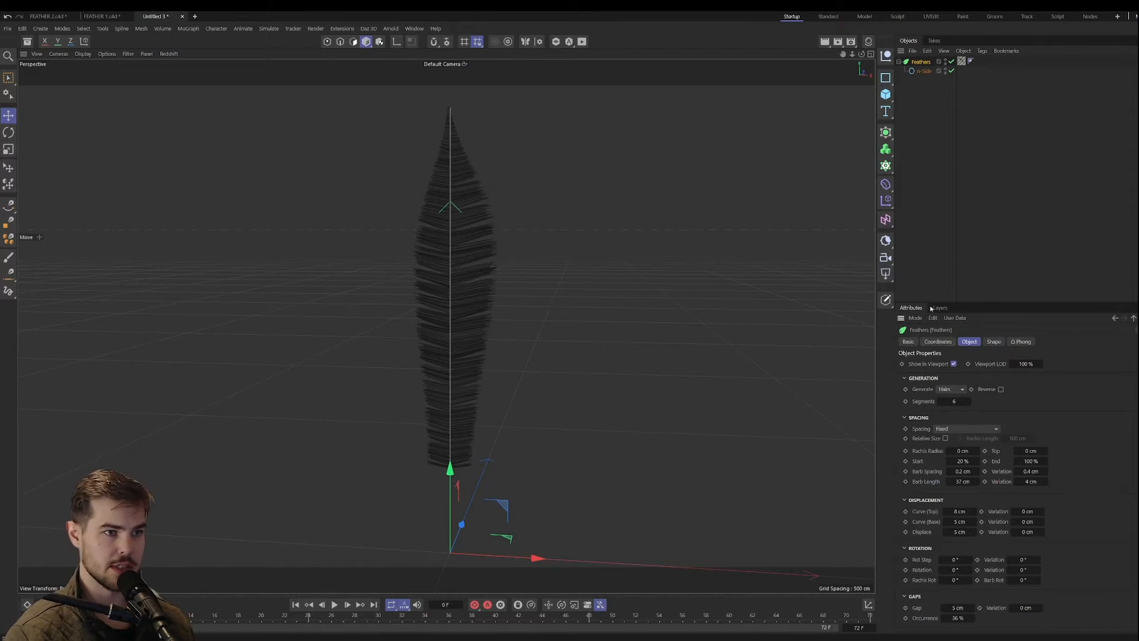
left_click(868, 41)
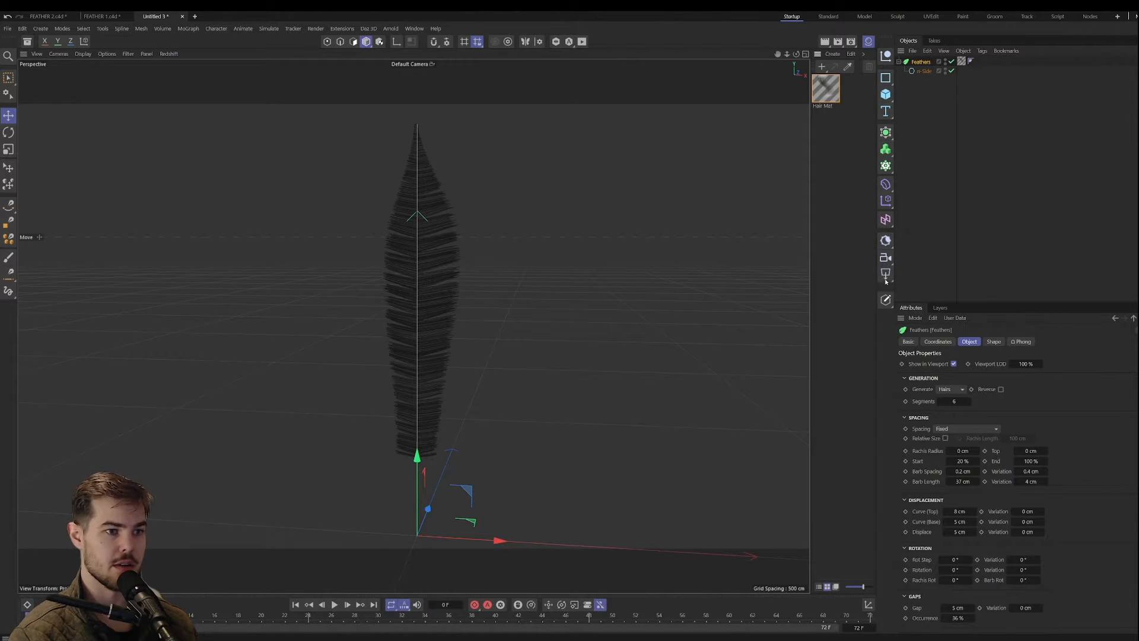
left_click_drag(885, 278, 930, 359)
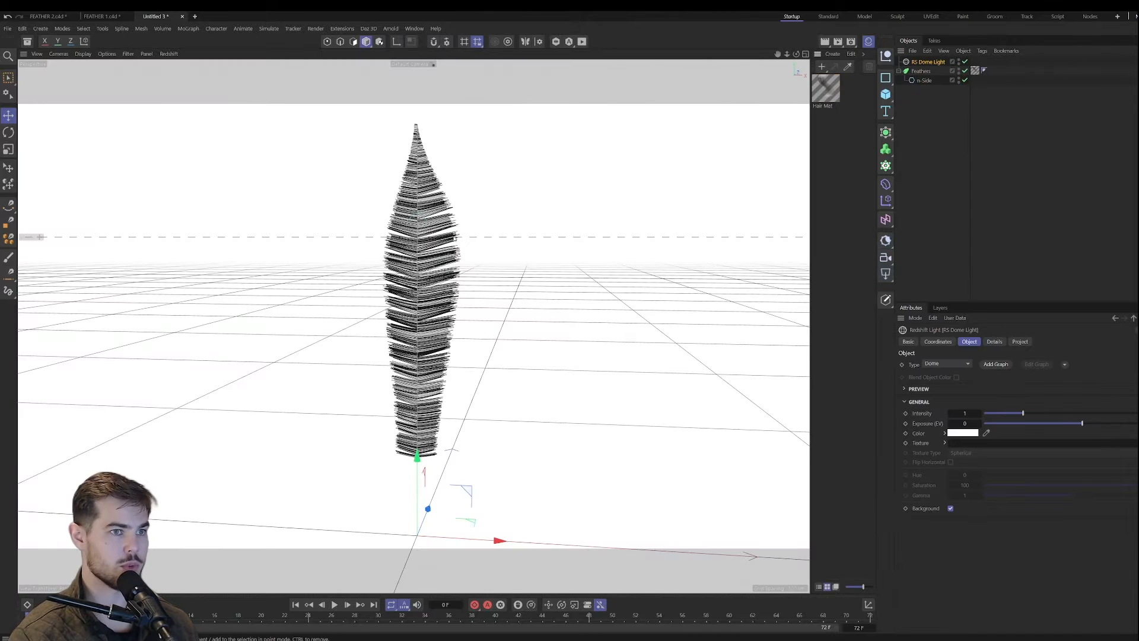
Step: Open the Redshift RenderView beside the viewport
left_click(170, 54)
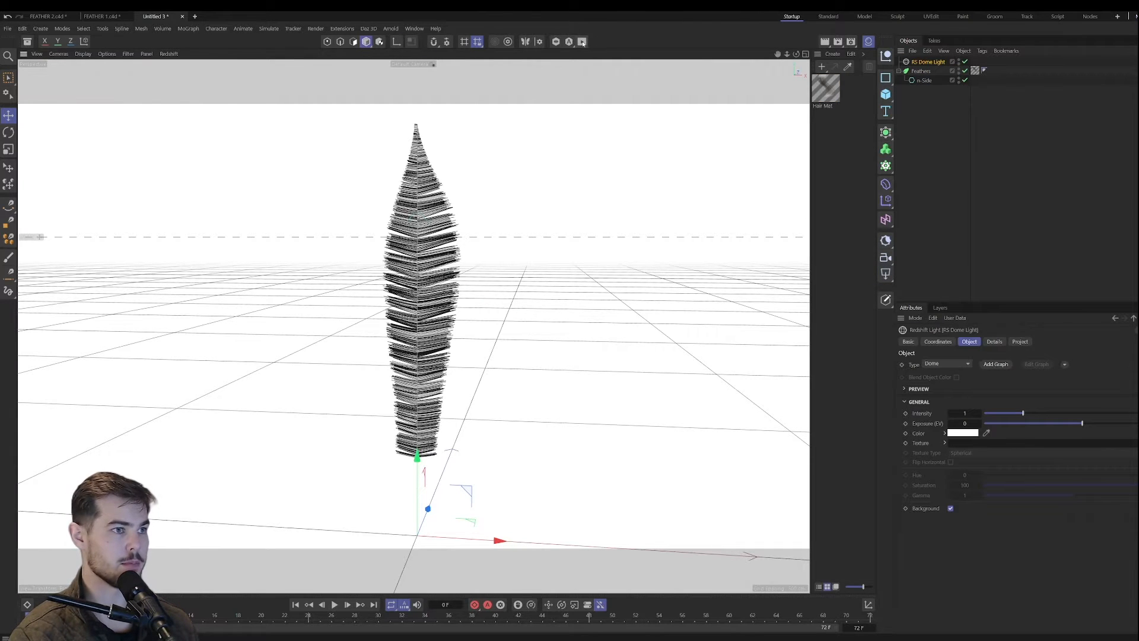
left_click(582, 41)
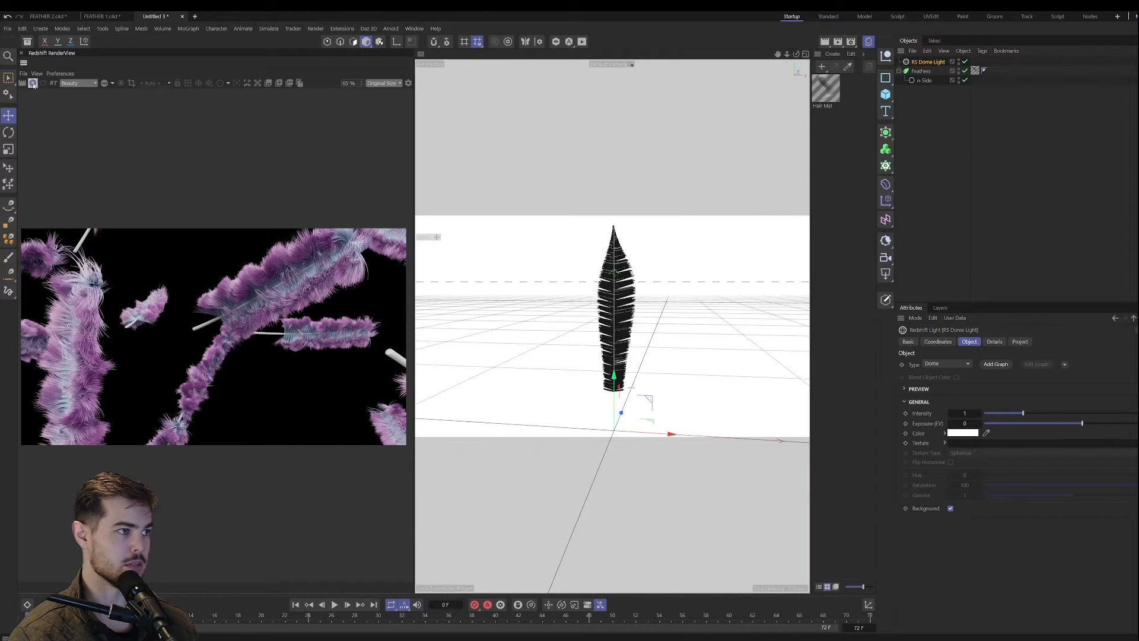
Step: Start the live Redshift render of the feather and frame the whole feather in the image
left_click(33, 83)
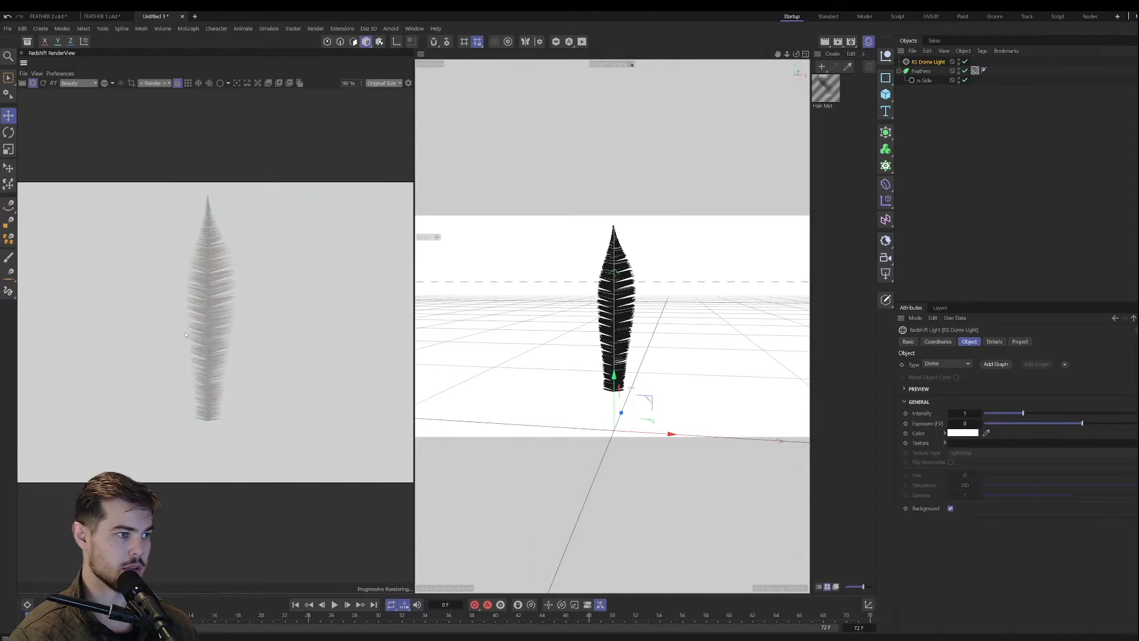
scroll(185, 335, "down", 1)
scroll(605, 336, "up", 3)
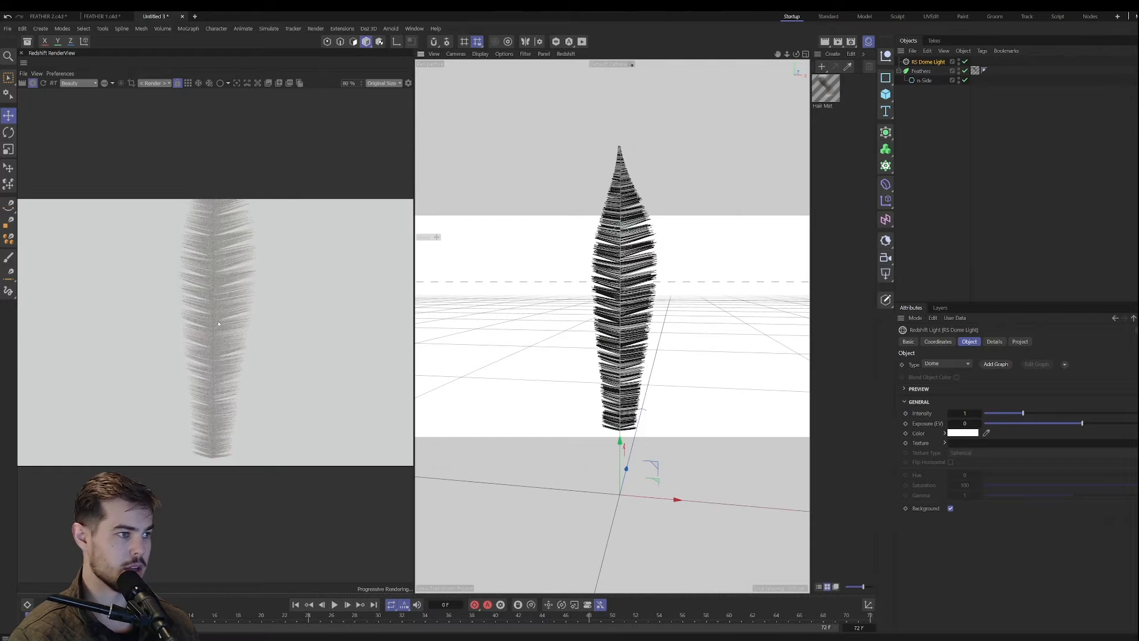
scroll(224, 368, "down", 1)
scroll(611, 325, "down", 2)
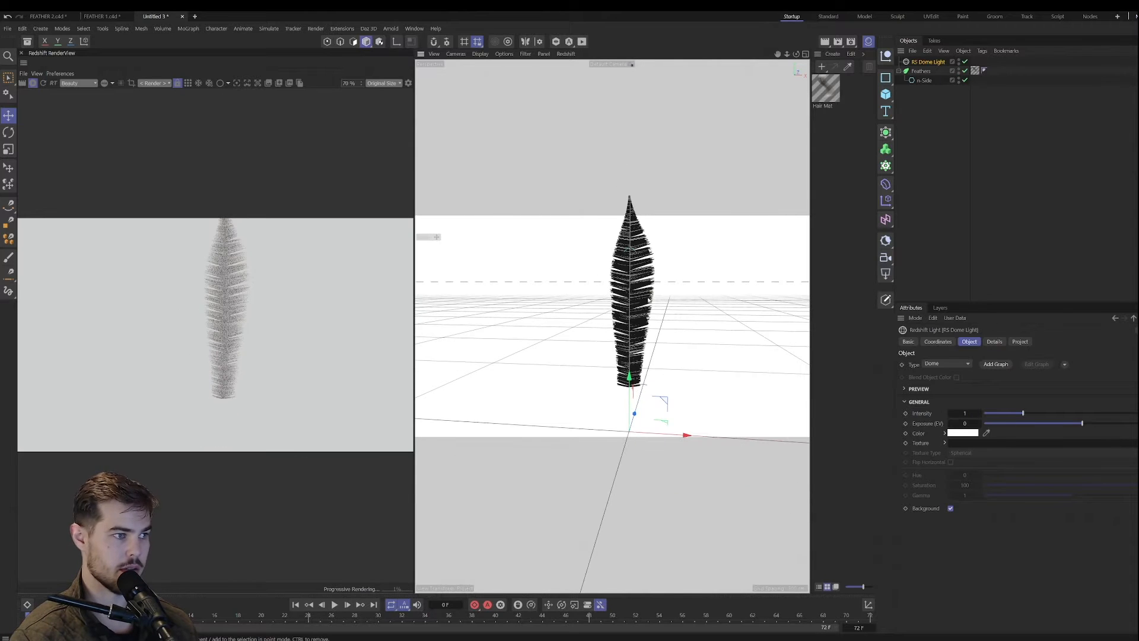
middle_click_drag(613, 326, 605, 345, "alt")
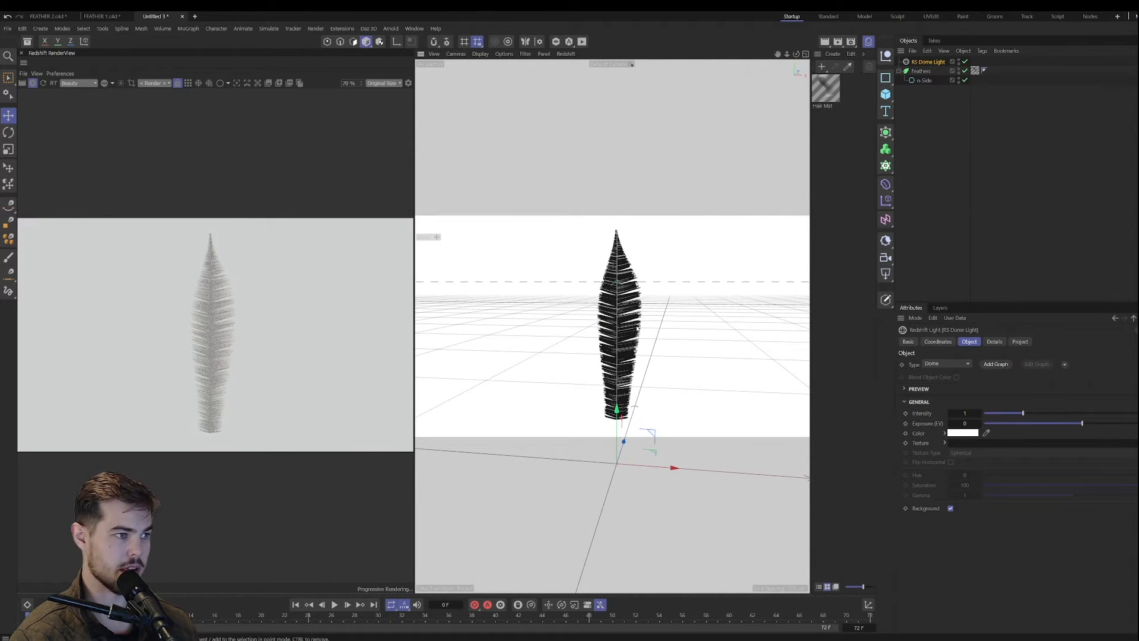
Step: Set the Hair Mat material's thickness to 6 cm at the root and 2 cm at the tip
double_click(829, 87)
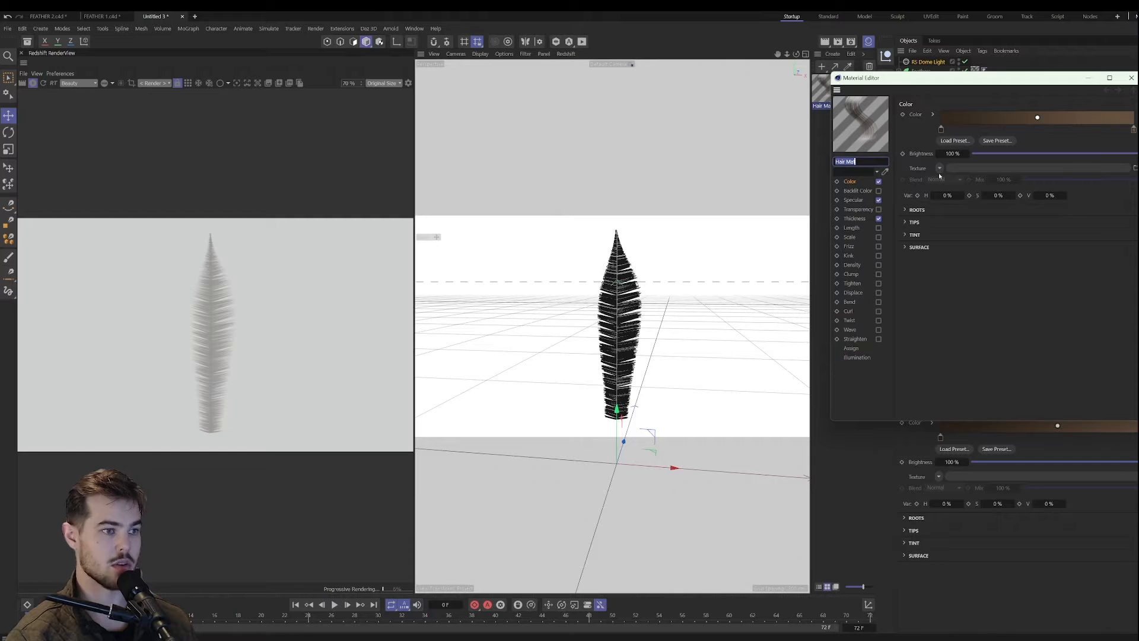
left_click(855, 219)
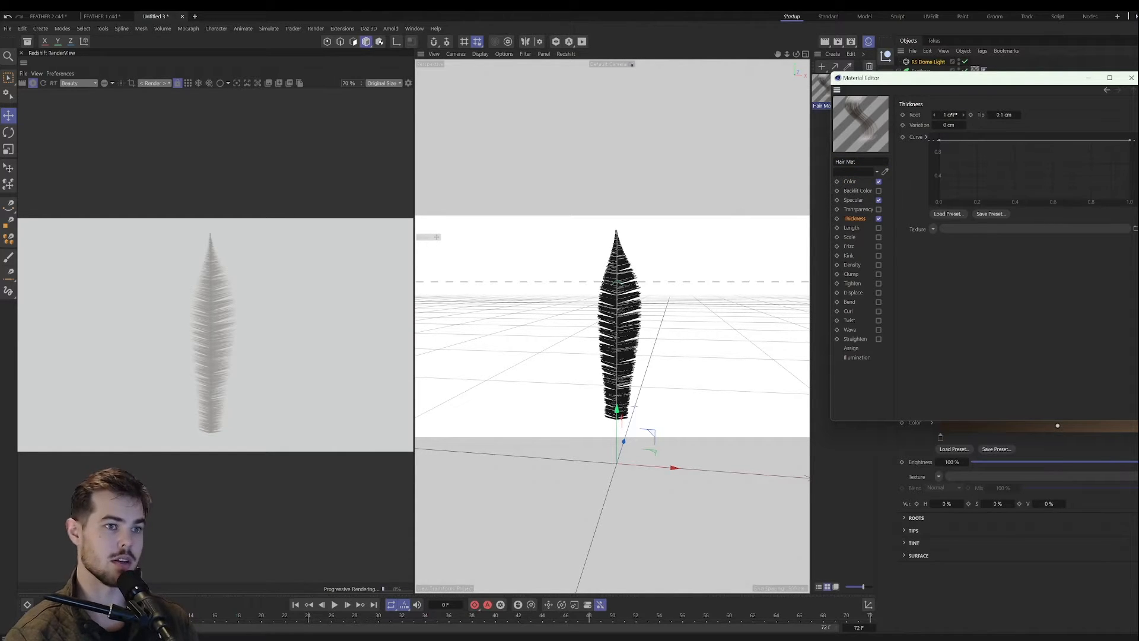
left_click(949, 115)
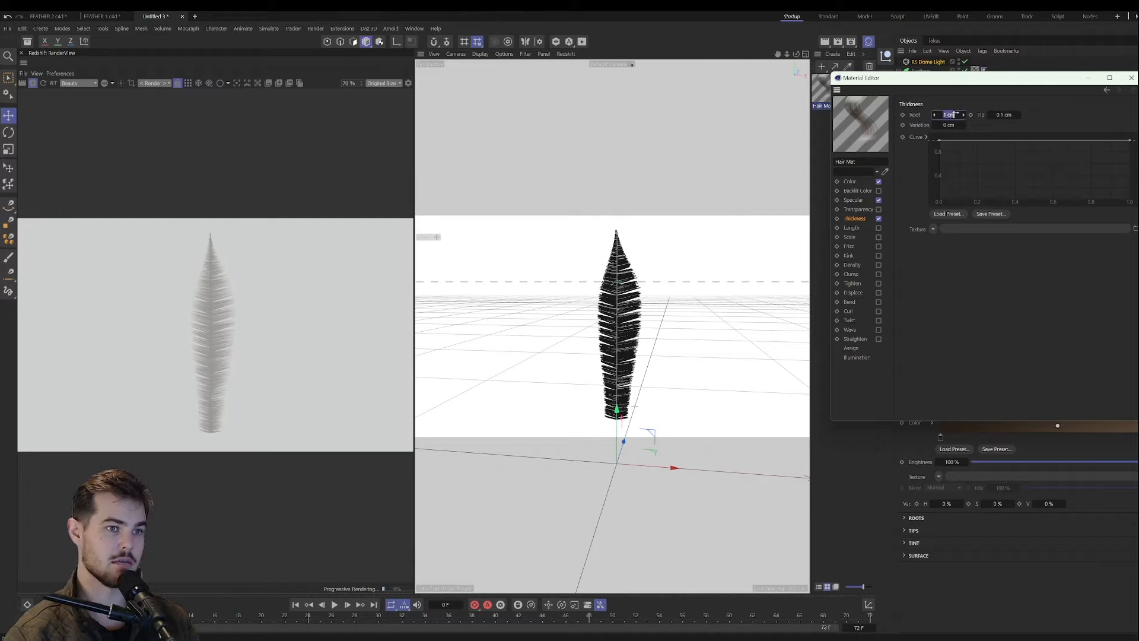
type("6")
left_click(1003, 114)
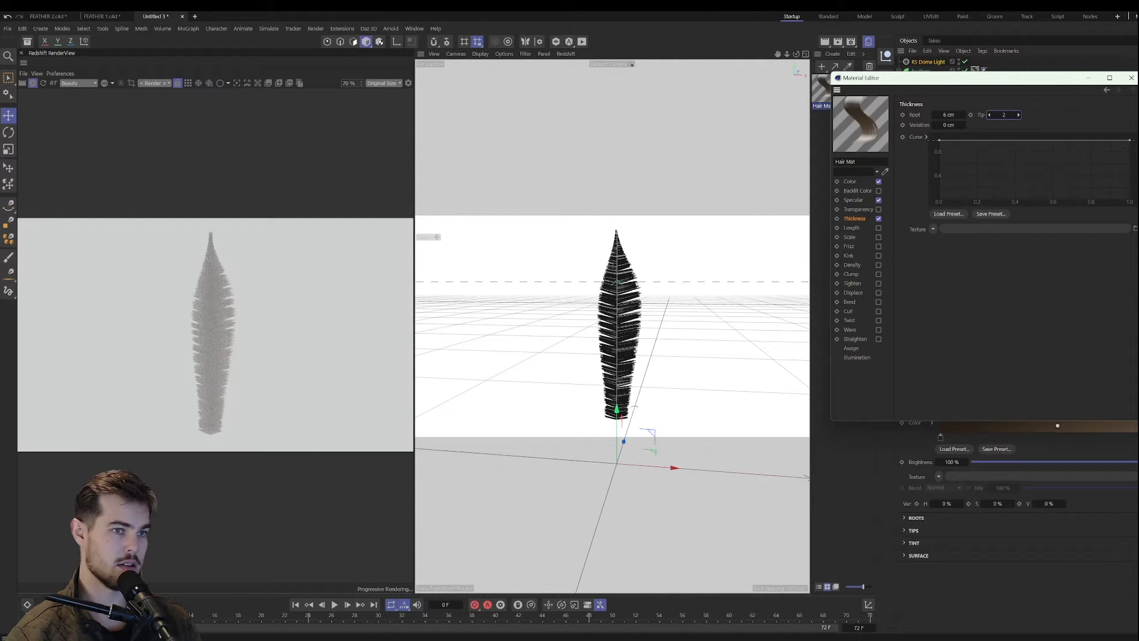
type("2")
key("Return")
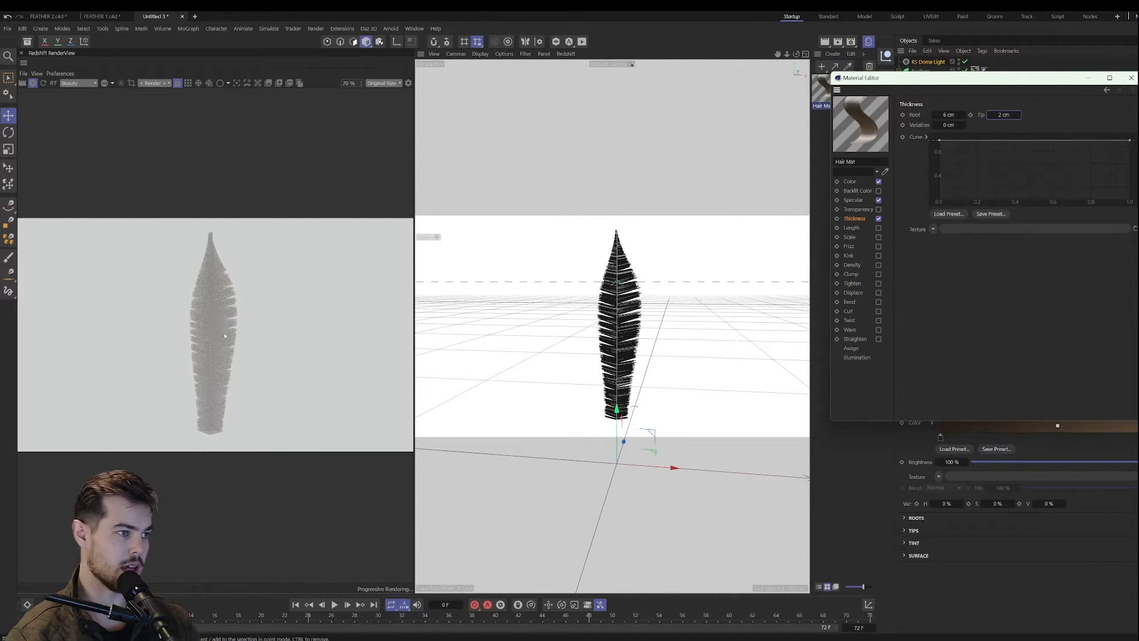
scroll(205, 305, "up", 2)
scroll(204, 304, "up", 4)
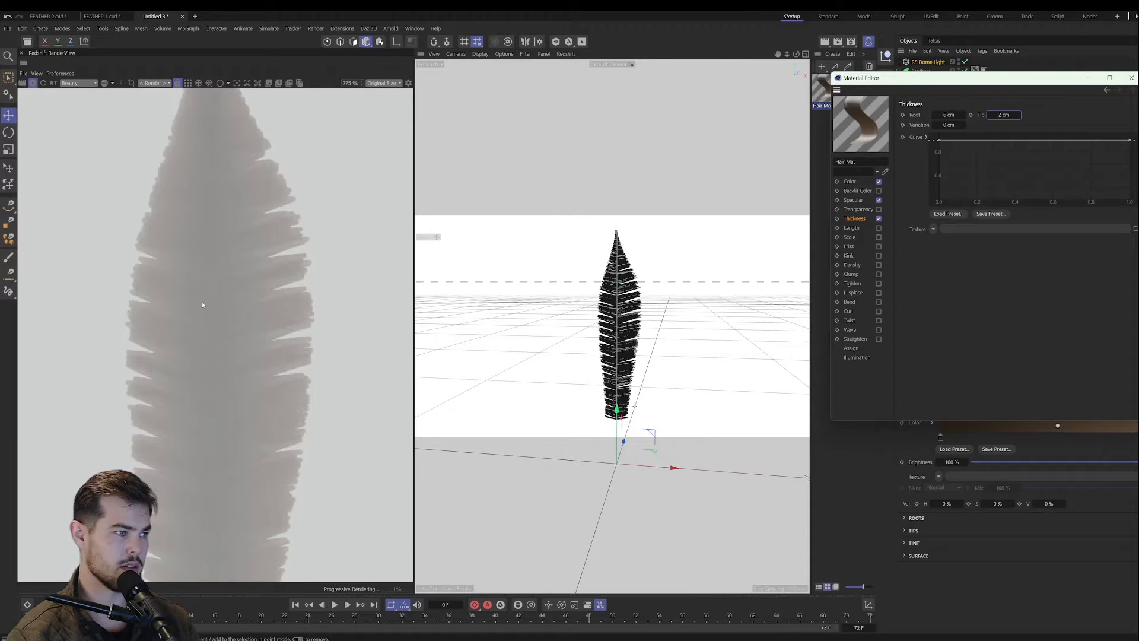
scroll(203, 286, "down", 3)
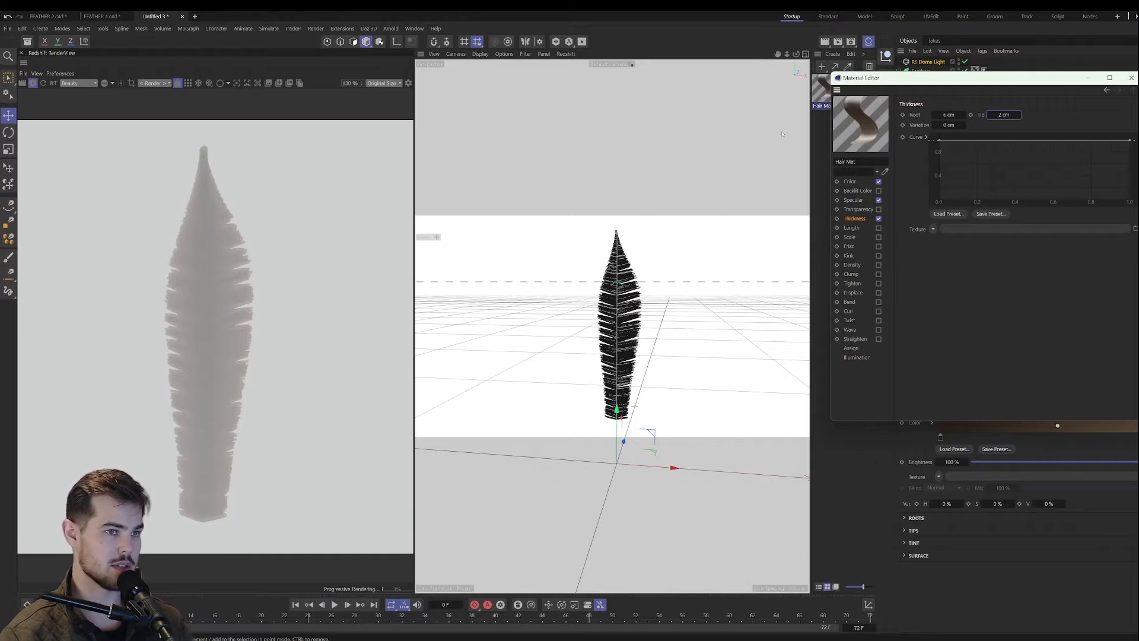
Step: Recolor the end knot of Hair Mat's color gradient to a bright green with a hue of about 111°
left_click(854, 182)
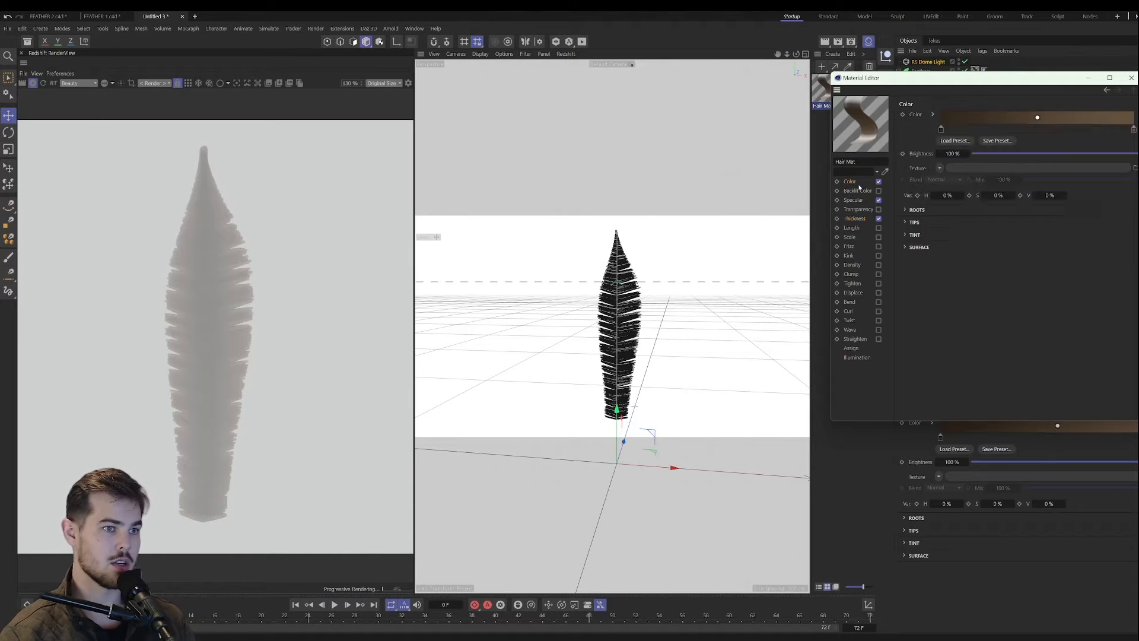
double_click(1133, 129)
left_click_drag(941, 146, 974, 146)
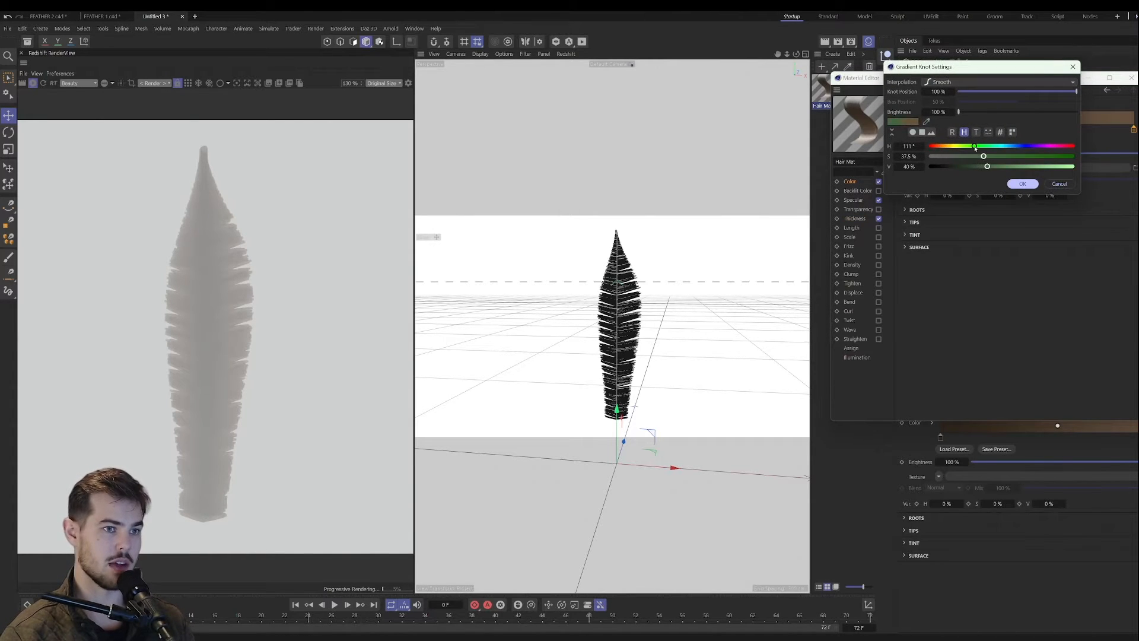
left_click(1062, 167)
left_click(1022, 184)
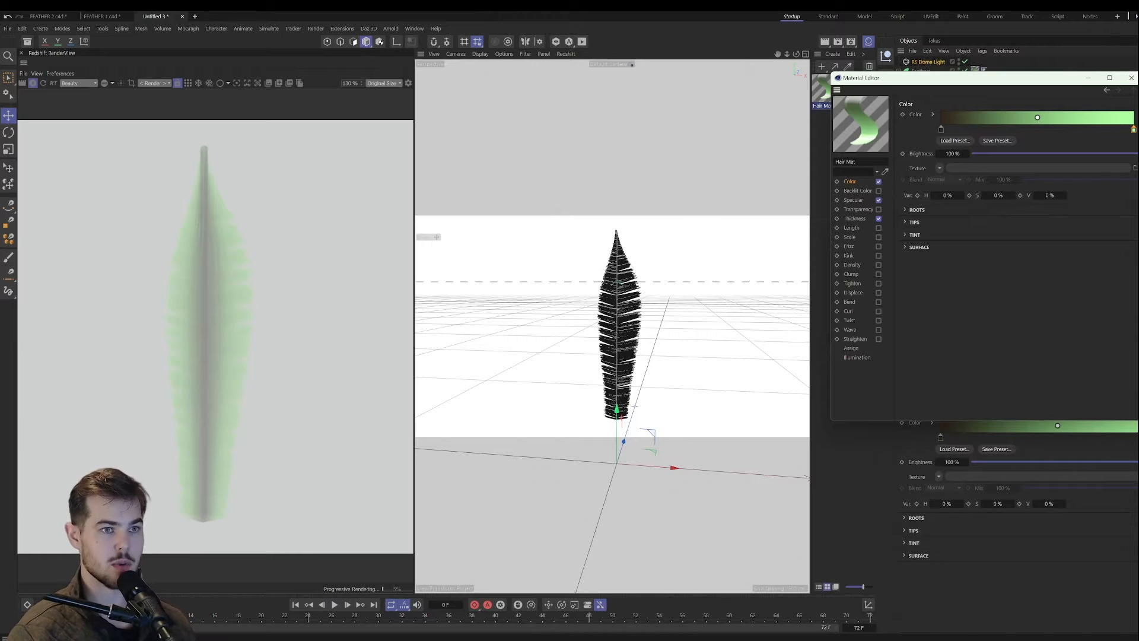
left_click(1131, 79)
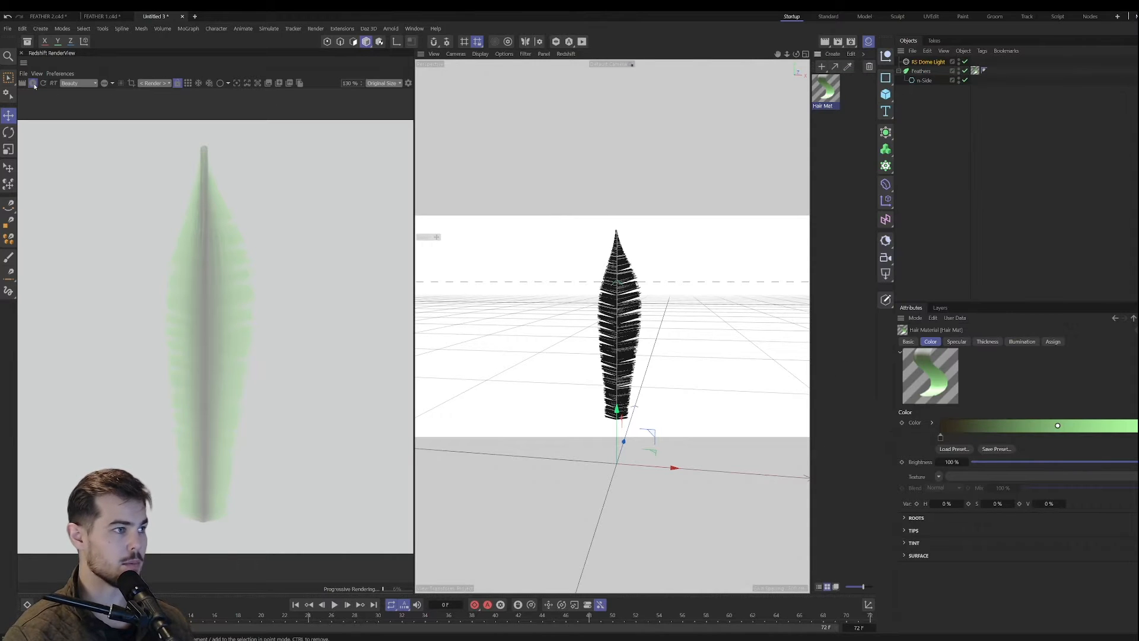
Step: Stop and close the Redshift RenderView, and hide the dome light in the viewport
left_click(33, 84)
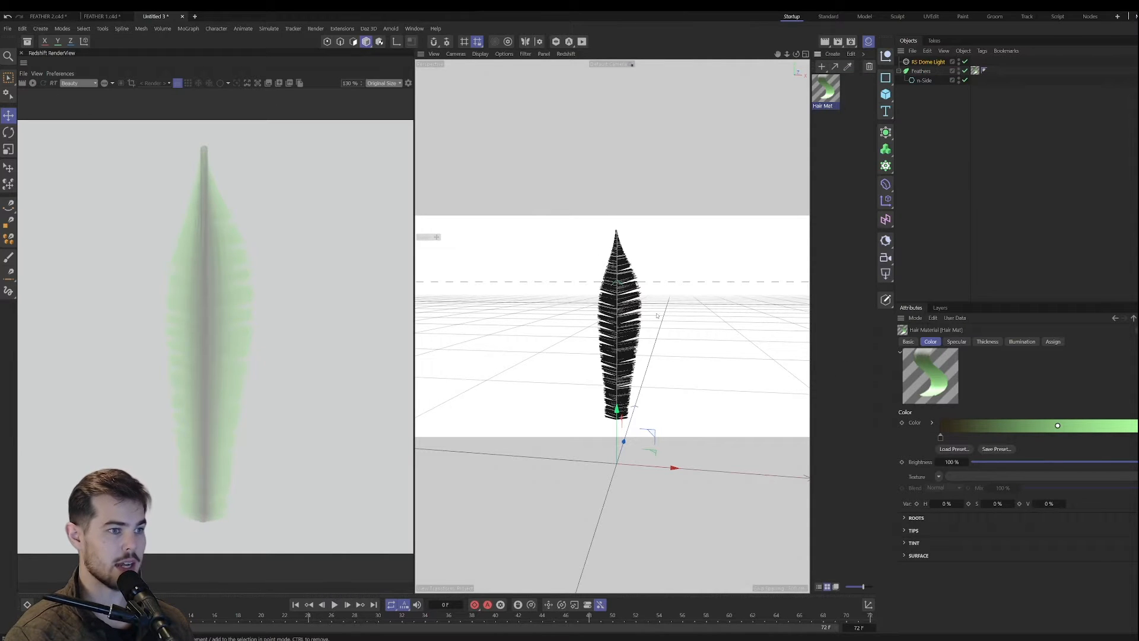
left_click(22, 54)
left_click_drag(477, 315, 454, 323, "alt")
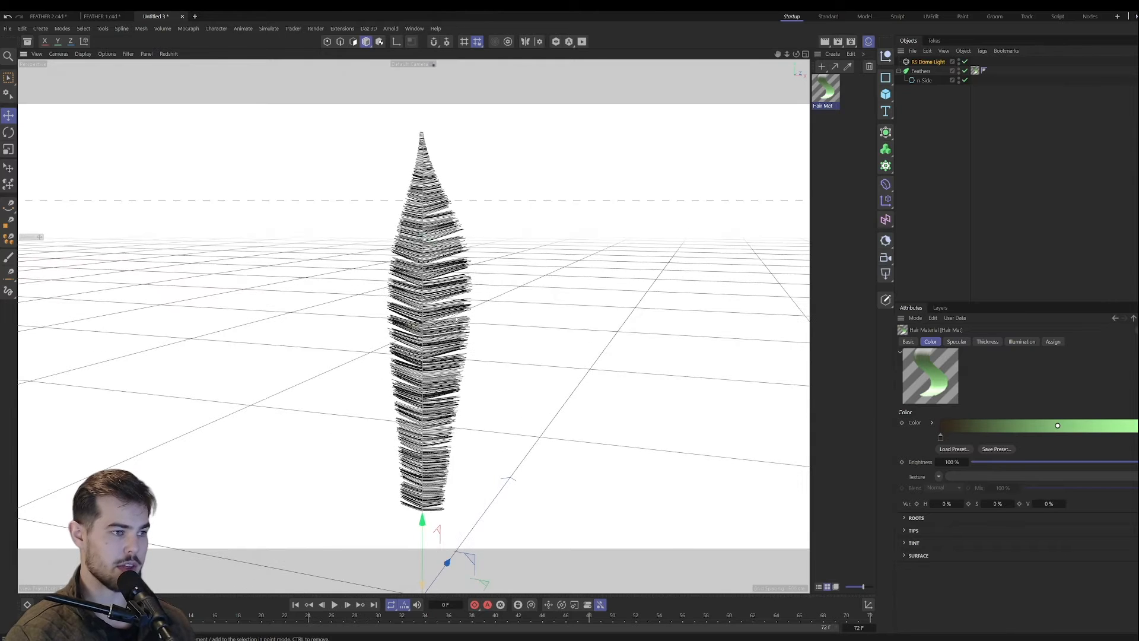
scroll(454, 323, "down", 2)
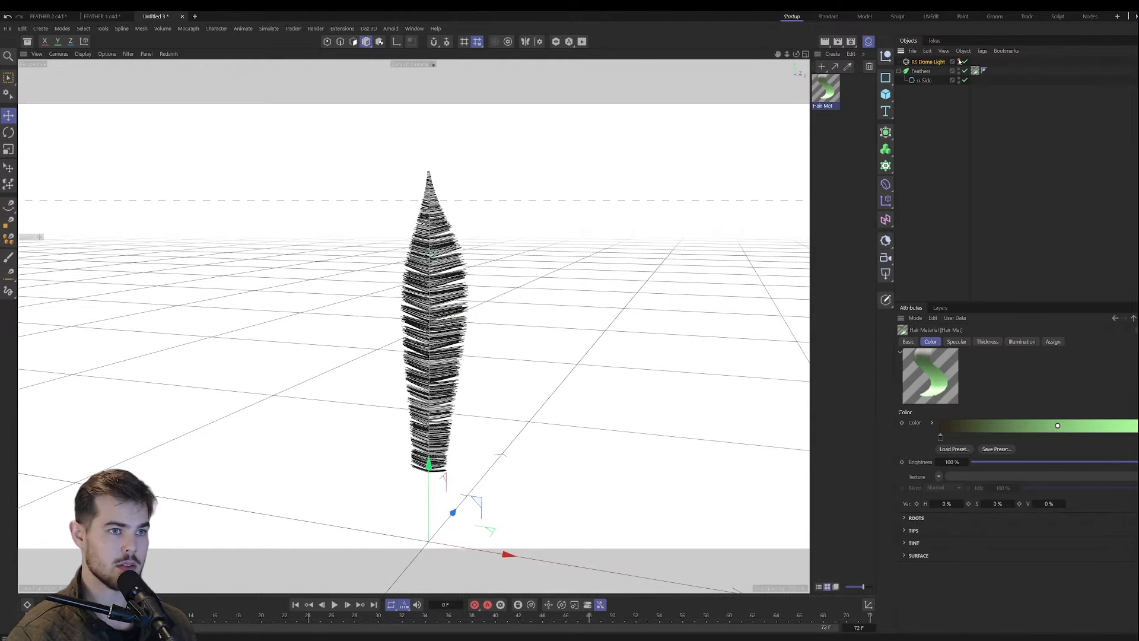
left_click(959, 62)
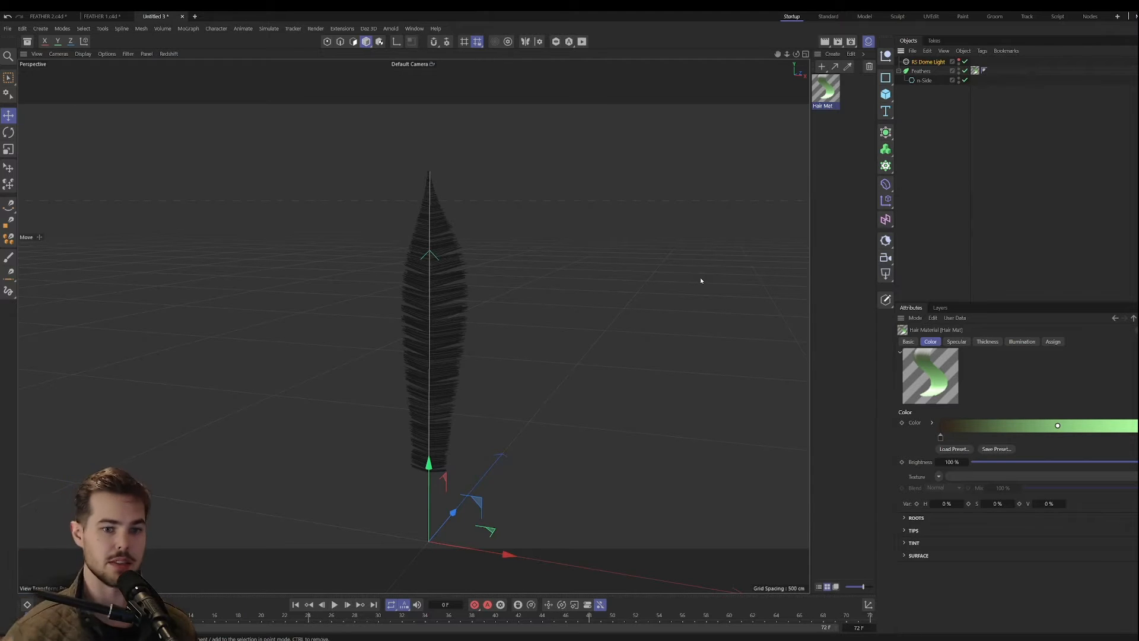
Step: Delete the Feathers object with its n-Side spline and the green Hair Mat material
left_click(922, 81, "shift")
key("Delete")
left_click(833, 88)
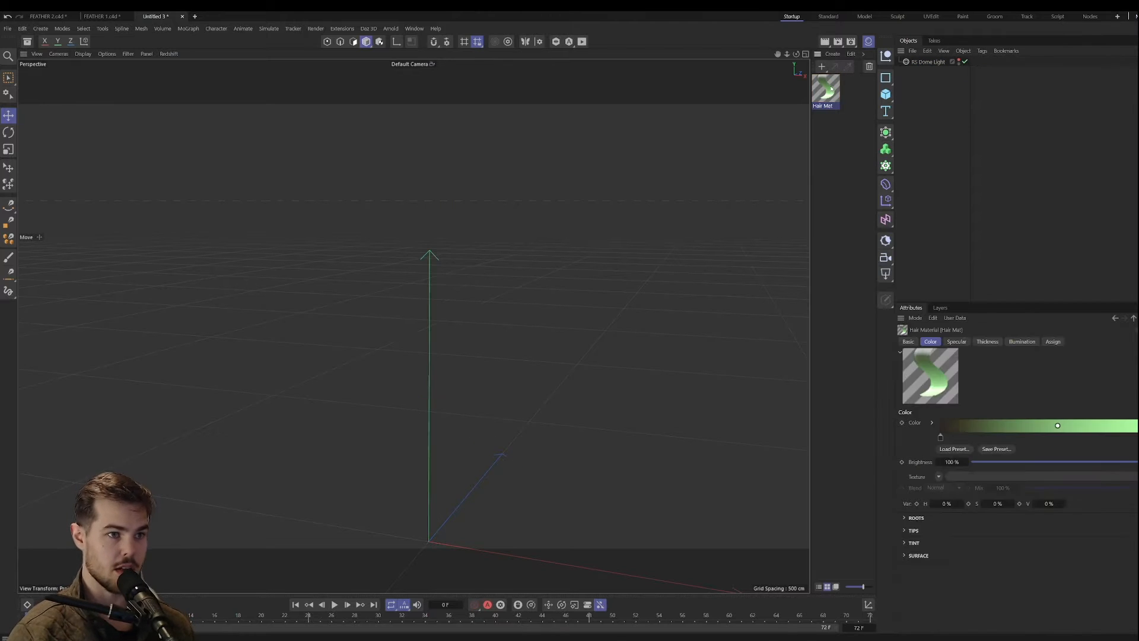
key("Delete")
Step: Add a sphere primitive and grow a Hair object on it
left_click(891, 95)
left_click(979, 145)
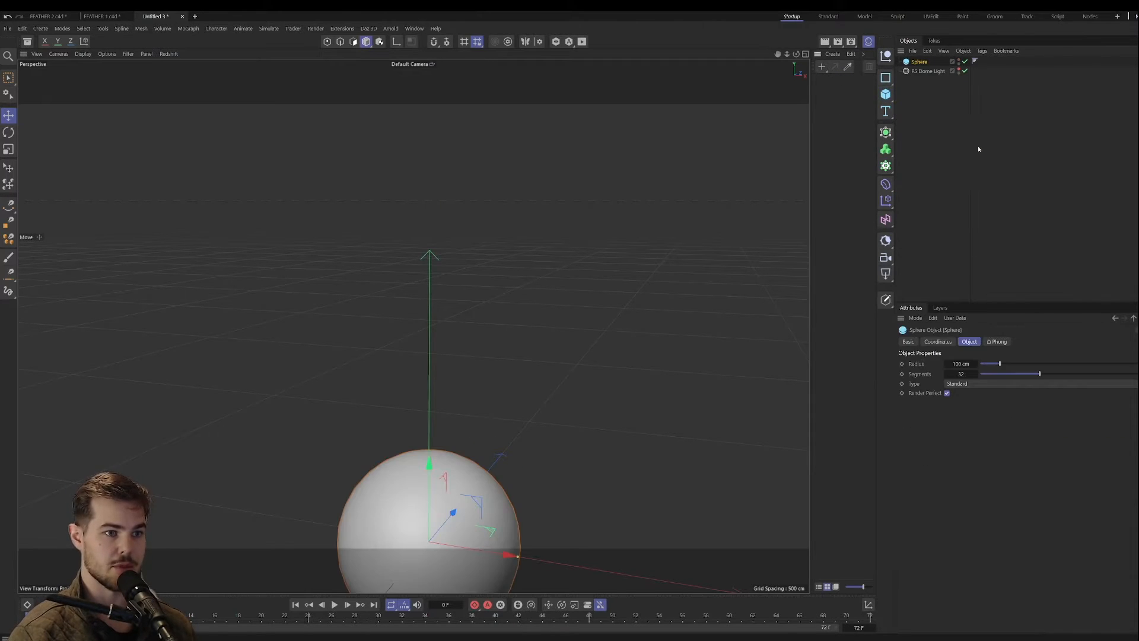
key("h")
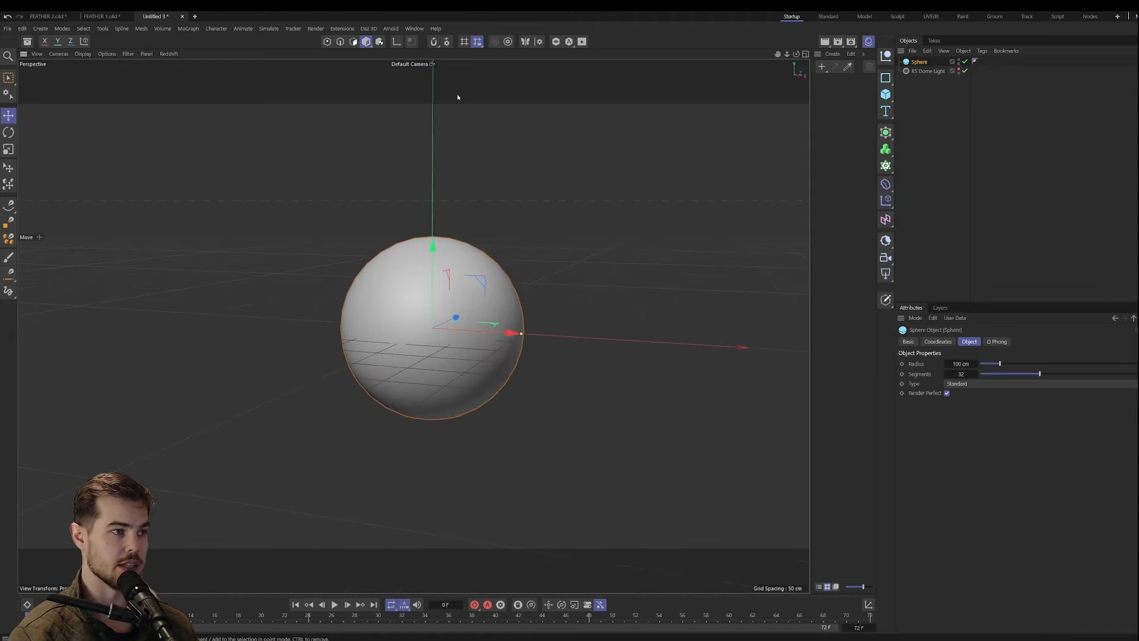
left_click(269, 28)
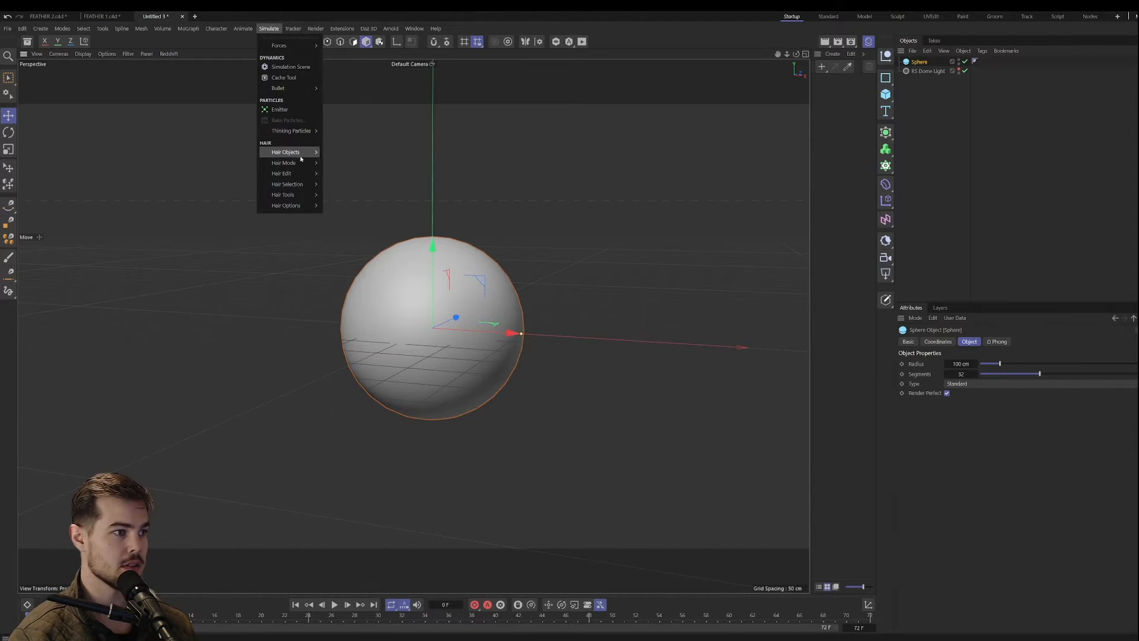
mouse_move(299, 153)
left_click(338, 155)
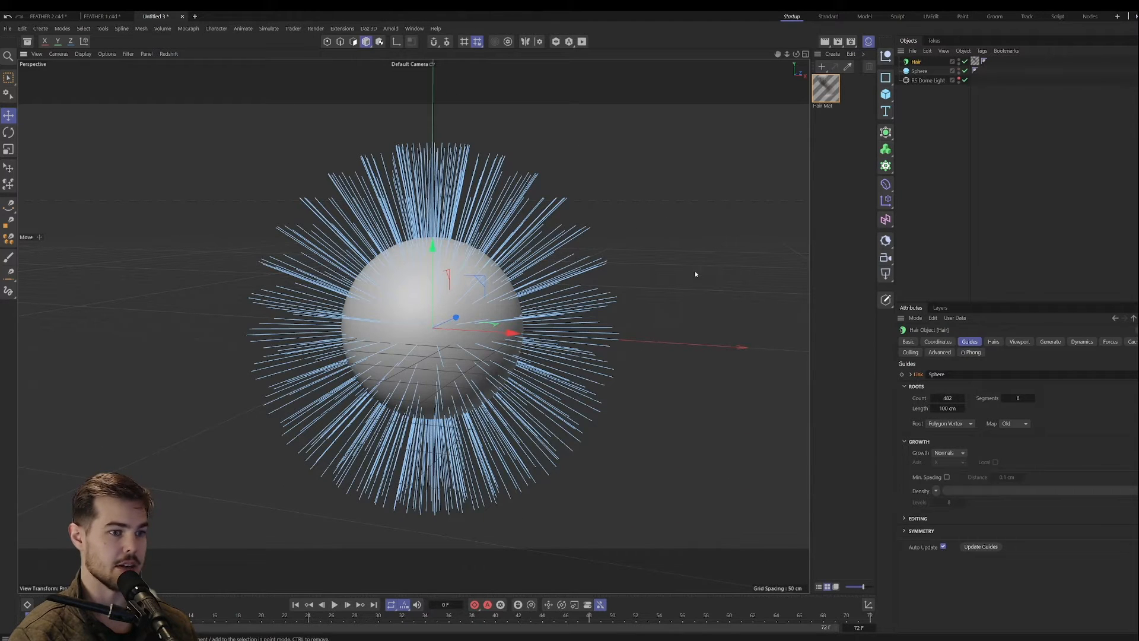
Step: Root the hair guides by Polygon Area and set their count to 510
left_click(968, 424)
left_click(946, 462)
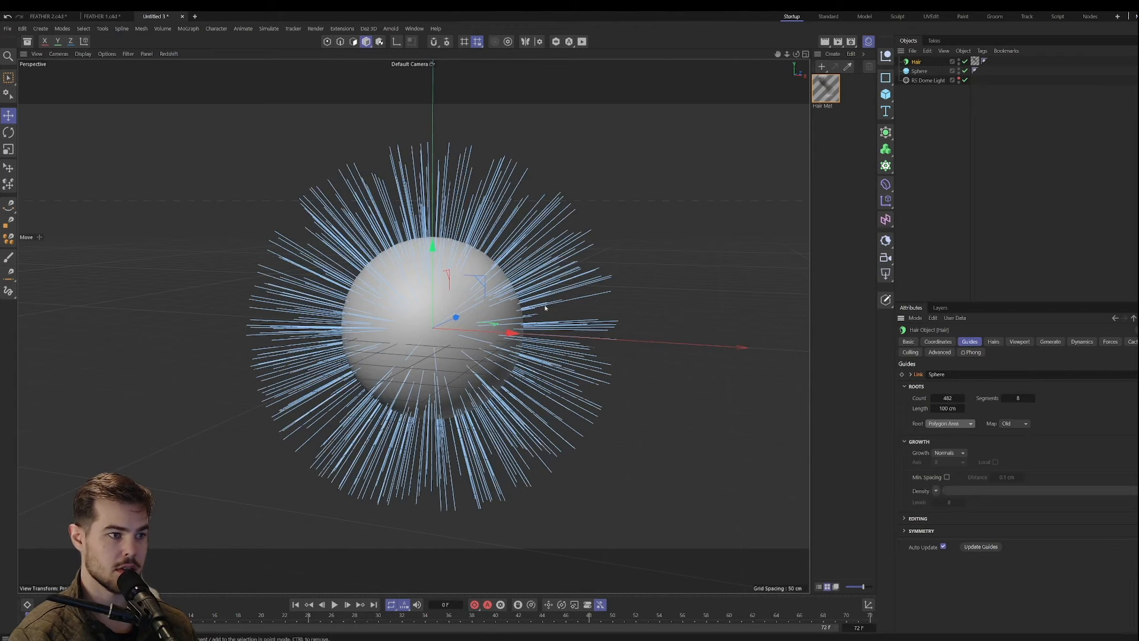
left_click_drag(951, 398, 968, 398)
left_click_drag(517, 232, 516, 244, "alt")
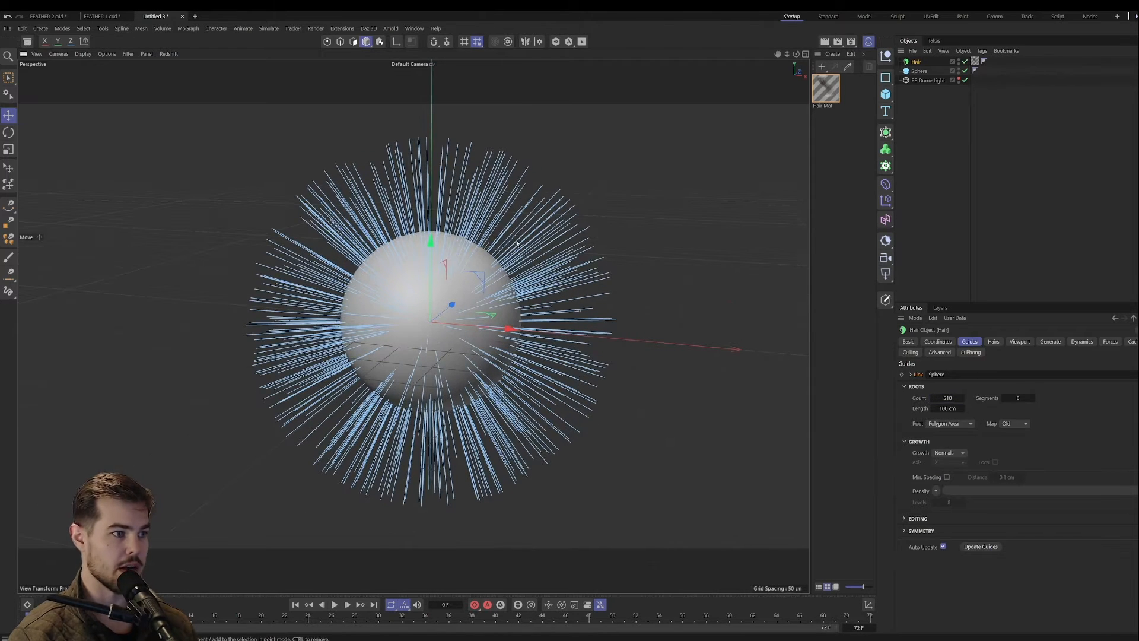
Step: Add a Feathers object and nest the Hair object under it so feathers grow along the sphere's guides
left_click(268, 28)
mouse_move(288, 152)
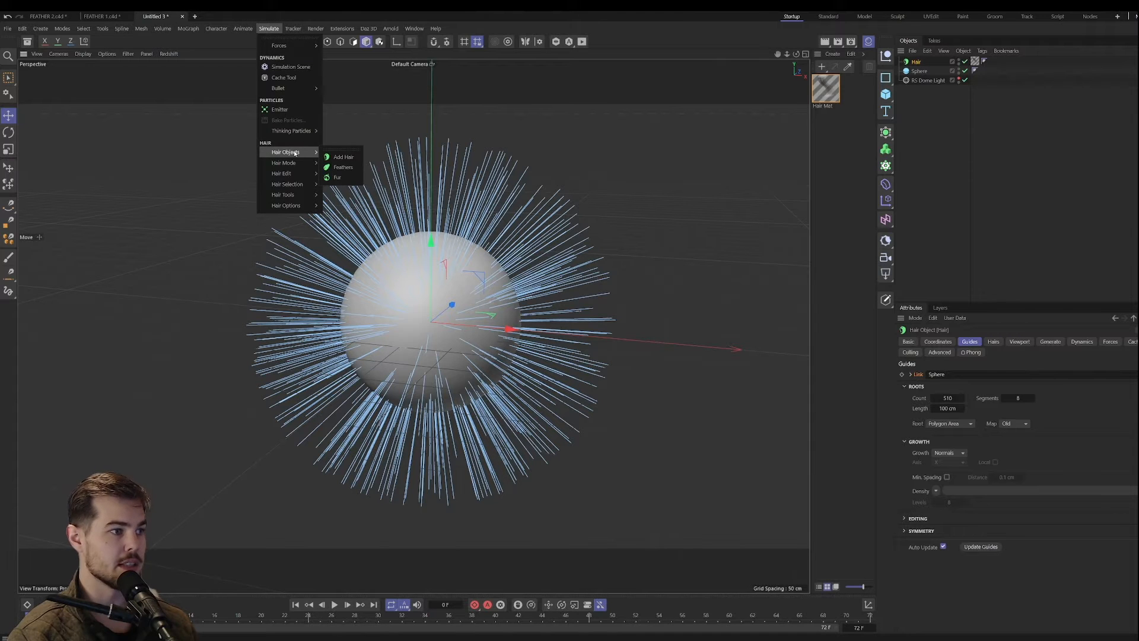
left_click(344, 167)
left_click_drag(914, 72, 920, 62)
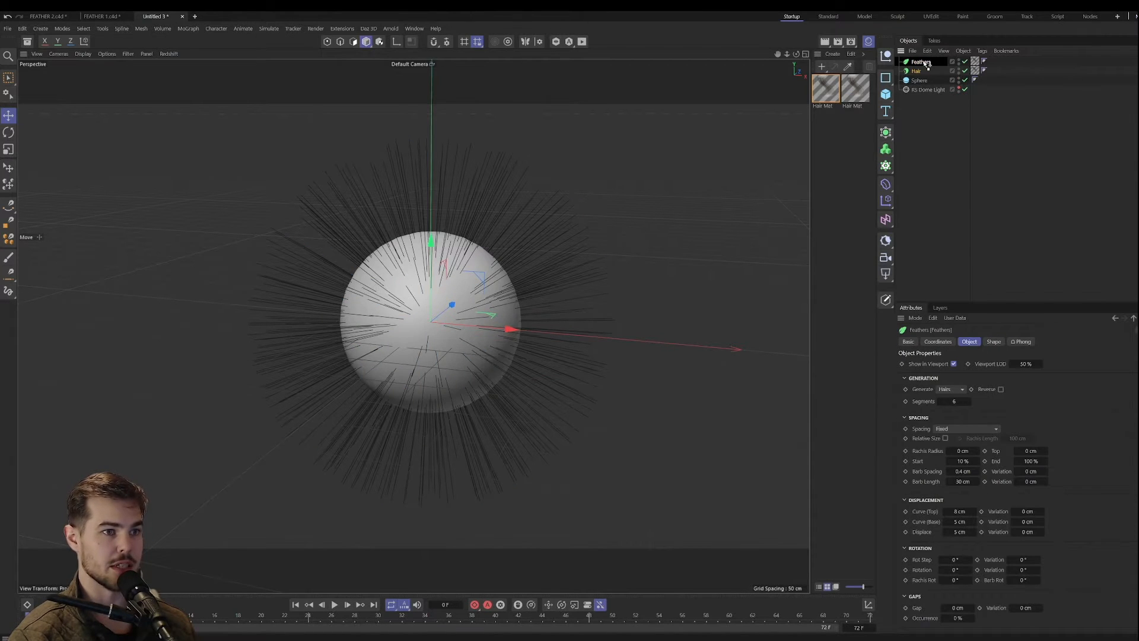
scroll(413, 316, "up", 3)
left_click_drag(413, 315, 446, 284, "alt")
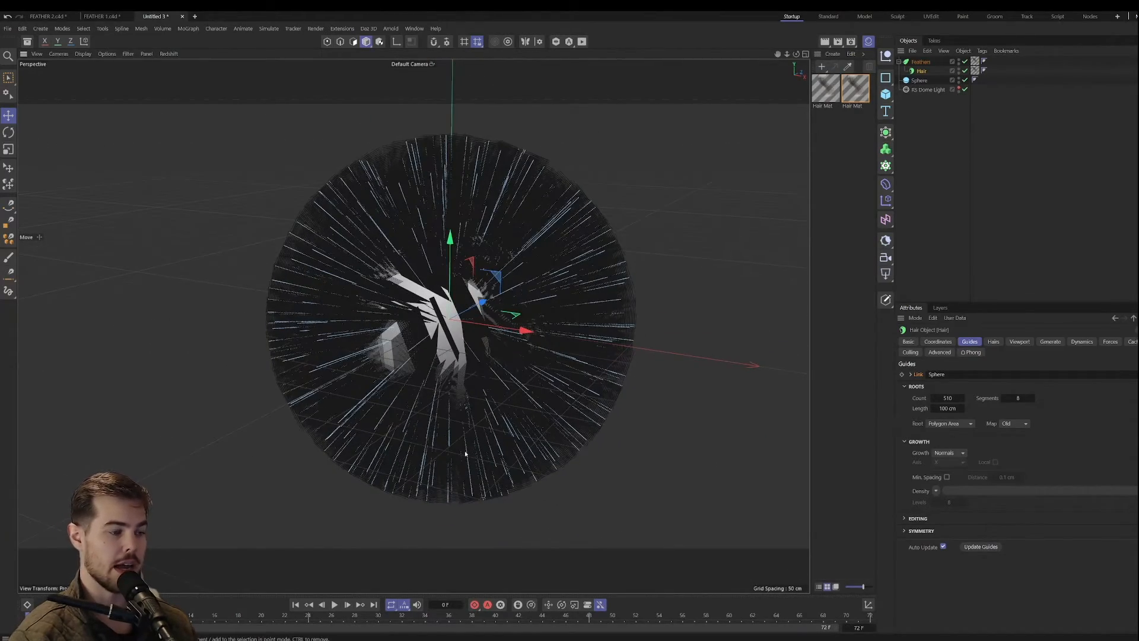
Step: Preview the hair simulation briefly and set the timeline's end to frame 240
left_click(335, 603)
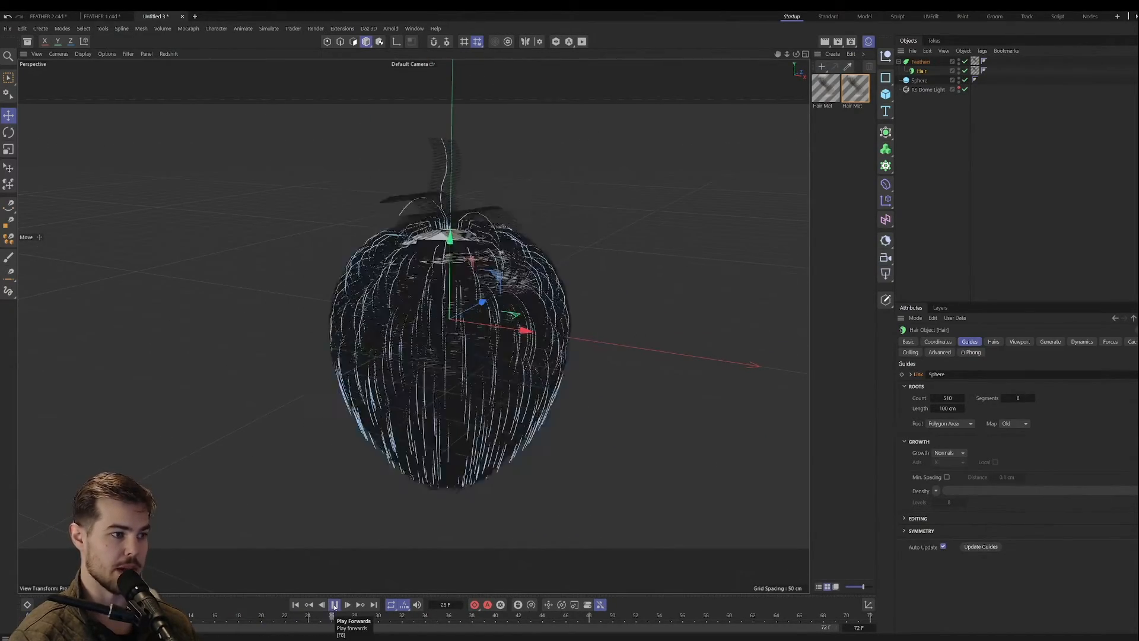
left_click(335, 604)
double_click(858, 627)
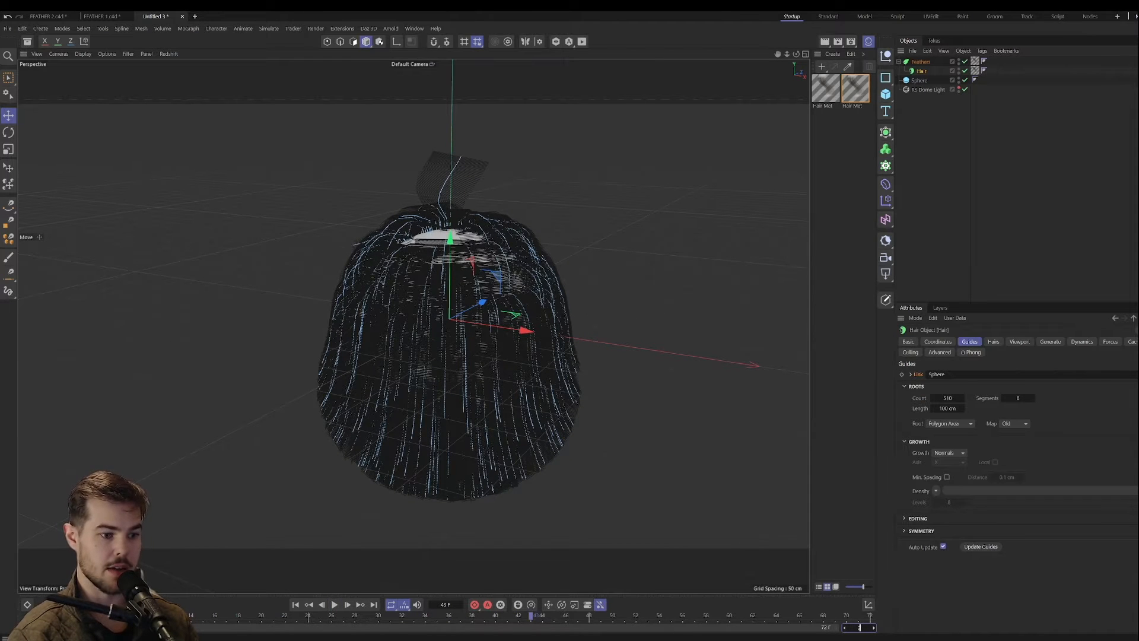
type("240")
key("Return")
Step: Play the hair simulation from the first frame and stop it at frame 64 with the feathers drooping over the sphere
left_click(298, 604)
left_click(335, 604)
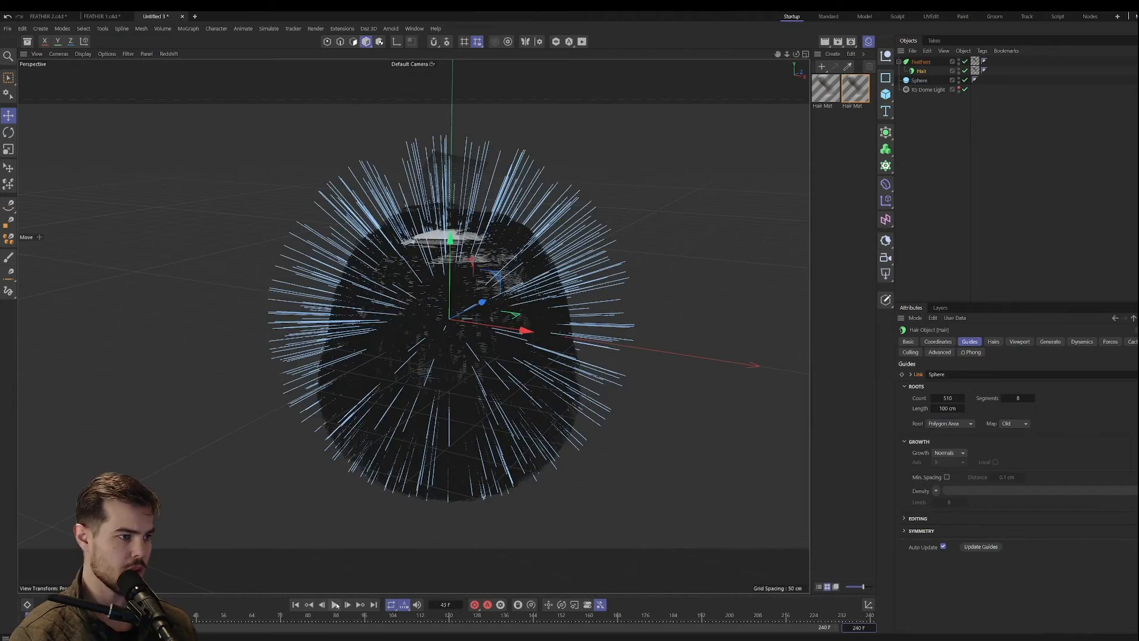
left_click_drag(439, 358, 465, 359, "alt")
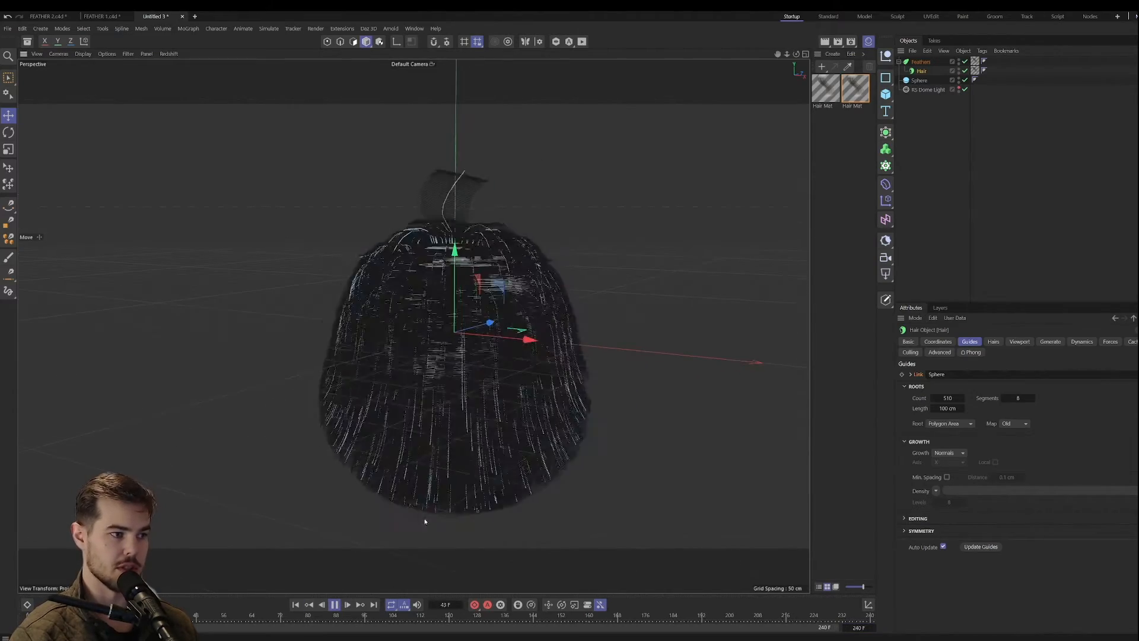
left_click(334, 604)
right_click_drag(432, 429, 490, 328, "alt")
scroll(491, 324, "down", 2)
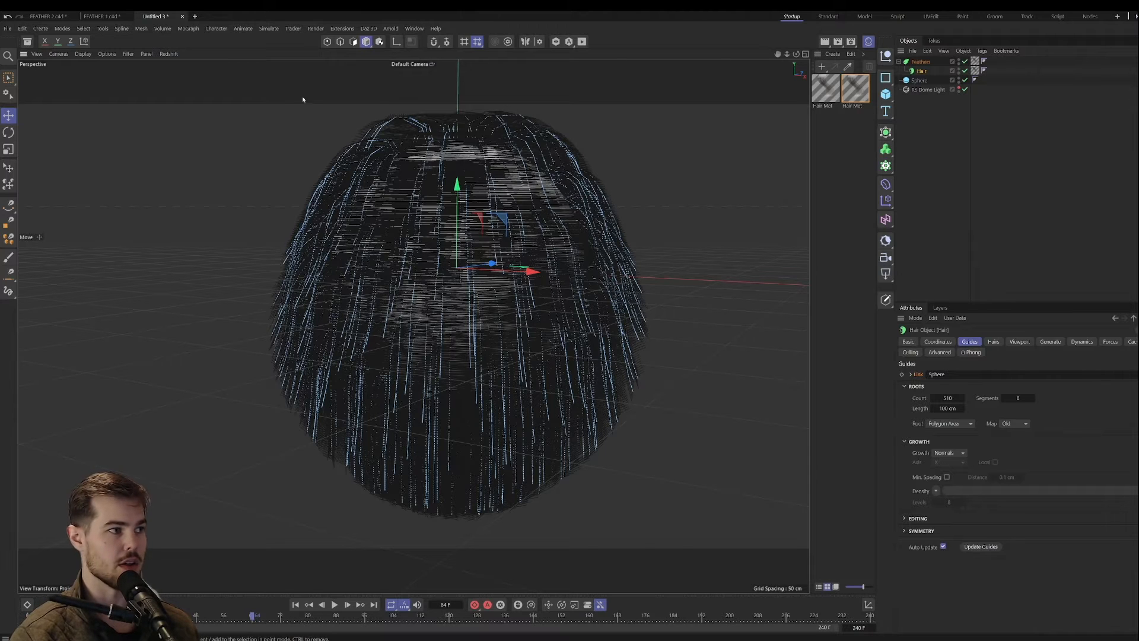
Step: Open the Redshift RenderView, dock it beside the perspective viewport and render the feathered sphere
left_click(582, 41)
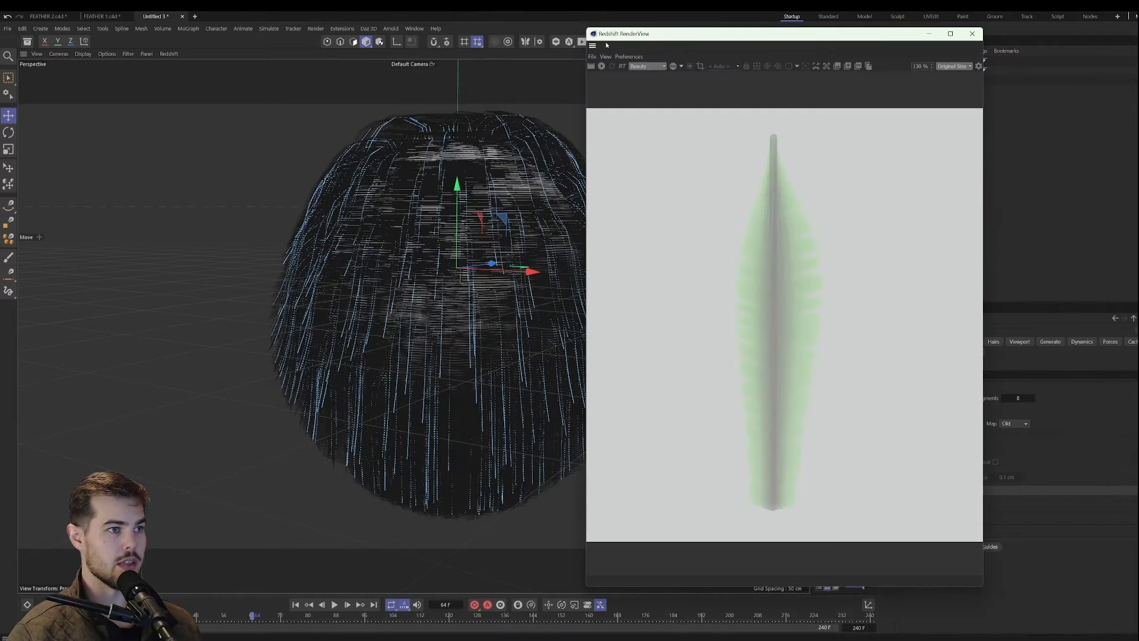
left_click_drag(593, 46, 88, 126)
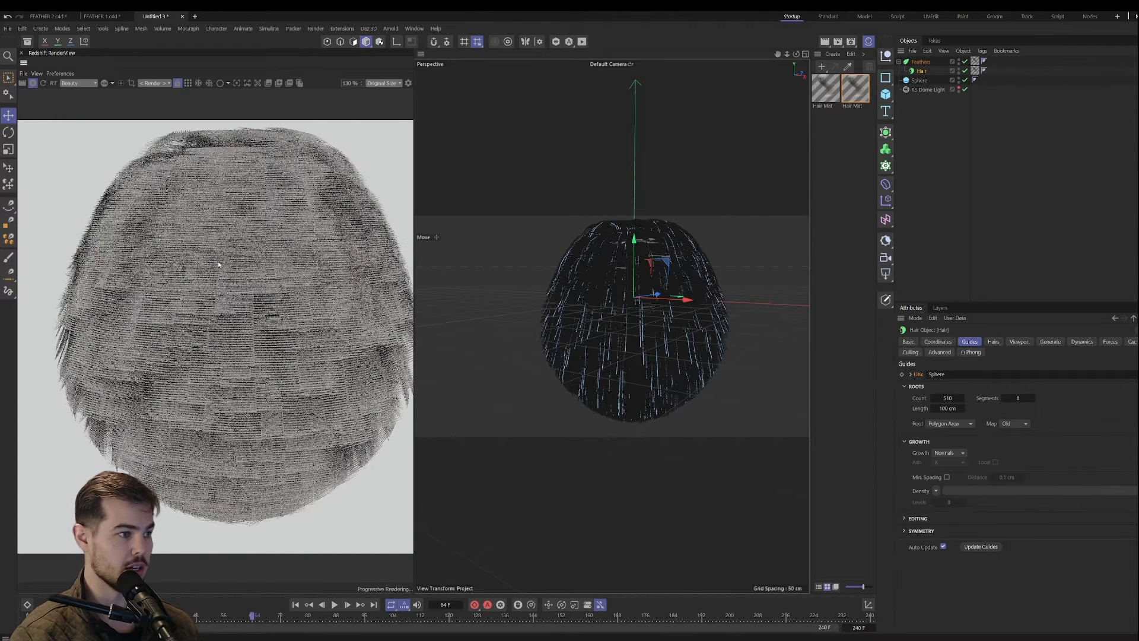
scroll(217, 267, "down", 2)
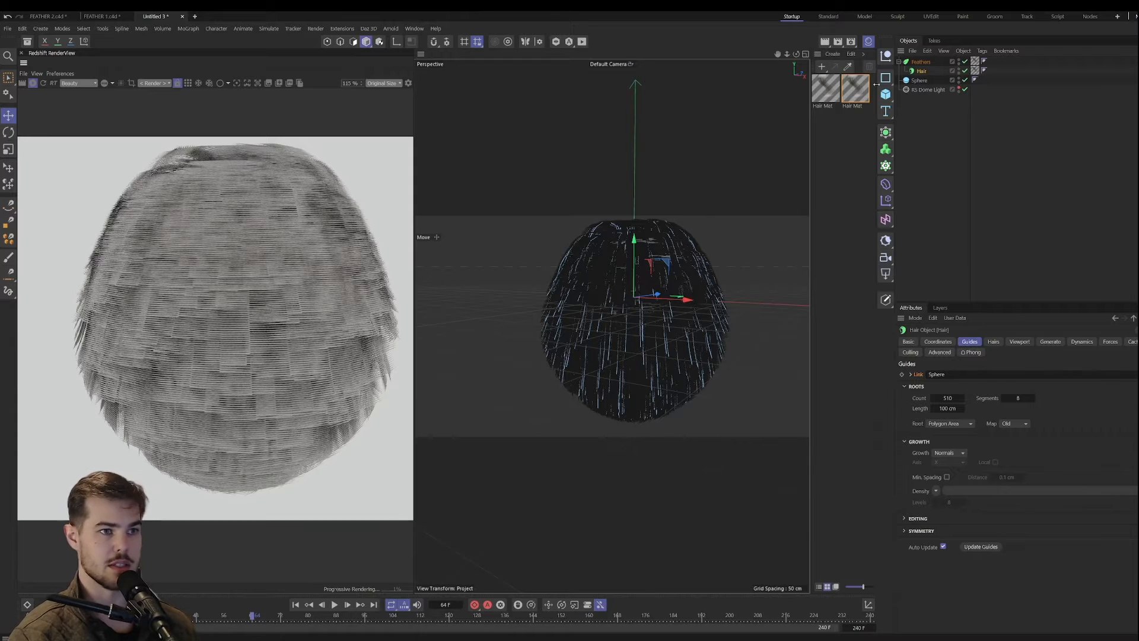
Step: Taper the Feathers object's left rachis shape curve by lowering its end point to about 0.08
left_click(921, 62)
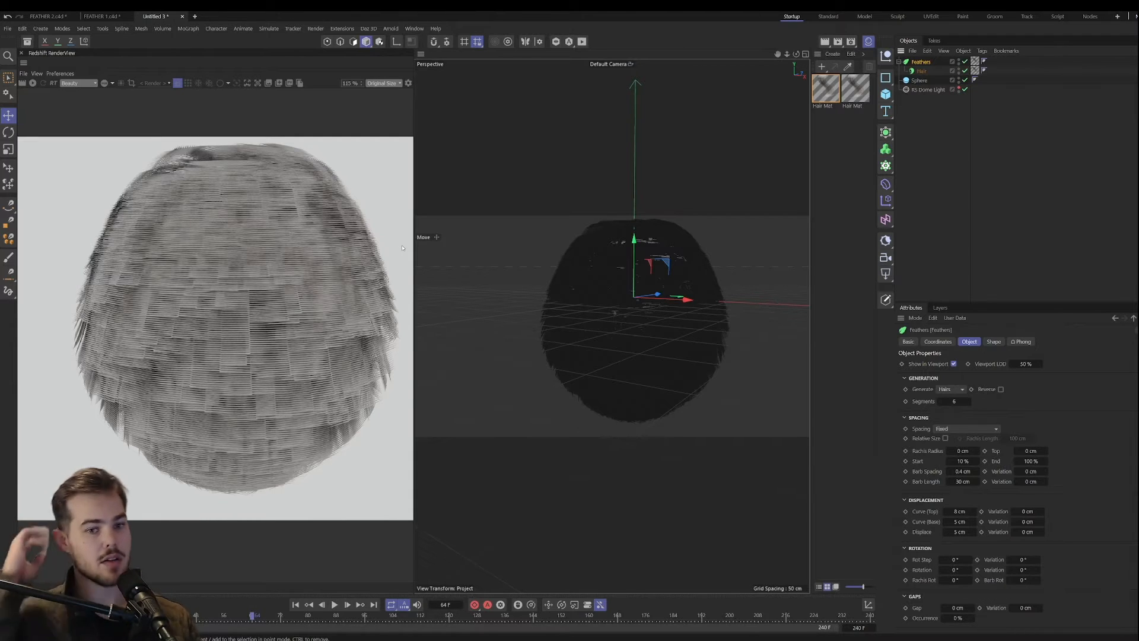
left_click(994, 342)
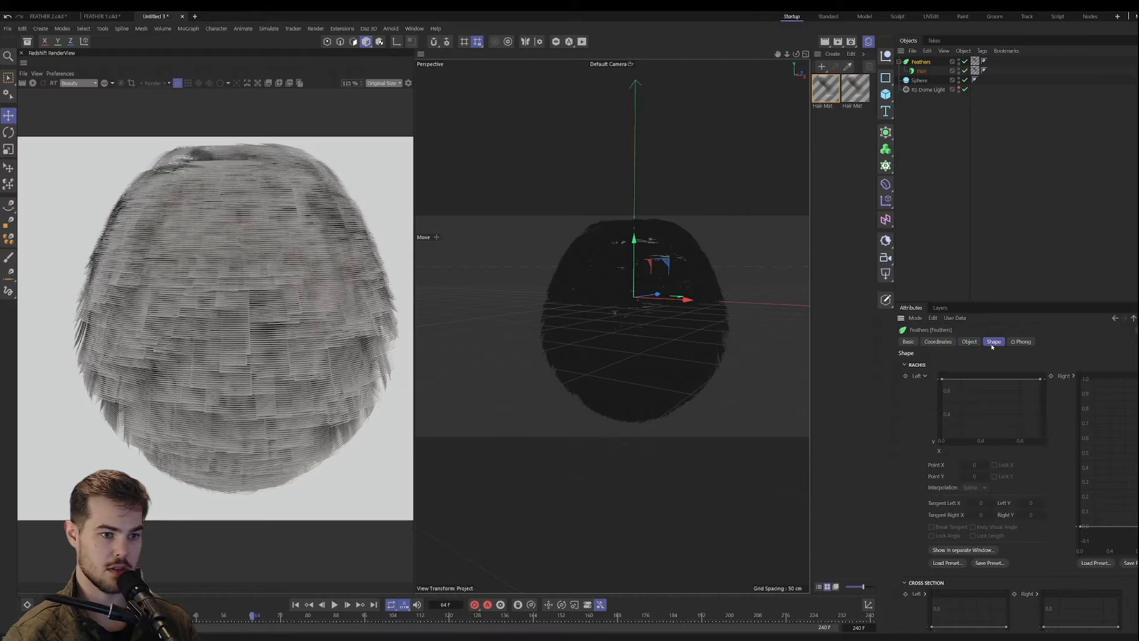
left_click_drag(1041, 380, 1041, 434)
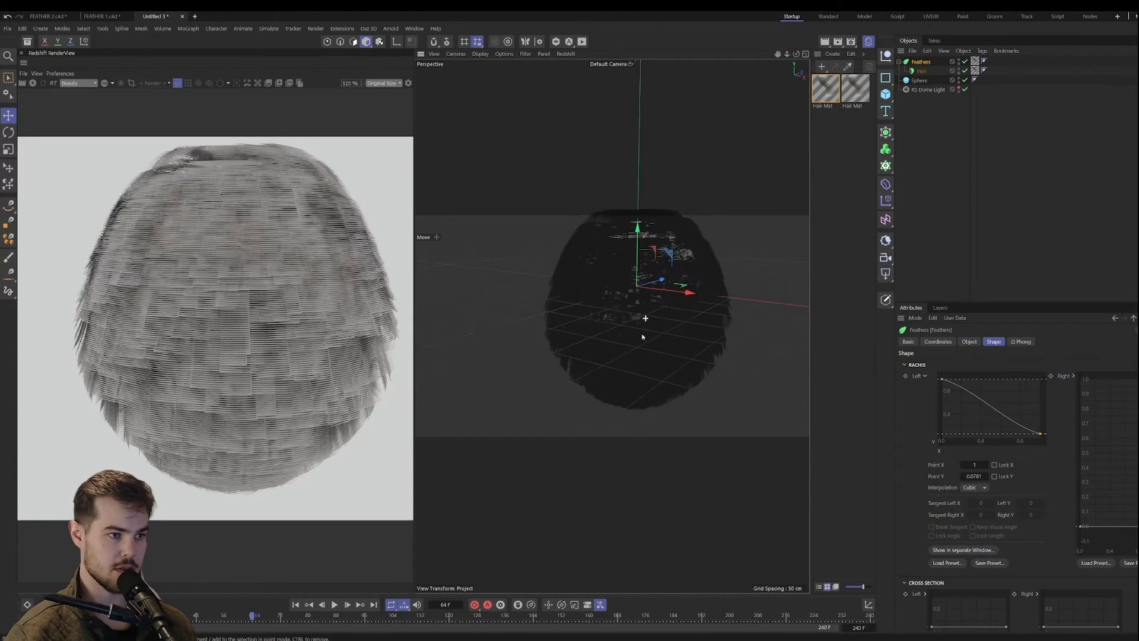
Step: Inspect the tapered feathers up close and raise the end point of the right rachis curve to about 0.9
scroll(664, 226, "up", 5)
left_click_drag(664, 227, 610, 325, "alt")
right_click_drag(590, 301, 547, 358, "alt")
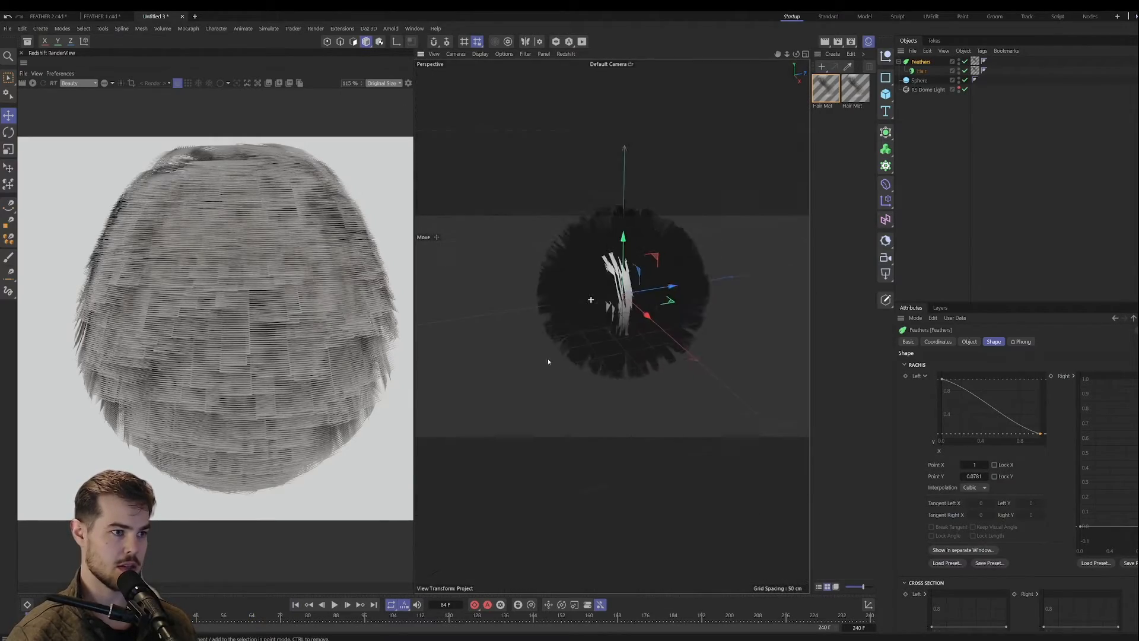
left_click_drag(547, 358, 572, 269, "alt")
right_click_drag(576, 259, 622, 216, "alt")
left_click_drag(588, 224, 496, 240, "alt")
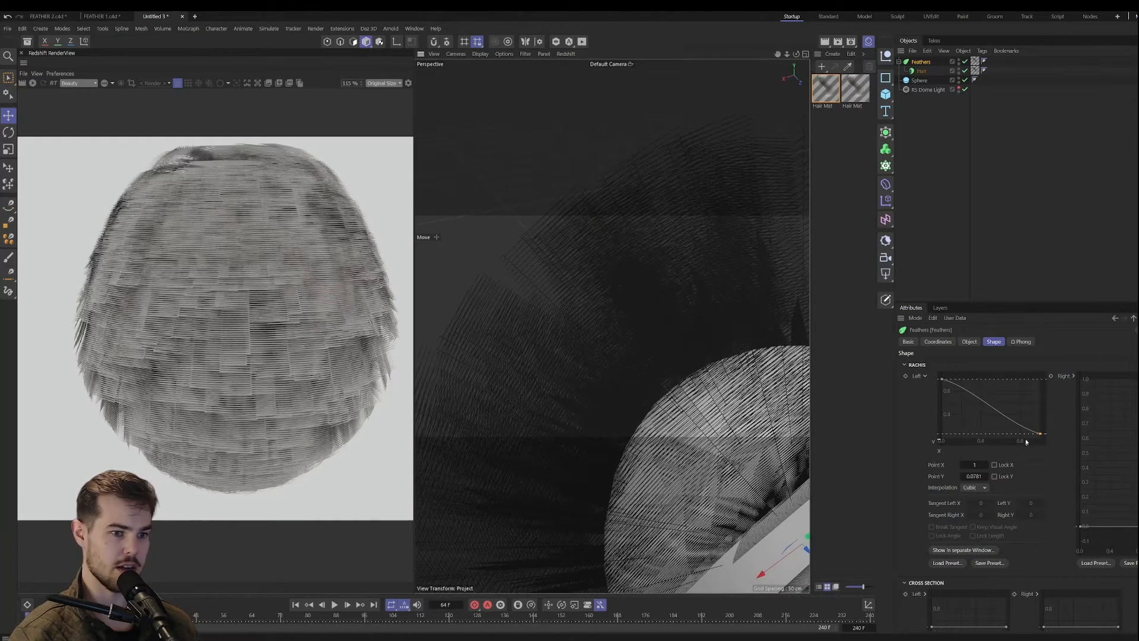
left_click_drag(1138, 525, 1138, 390)
Step: Replay the hair simulation from the first frame and stop it at frame 31
right_click_drag(581, 312, 573, 368, "alt")
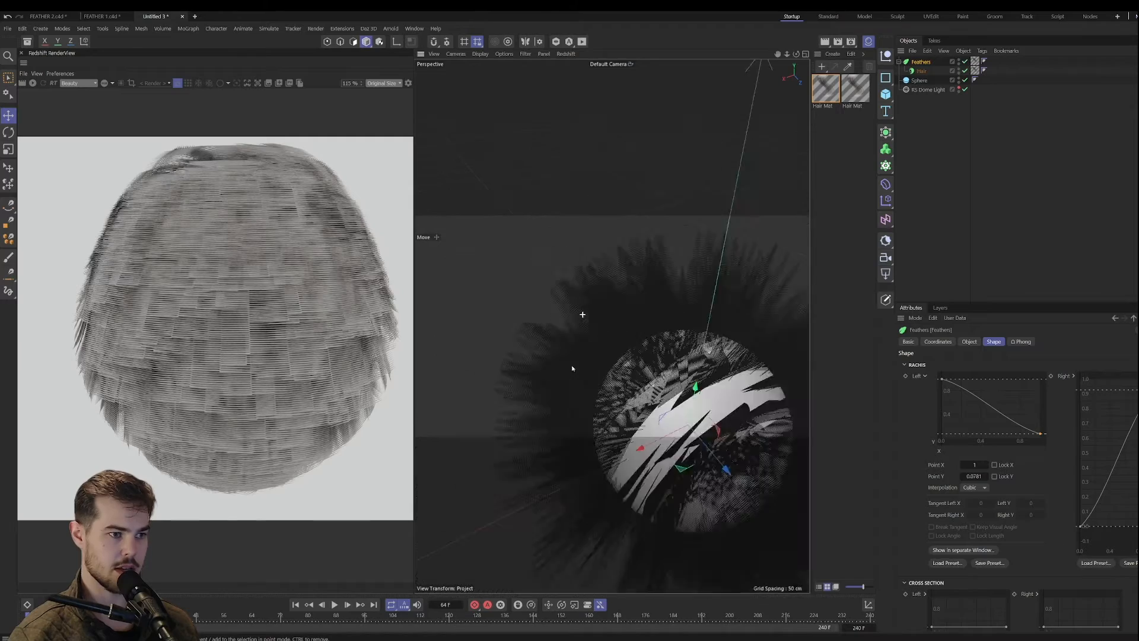
left_click_drag(576, 370, 703, 361, "alt")
left_click(335, 605)
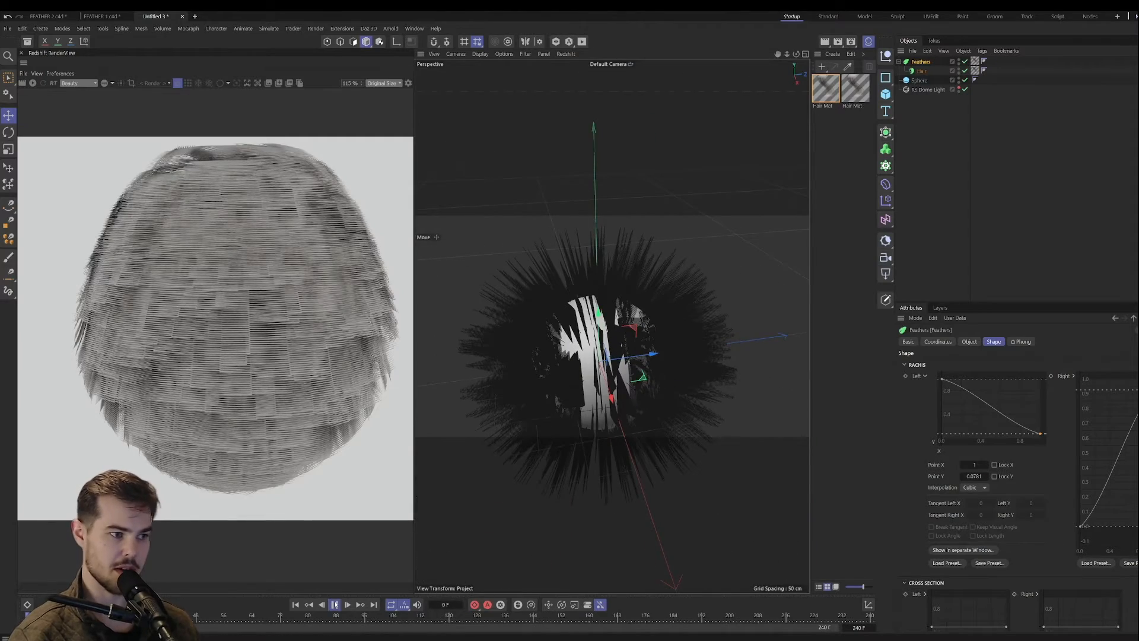
left_click(336, 604)
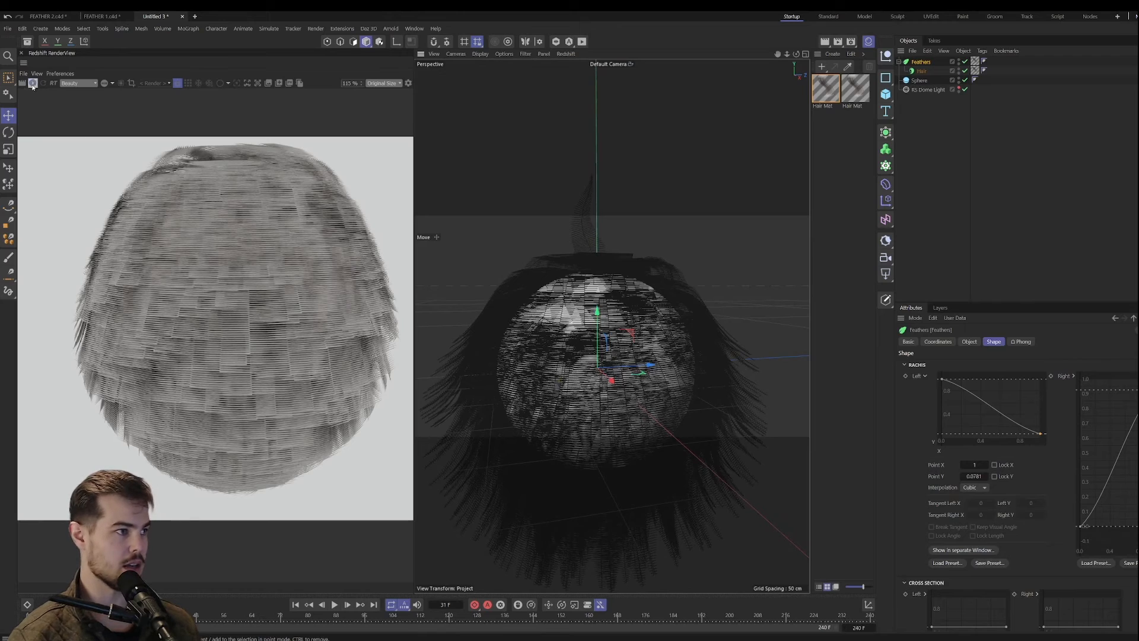
Step: Restart the Redshift render at frame 31 and examine the thin barbs of the drooping feathers
left_click(33, 84)
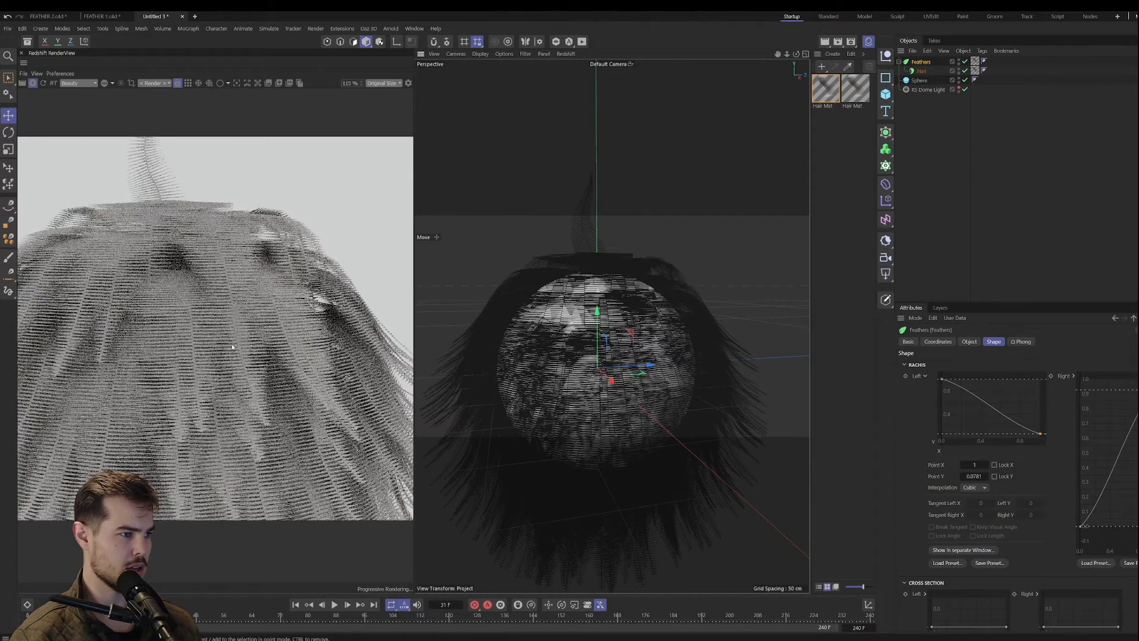
scroll(232, 347, "down", 2)
scroll(106, 290, "down", 2)
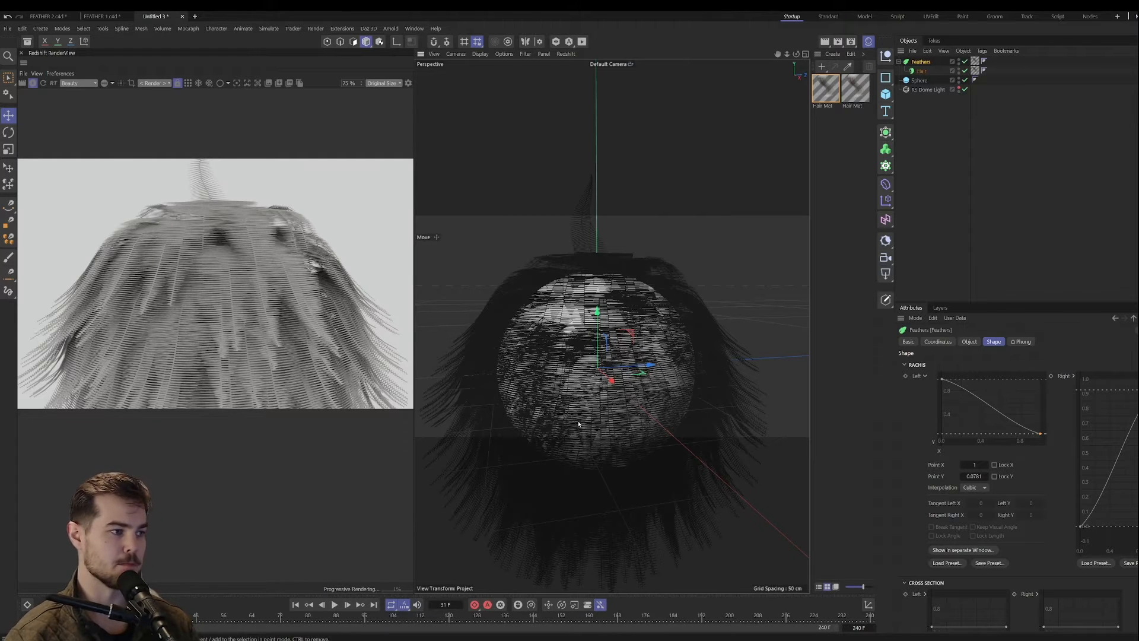
scroll(217, 328, "up", 4)
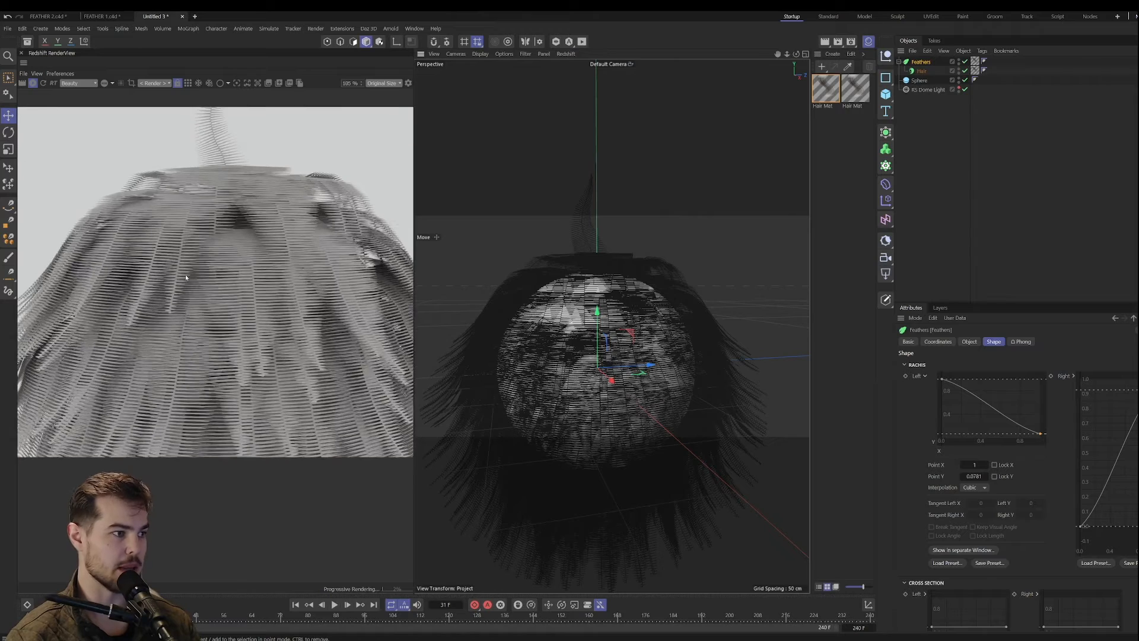
scroll(177, 284, "down", 2)
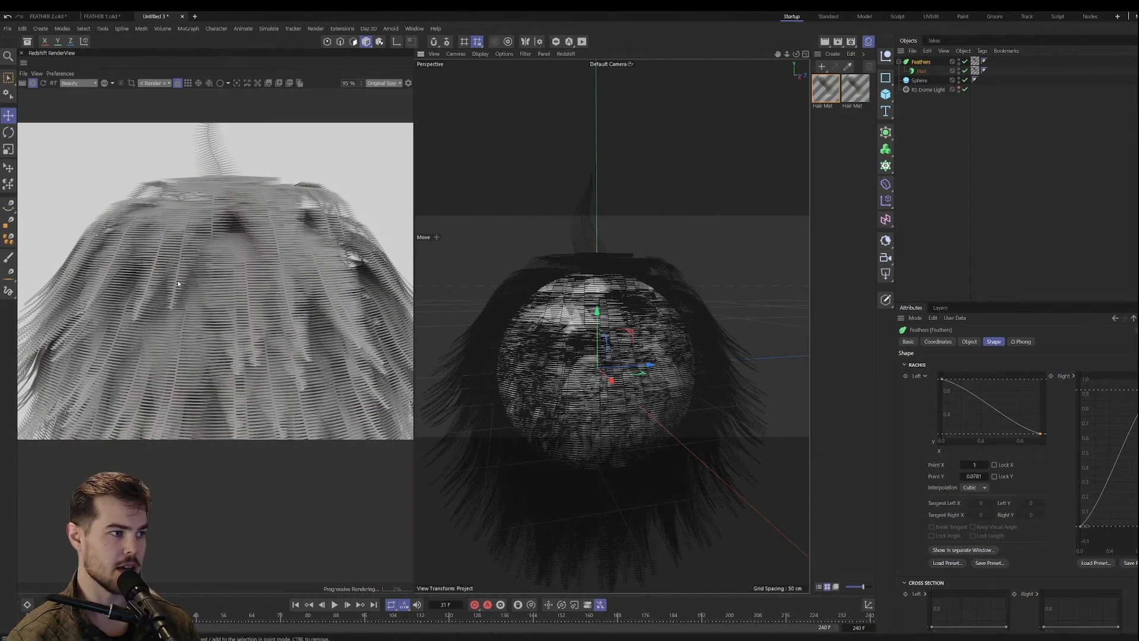
Step: Set the thickness in the Hair object's material to 5 cm at the root and 1 cm at the tip
left_click(921, 71)
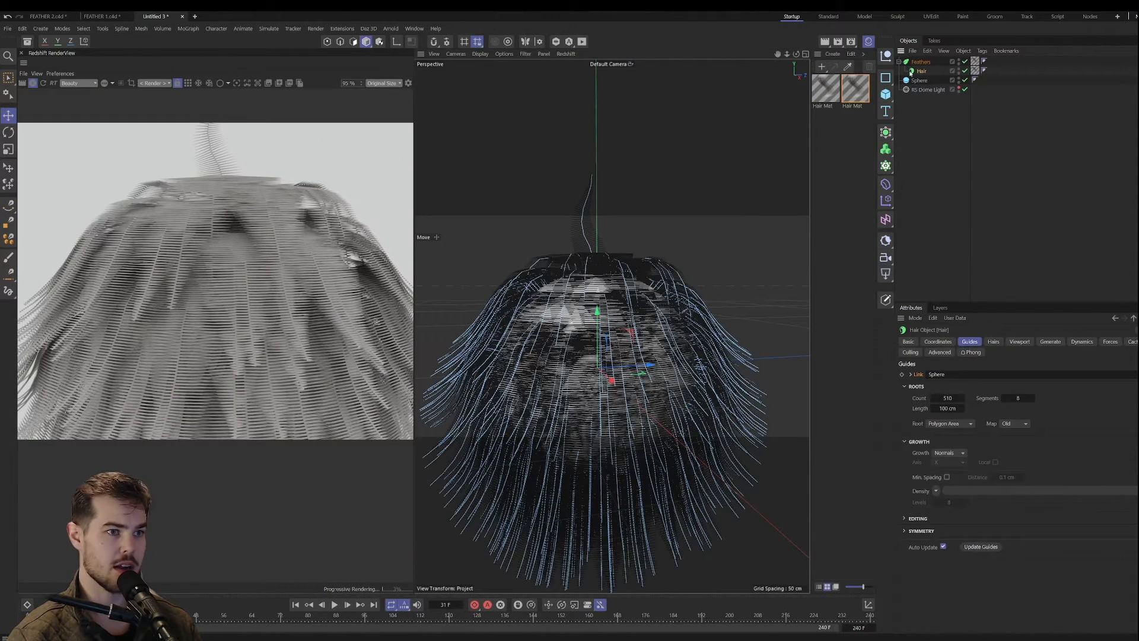
double_click(850, 94)
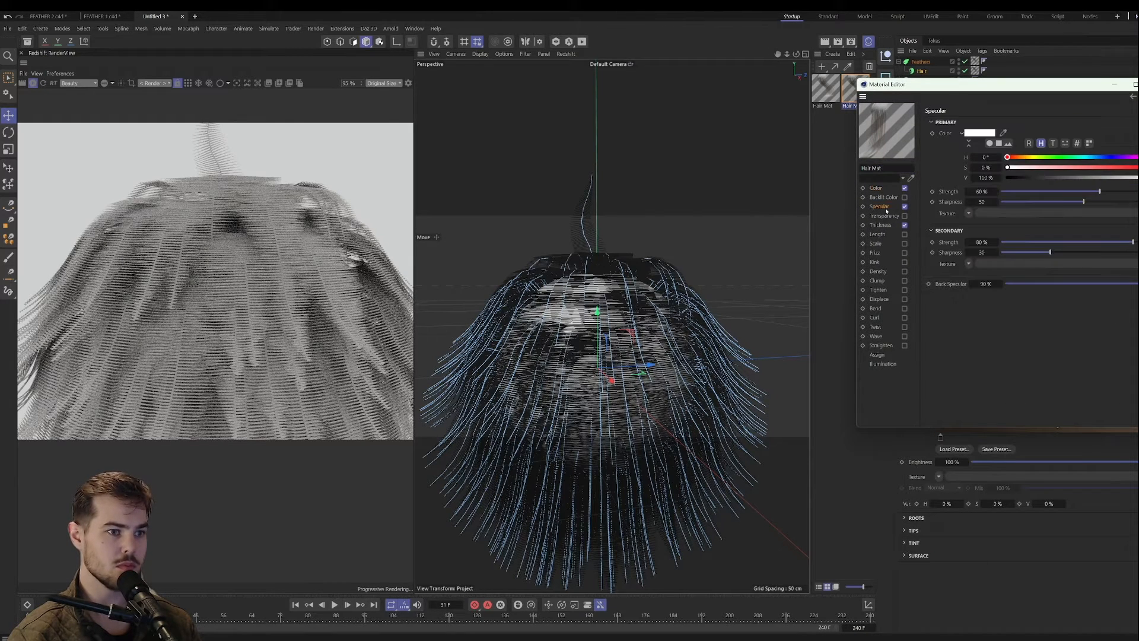
left_click(880, 224)
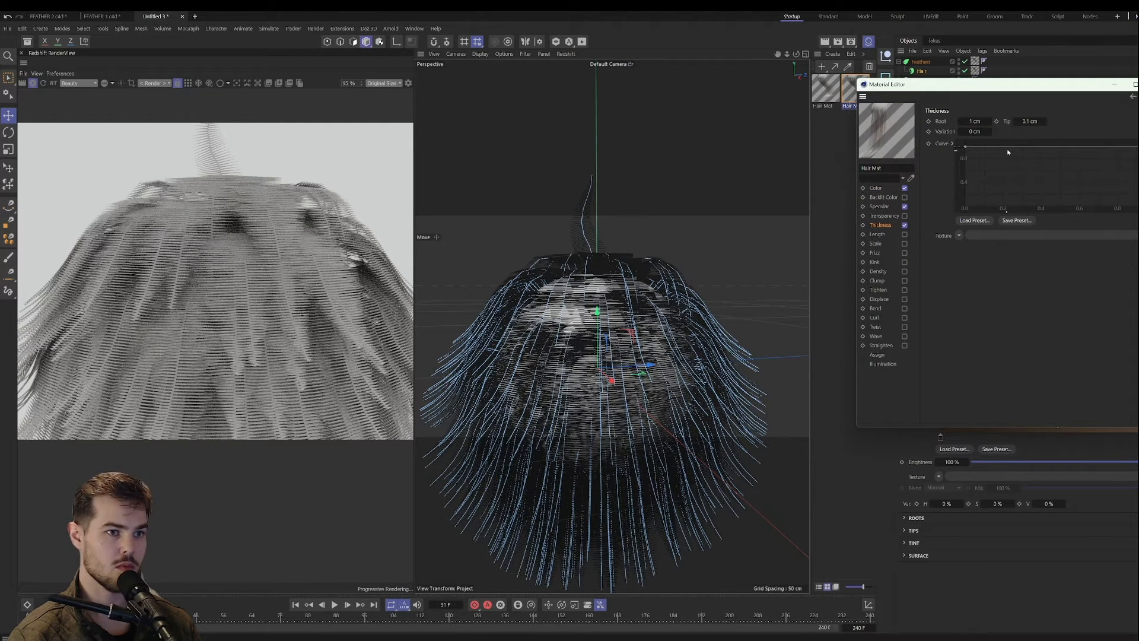
left_click(1029, 121)
type("1")
key("Return")
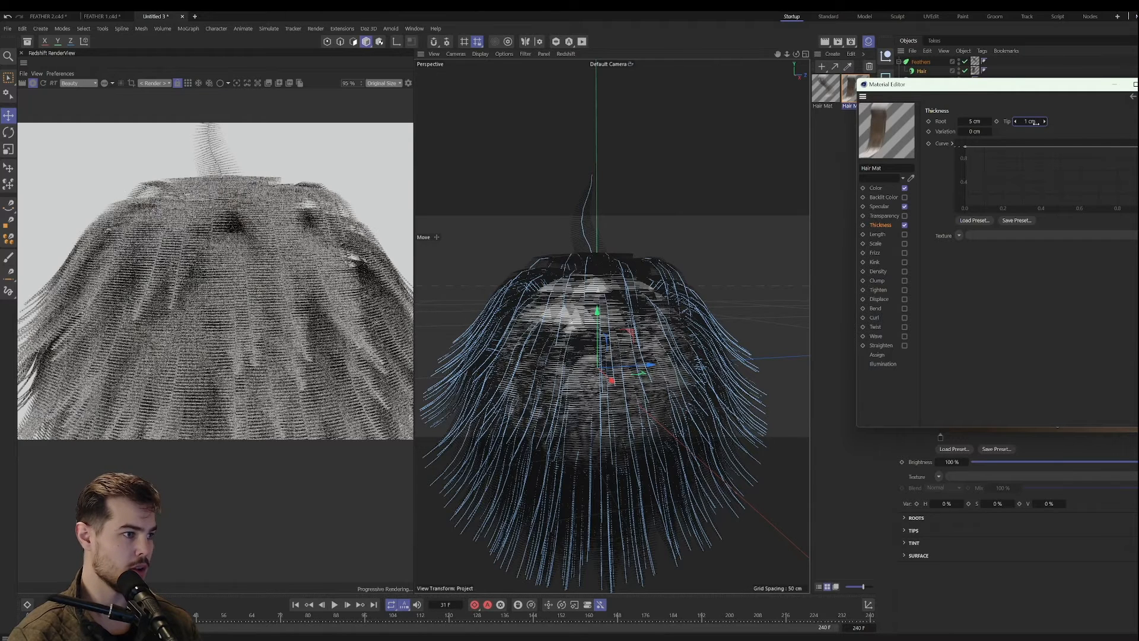
Step: Recolour the end knot of the Hair object's material gradient to a bright, fully saturated purple with hue 260°
left_click(876, 188)
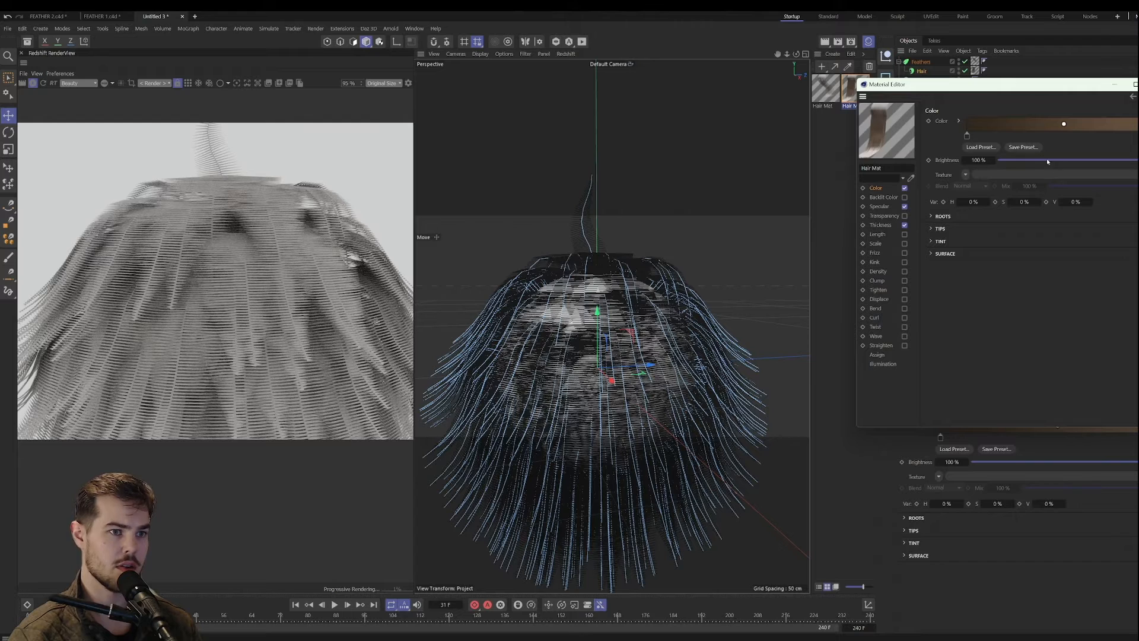
double_click(1137, 136)
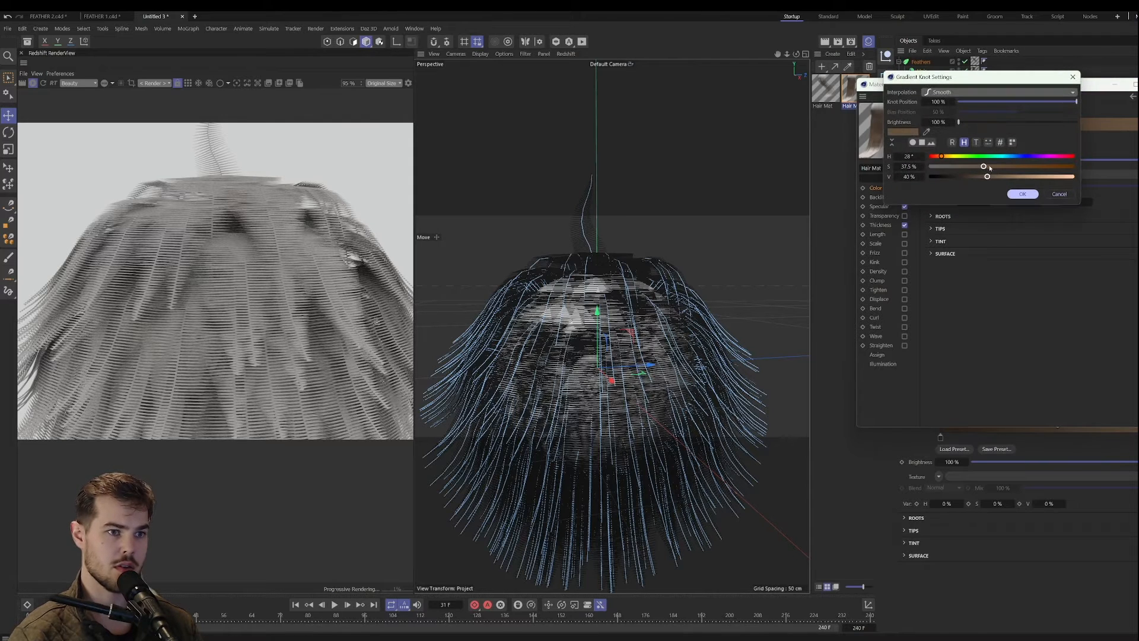
left_click_drag(987, 157, 1039, 158)
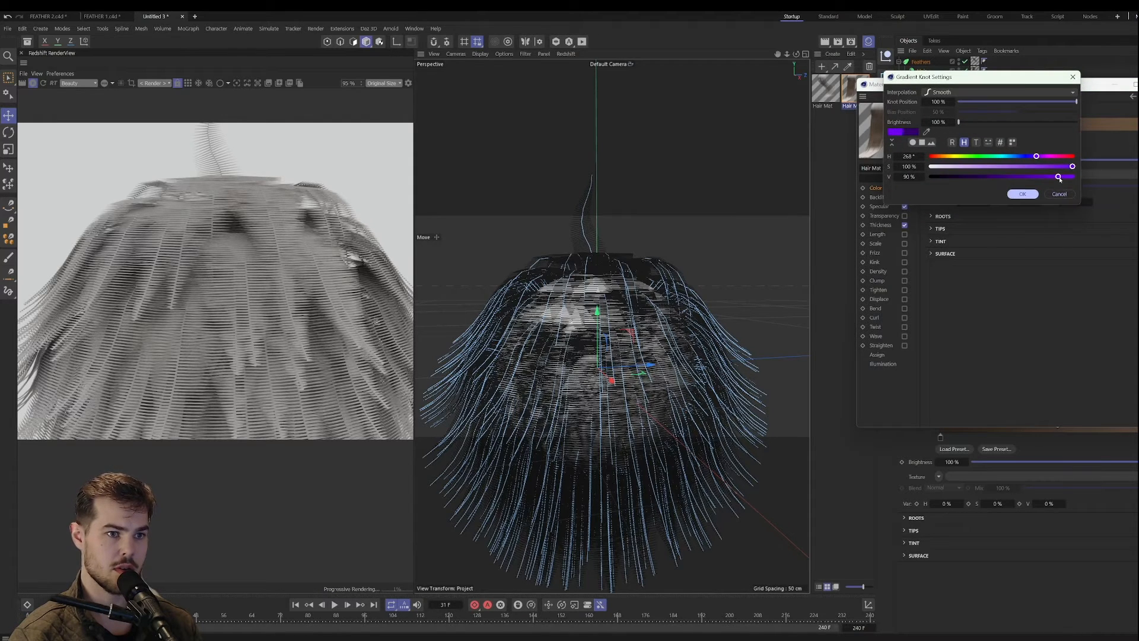
left_click(1022, 194)
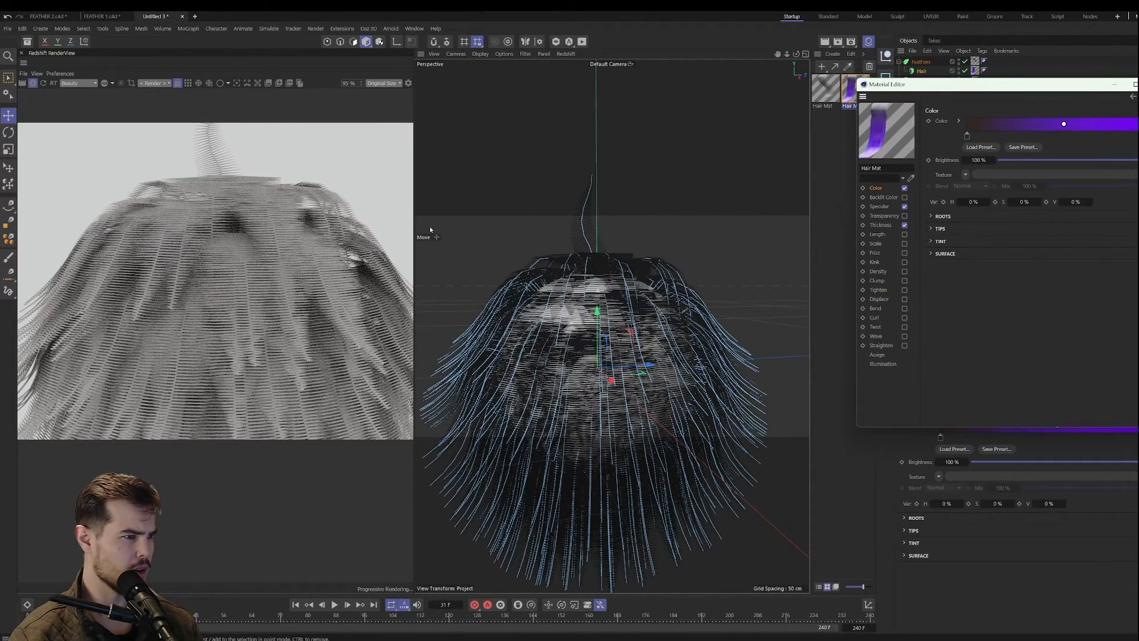
scroll(251, 290, "up", 2)
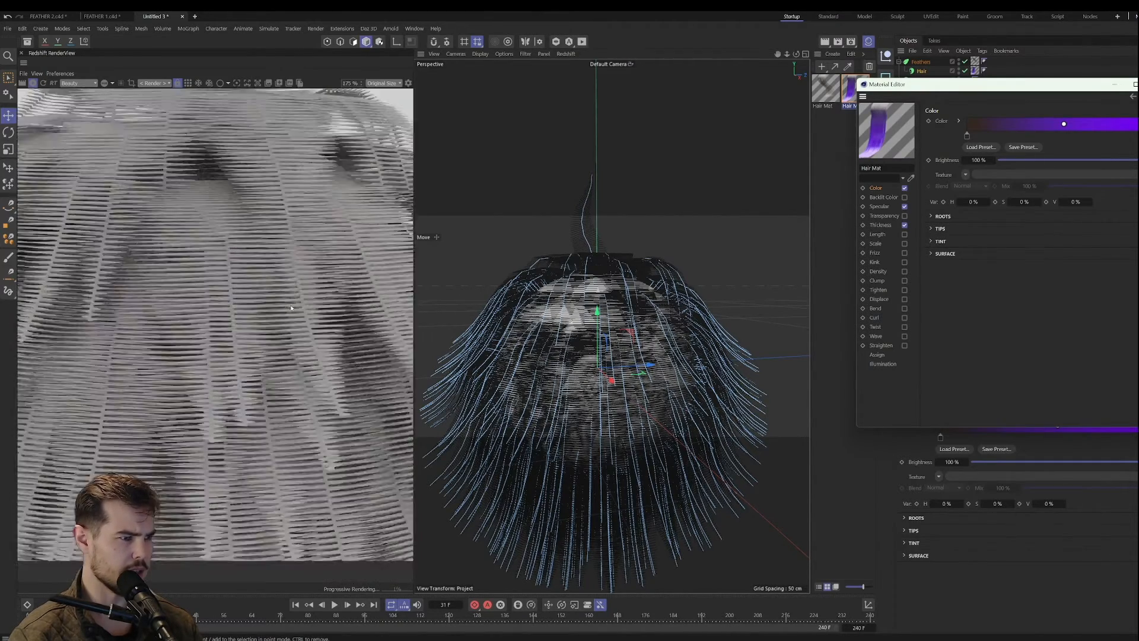
left_click(1137, 84)
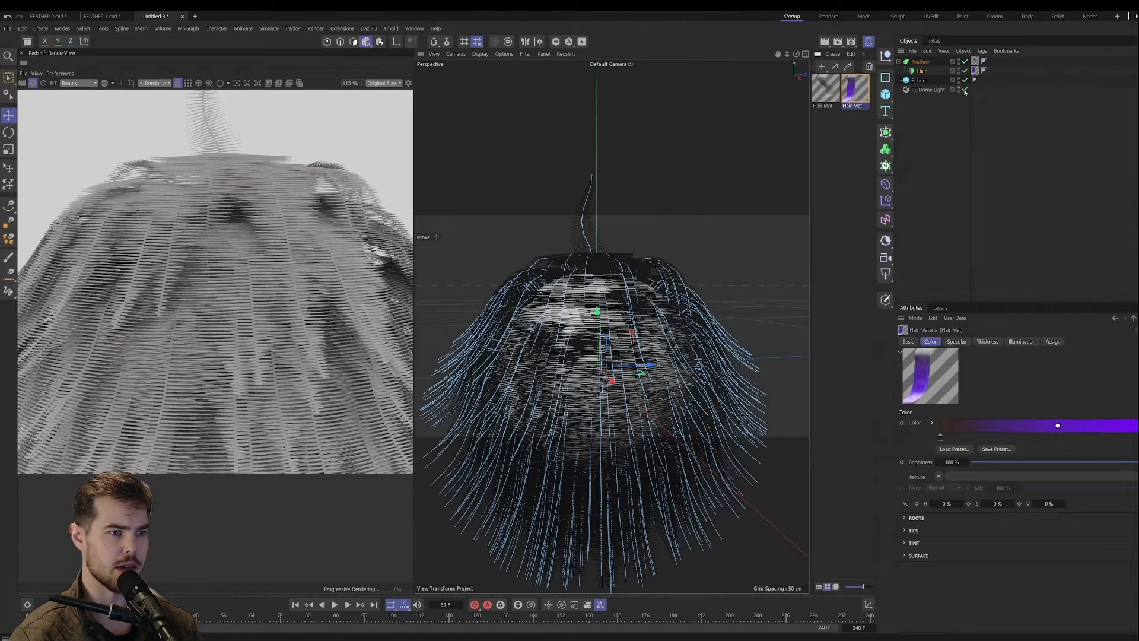
Step: Set the thickness in the Feathers object's hair material to 5 cm at the root and 2 cm at the tip
left_click(825, 89)
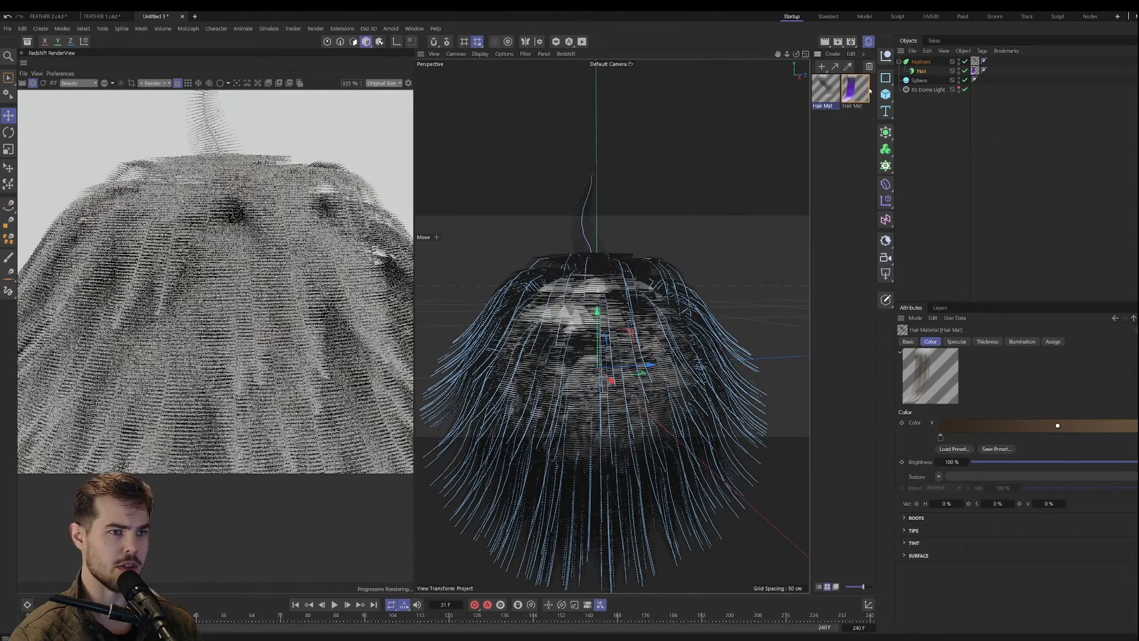
double_click(825, 90)
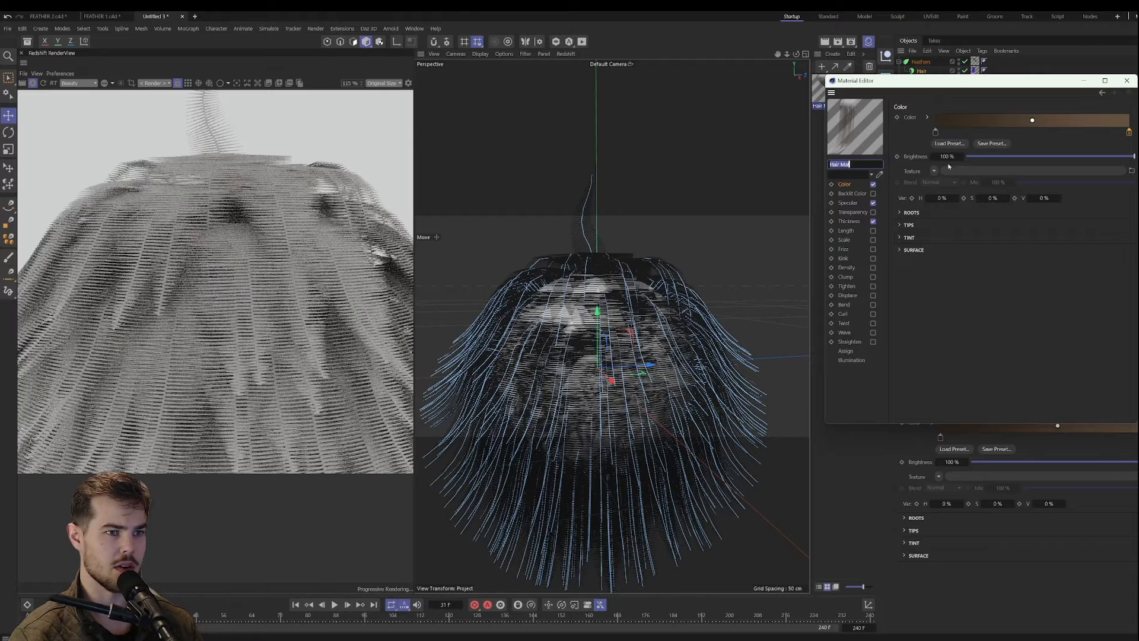
left_click(849, 221)
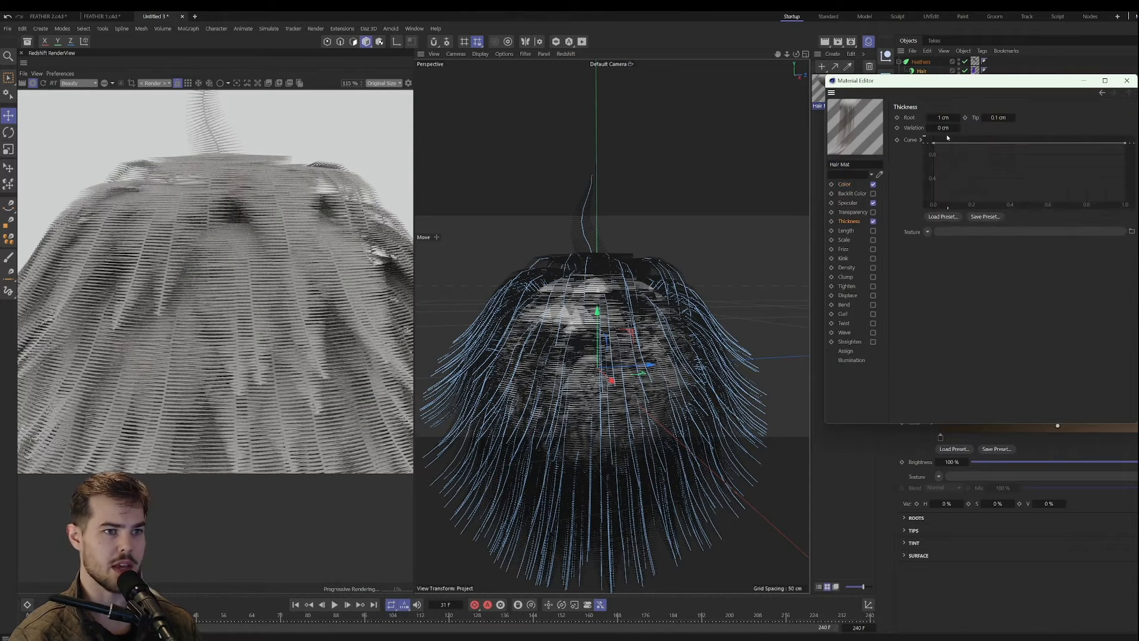
left_click(998, 118)
type("2")
key("Return")
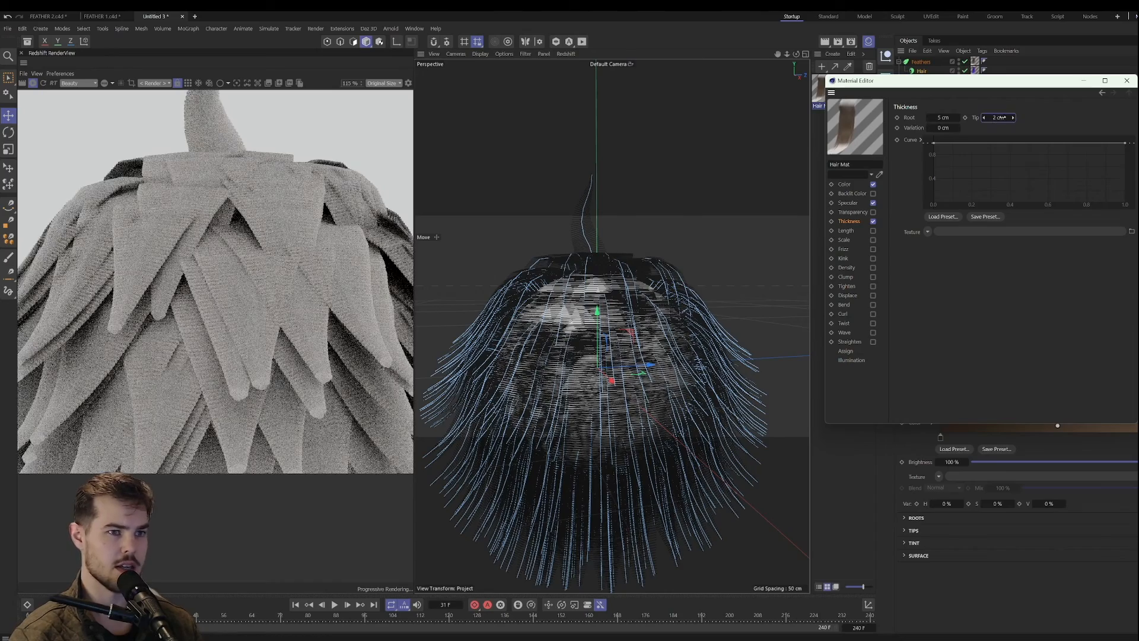
Step: Reduce the feather material's tip thickness to 1 cm and check the barbs in the render
type("1")
key("Return")
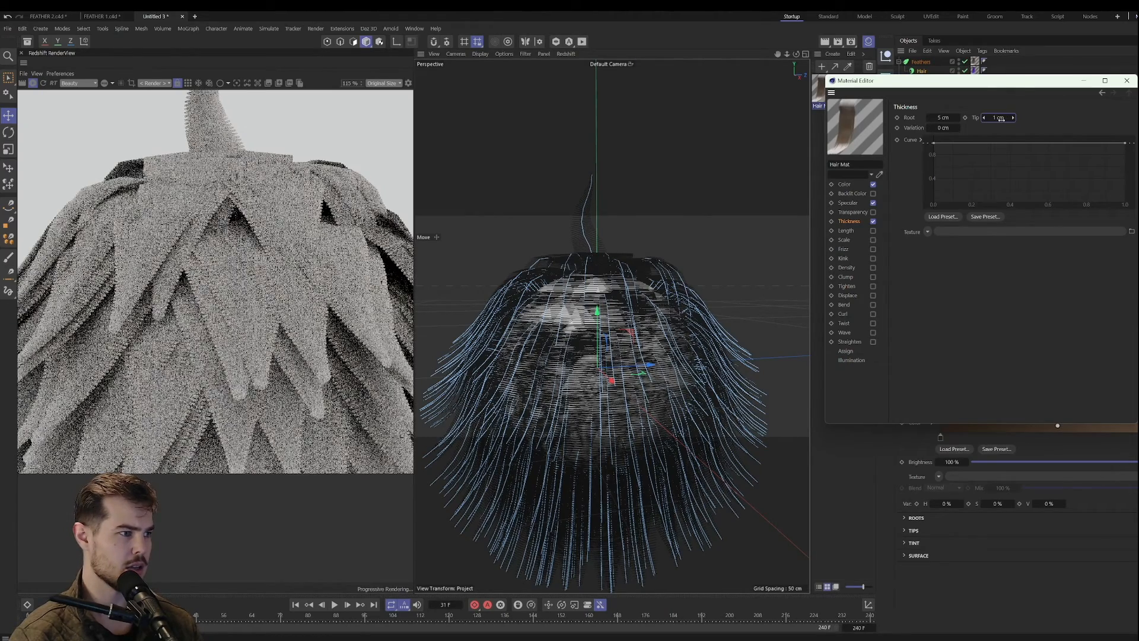
scroll(258, 282, "down", 1)
scroll(257, 283, "down", 1)
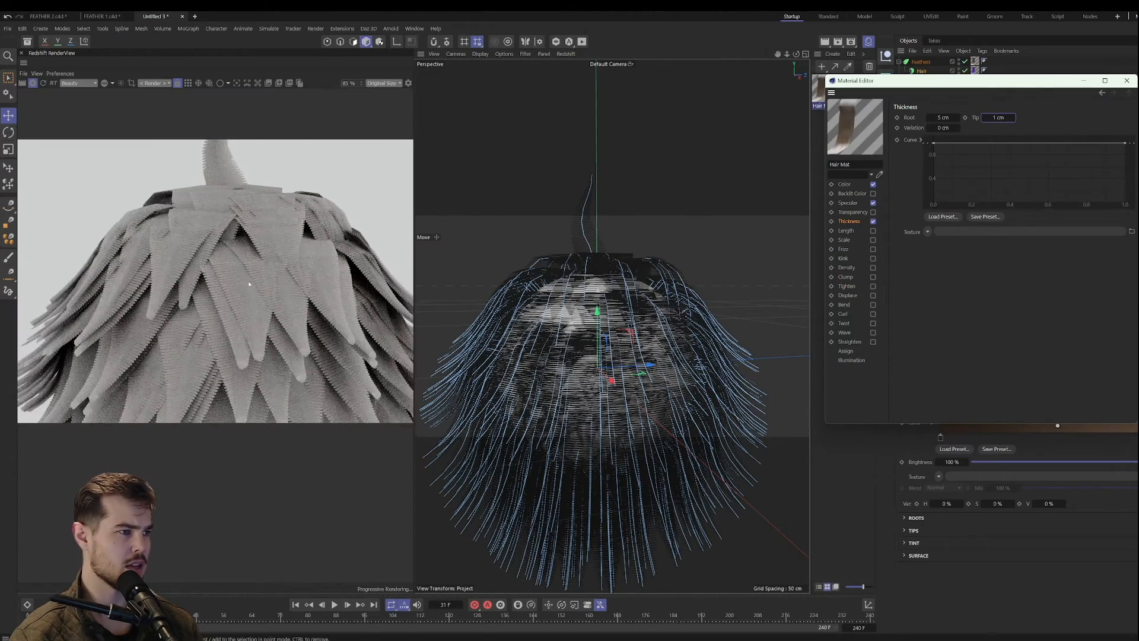
Step: Recolour the end knot of the feather material's gradient to dark blue with hue 246°, saturation 69% and value 40%
left_click(847, 185)
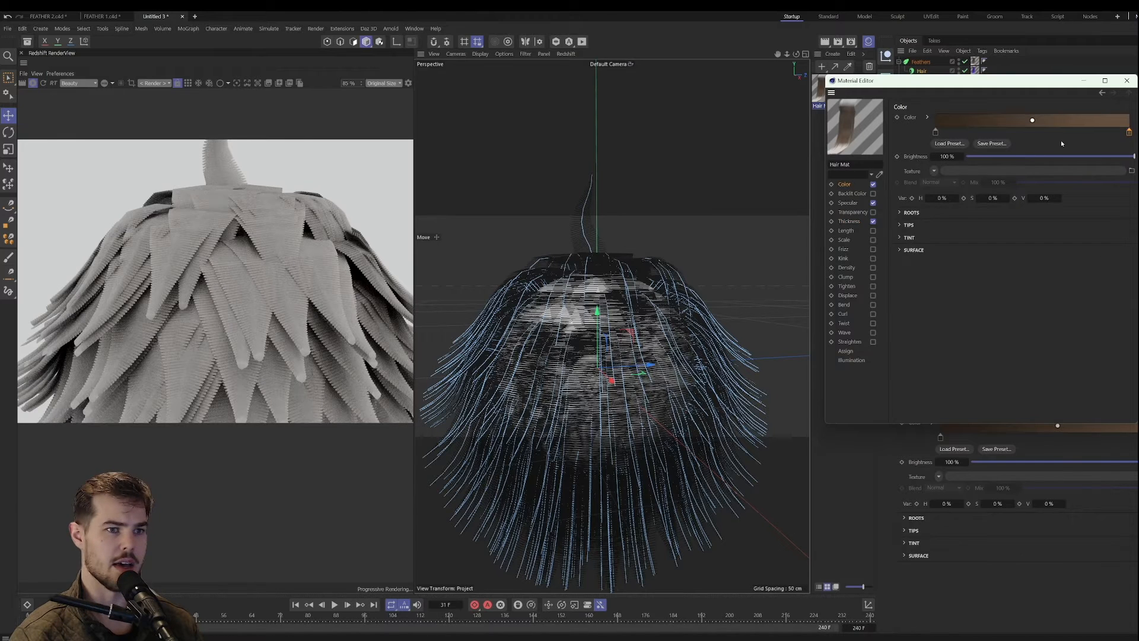
double_click(1129, 132)
left_click_drag(943, 151, 1028, 152)
left_click(1028, 162)
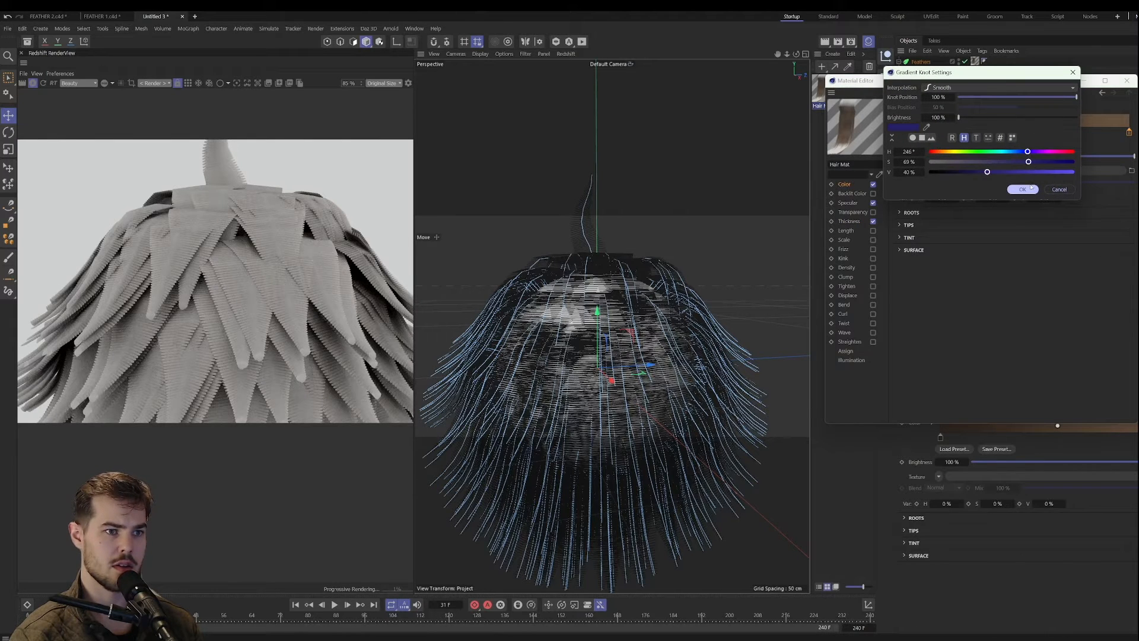
left_click(1030, 188)
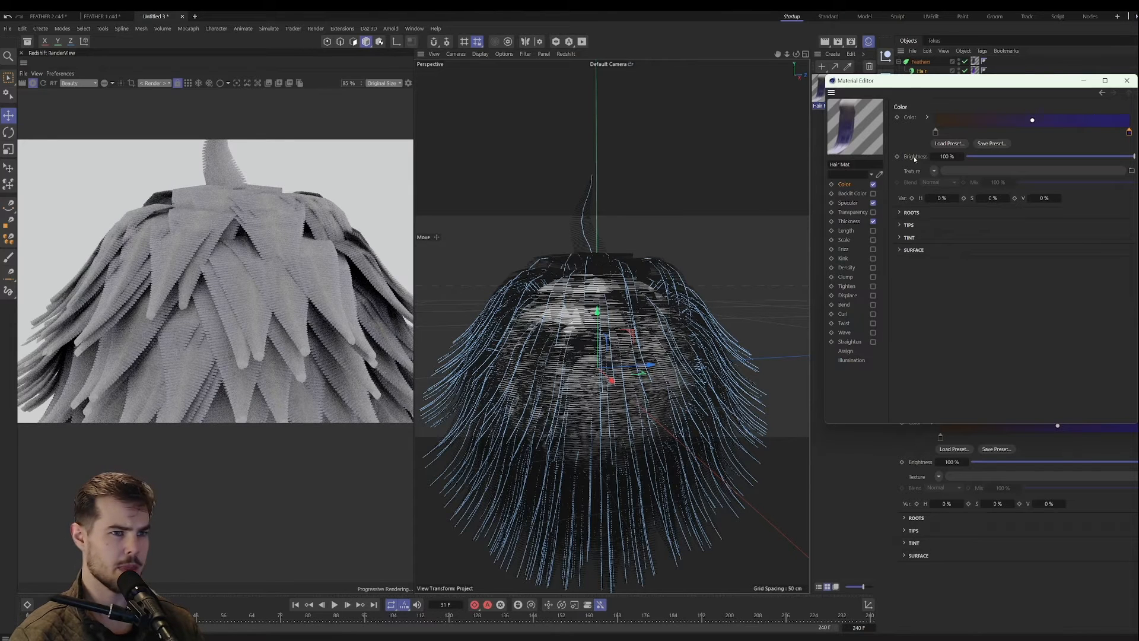
scroll(287, 297, "down", 1)
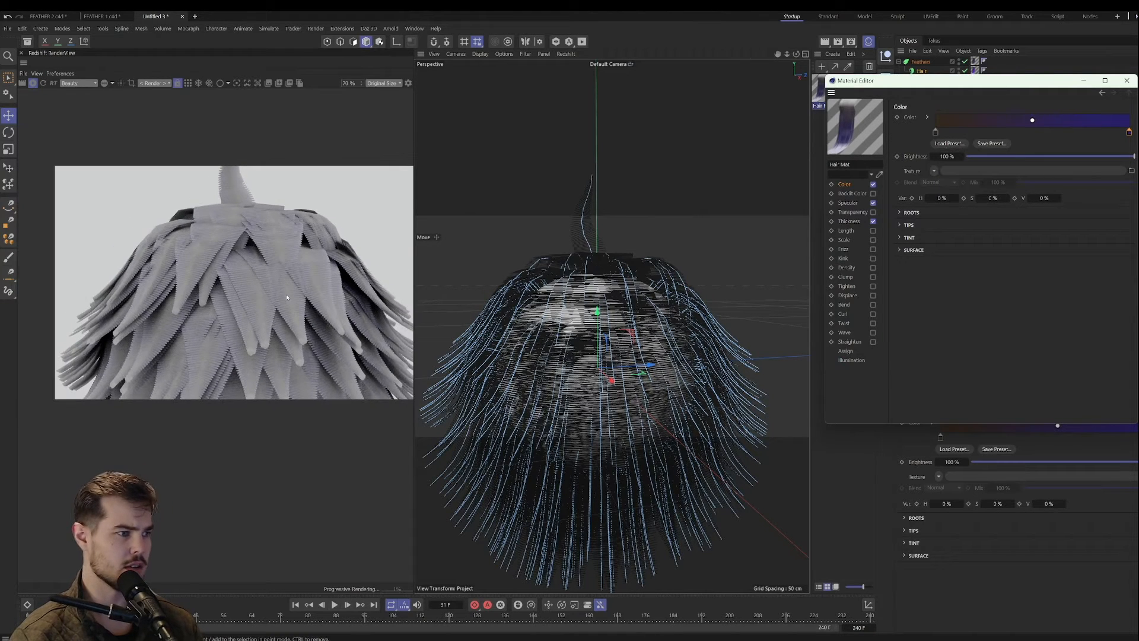
Step: Examine the feathers' tips, barbs and layering in the render, up close and from a lower view, with the material editor closed
scroll(261, 277, "up", 7)
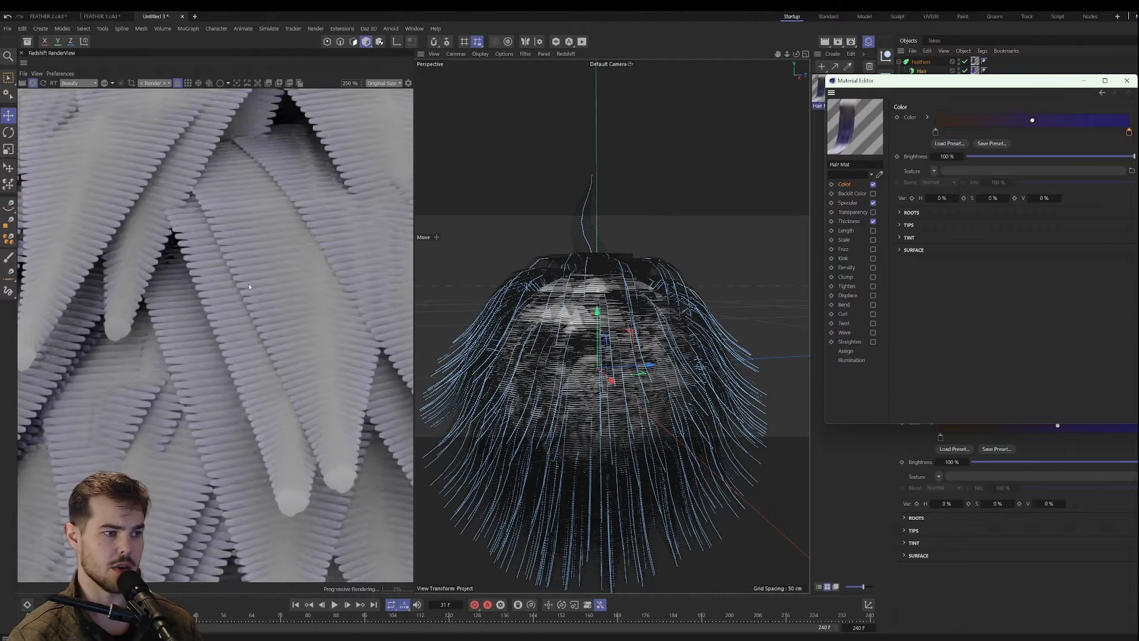
scroll(249, 287, "down", 5)
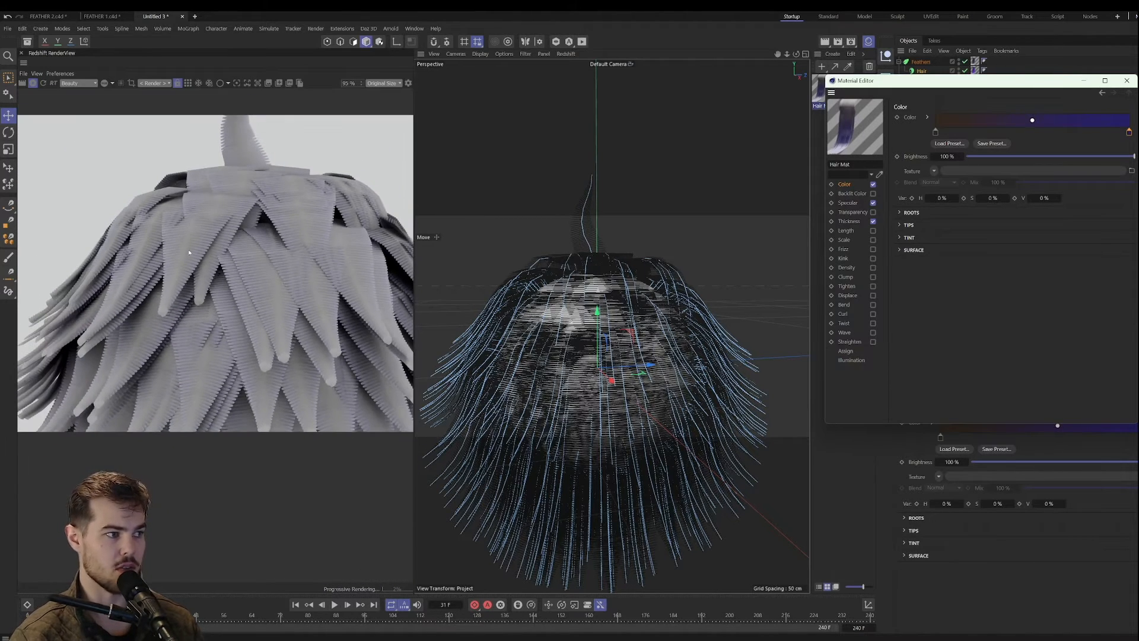
scroll(246, 290, "down", 1)
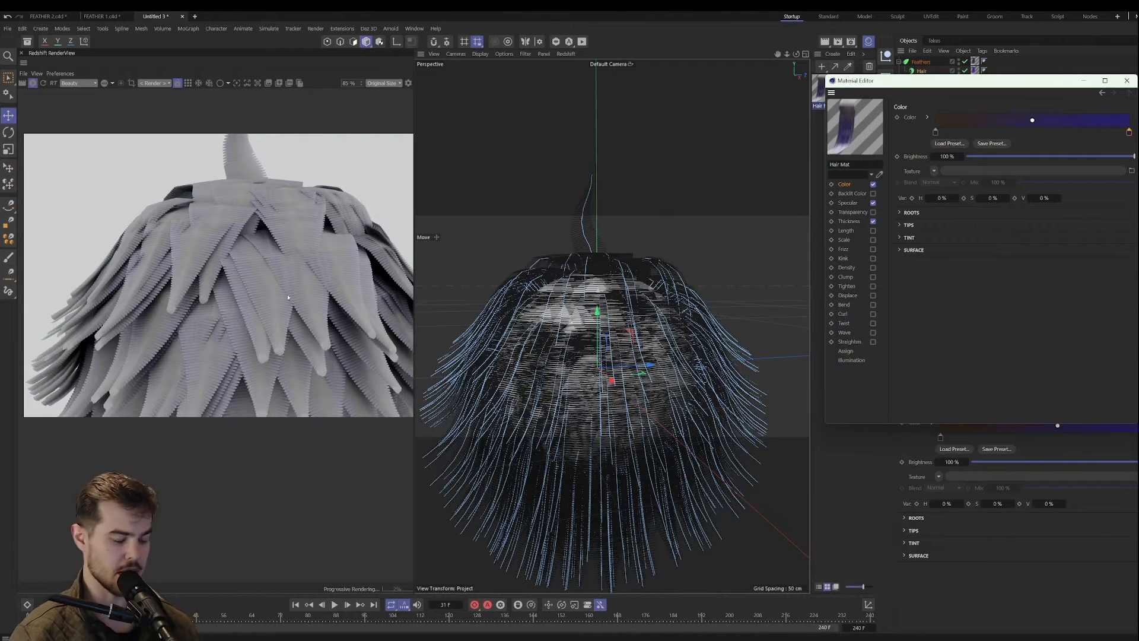
middle_click_drag(288, 297, 239, 298)
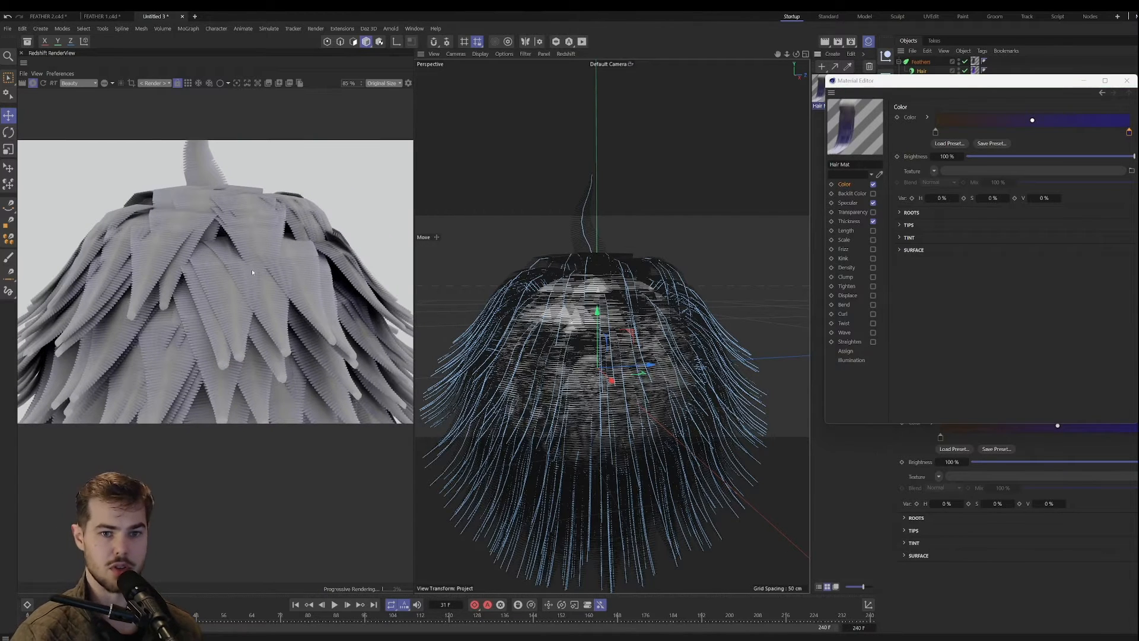
scroll(216, 289, "down", 1)
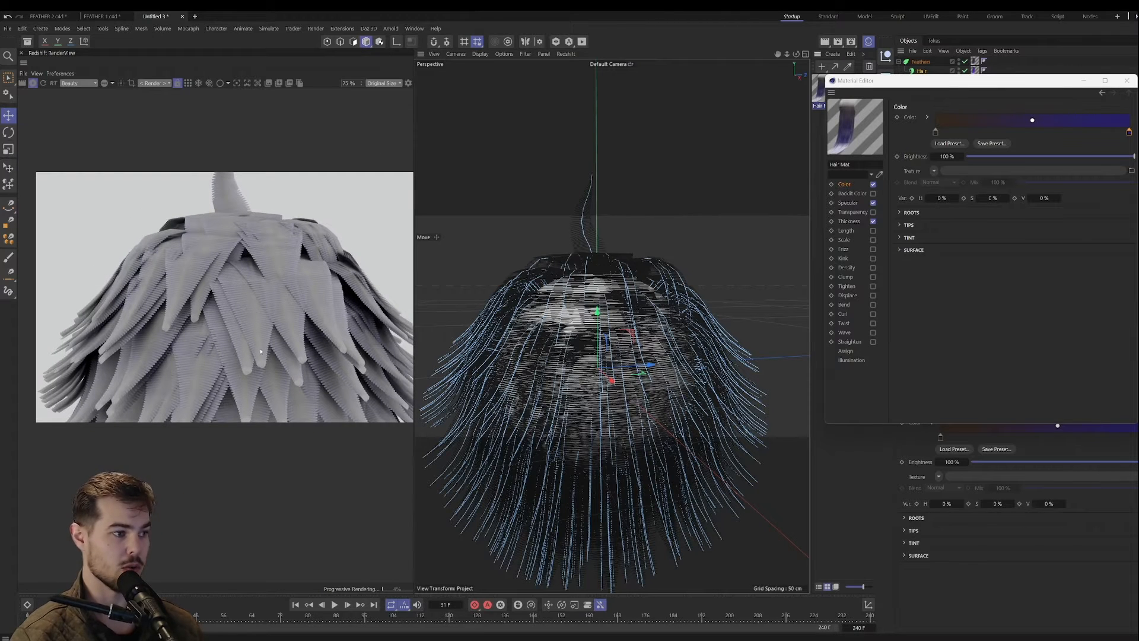
scroll(260, 351, "up", 5)
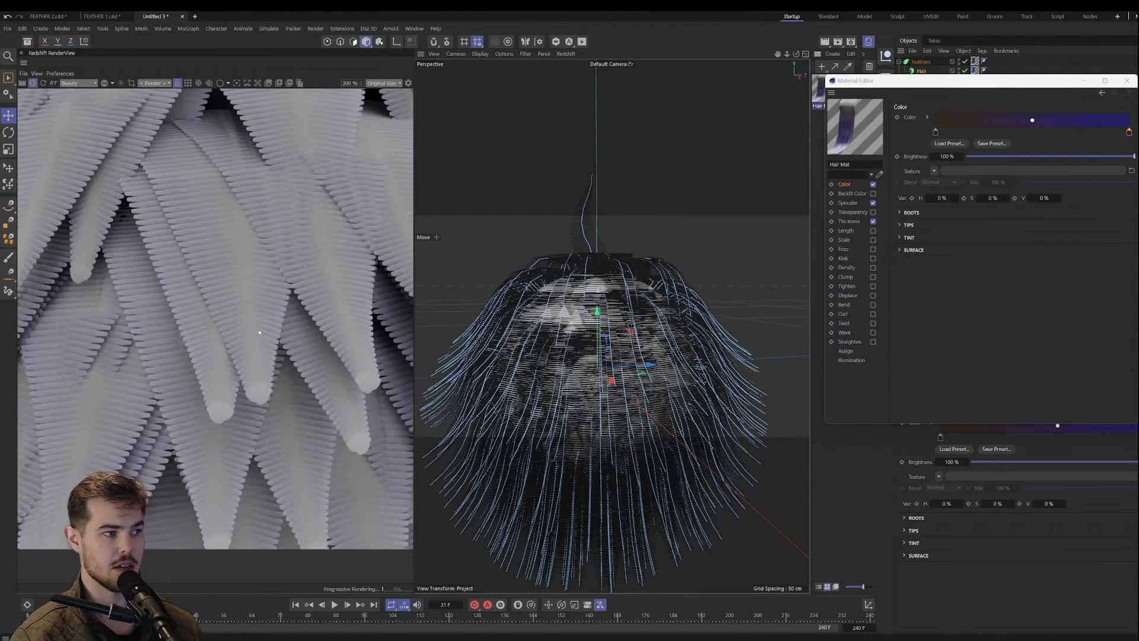
scroll(259, 332, "down", 4)
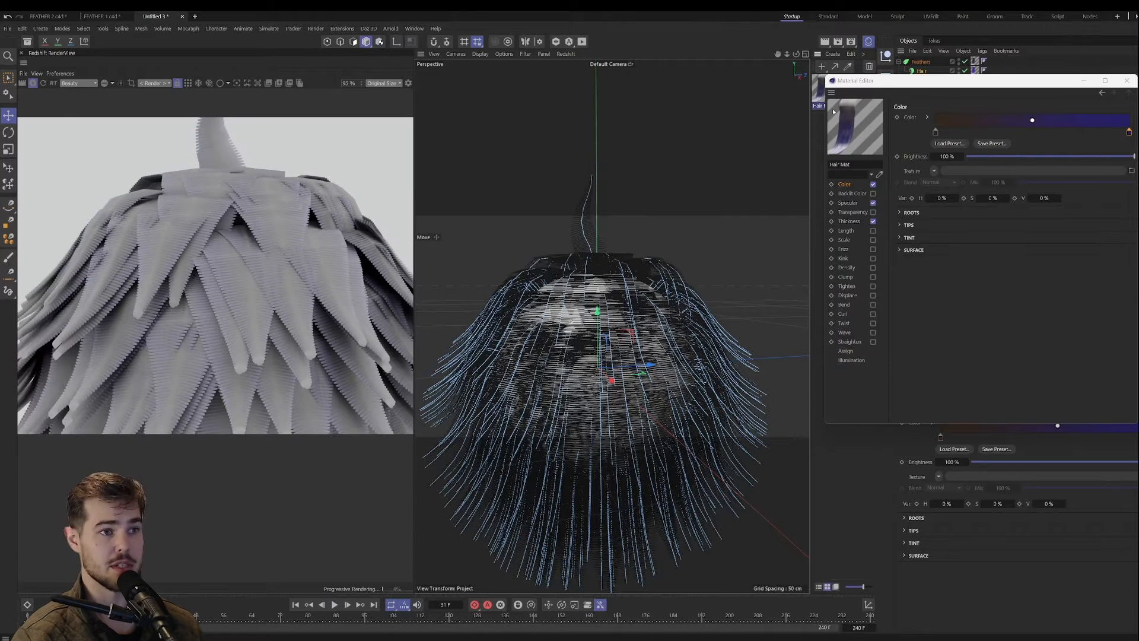
scroll(196, 286, "down", 1)
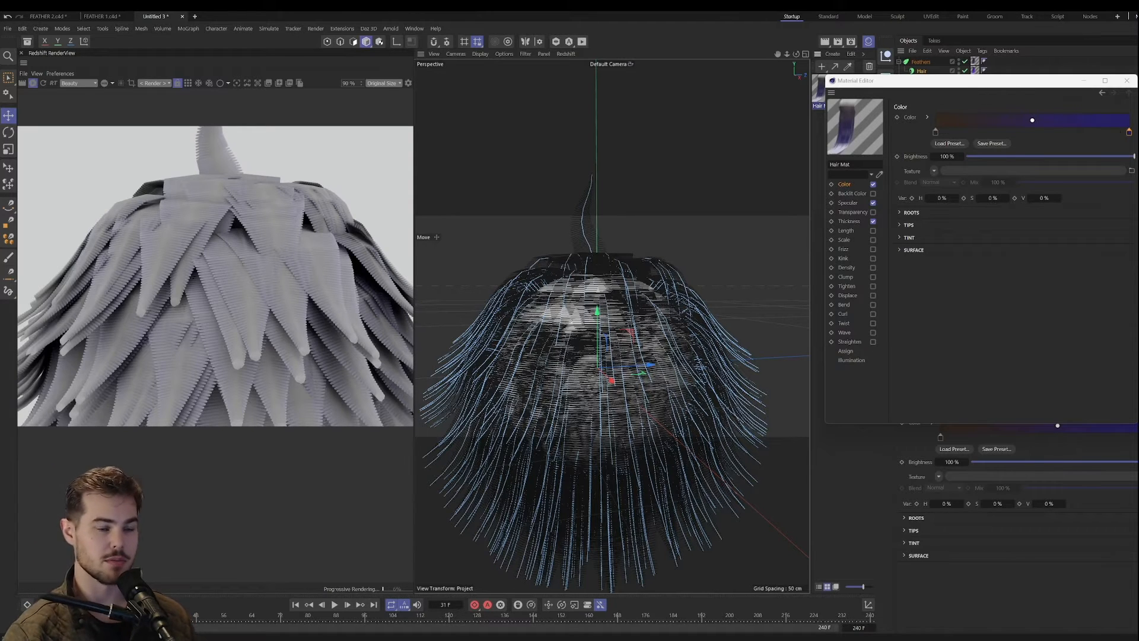
left_click(1128, 80)
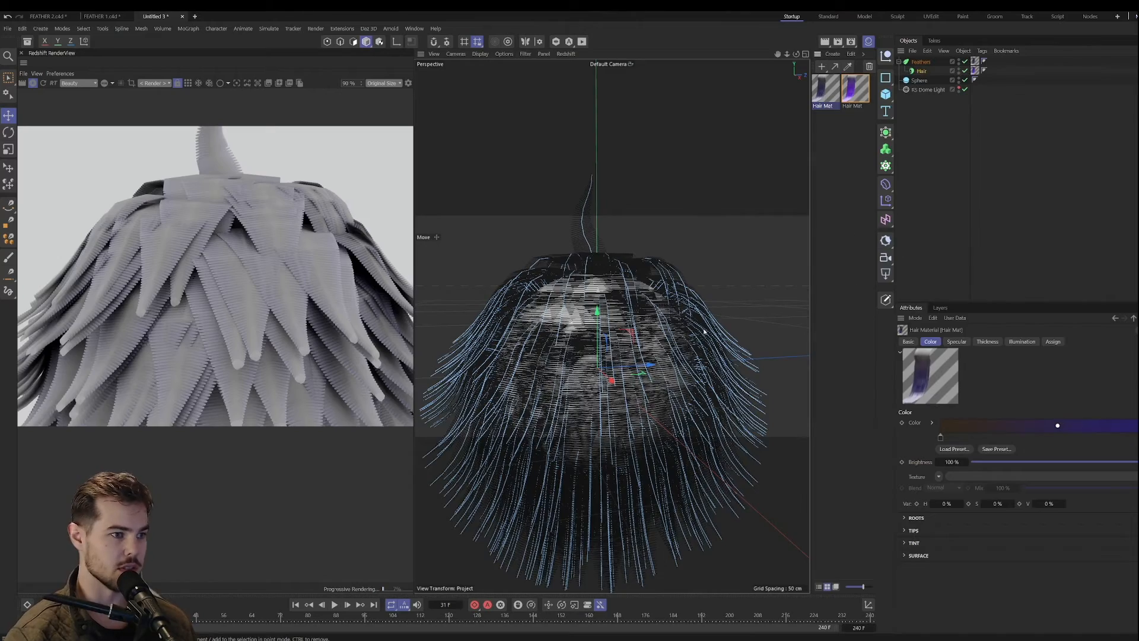
left_click_drag(706, 243, 690, 283, "alt")
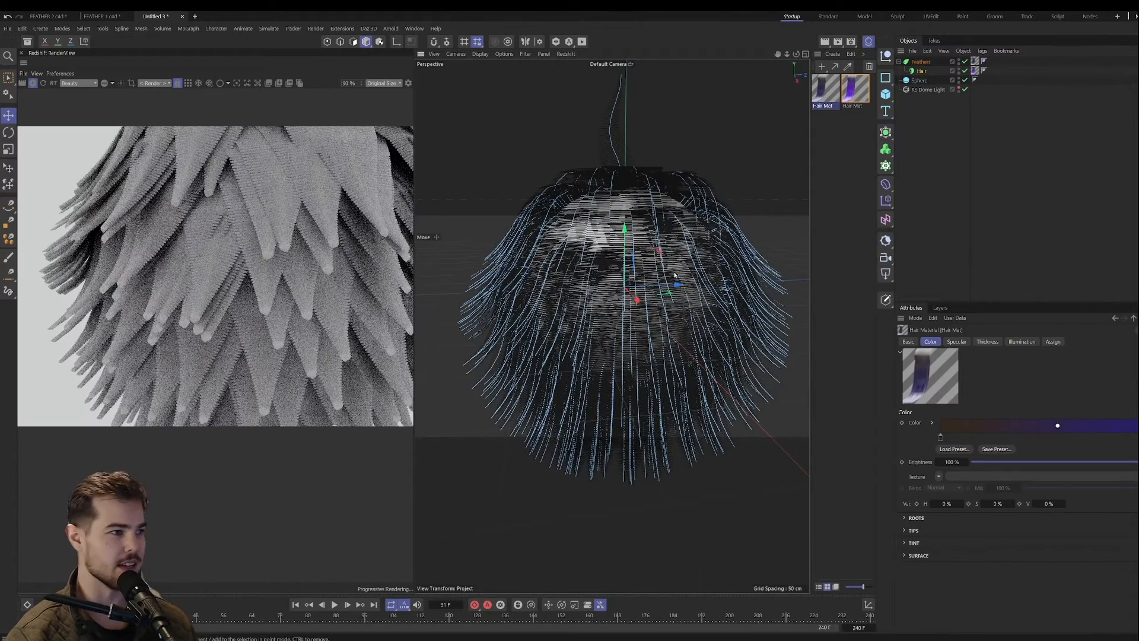
scroll(240, 279, "down", 2)
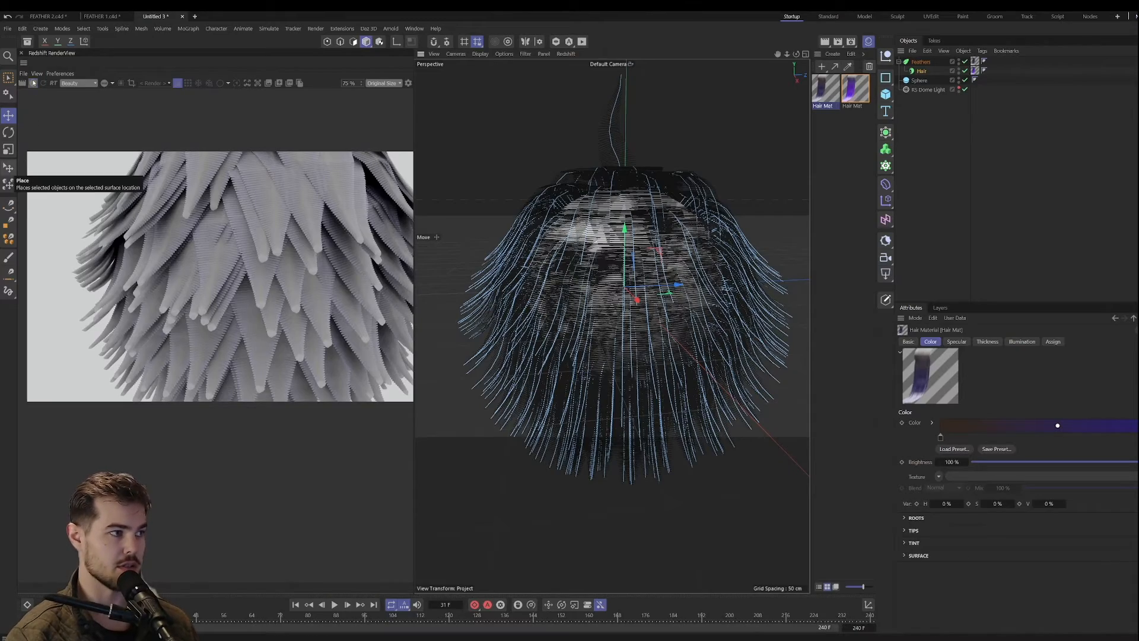
Step: Close the render view and delete the Feathers, Hair and Sphere objects together with both hair materials
left_click(21, 52)
scroll(577, 202, "down", 8)
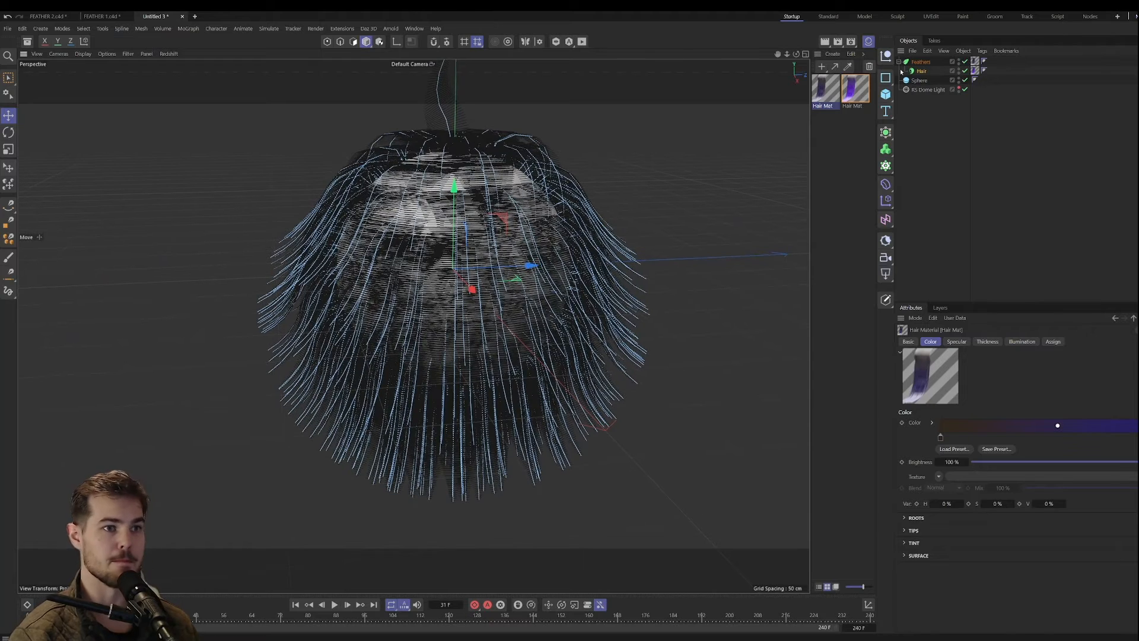
left_click(920, 62)
left_click(921, 72)
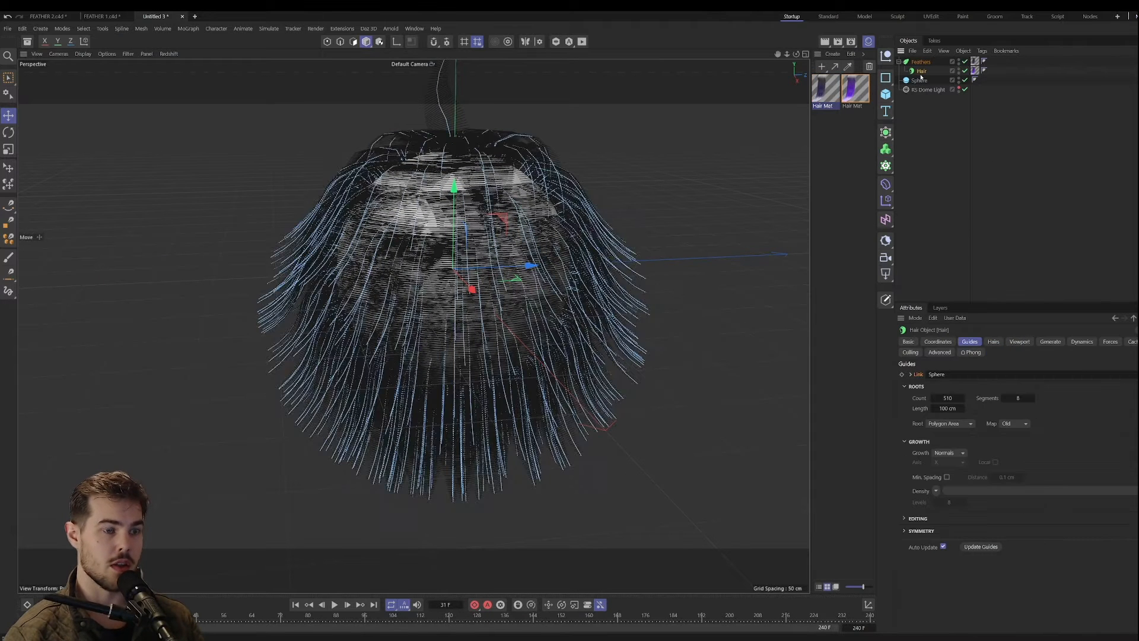
left_click(923, 62)
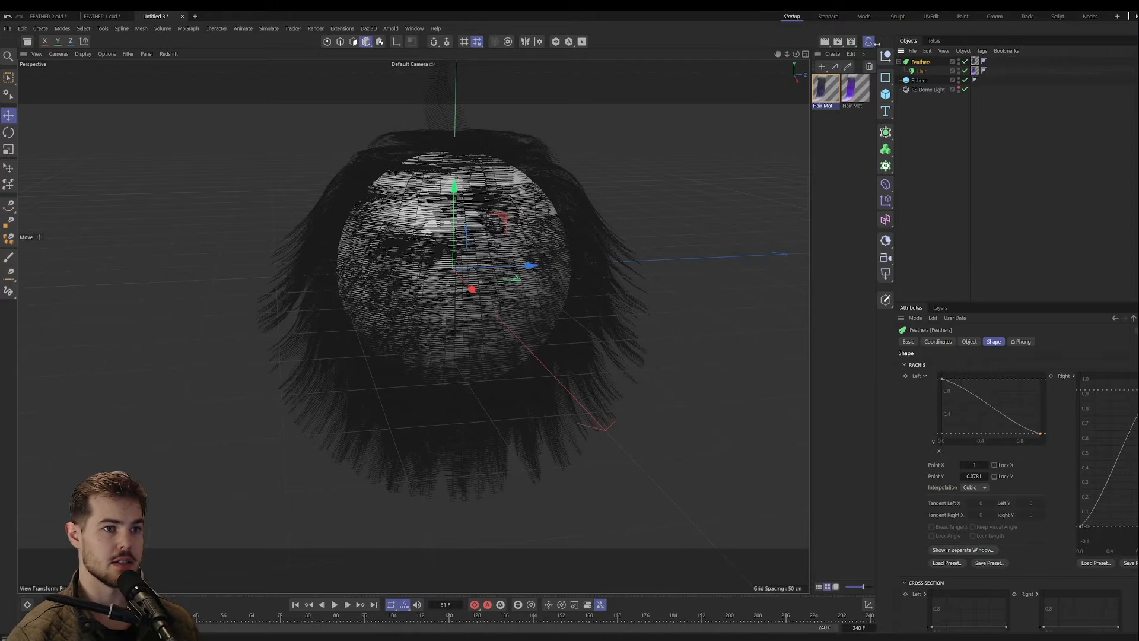
left_click(919, 81, "shift")
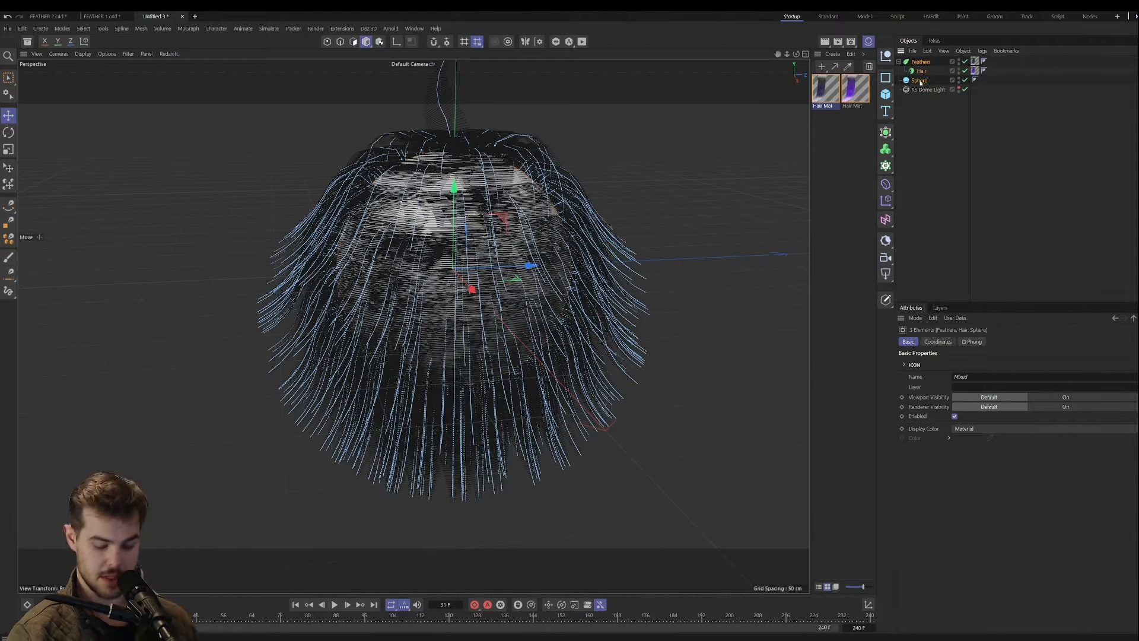
key("Delete")
left_click(825, 89)
key("Delete")
left_click(825, 89)
key("Delete")
Step: Add an n-Side spline with 2 sides to form a straight line
left_click(888, 82)
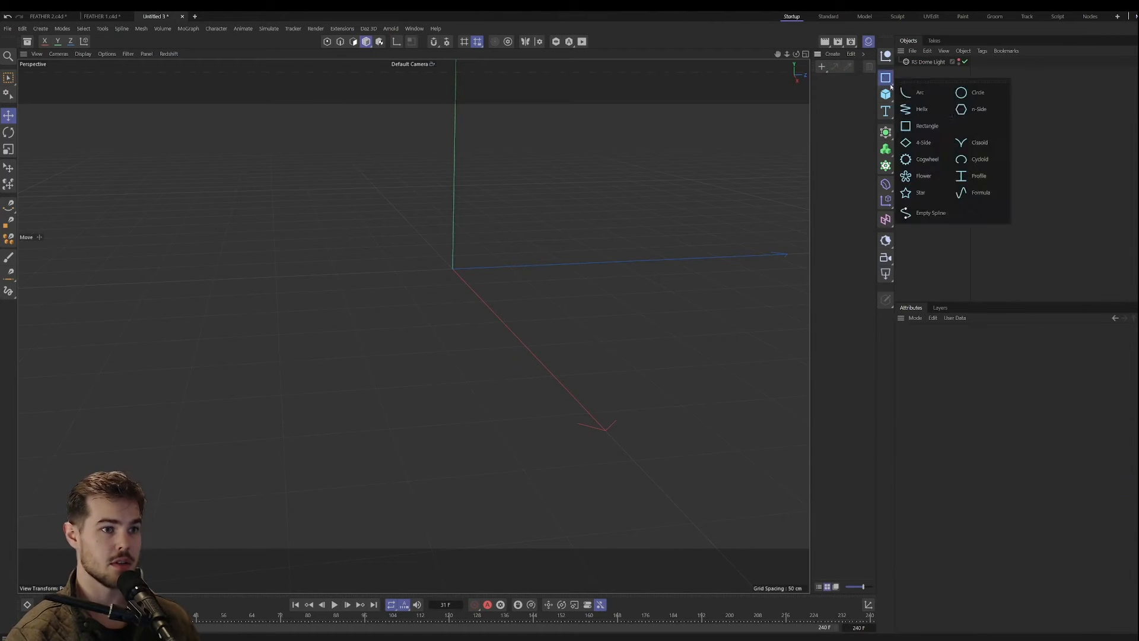
left_click(976, 109)
left_click(980, 372)
type("2")
key("Return")
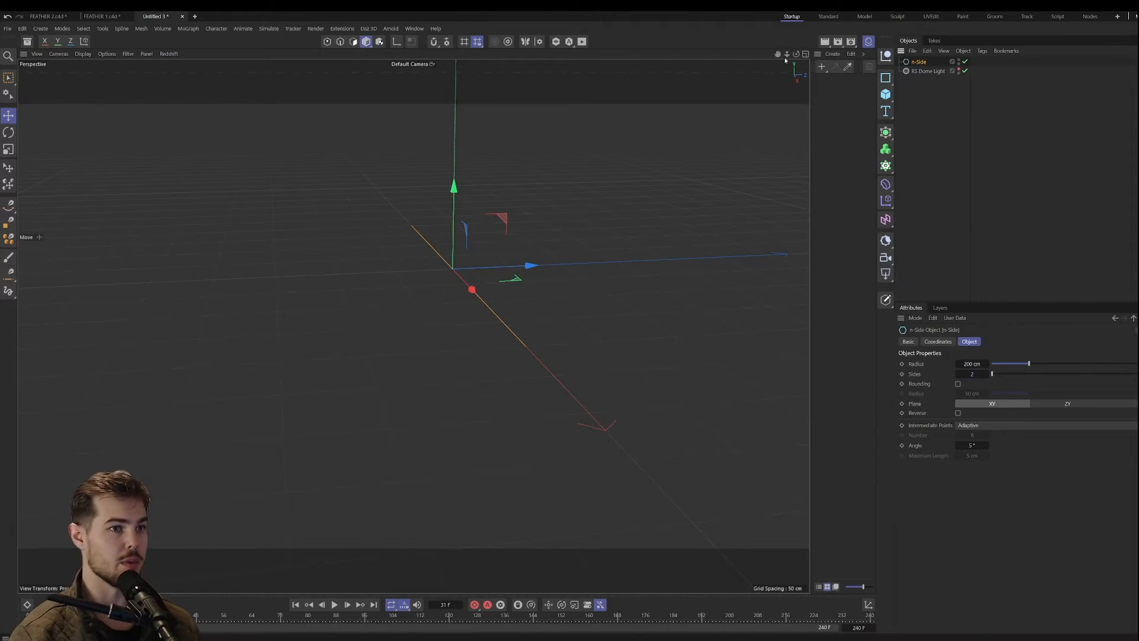
Step: Add a Feathers object and make the n-Side spline its child
left_click(269, 28)
mouse_move(288, 152)
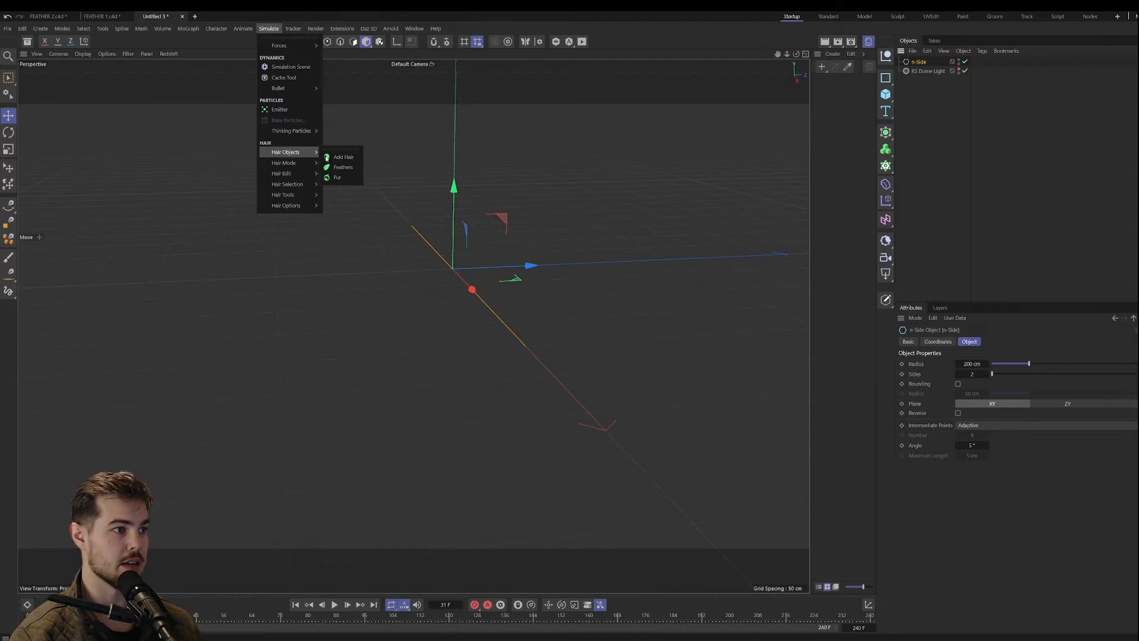
left_click(347, 164)
left_click_drag(920, 70, 920, 61)
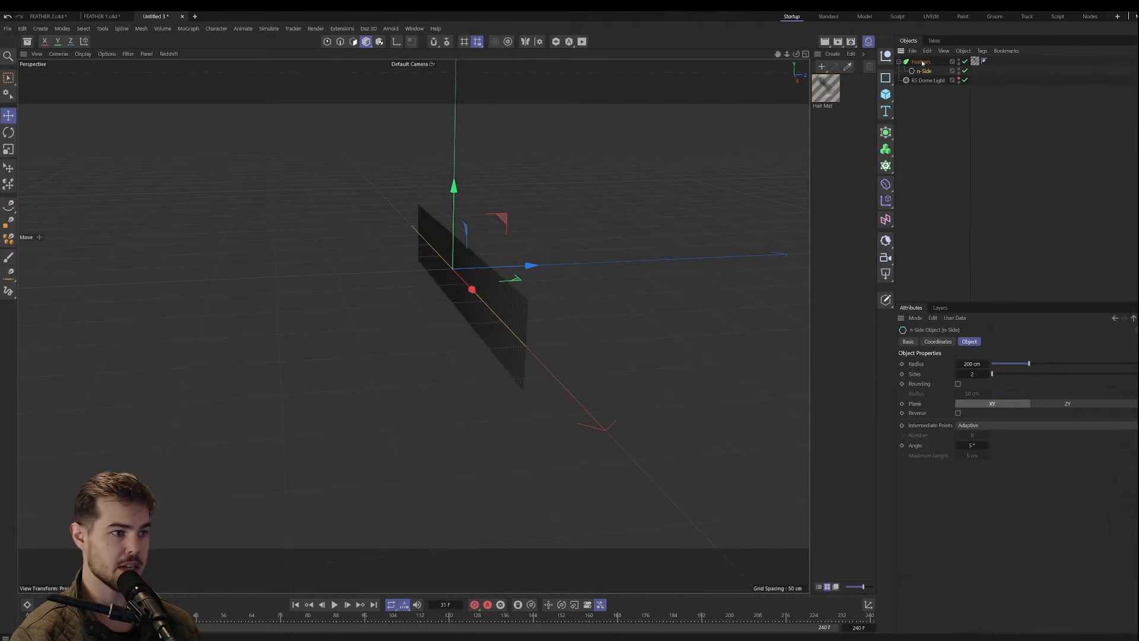
Step: View the single feather from the side and play the timeline briefly to test it for dynamic motion
left_click_drag(412, 325, 665, 207, "alt")
middle_click_drag(318, 292, 398, 314, "alt")
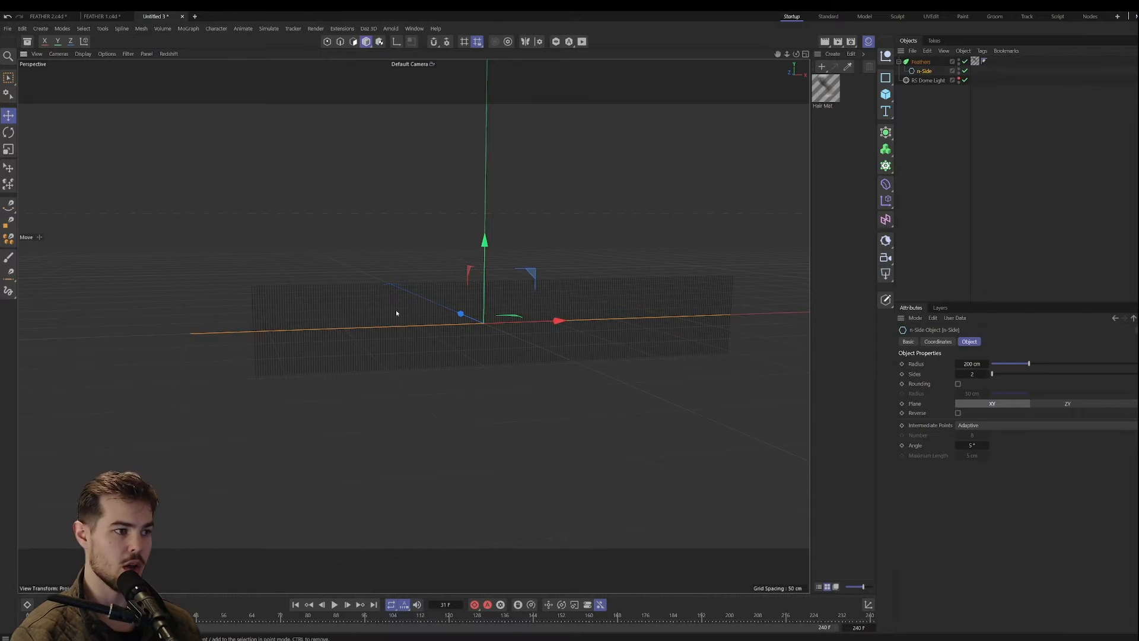
left_click_drag(396, 310, 415, 365, "alt")
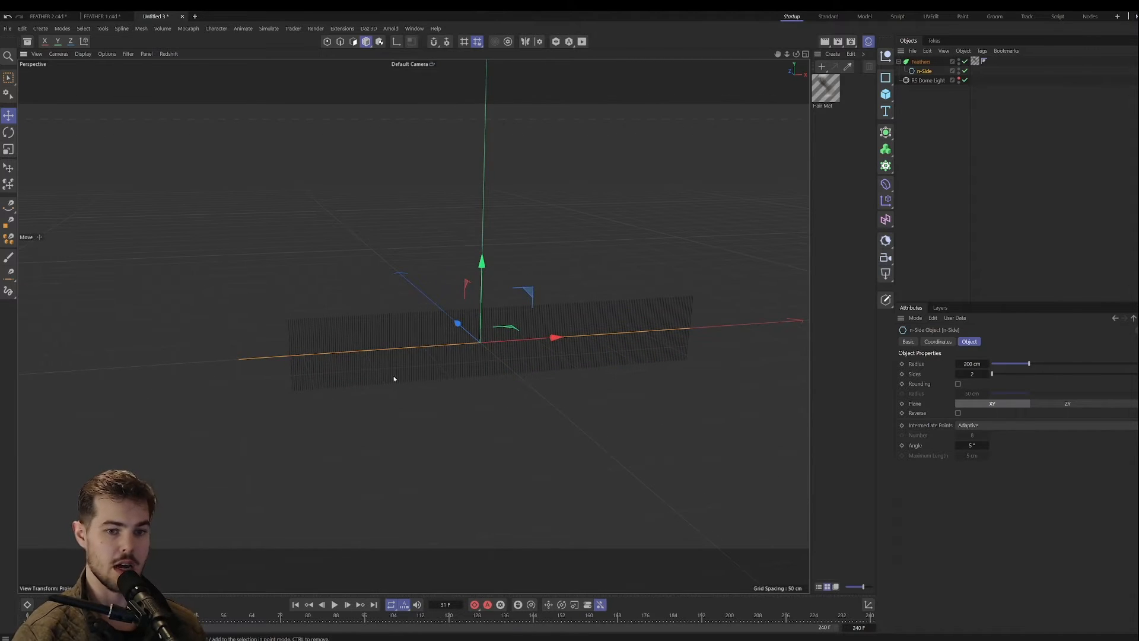
left_click(336, 605)
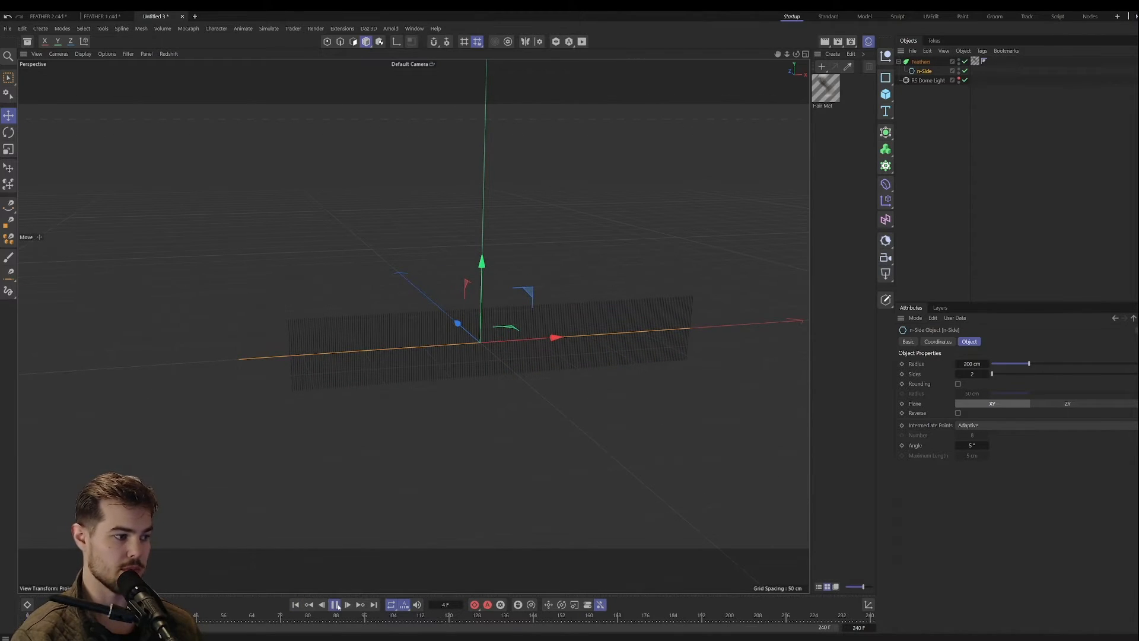
left_click(336, 604)
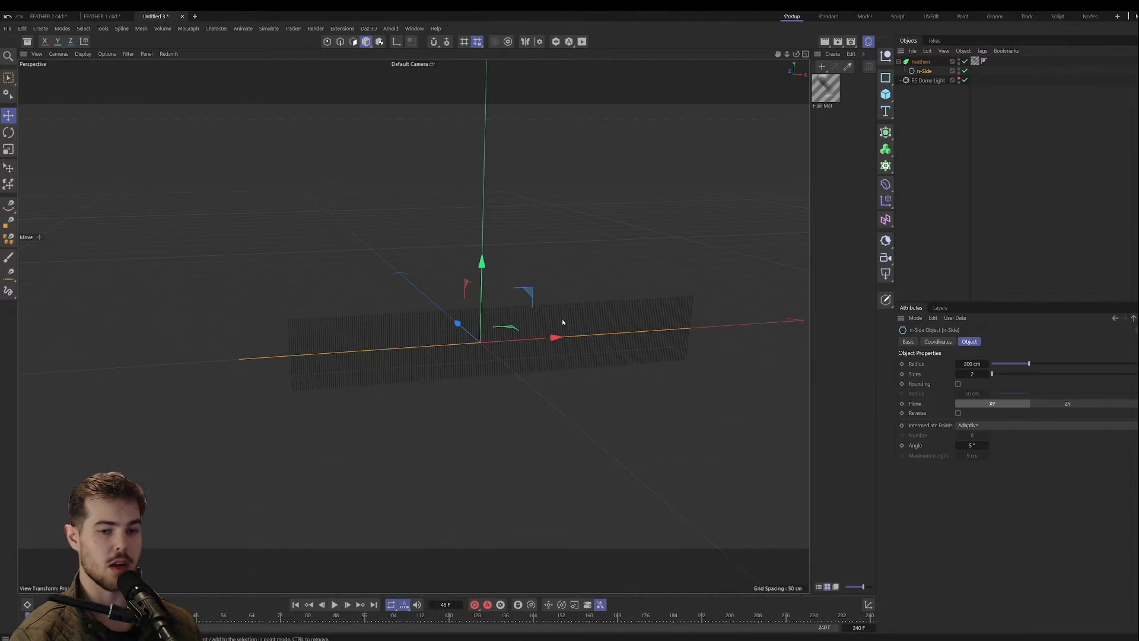
Step: Make the Feathers object editable so it splits into a Hair object and a spline
left_click(921, 63)
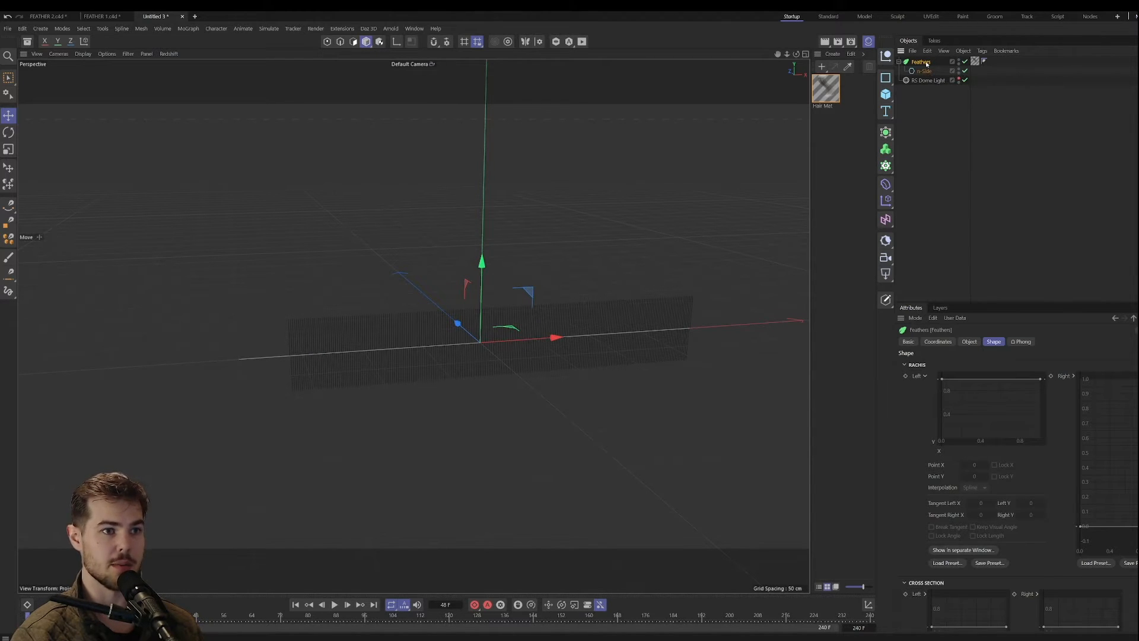
right_click(927, 63)
left_click(919, 65)
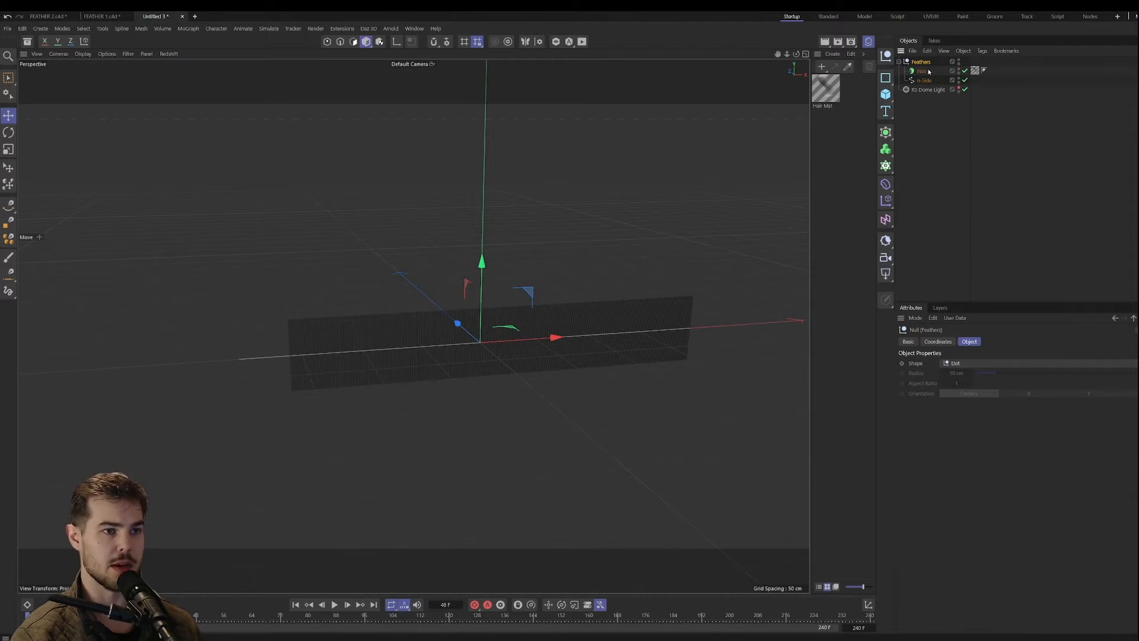
Step: Inspect the converted Hair object and n-Side spline, and play the timeline briefly to test the hair dynamics
left_click(924, 80)
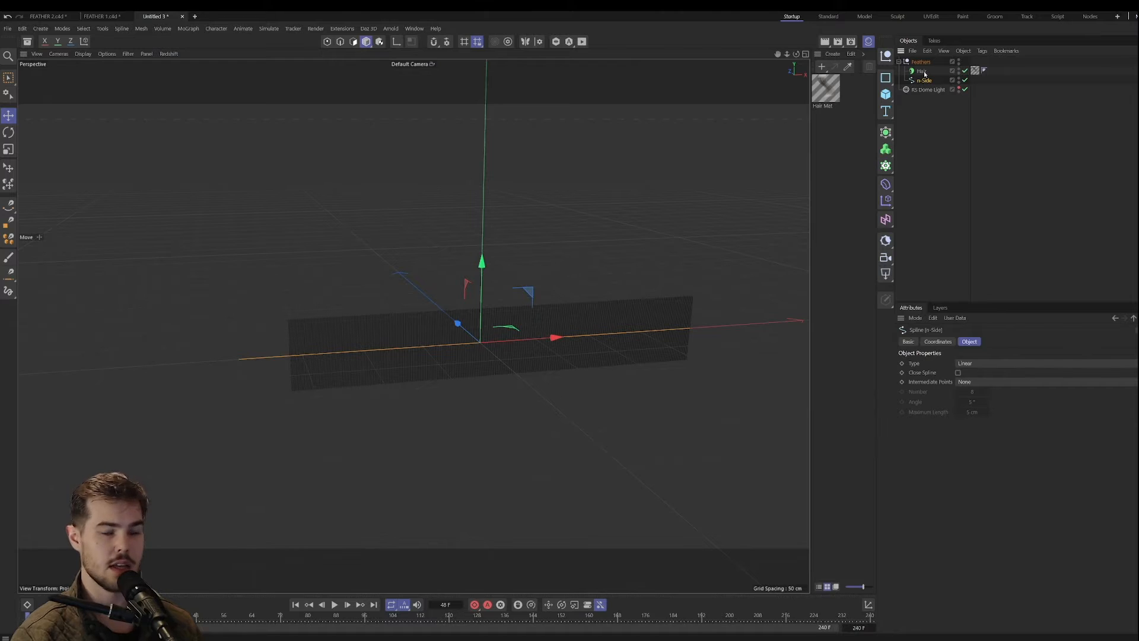
left_click(922, 71)
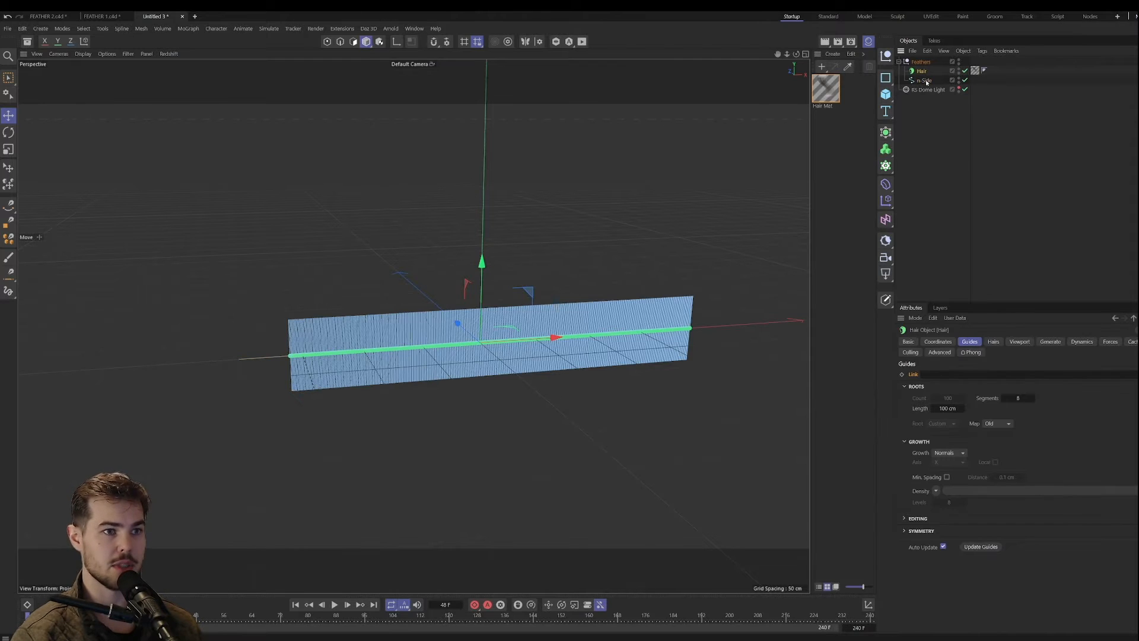
left_click(924, 80)
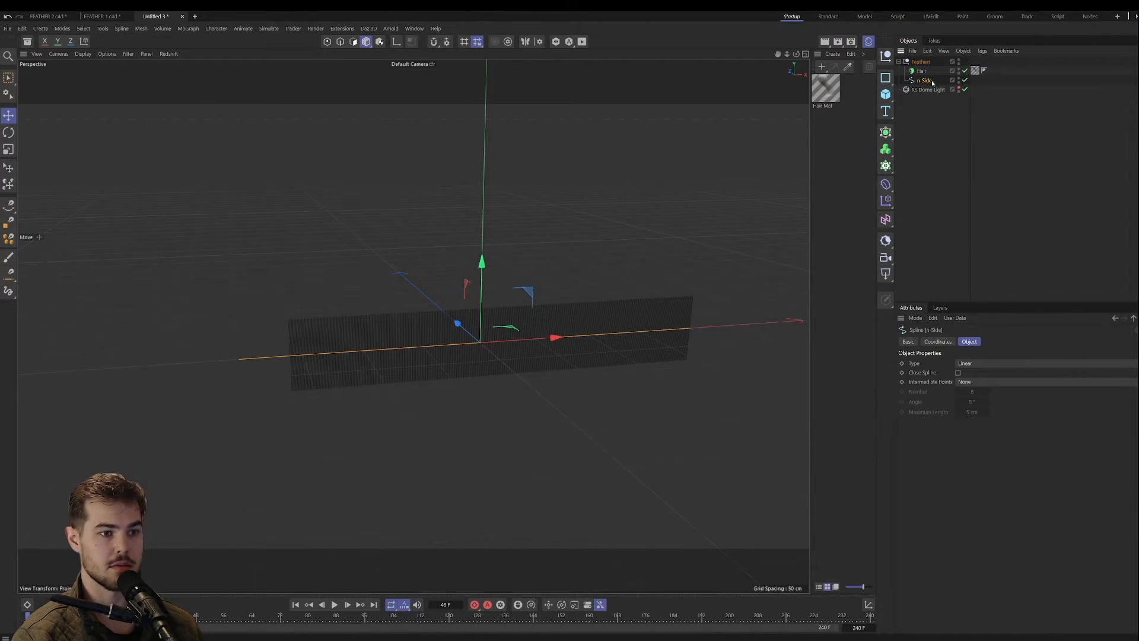
left_click(922, 71)
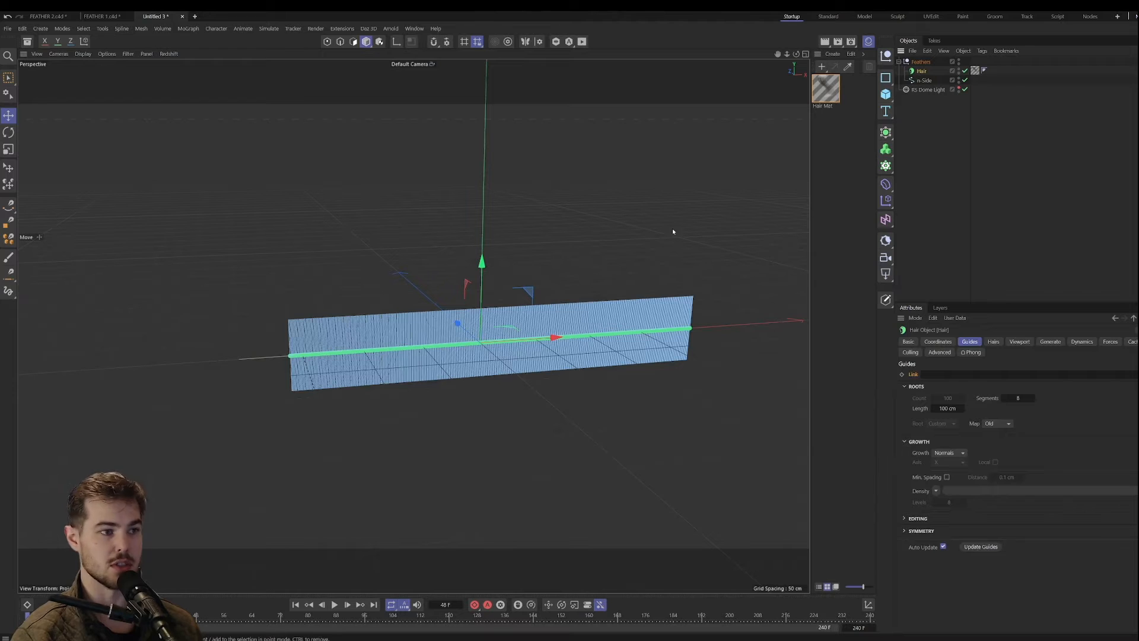
left_click(334, 605)
left_click(334, 605)
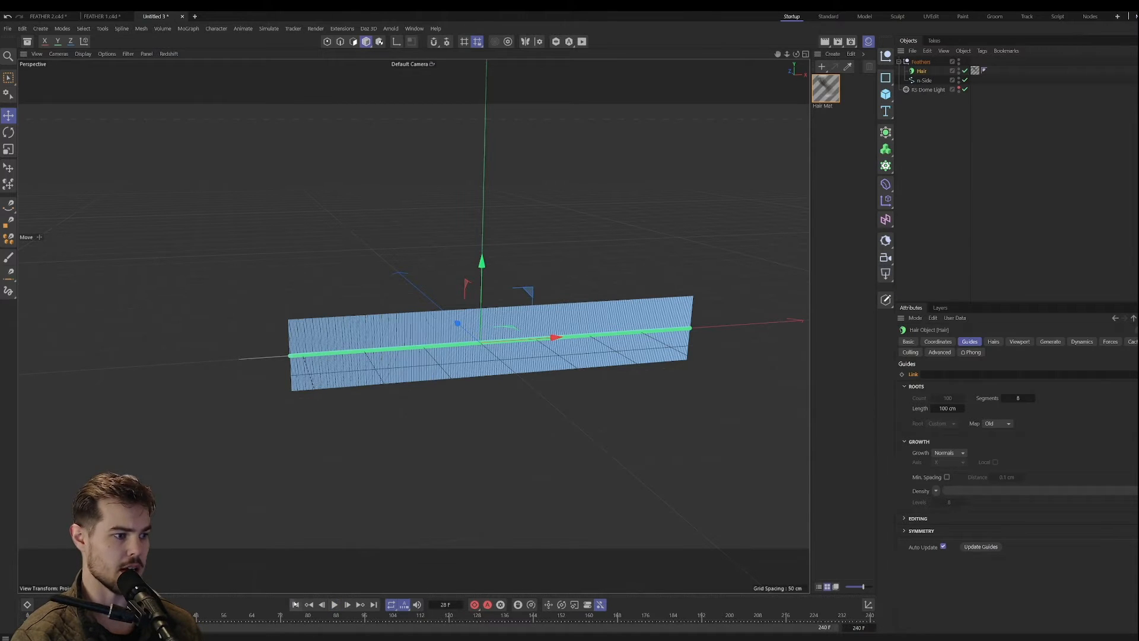
Step: Set the gravity in the Hair object's forces to 0
left_click(1131, 341)
left_click(1083, 343)
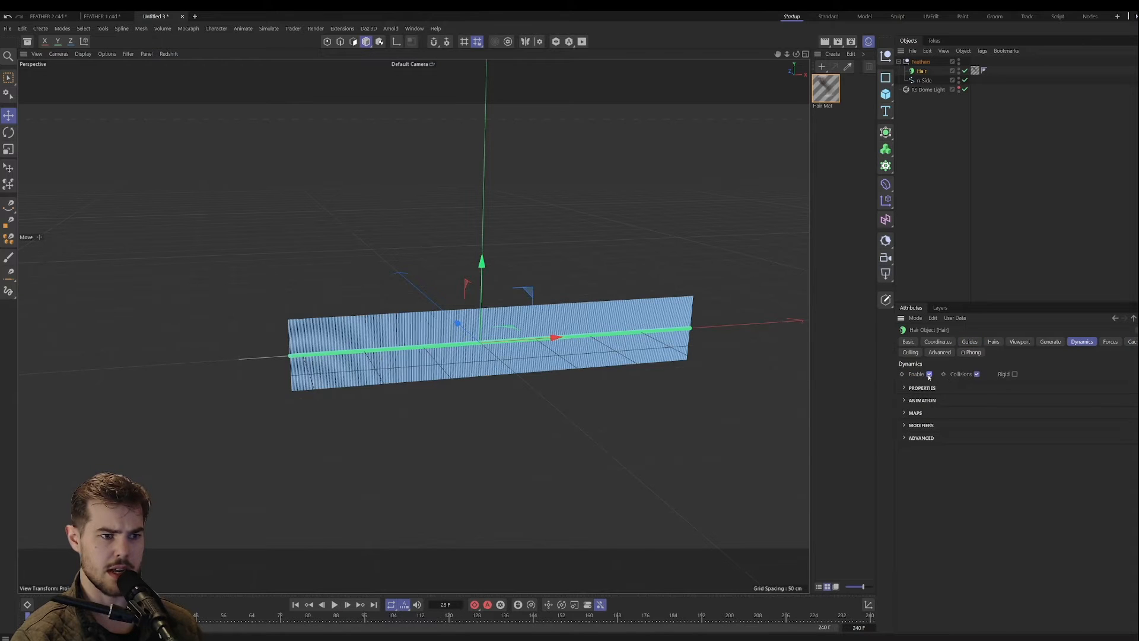
left_click(1107, 343)
left_click(968, 383)
type("0")
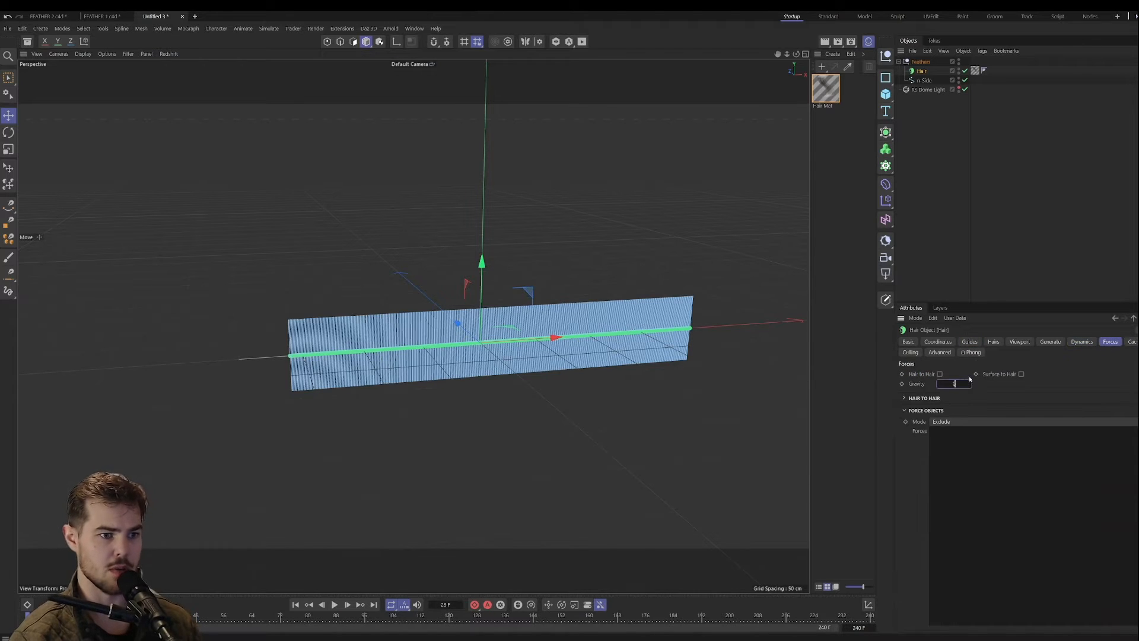
Step: Add a Turbulence force with scale 7.17% and strength 12.9 cm, and play the hair simulation
left_click(269, 29)
mouse_move(285, 46)
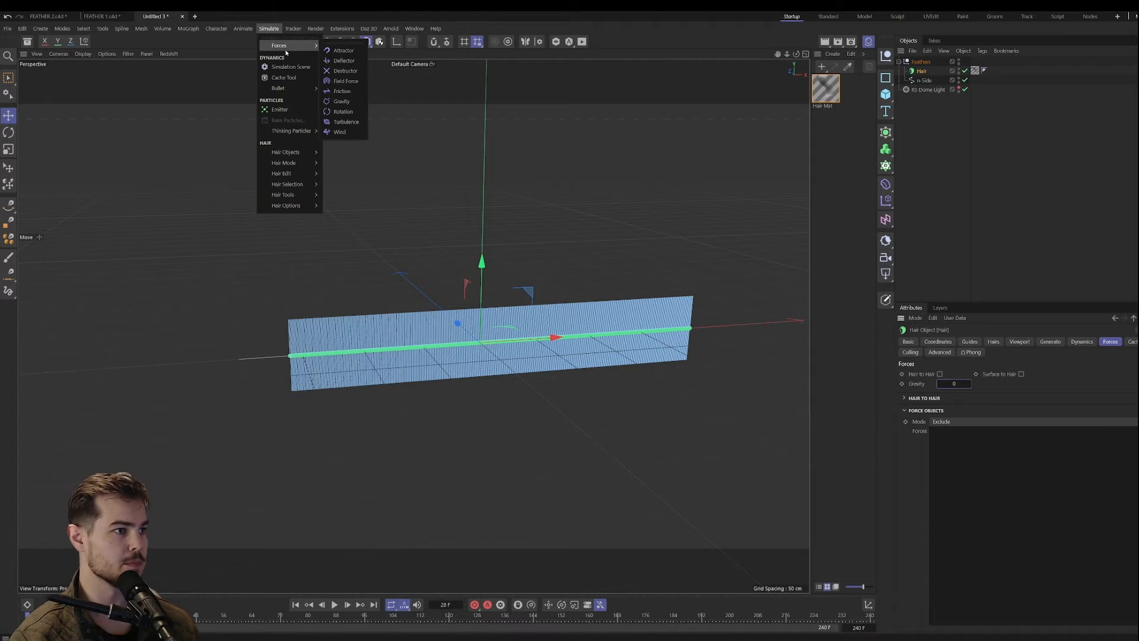
left_click(346, 122)
left_click(985, 374)
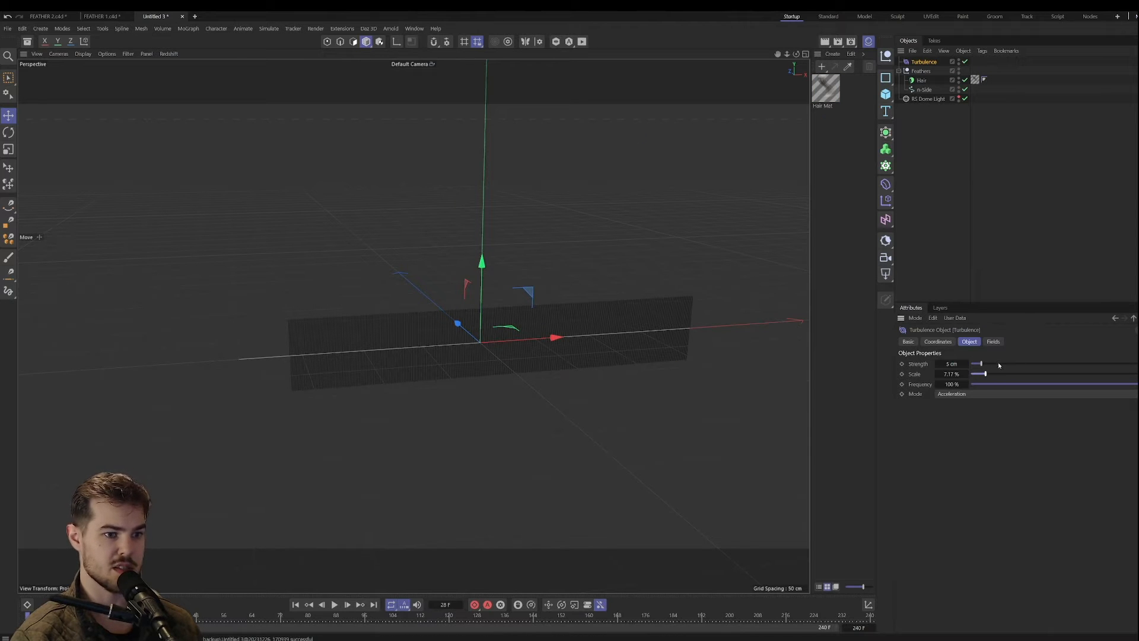
left_click(997, 363)
left_click(335, 605)
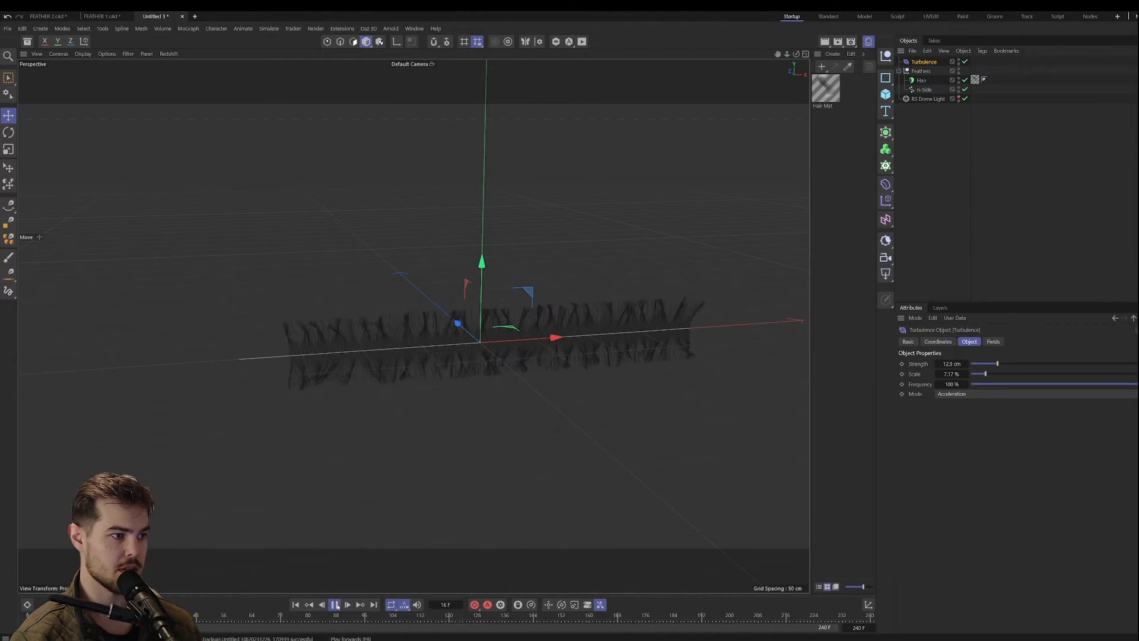
Step: Stop and rewind the simulation, and add a Circle spline with a 2 cm radius beside the n-Side spline in the Feathers group
left_click(336, 604)
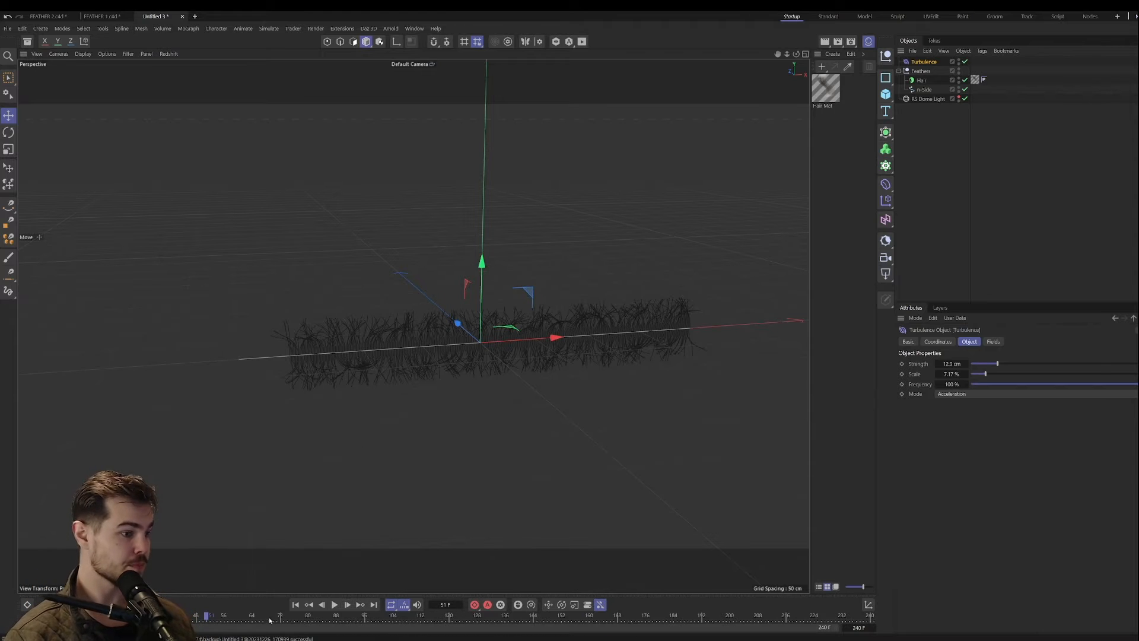
left_click(296, 605)
left_click(923, 89)
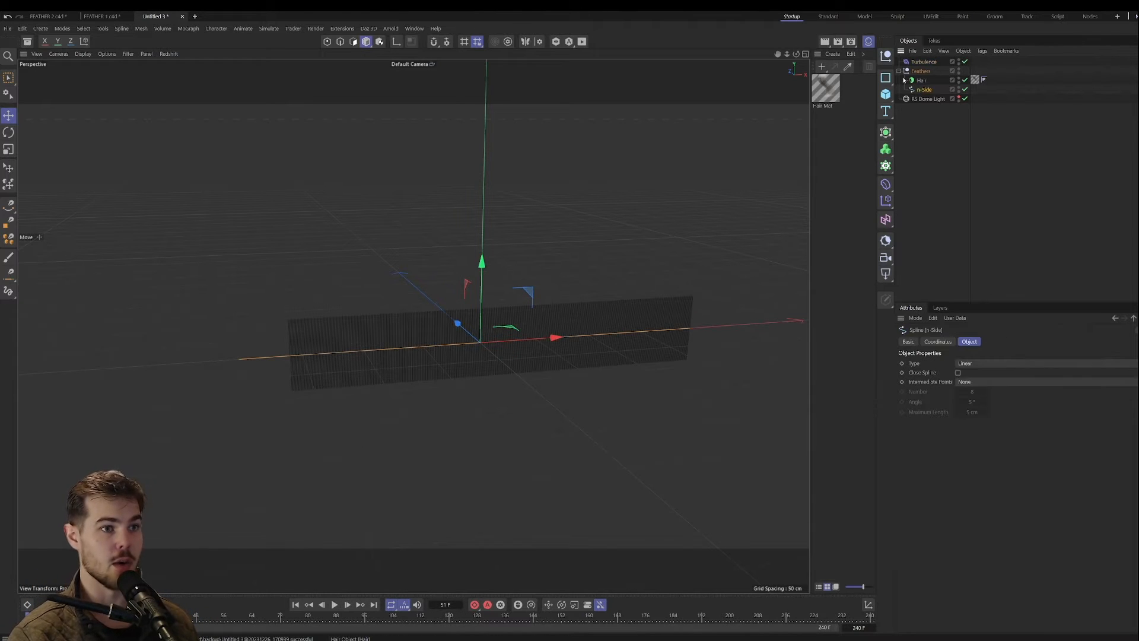
left_click(886, 77)
left_click(985, 99)
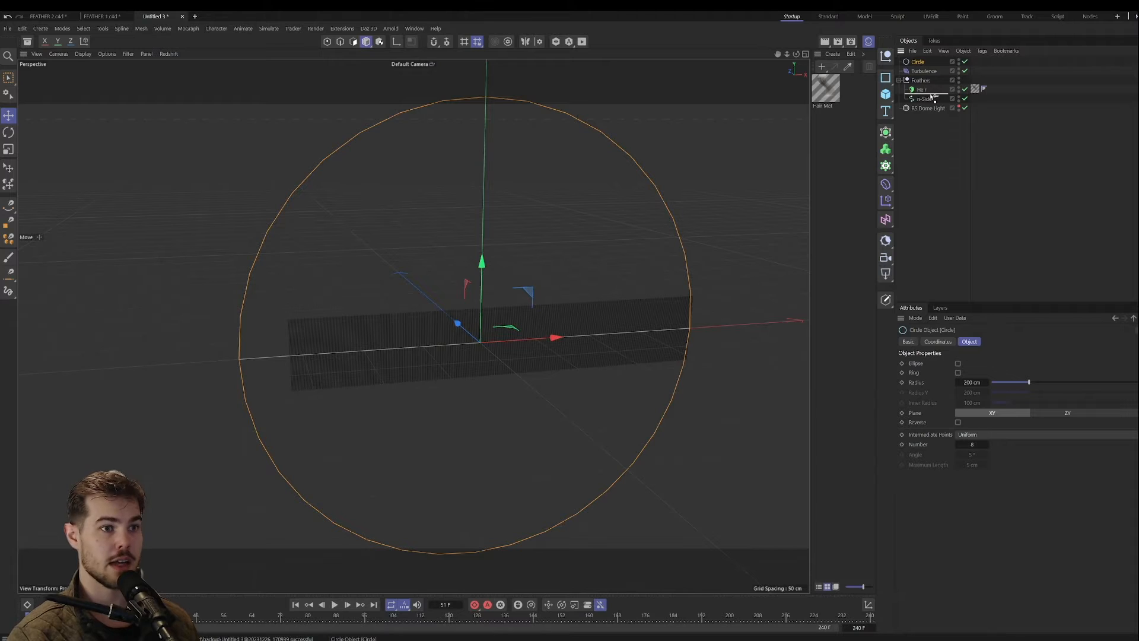
left_click(978, 379)
type("1")
key("Return")
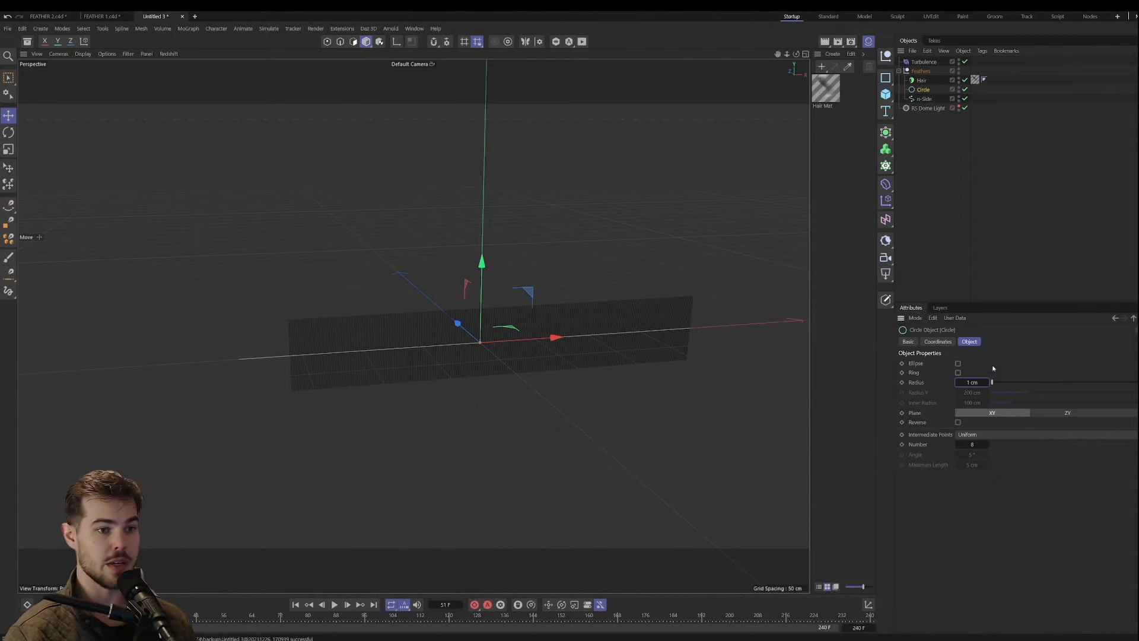
left_click(973, 382)
type("2")
key("Return")
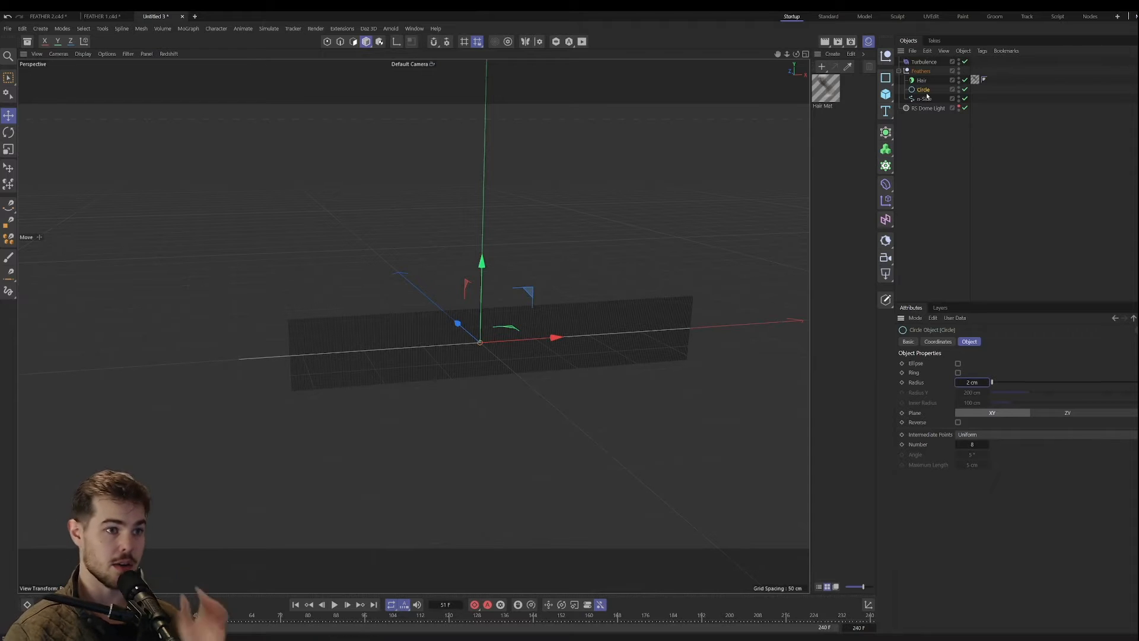
Step: Add a Sweep to the Feathers group and nest the Circle and n-Side splines under it to form the shaft
left_click(886, 131)
left_click(953, 203)
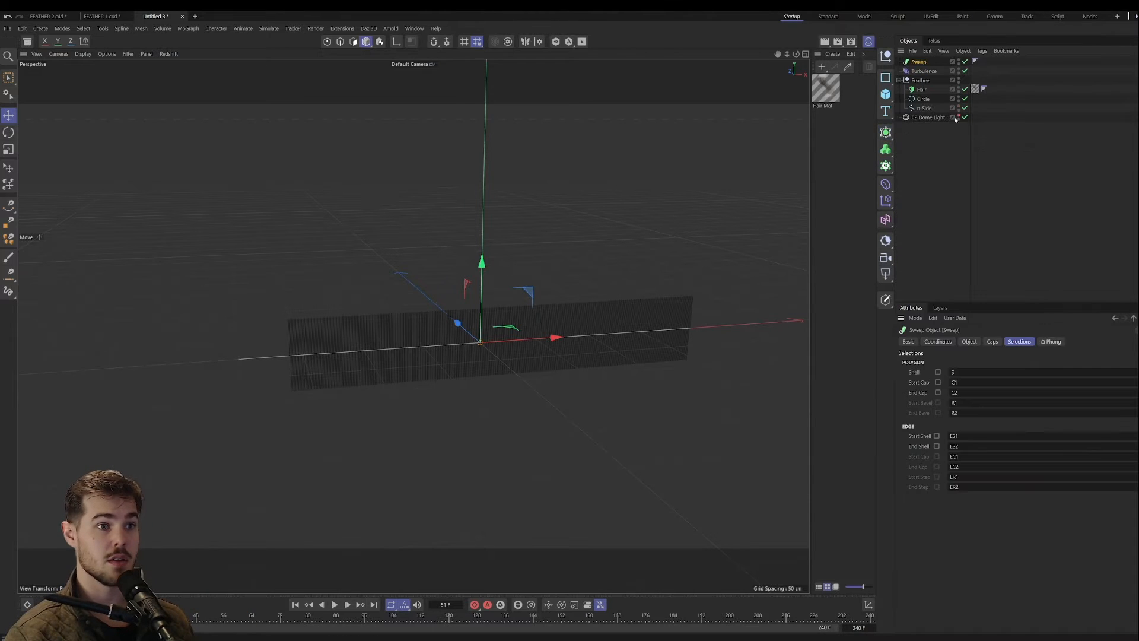
left_click_drag(933, 101, 923, 90)
left_click(924, 99)
left_click(924, 108, "shift")
left_click(924, 90)
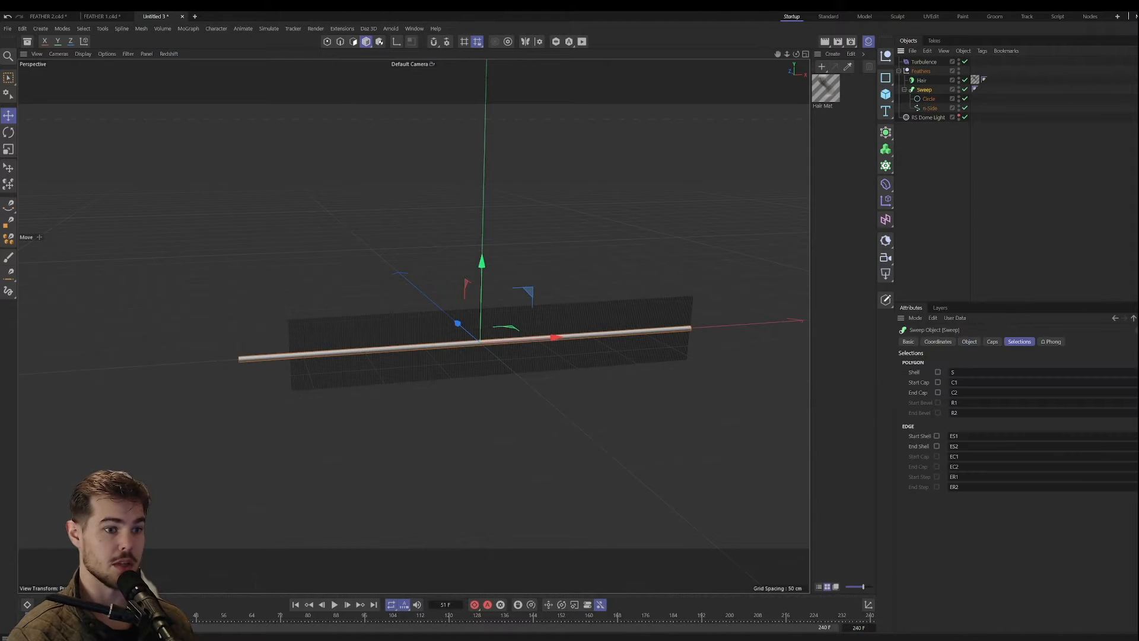
Step: Taper the Sweep toward its far end by lowering the end point of its Scale curve
left_click(991, 342)
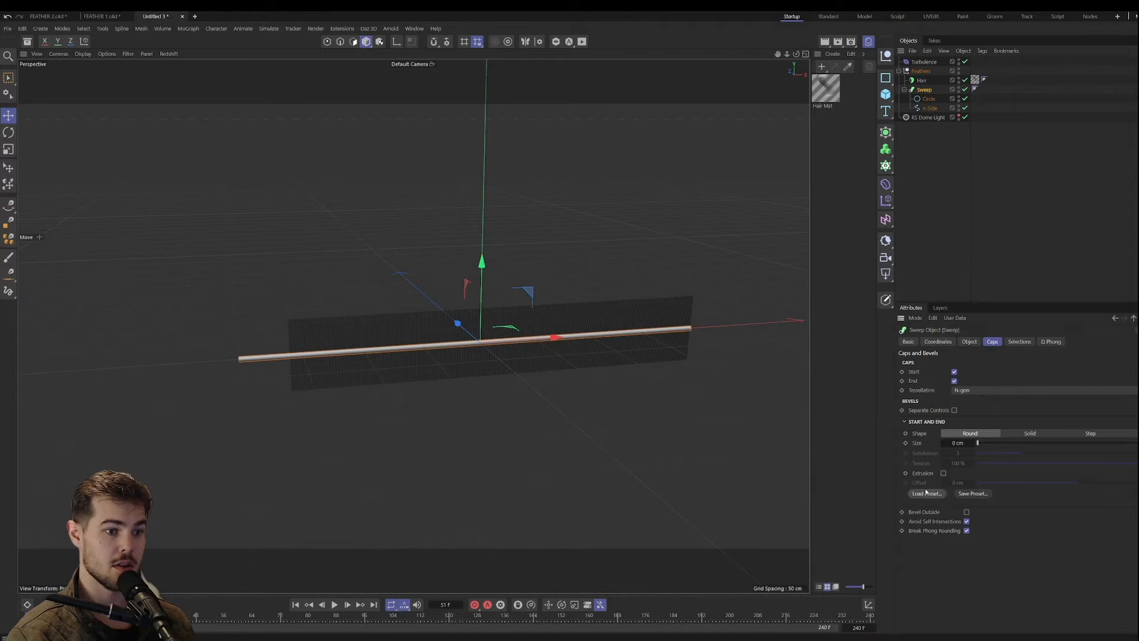
left_click(970, 342)
left_click(918, 502)
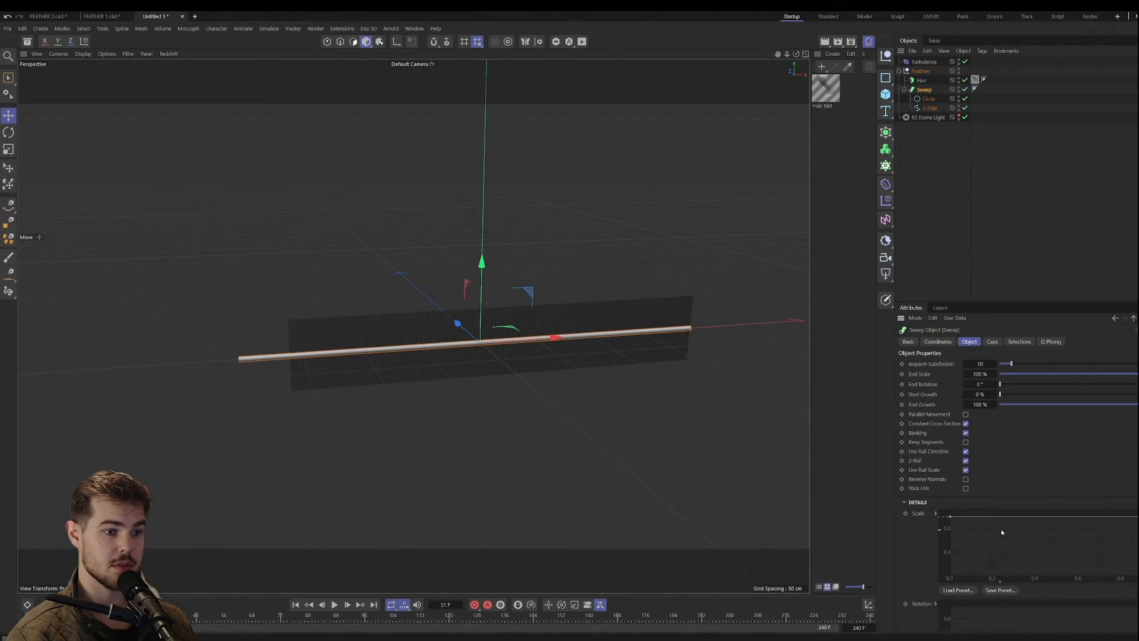
left_click_drag(1137, 516, 1136, 568)
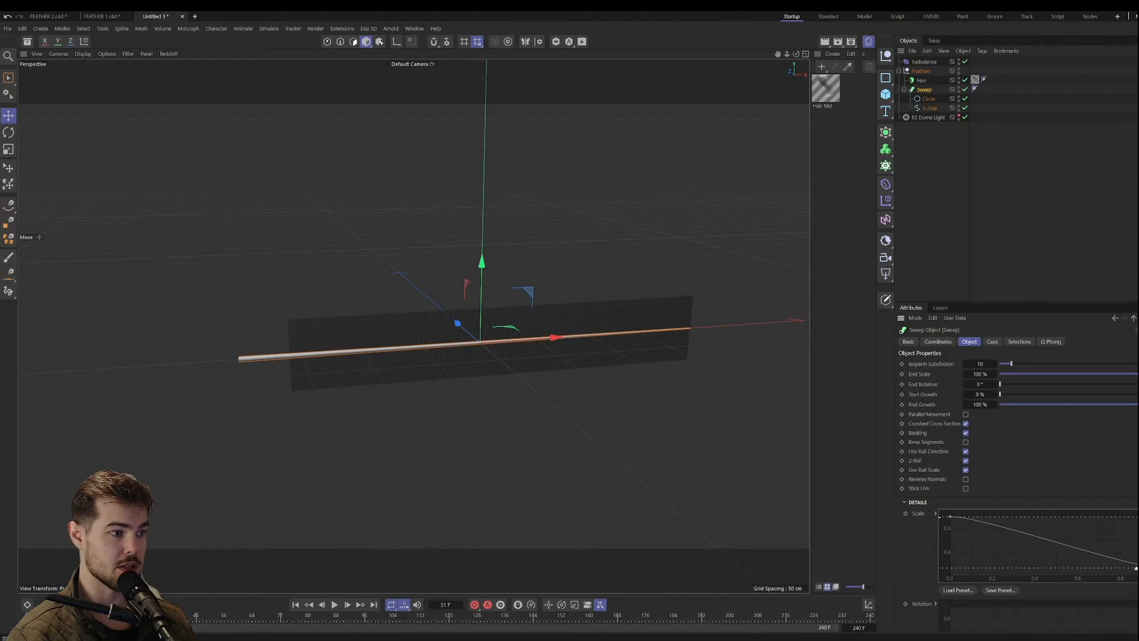
left_click(956, 170)
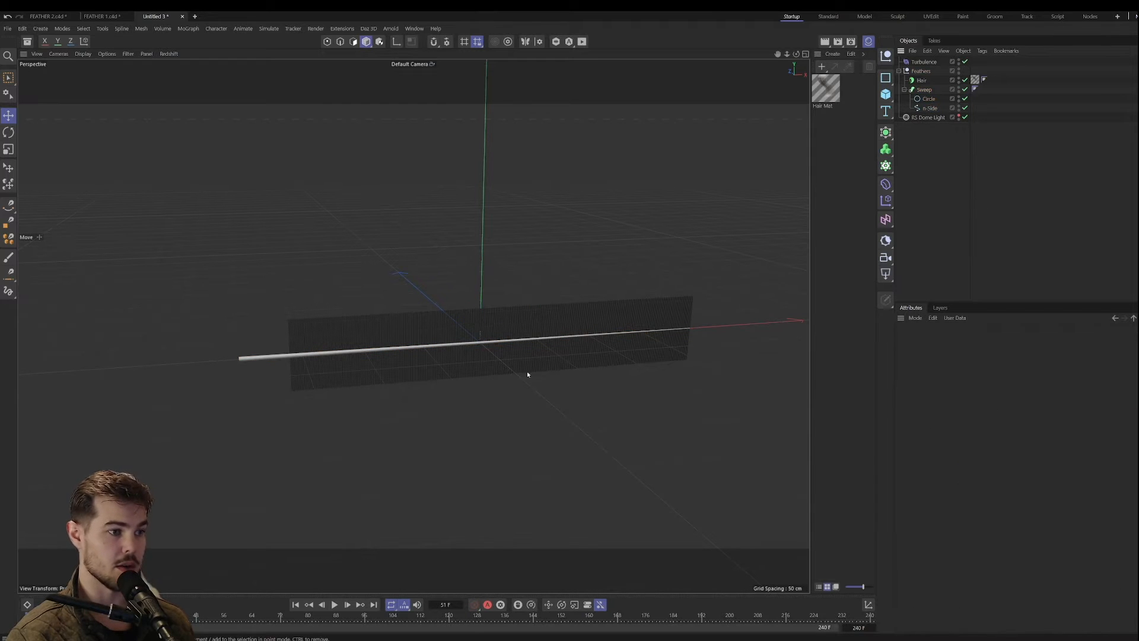
Step: Play the hair simulation briefly and examine the moving barbs around the tapered shaft up close
left_click(334, 604)
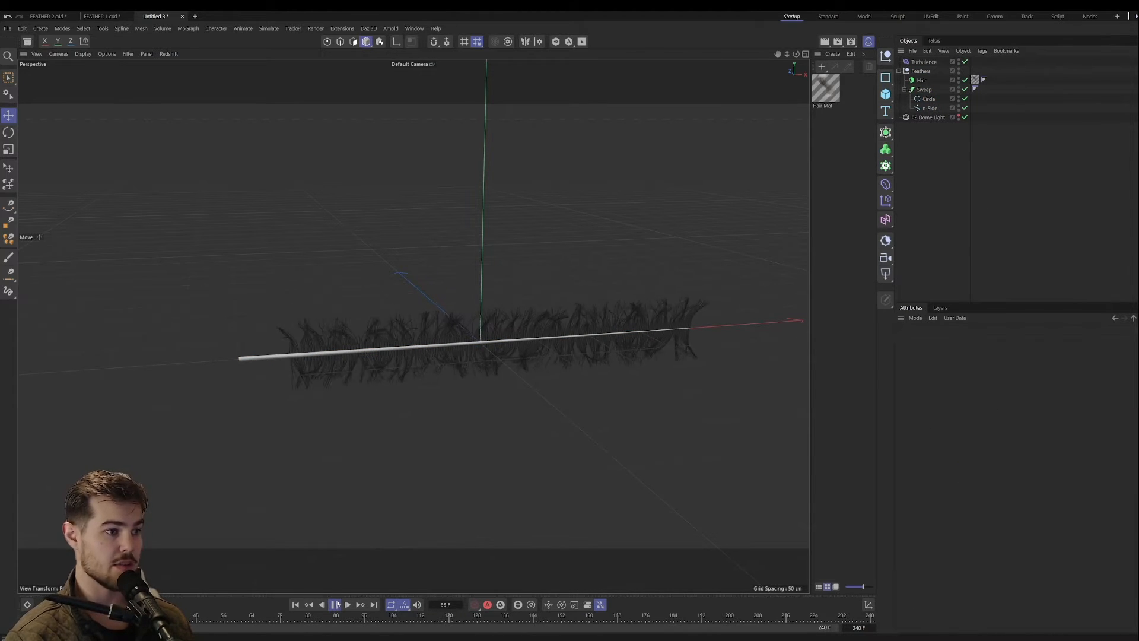
left_click(334, 605)
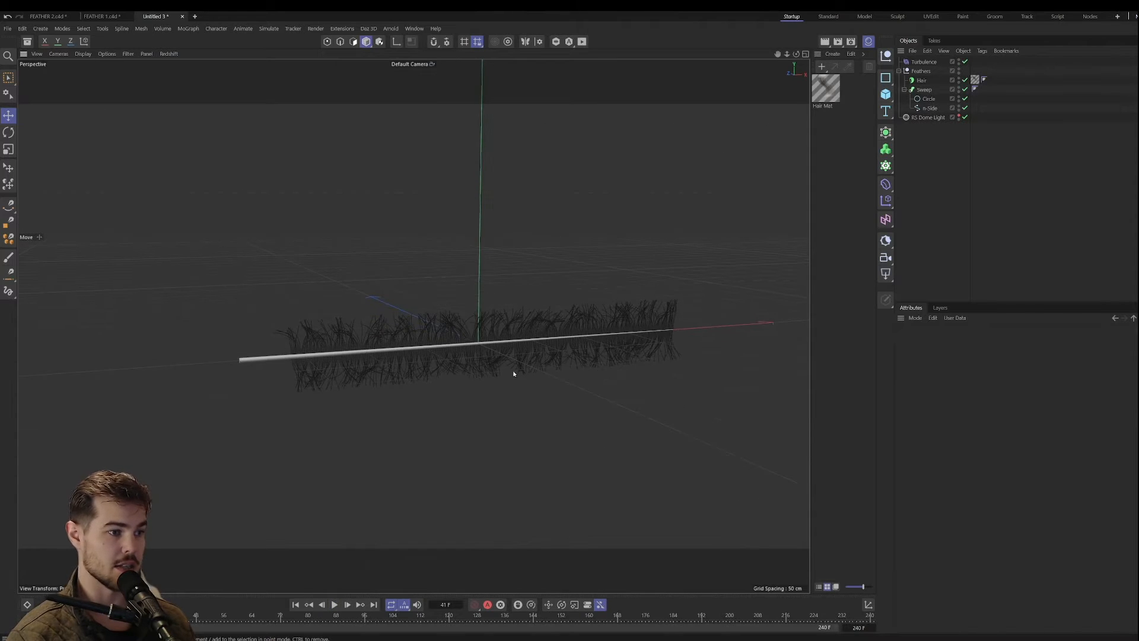
scroll(544, 334, "up", 3)
left_click_drag(546, 337, 547, 342, "alt")
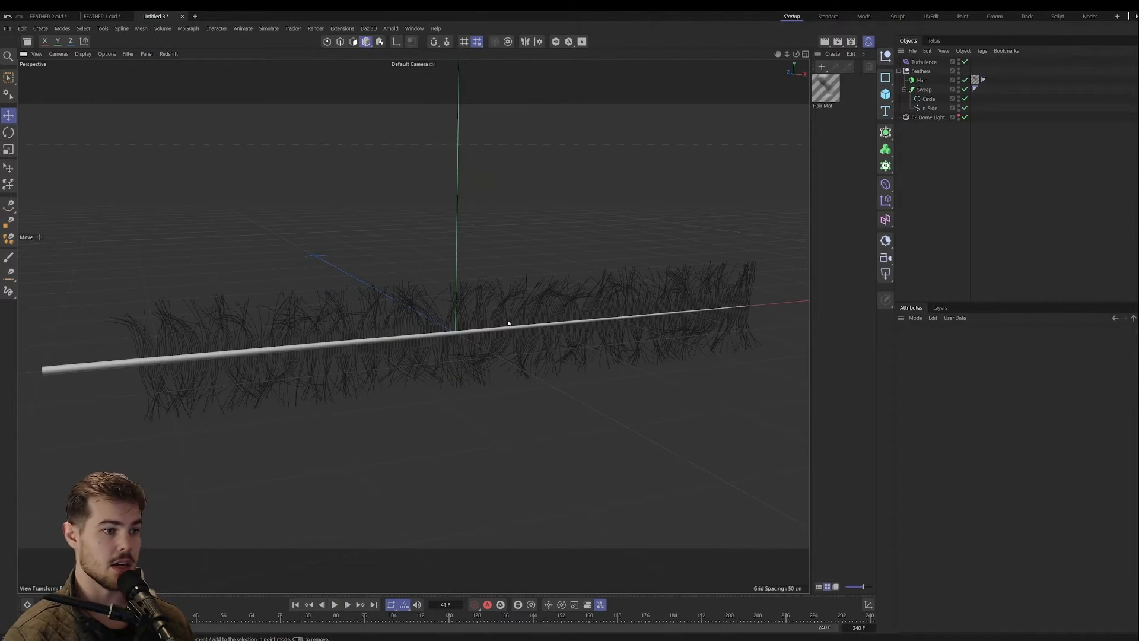
middle_click_drag(509, 325, 532, 314, "alt")
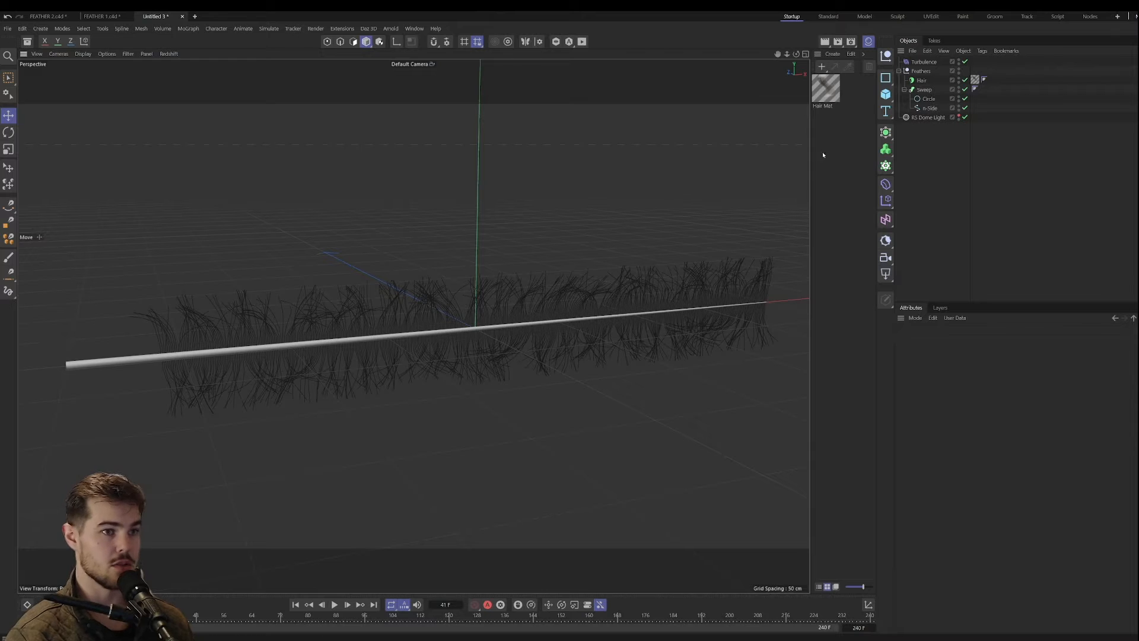
Step: Place the Feathers group inside a Cloner and set its instance mode to Render Instance
left_click(904, 89)
scroll(550, 328, "down", 1)
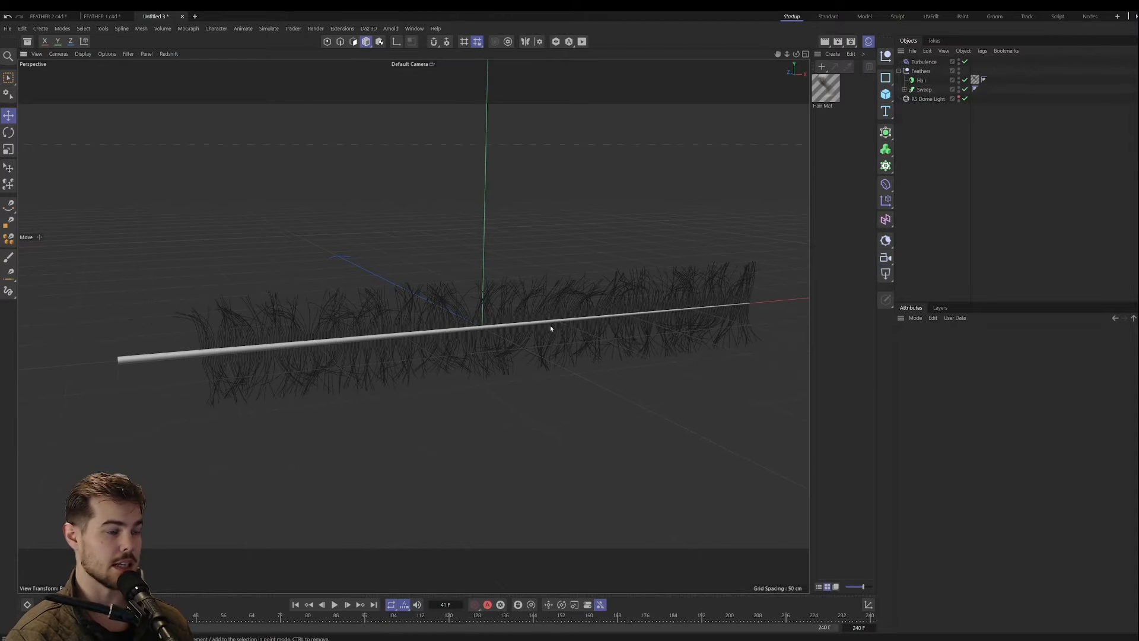
left_click(921, 71)
left_click(899, 70)
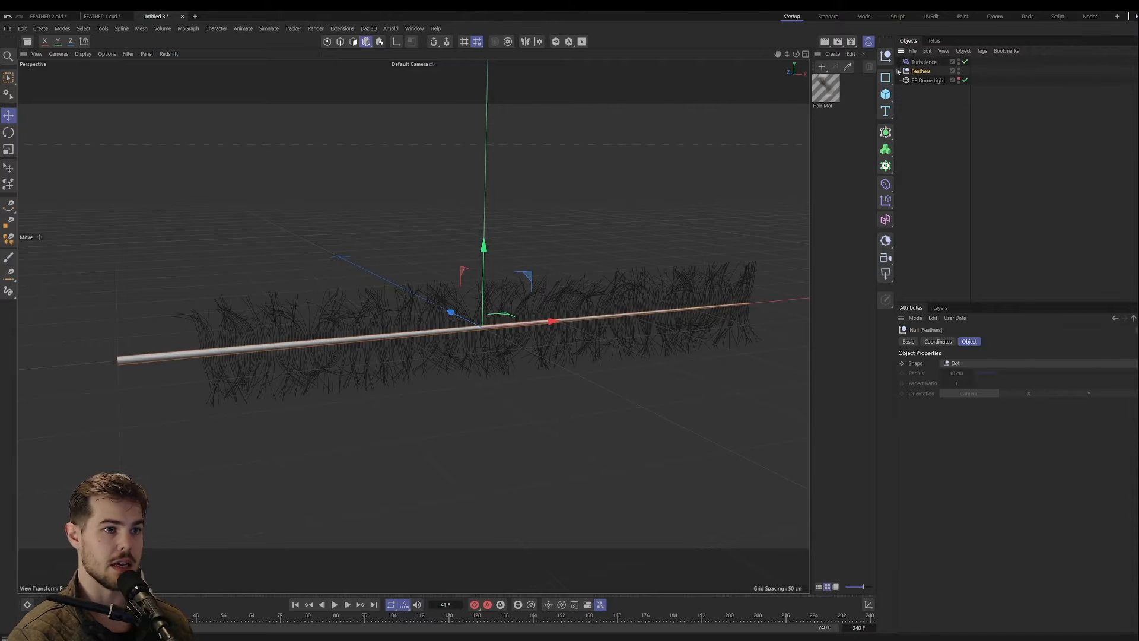
left_click(886, 166, "alt")
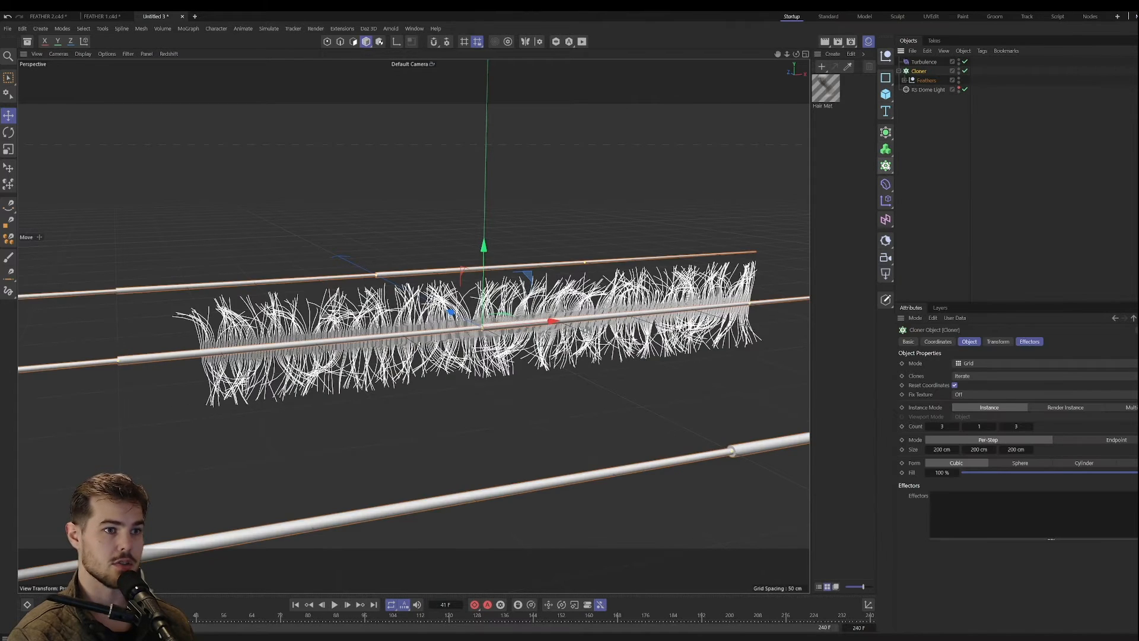
scroll(525, 420, "down", 3)
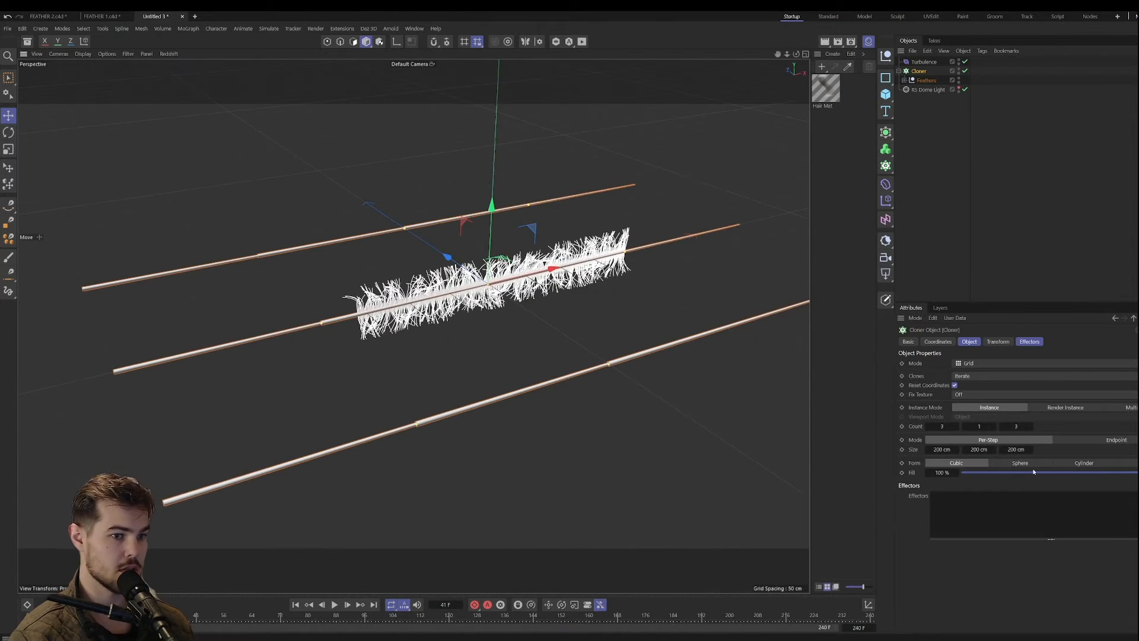
left_click(1065, 407)
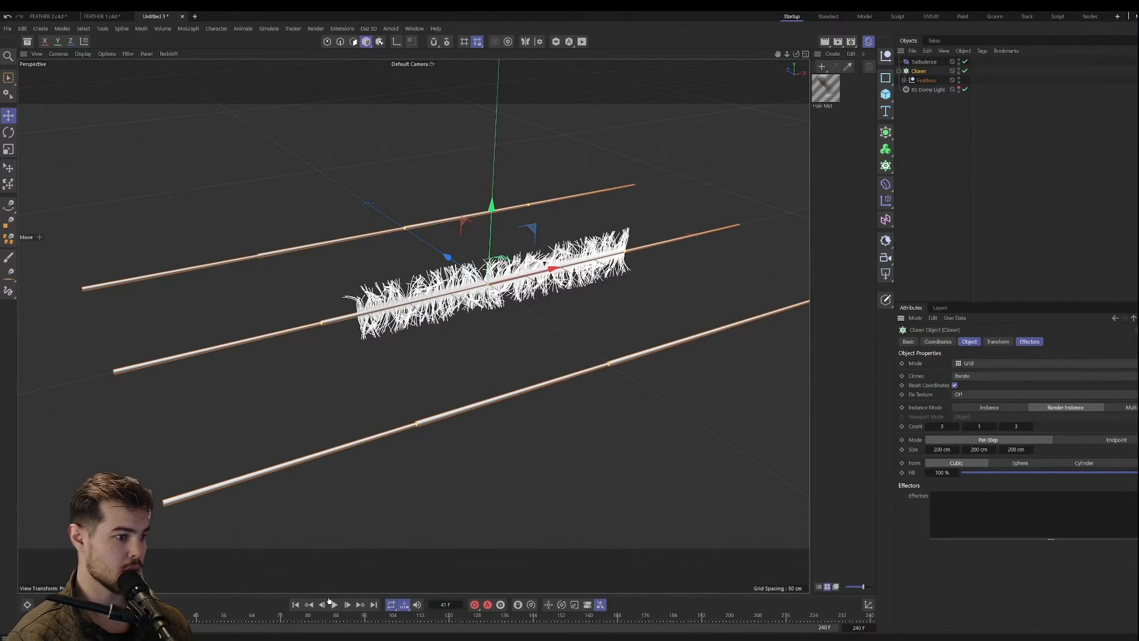
Step: Play the timeline from the start twice to check how the hair behaves on the cloned feathers
left_click(295, 604)
left_click(334, 604)
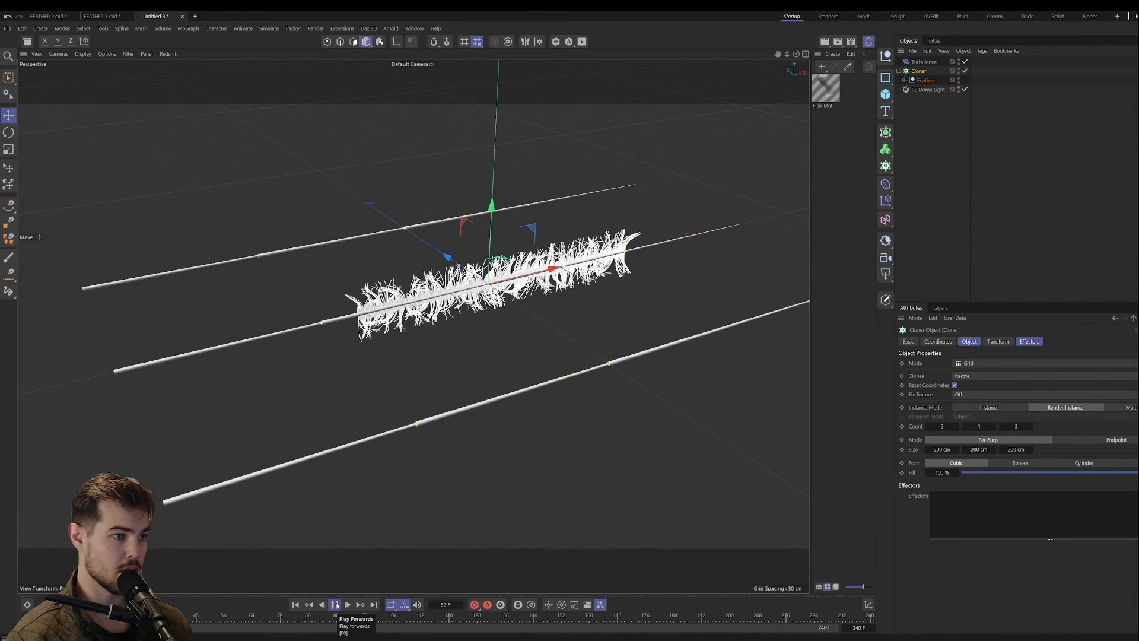
left_click(335, 604)
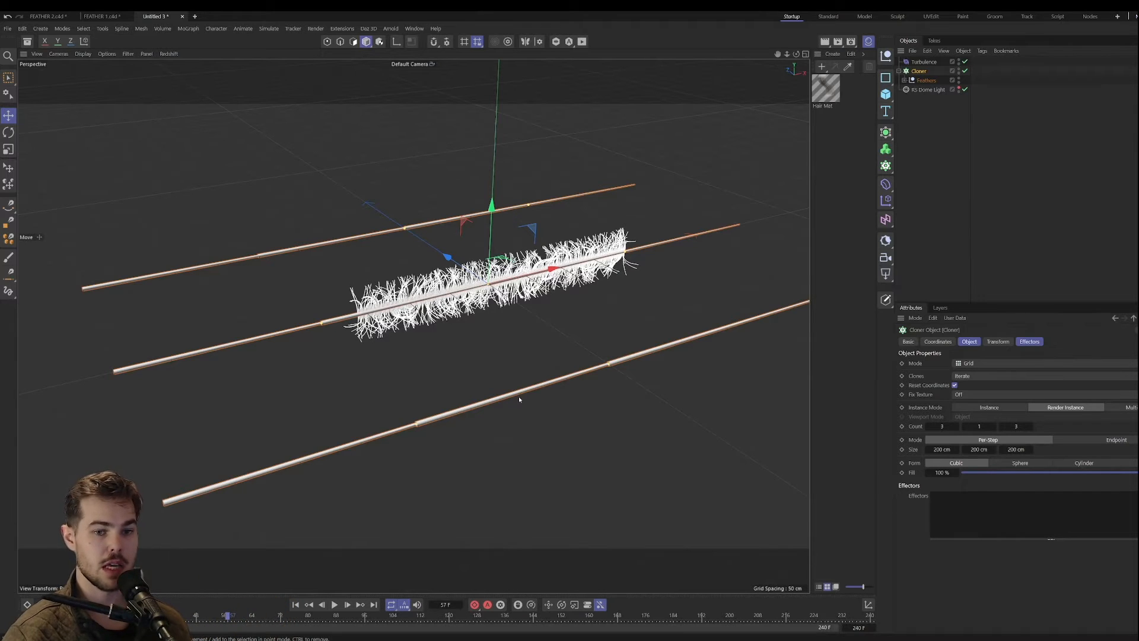
left_click(296, 605)
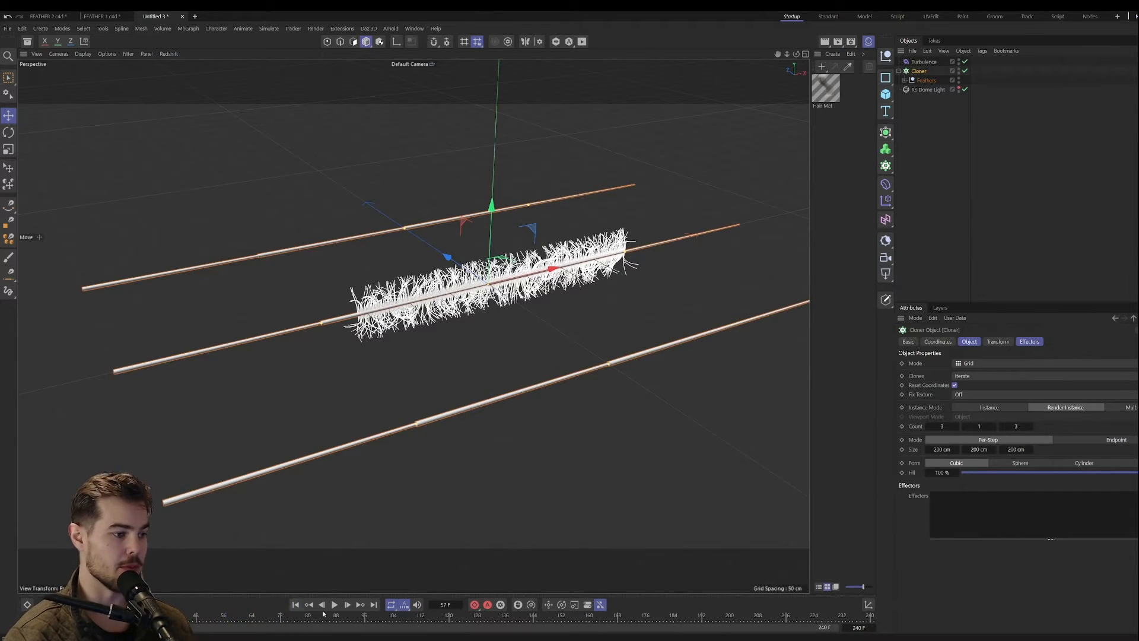
left_click(334, 604)
left_click(334, 604)
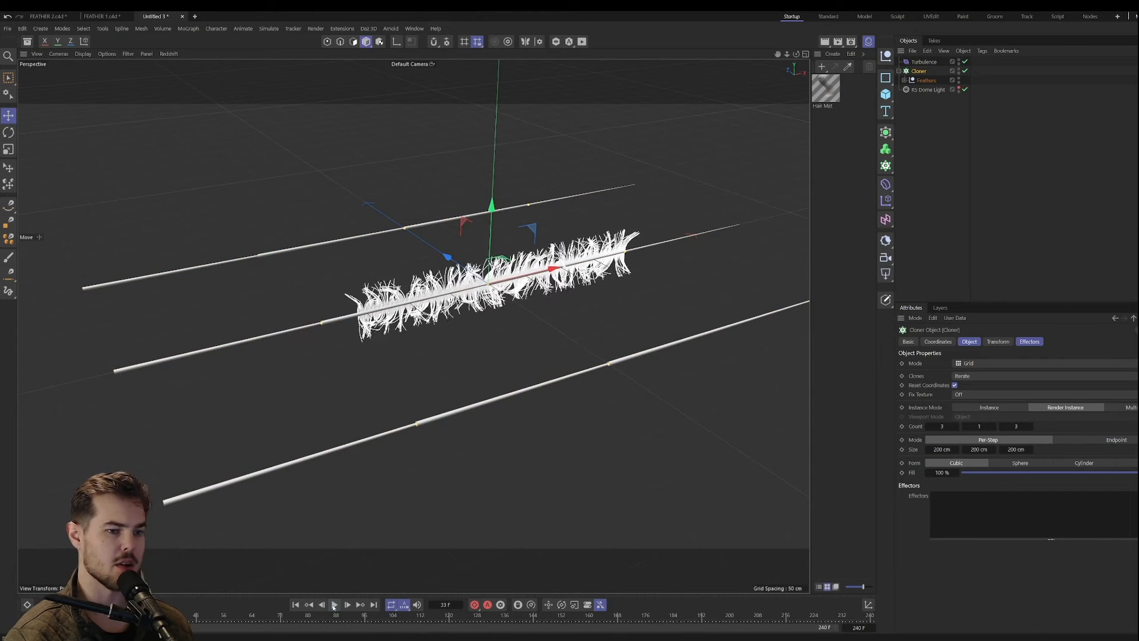
Step: Set the Cloner's instance mode back to Instance and replay the hair simulation
left_click(1130, 408)
left_click(989, 407)
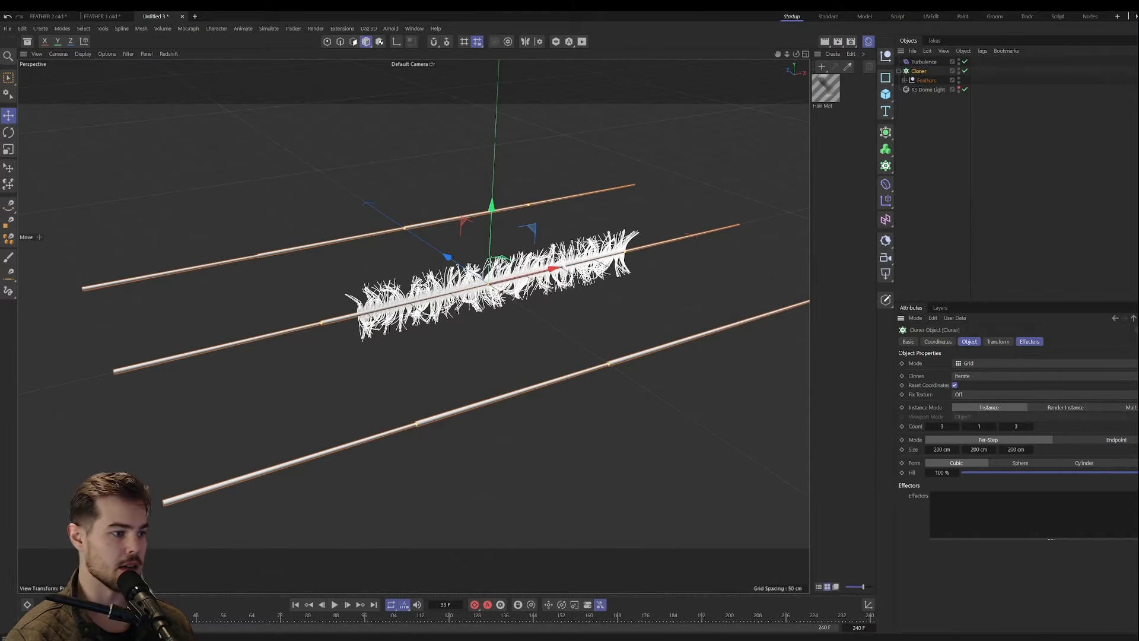
left_click(305, 604)
left_click(334, 604)
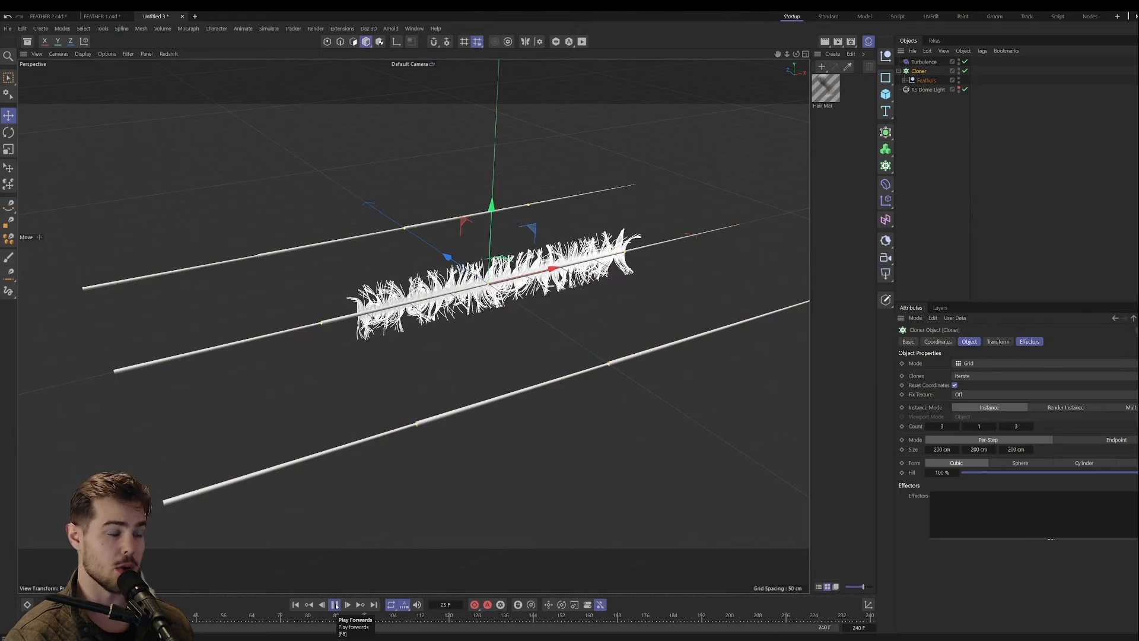
left_click(334, 604)
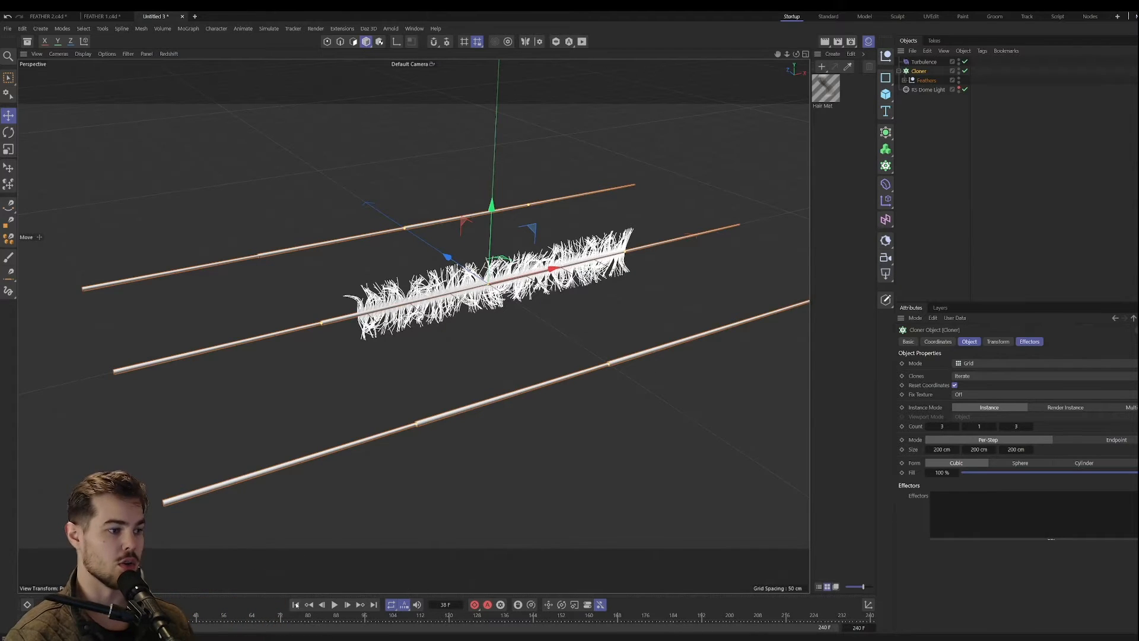
Step: Take the Feathers group out of the Cloner and delete the Cloner
left_click(922, 81)
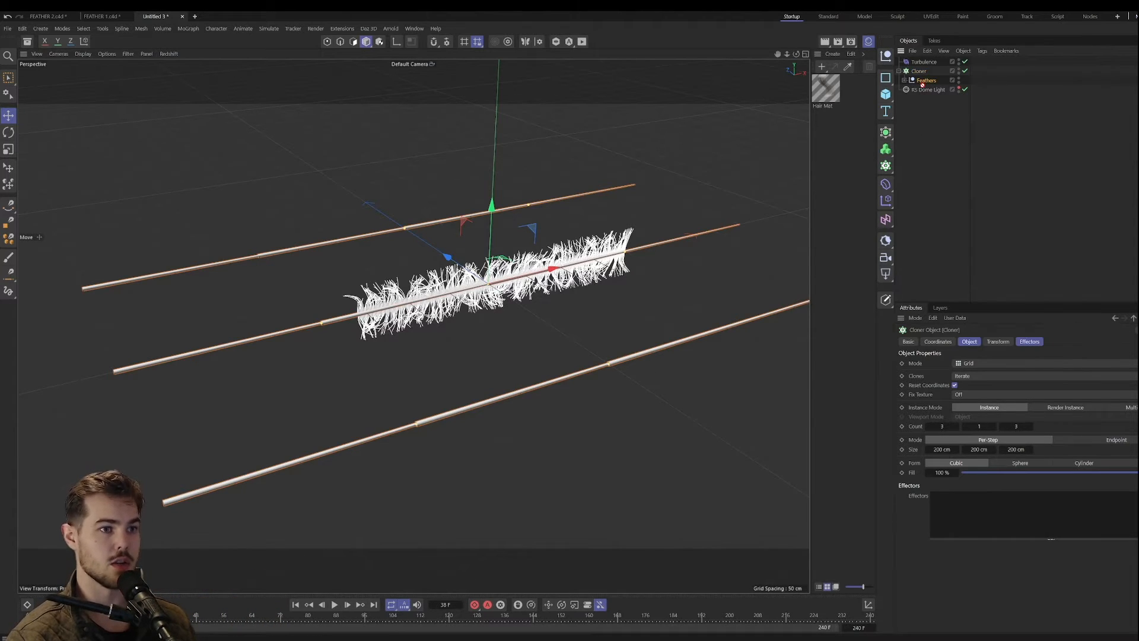
left_click_drag(922, 84, 925, 85)
left_click(918, 73)
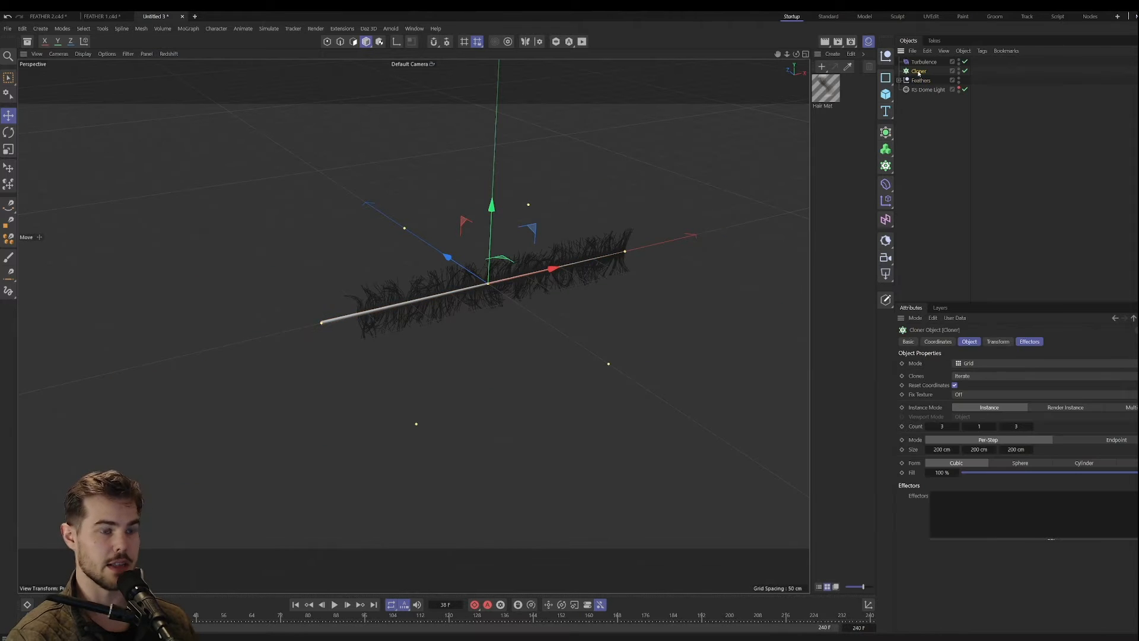
key("Delete")
Step: Rewind the timeline and replay the hair simulation on the single feather
scroll(524, 295, "up", 5)
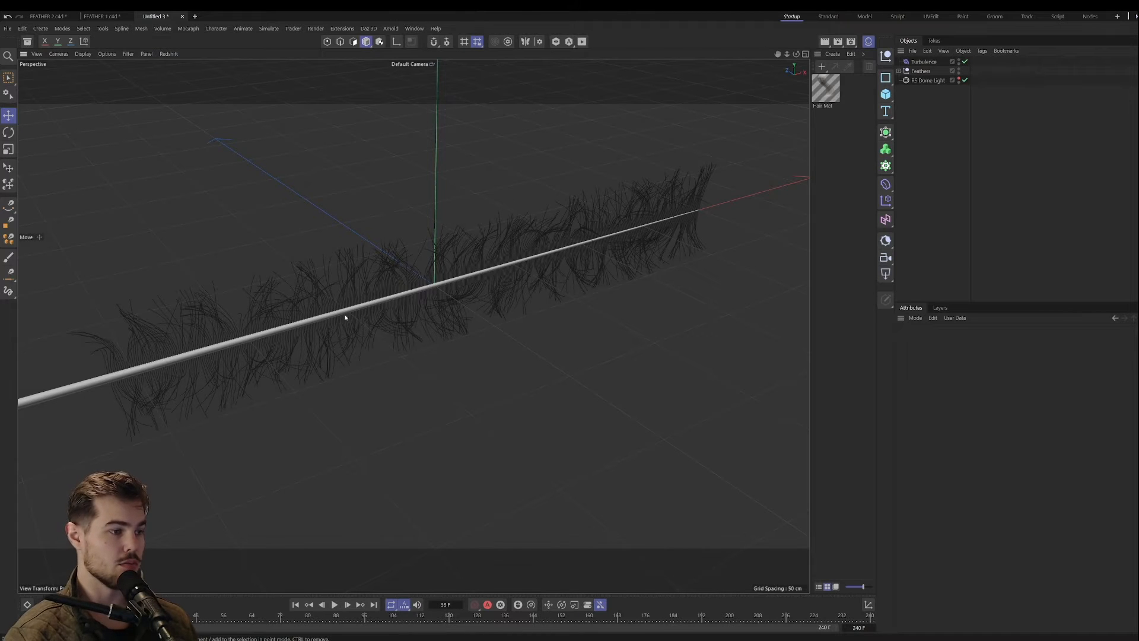
middle_click_drag(345, 315, 390, 318, "alt")
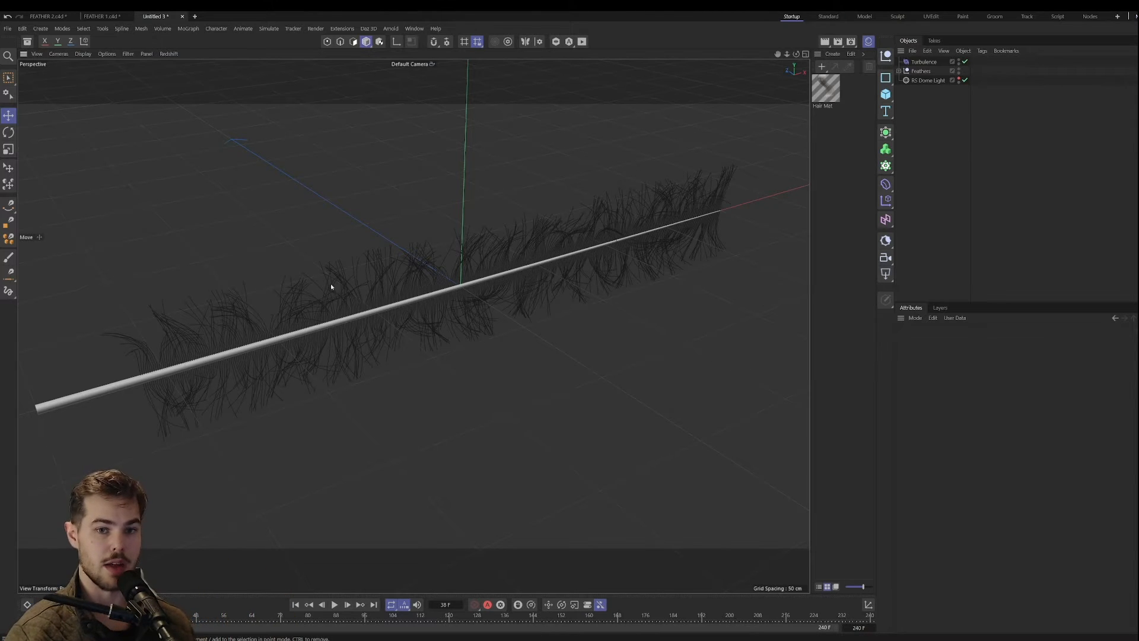
left_click(294, 607)
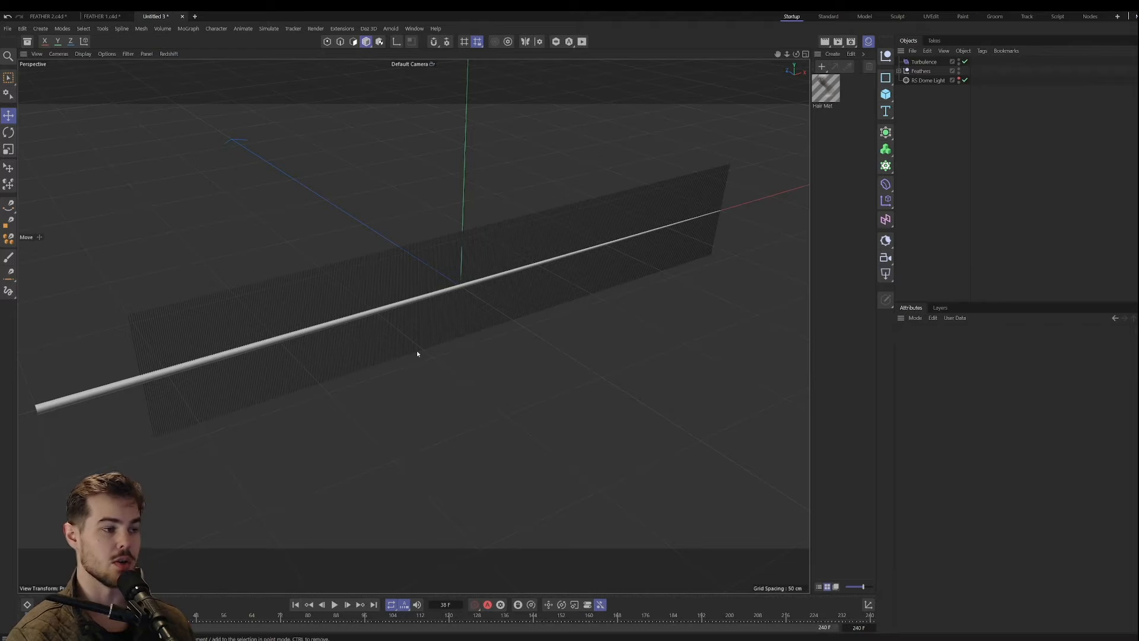
left_click(334, 604)
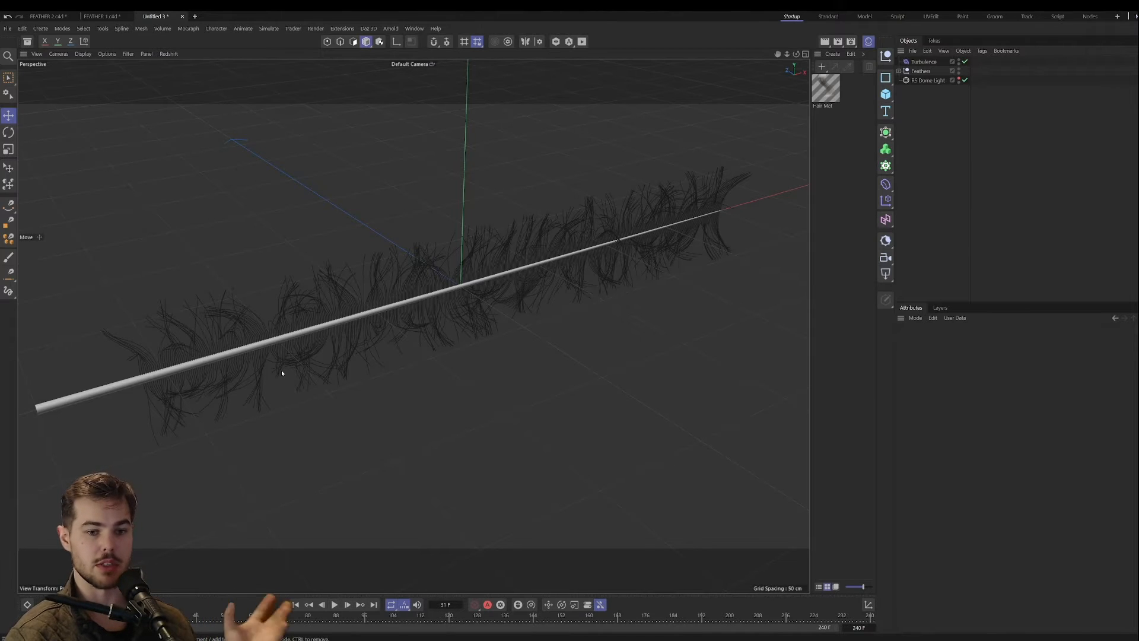
Step: Review the objects inside the Feathers group and the hair material's settings
left_click(900, 72)
left_click(904, 89)
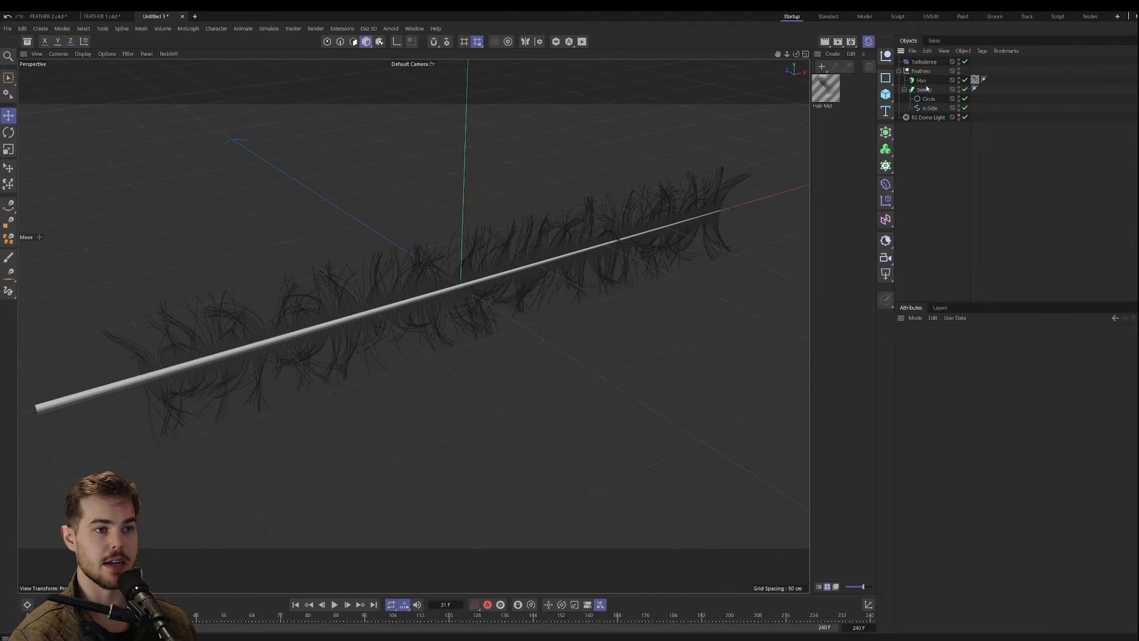
left_click(269, 29)
mouse_move(294, 151)
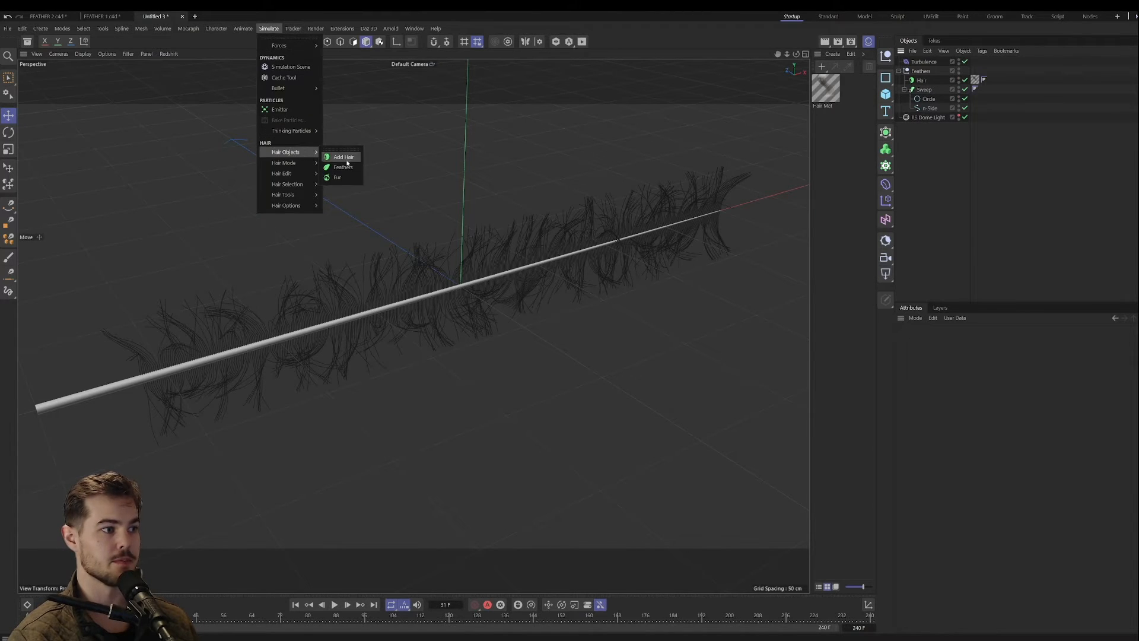
left_click(936, 159)
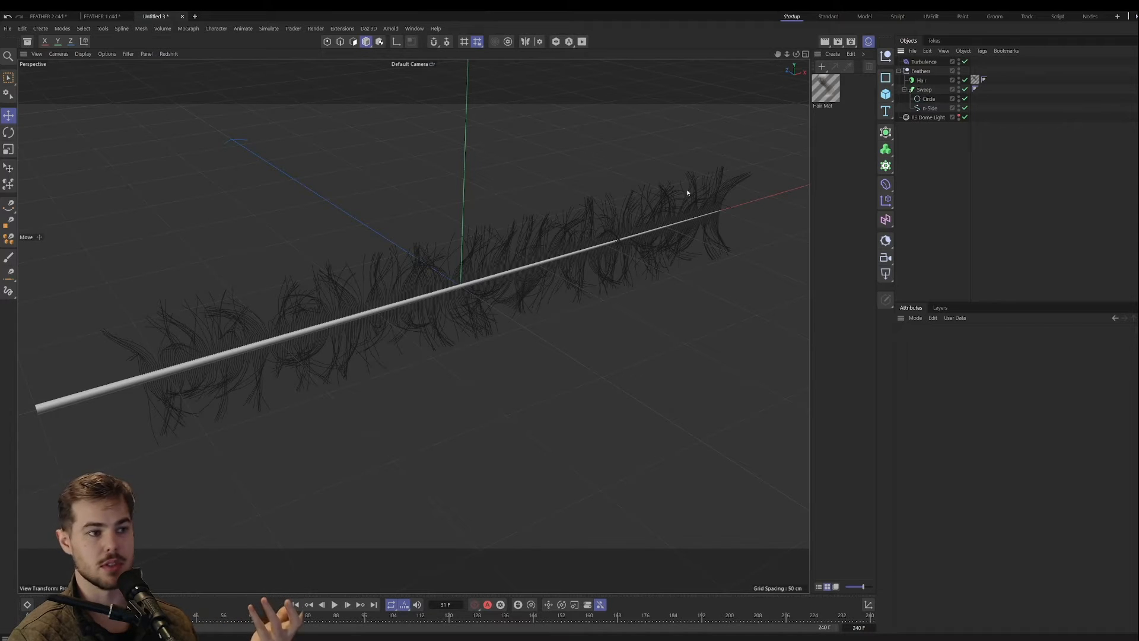
double_click(827, 89)
left_click(1134, 82)
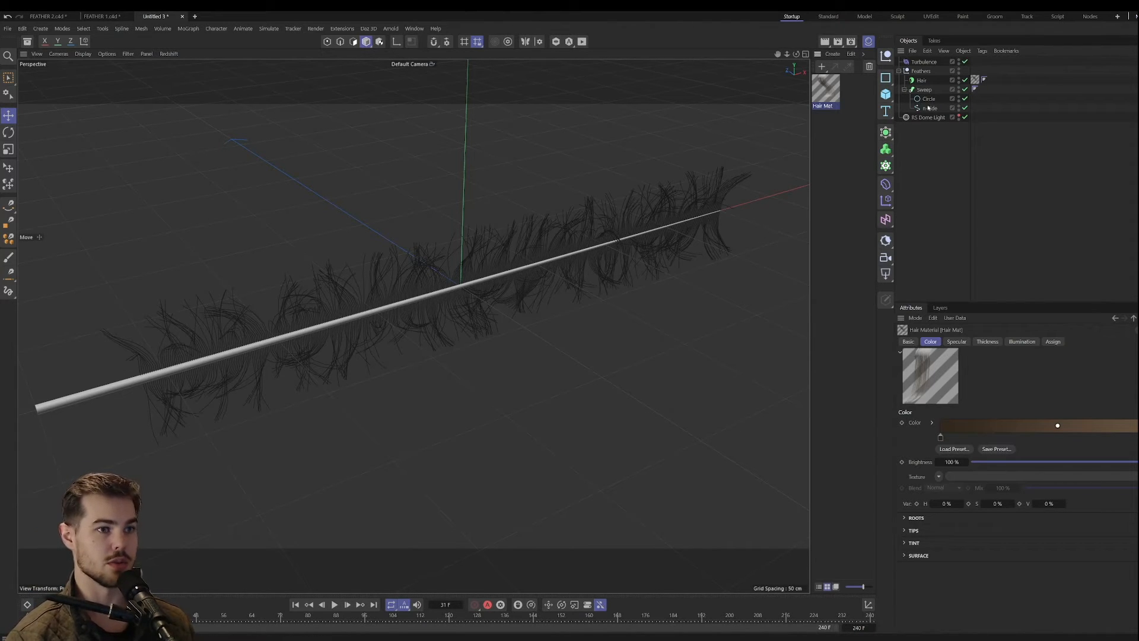
Step: Try a Bend deformer inside the Feathers group with a strength of -21°
left_click(905, 90)
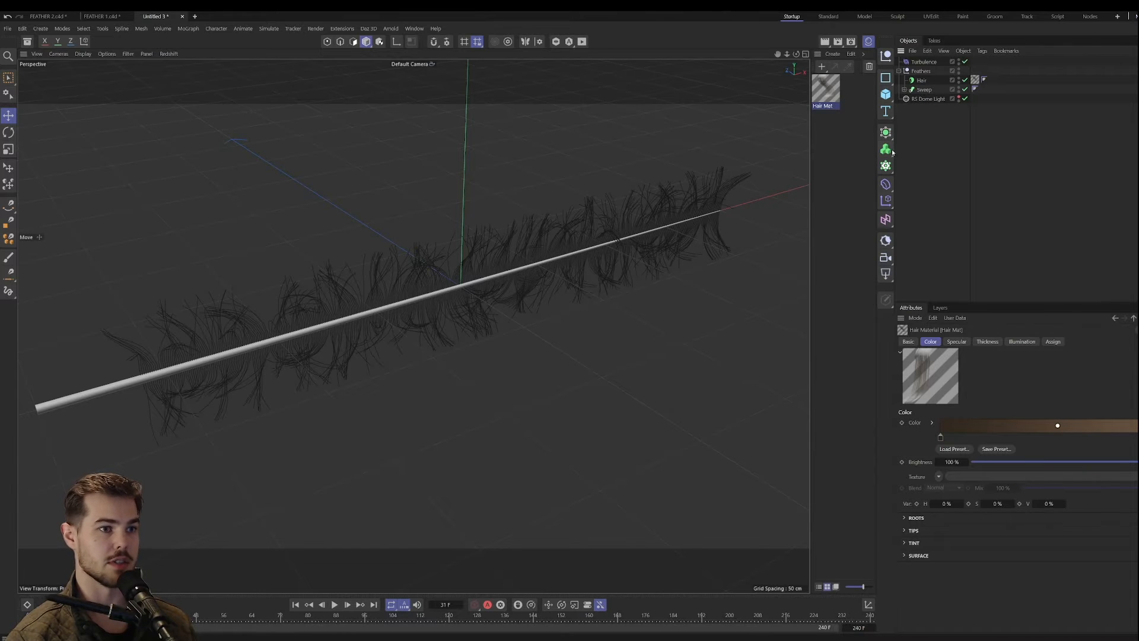
left_click(884, 185)
left_click_drag(919, 70, 921, 80)
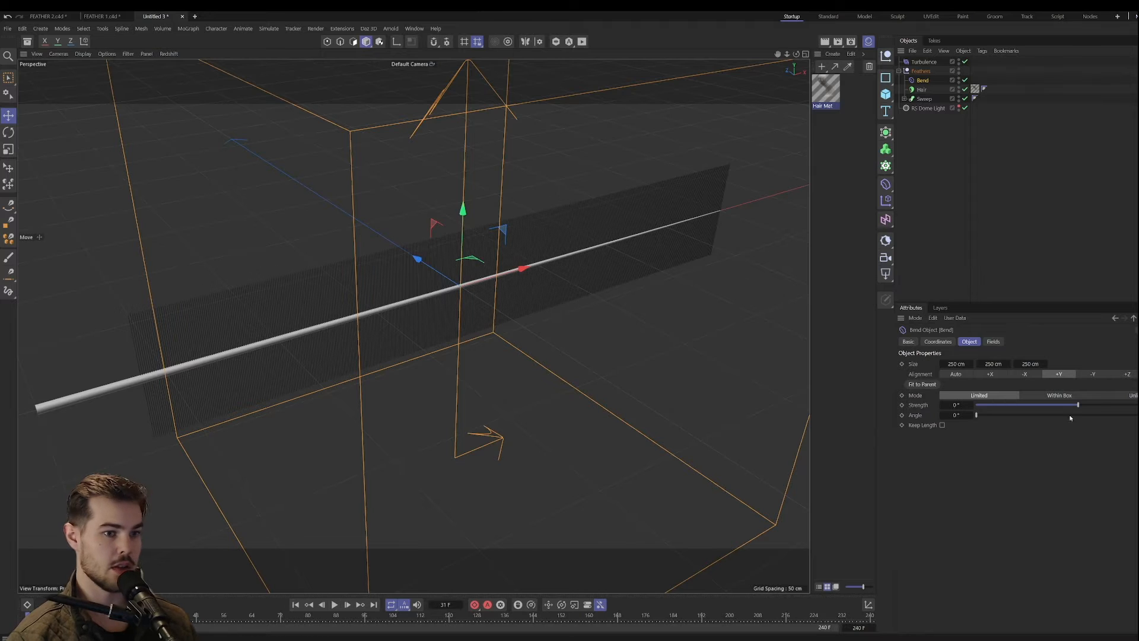
mouse_move(1078, 405)
left_mouse_down()
mouse_move(1101, 403)
mouse_move(1075, 409)
left_mouse_up()
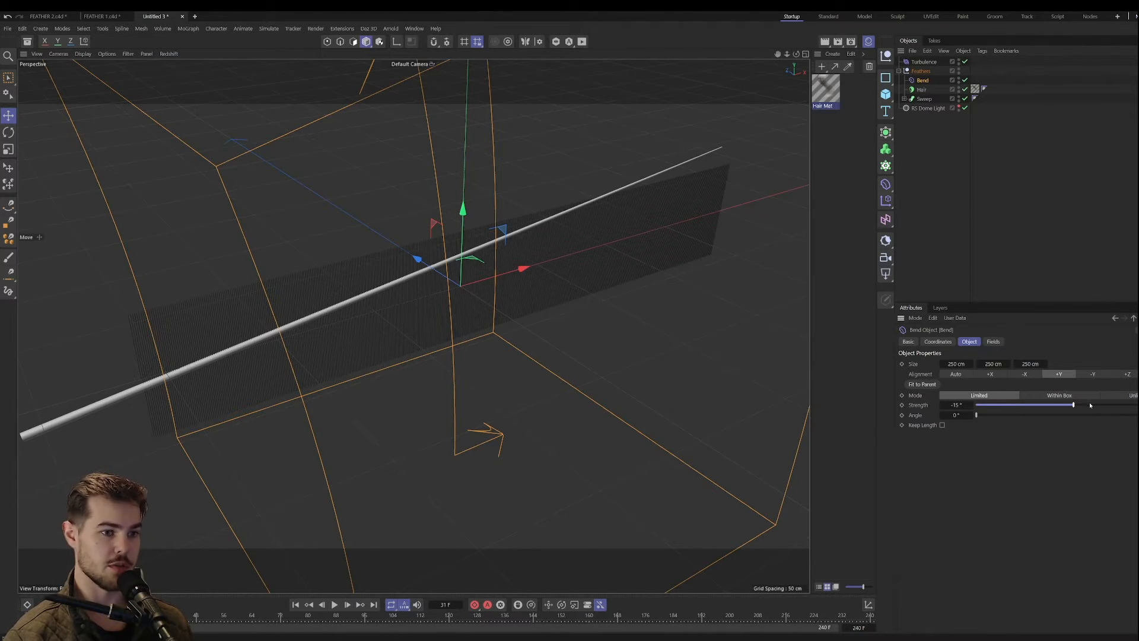
left_click_drag(1090, 405, 1073, 408)
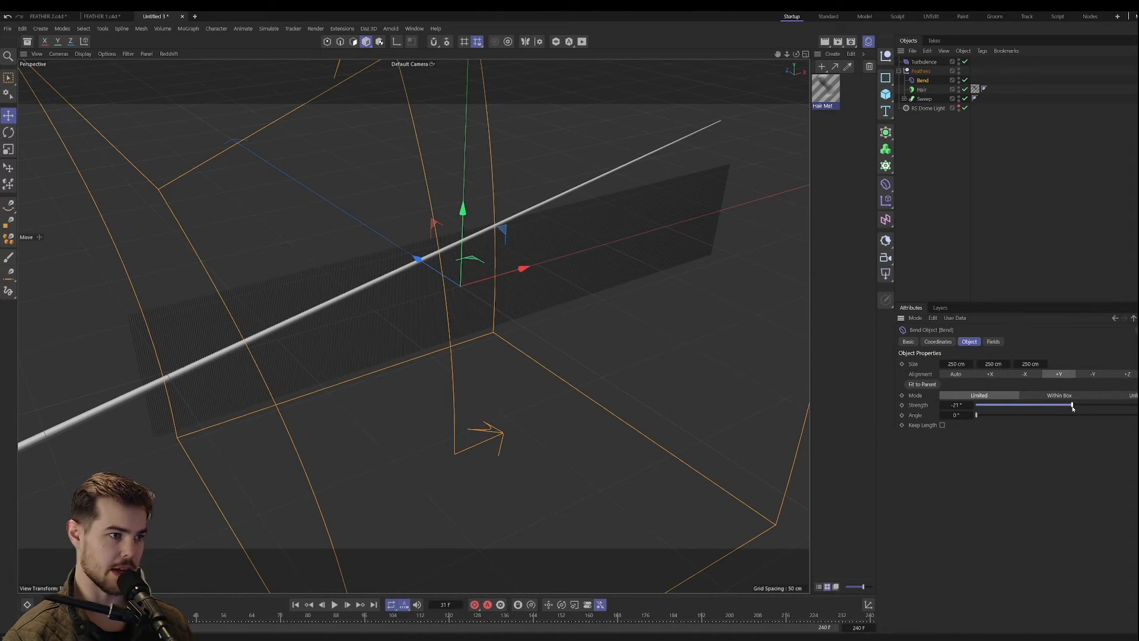
Step: Set the n-Side shaft spline to type B-Spline with Uniform intermediate points and a number of 17
left_click(925, 99)
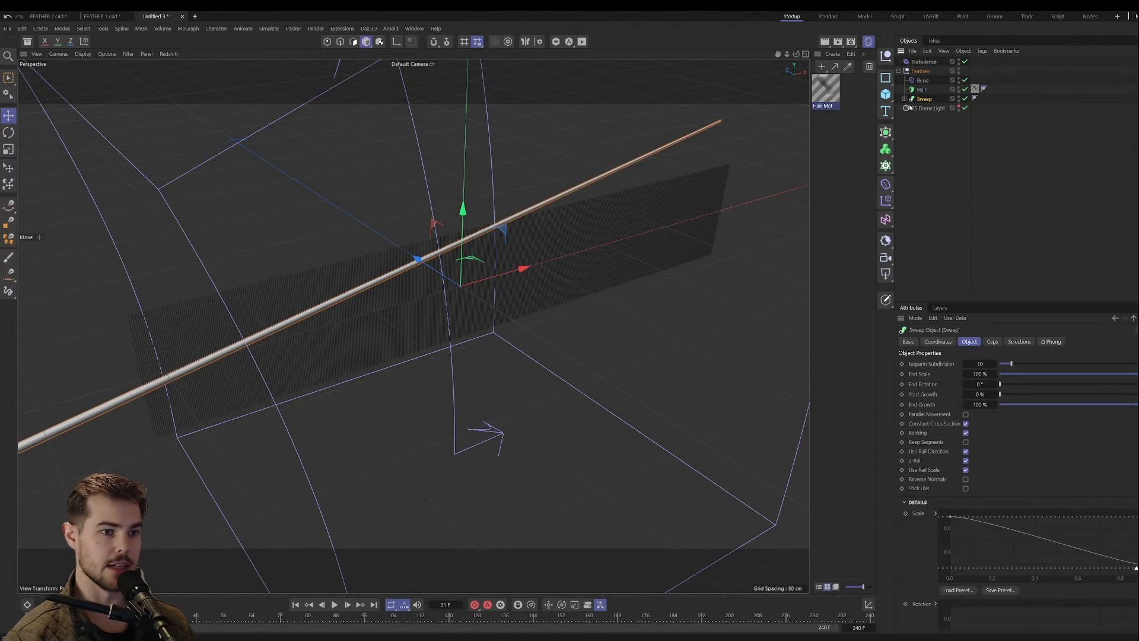
left_click(904, 99)
left_click(930, 117)
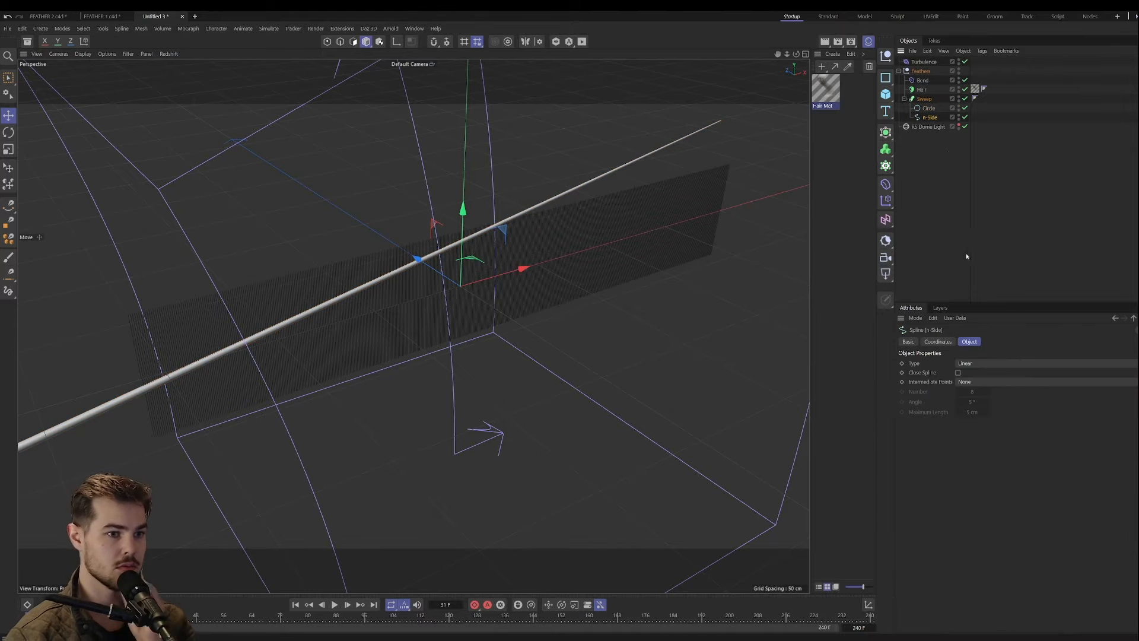
left_click(979, 382)
left_click(977, 423)
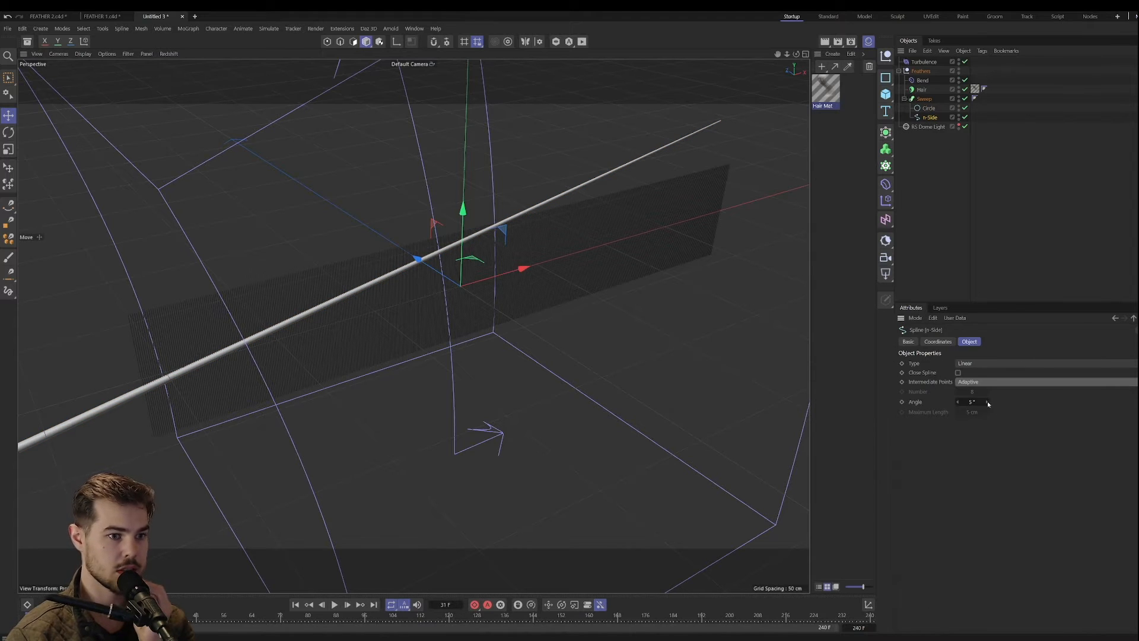
left_click(979, 382)
left_click(976, 414)
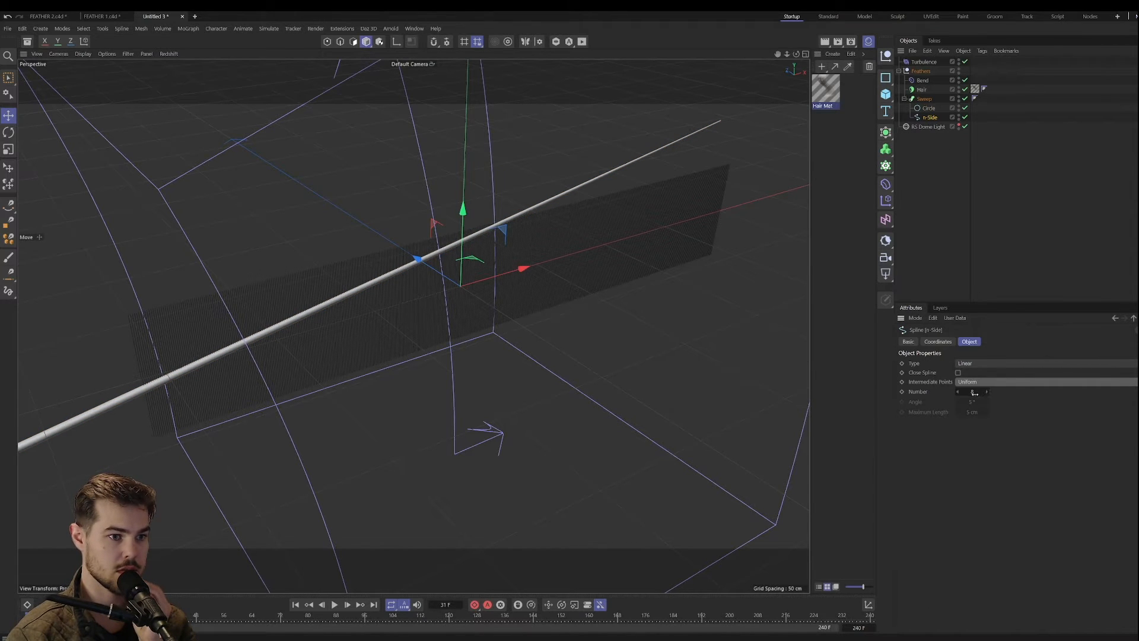
left_click_drag(973, 391, 976, 391)
left_click(968, 363)
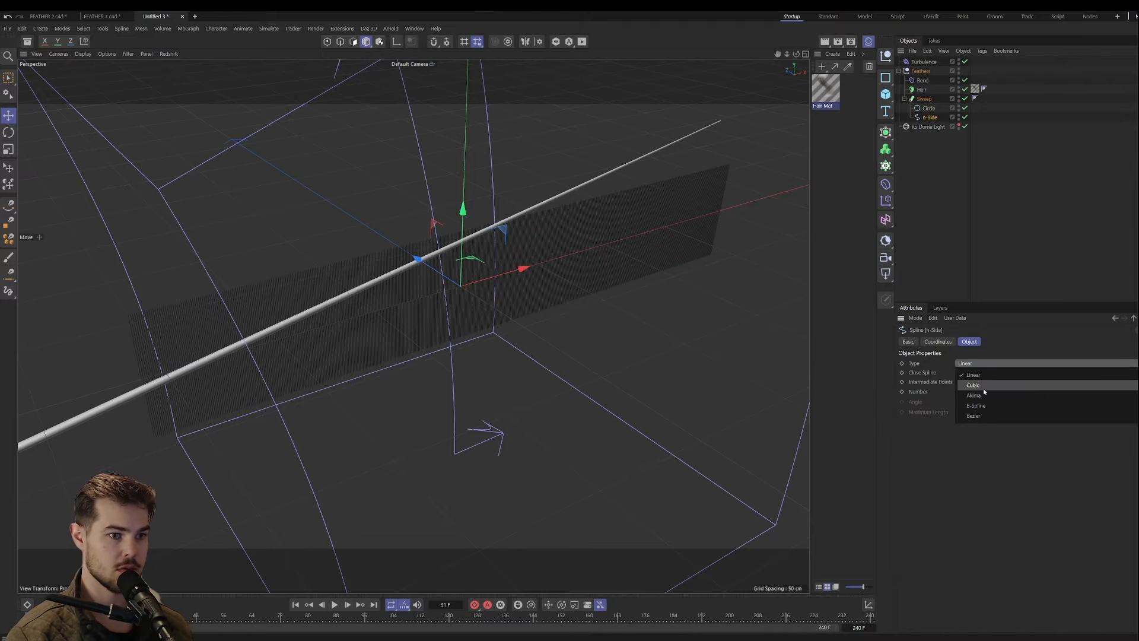
left_click(978, 405)
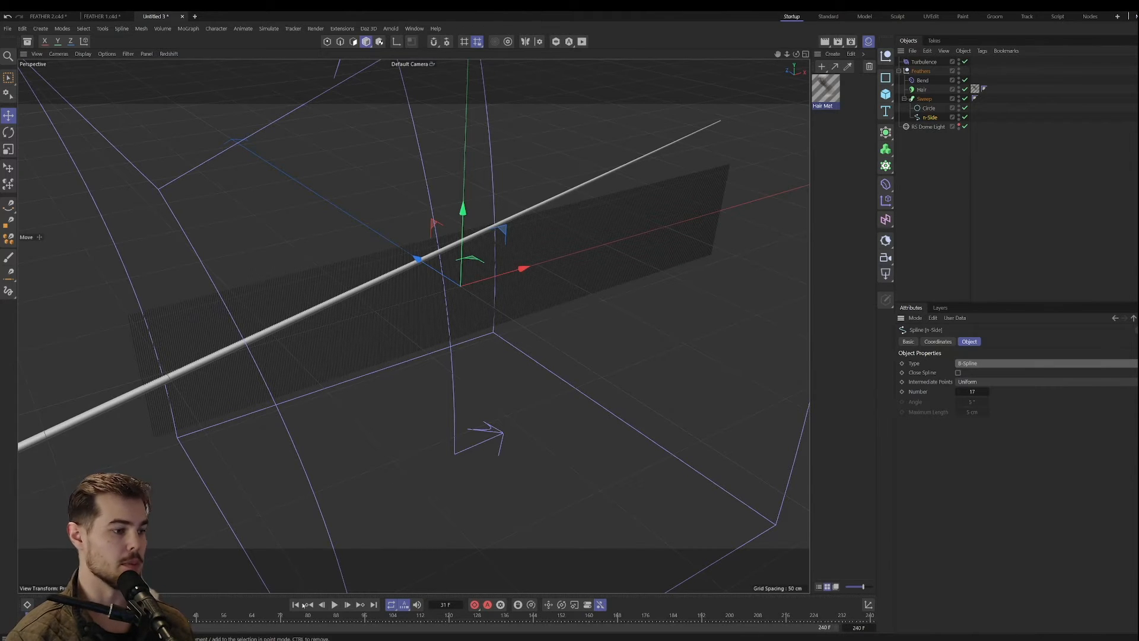
Step: Try a Bend strength of -29° on the feather, and delete the Bend deformer
scroll(367, 293, "down", 3)
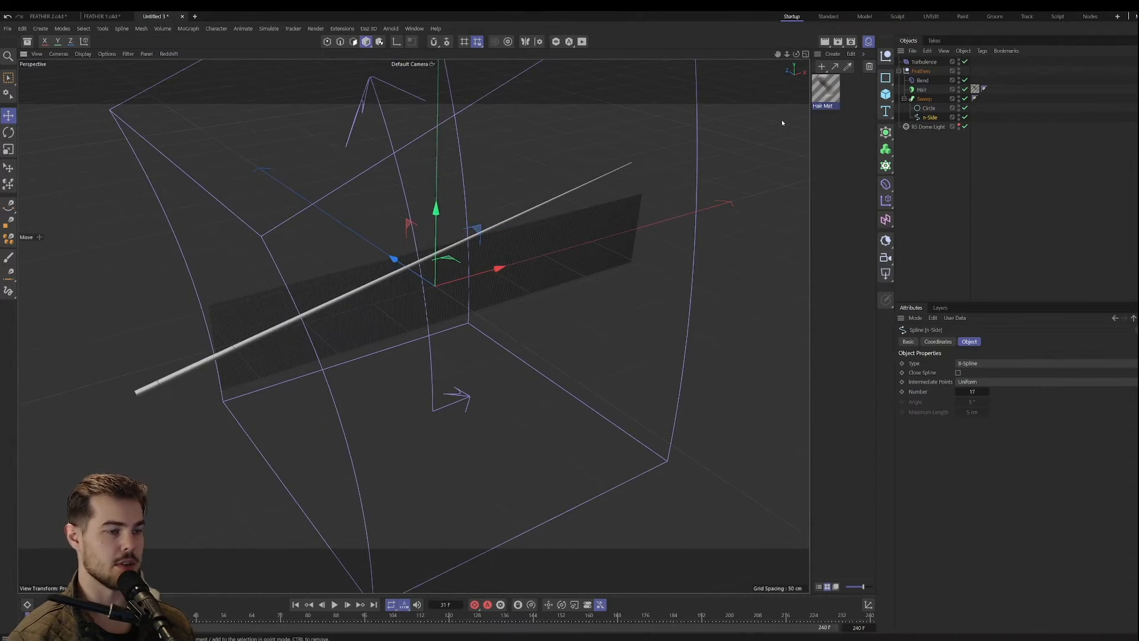
left_click(922, 80)
left_click_drag(1087, 409, 1071, 407)
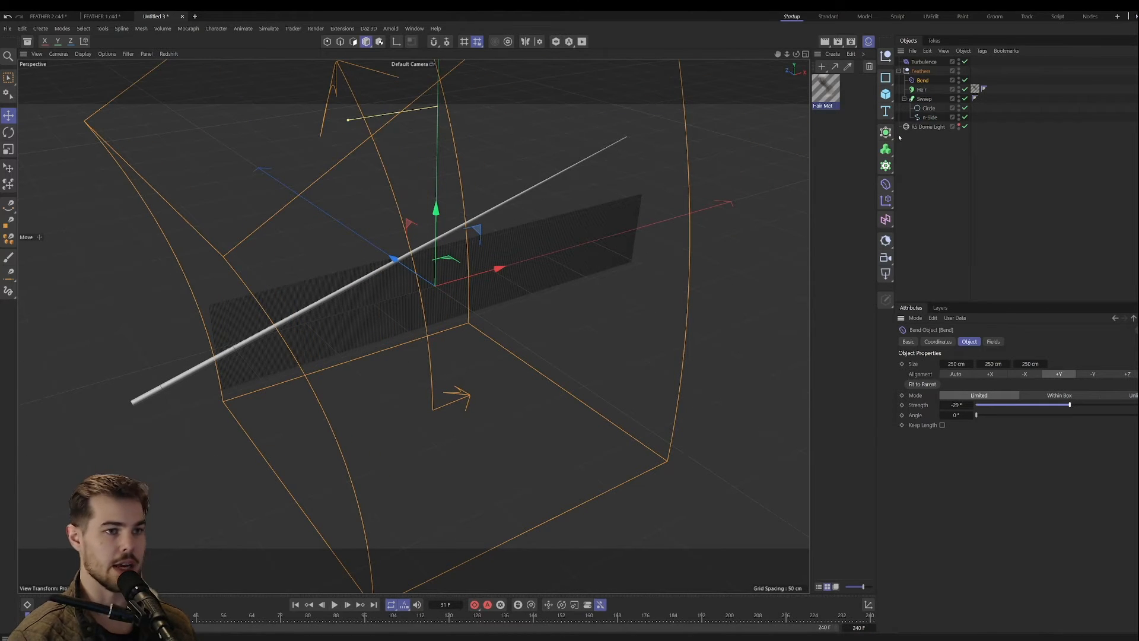
left_click_drag(324, 308, 293, 282, "alt")
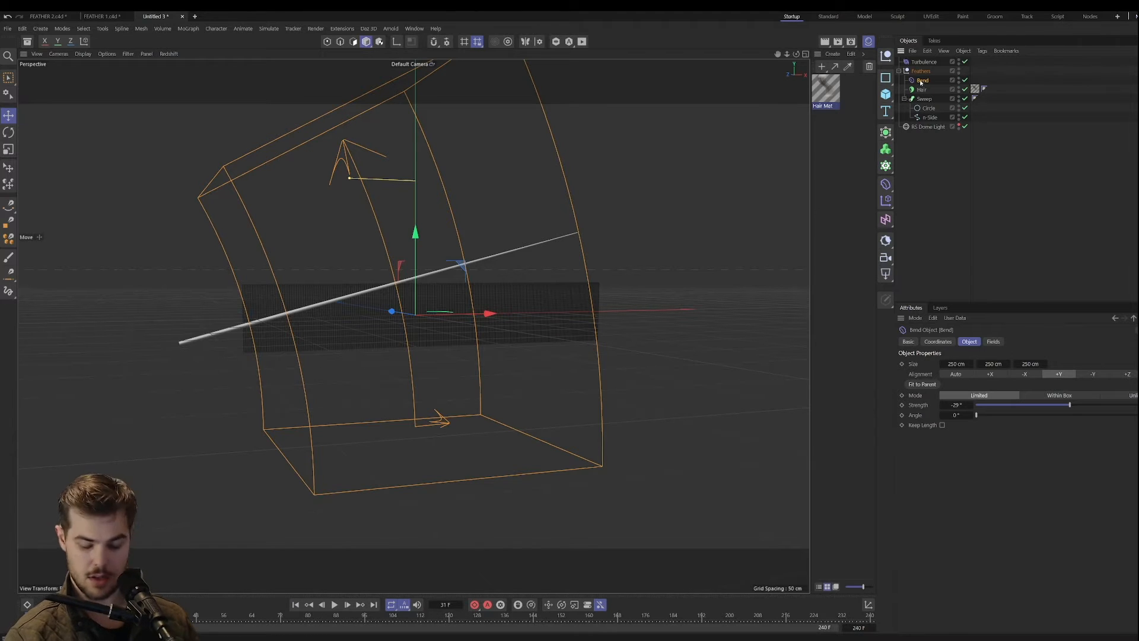
key("Delete")
Step: Sketch a two-point Bezier spline in the Front view, curving from below the feather up past its tip
left_click(9, 206)
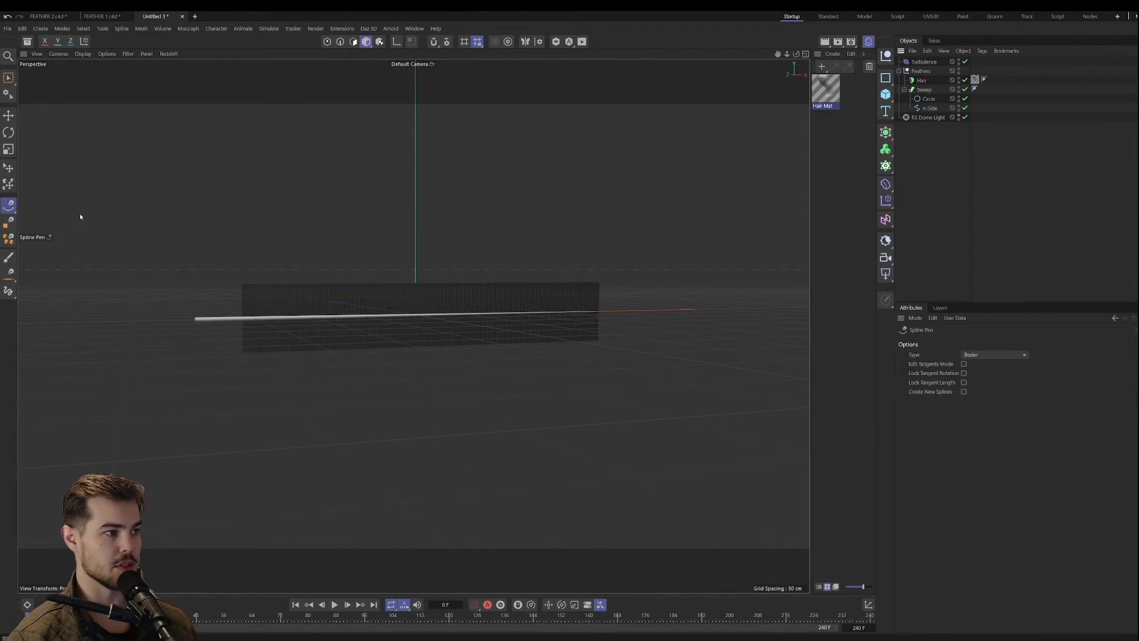
middle_click(369, 313)
middle_click(475, 313)
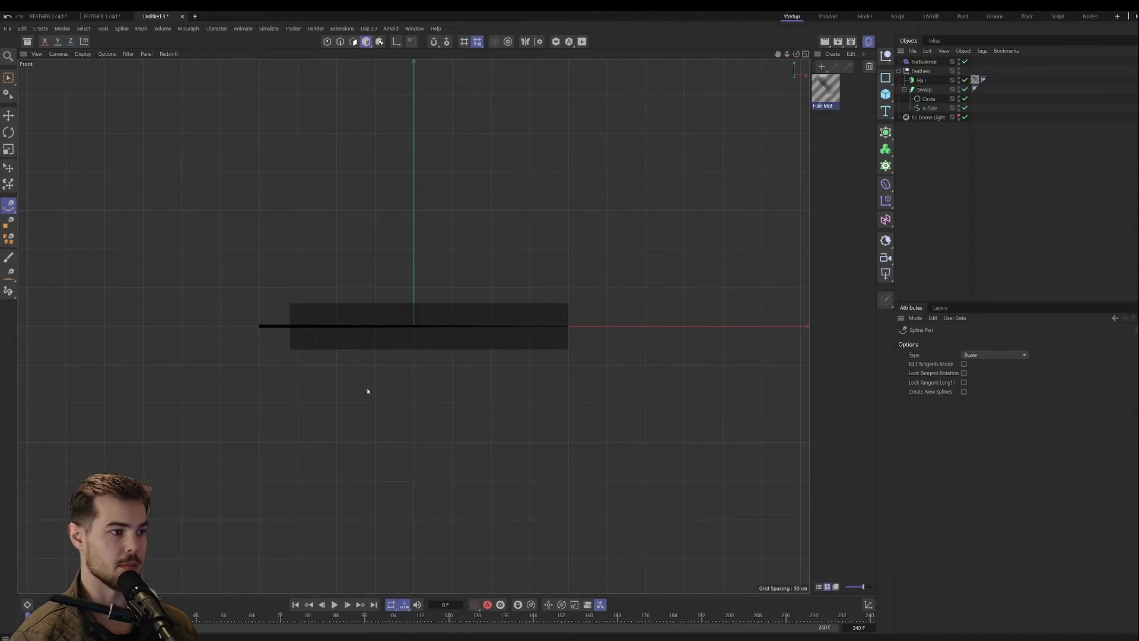
left_click(314, 398)
mouse_move(633, 268)
left_mouse_down()
mouse_move(623, 211)
mouse_move(664, 185)
left_mouse_up()
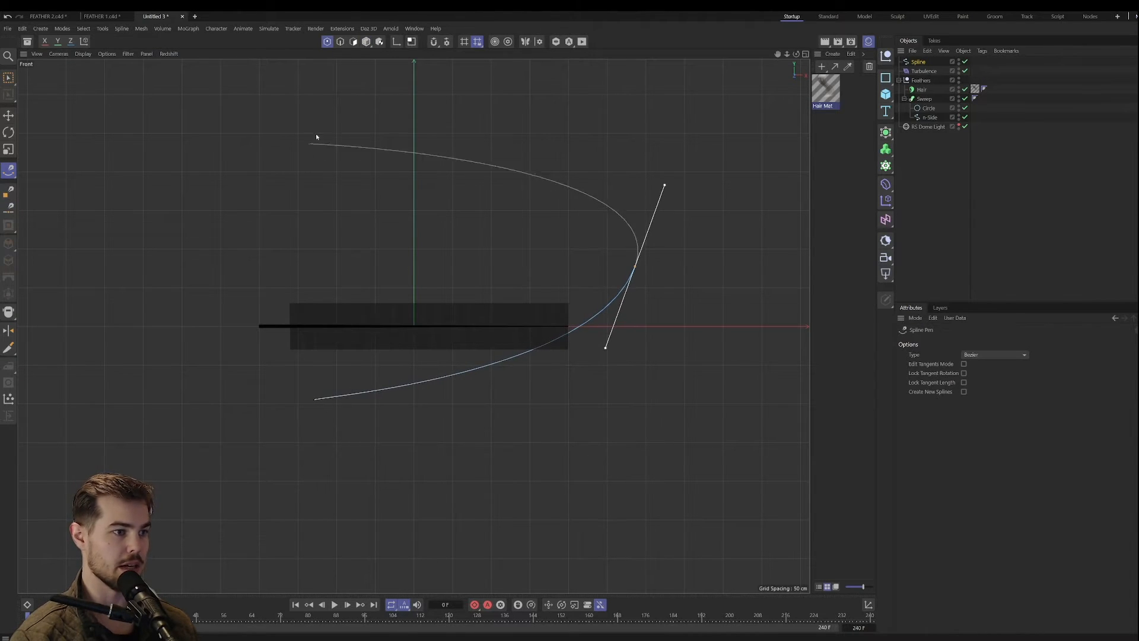
left_click(367, 42)
middle_click(412, 163)
middle_click(277, 168)
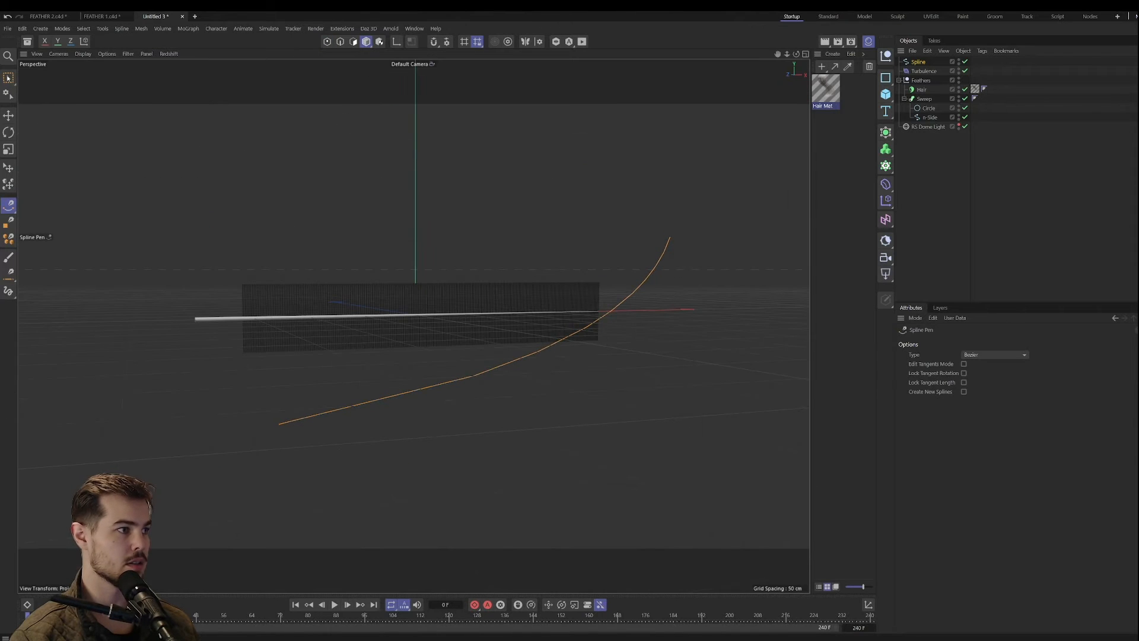
Step: Add a Feathers hair object and nest the curved spline under it to grow barbs along the curve
left_click(8, 78)
left_click_drag(504, 265, 481, 264, "alt")
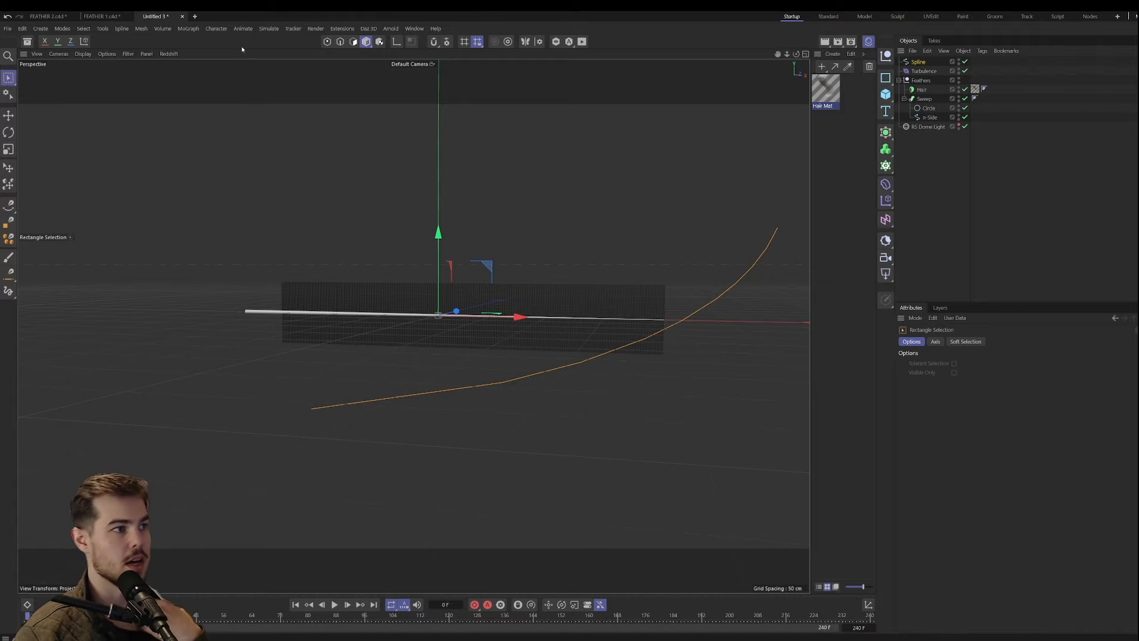
left_click(269, 28)
mouse_move(299, 152)
left_click(339, 157)
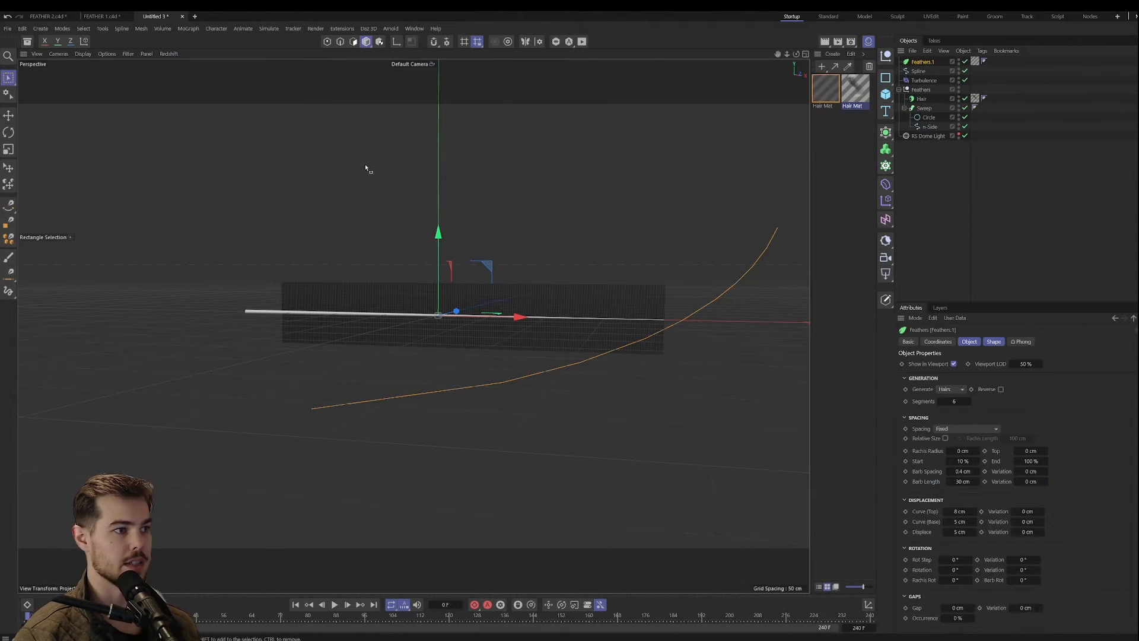
left_click(918, 71)
left_click_drag(706, 332, 740, 223, "alt")
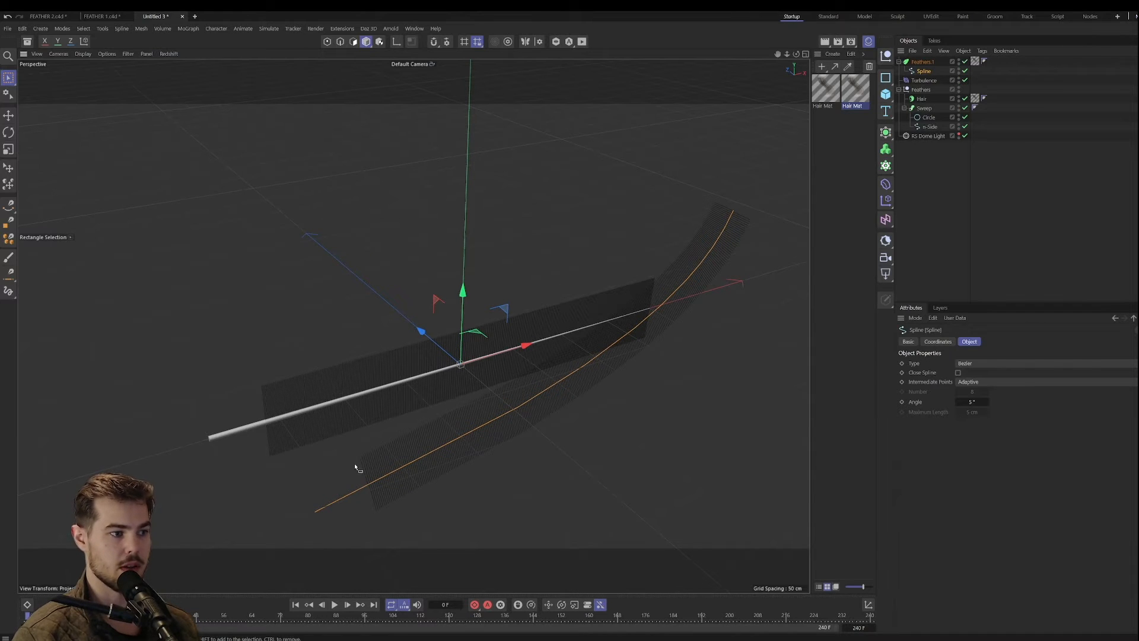
left_click_drag(608, 228, 514, 302, "alt")
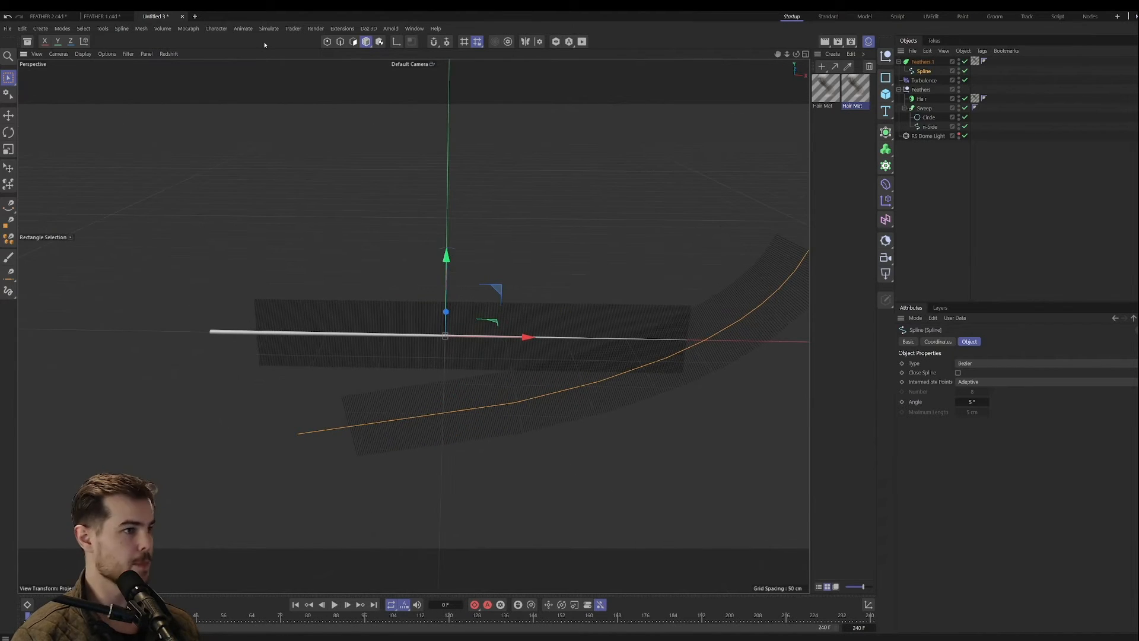
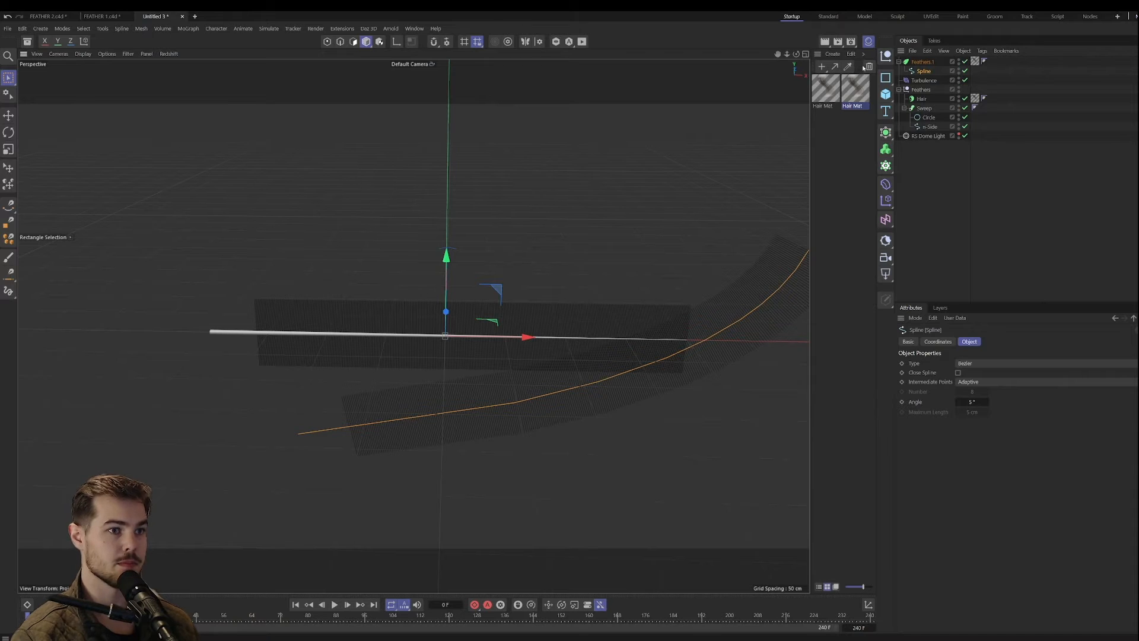
Step: Delete both hair materials and every object except the RS Dome Light
left_click(827, 91)
left_click(855, 95, "shift")
key("Delete")
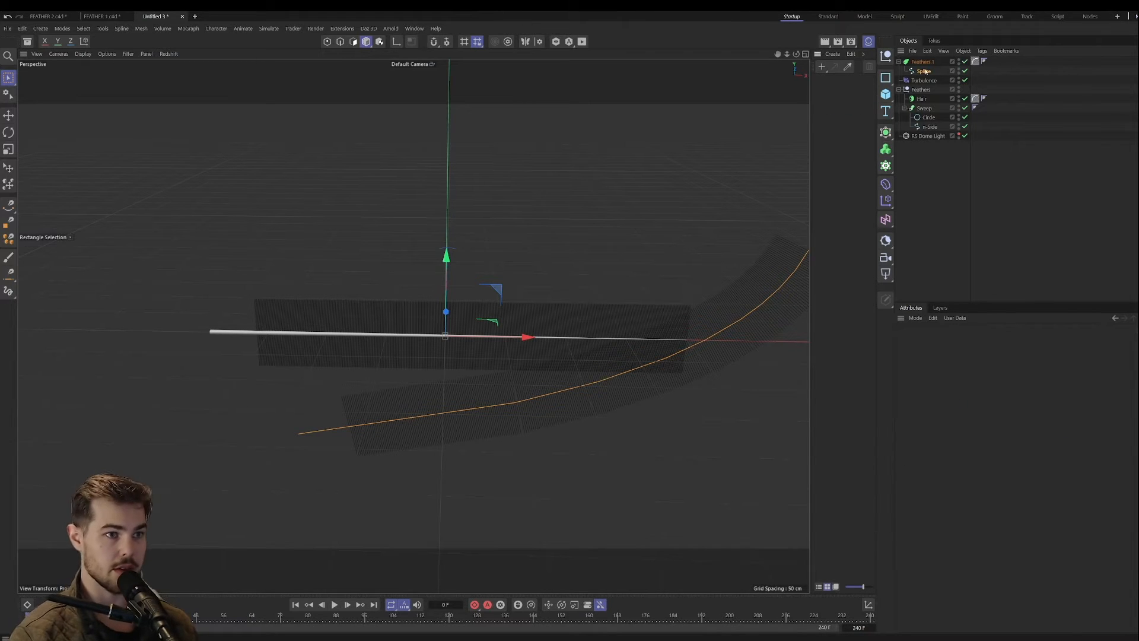
left_click(927, 126, "shift")
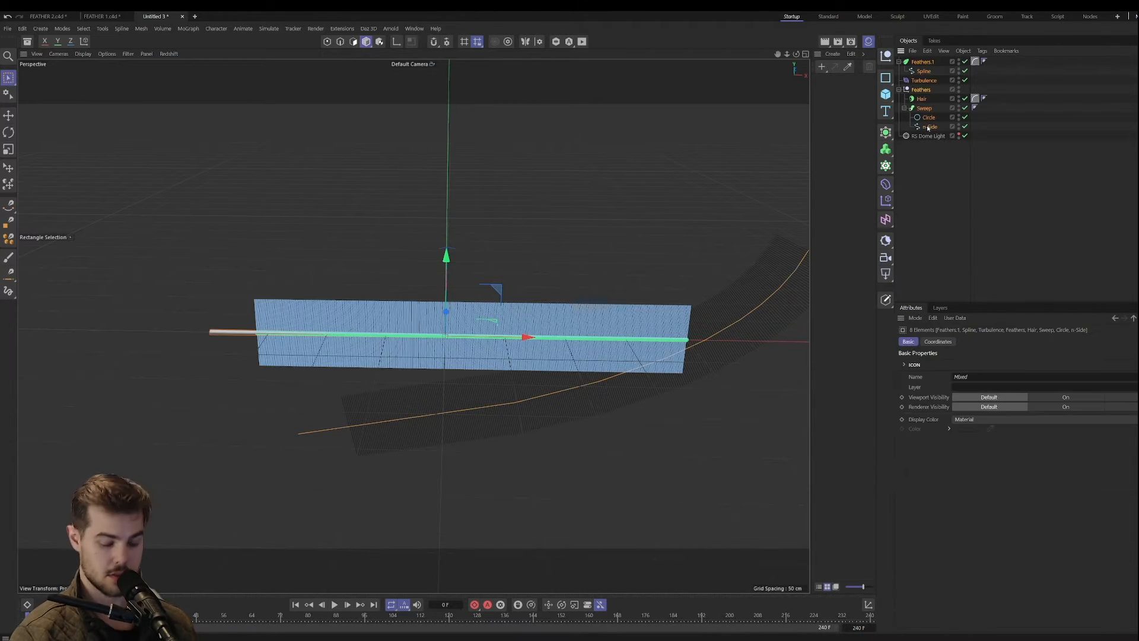
key("Delete")
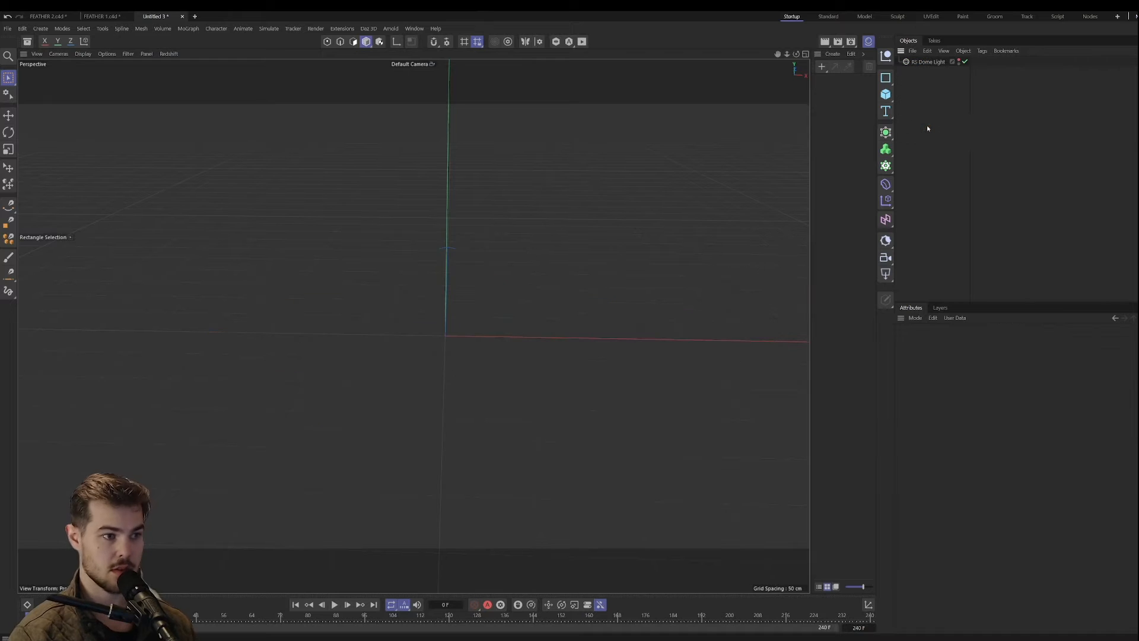
Step: Draw a shallow, downward-bowed two-point Bezier spline along the X axis in the Front view
left_click(868, 42)
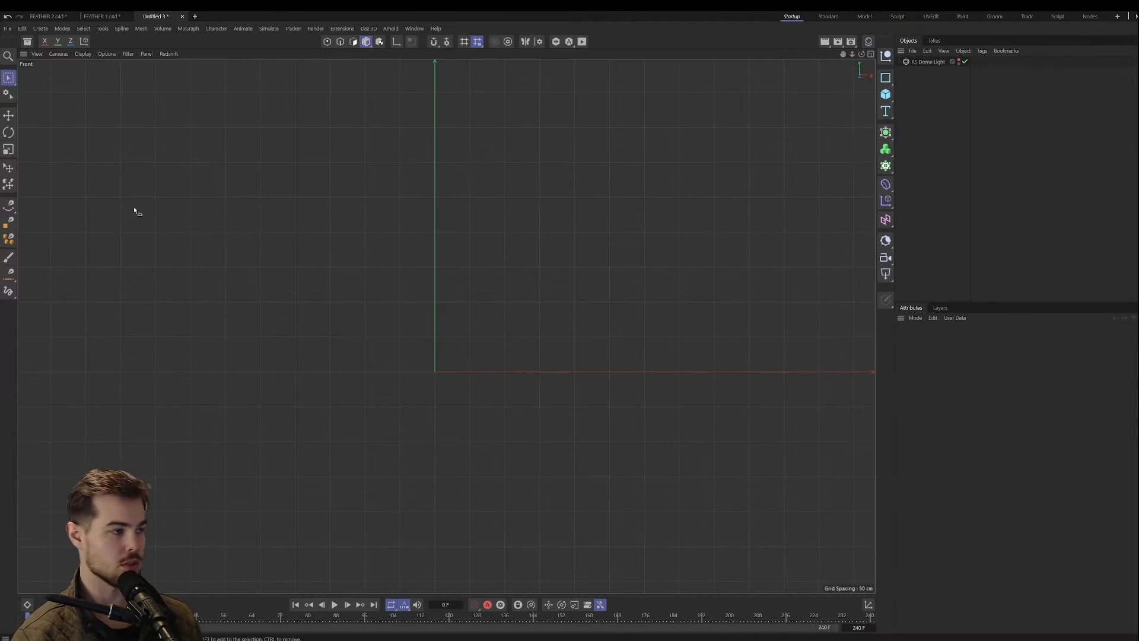
left_click(8, 205)
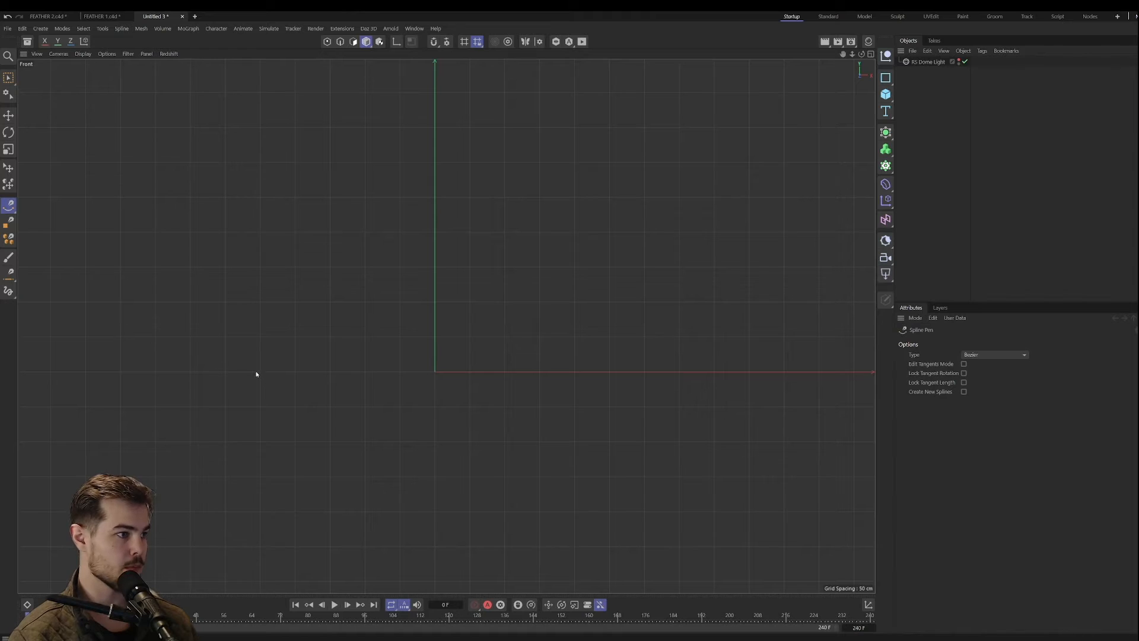
left_click_drag(270, 372, 274, 373)
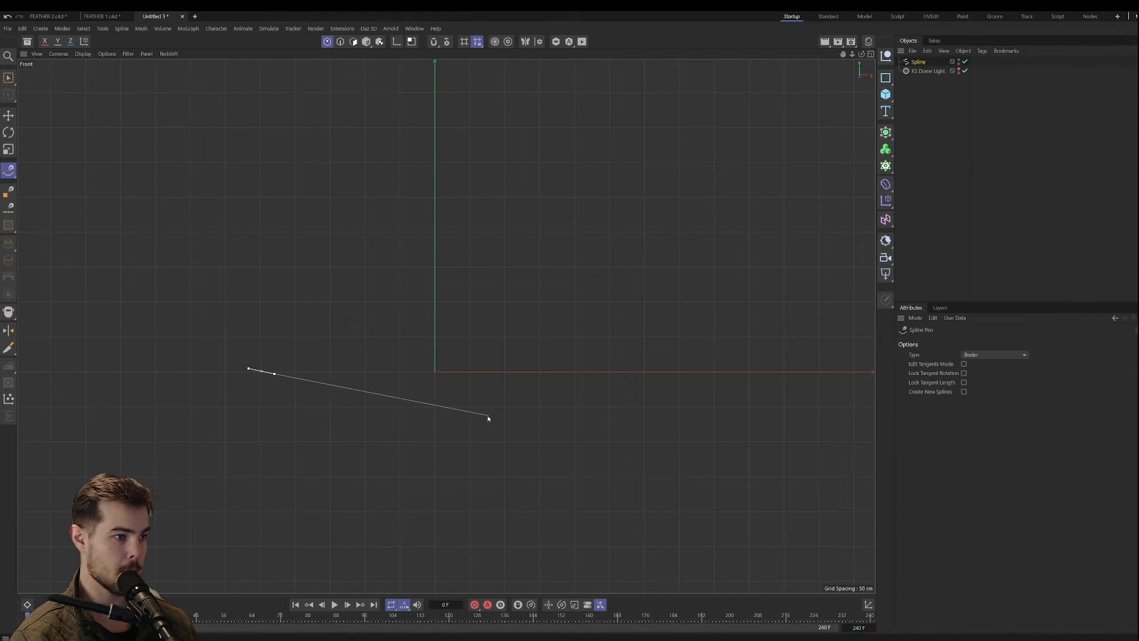
left_click_drag(625, 381, 748, 358)
left_click(366, 41)
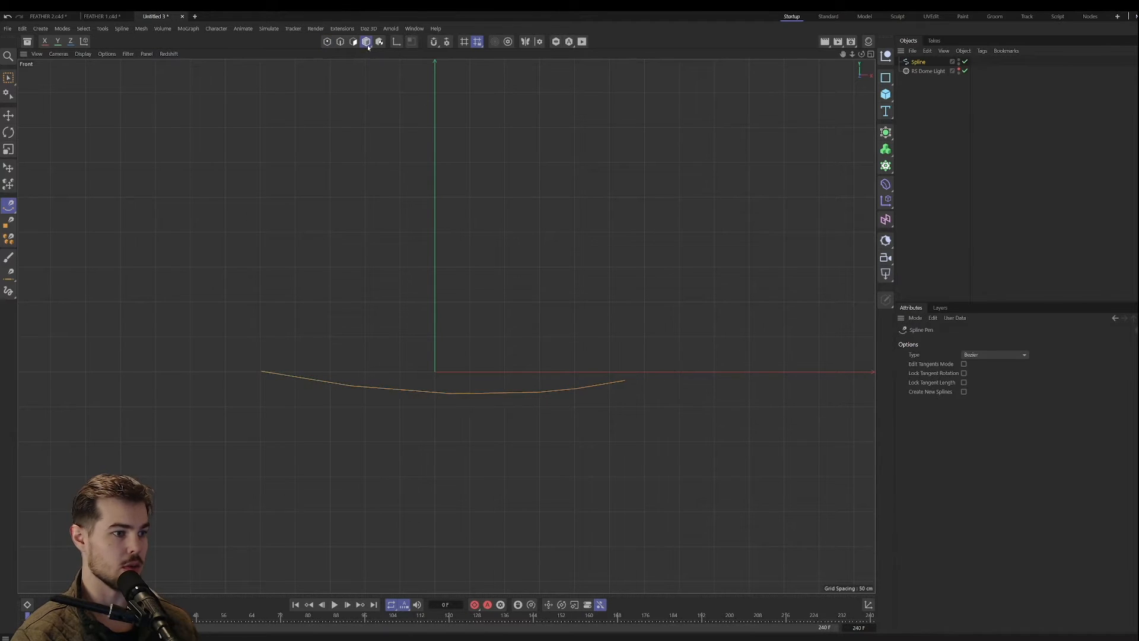
left_click(9, 78)
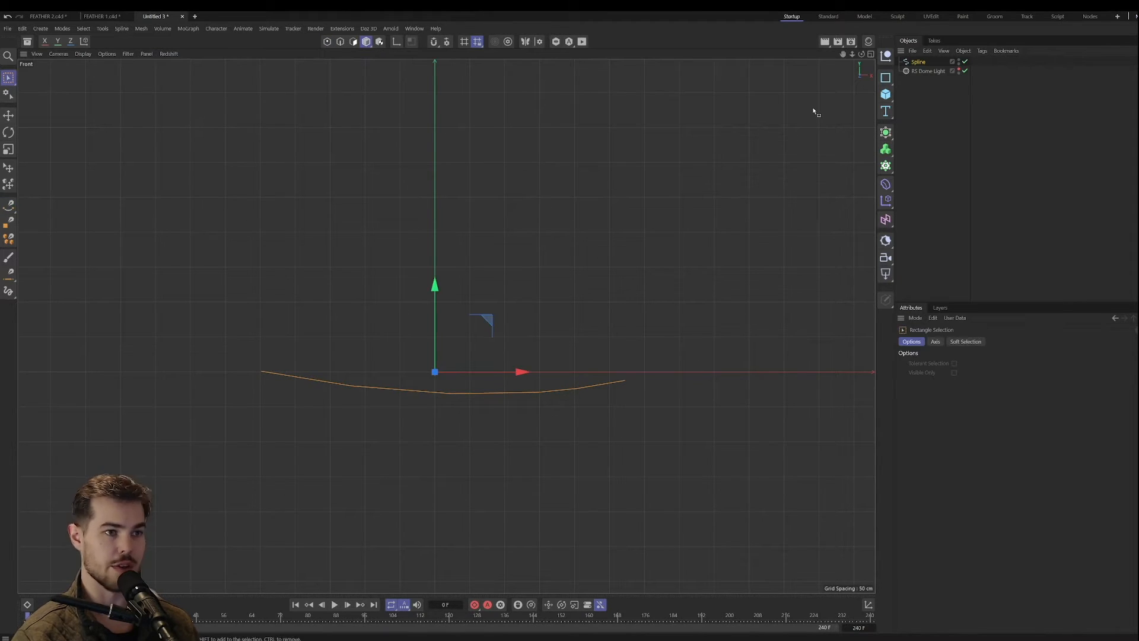
Step: Set the spline's intermediate points to Uniform with a number of 50
key("F1")
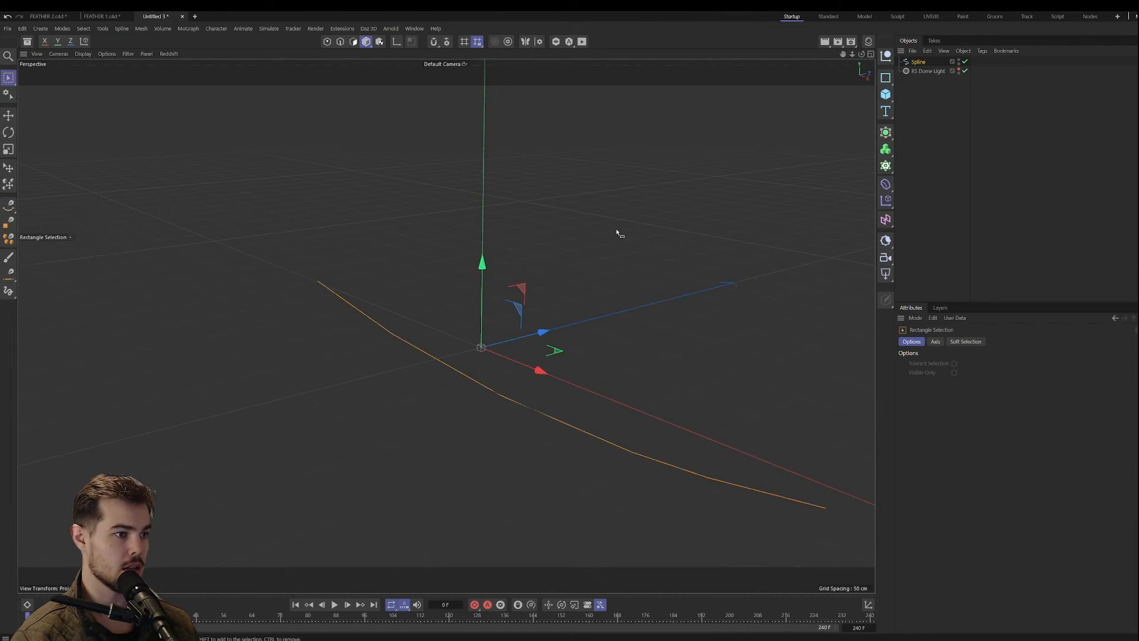
left_click_drag(617, 232, 700, 214, "alt")
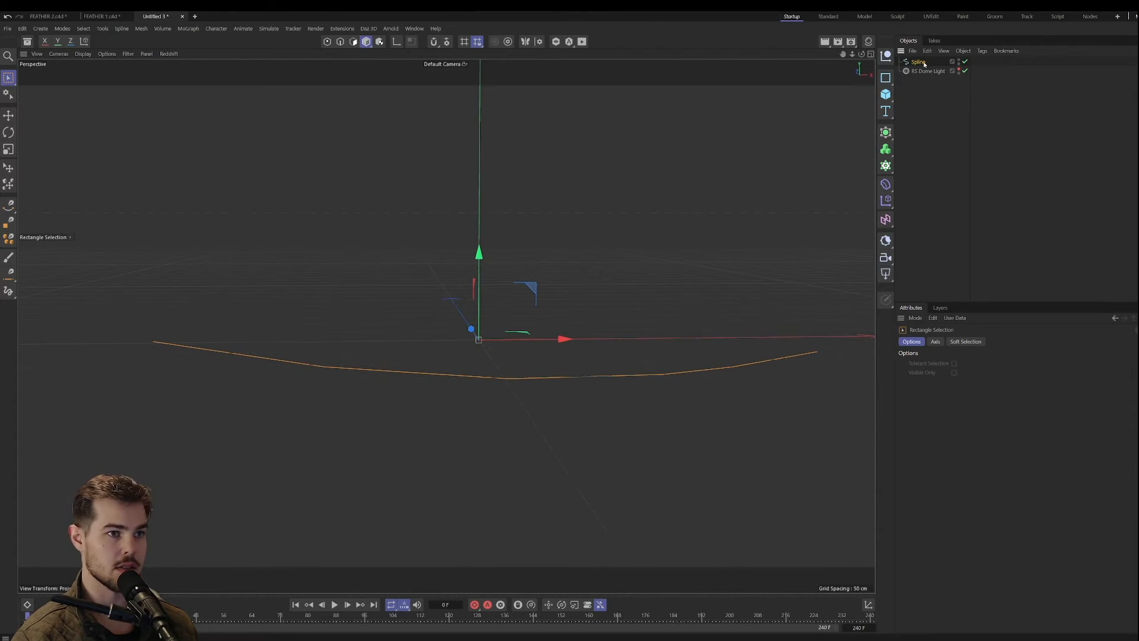
left_click(922, 63)
left_click(985, 383)
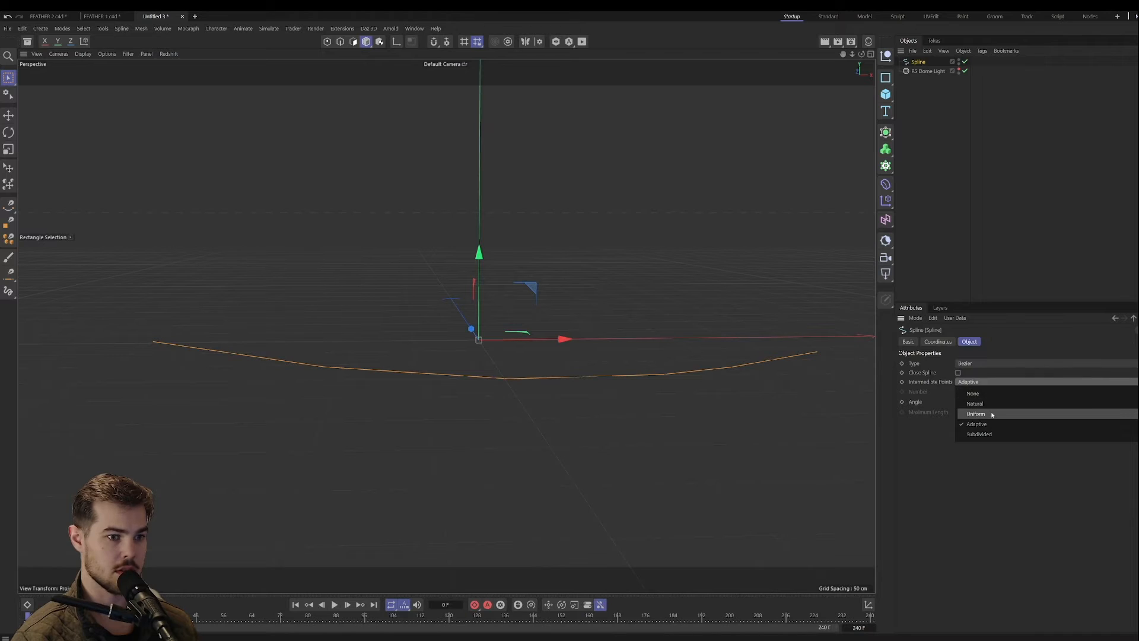
left_click(976, 410)
left_click_drag(971, 392, 991, 391)
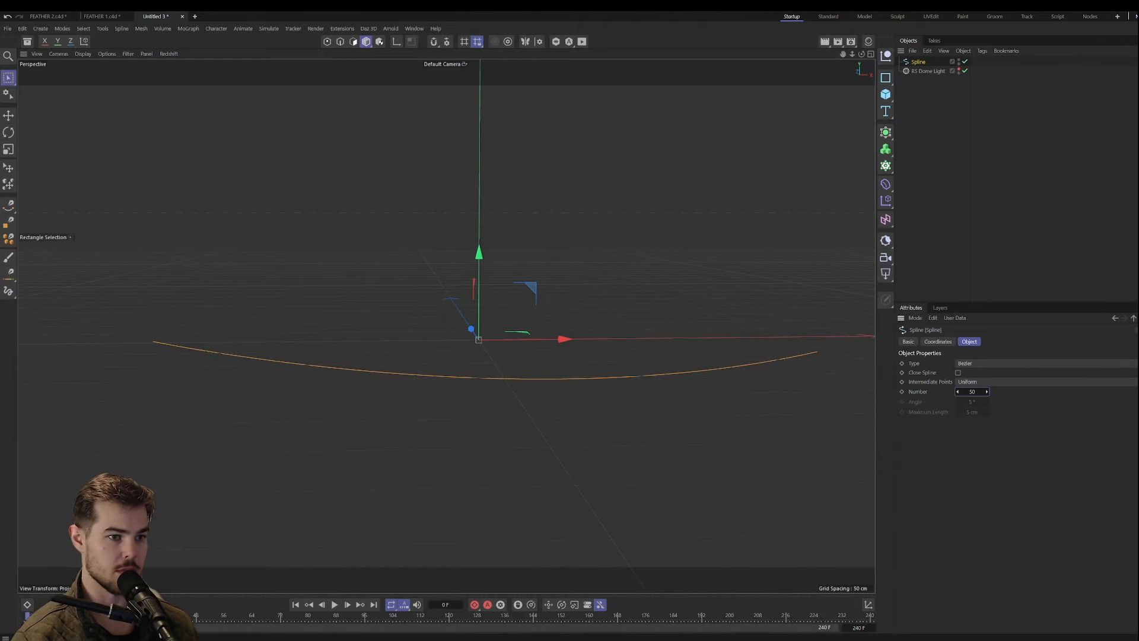
left_click(935, 150)
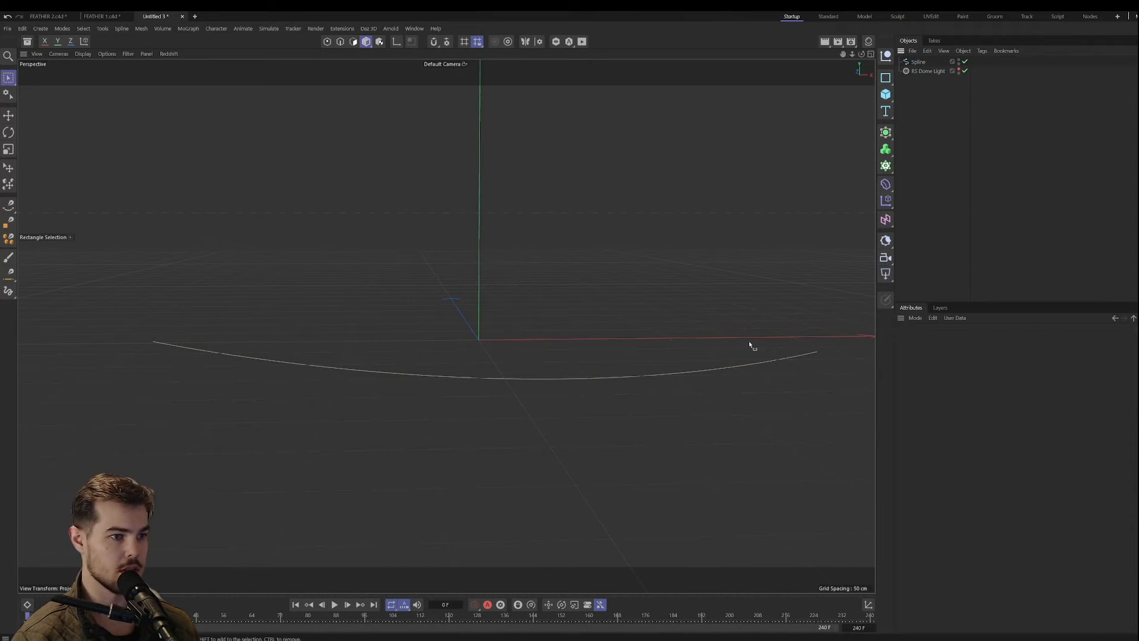
Step: Add a Circle spline with a radius of 3 cm
left_click(891, 82)
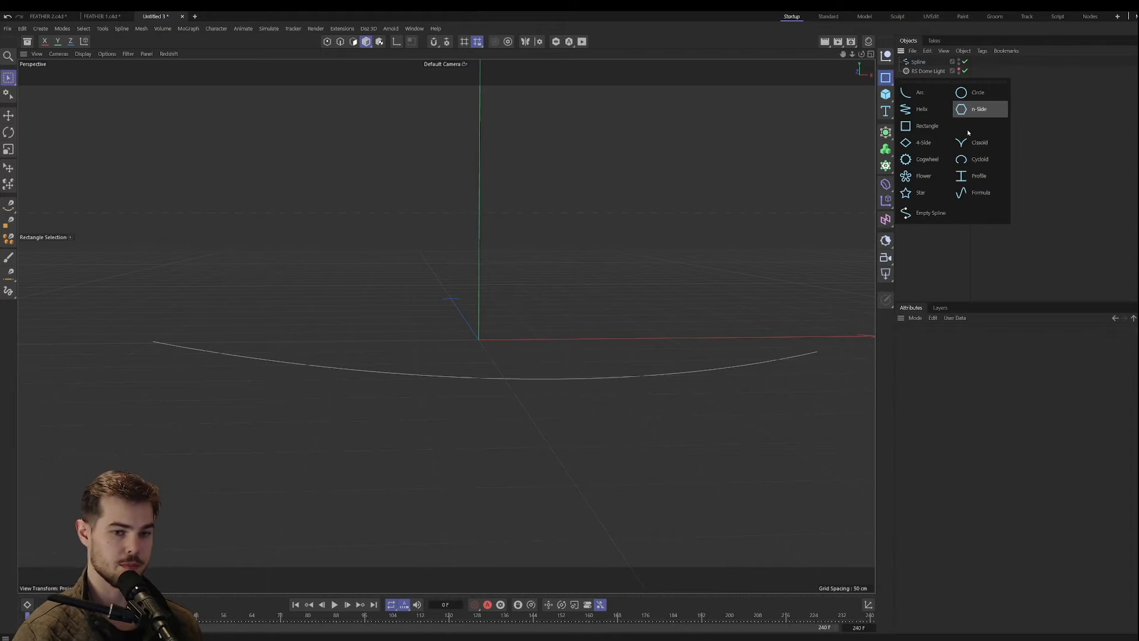
left_click(974, 93)
double_click(973, 382)
type("3")
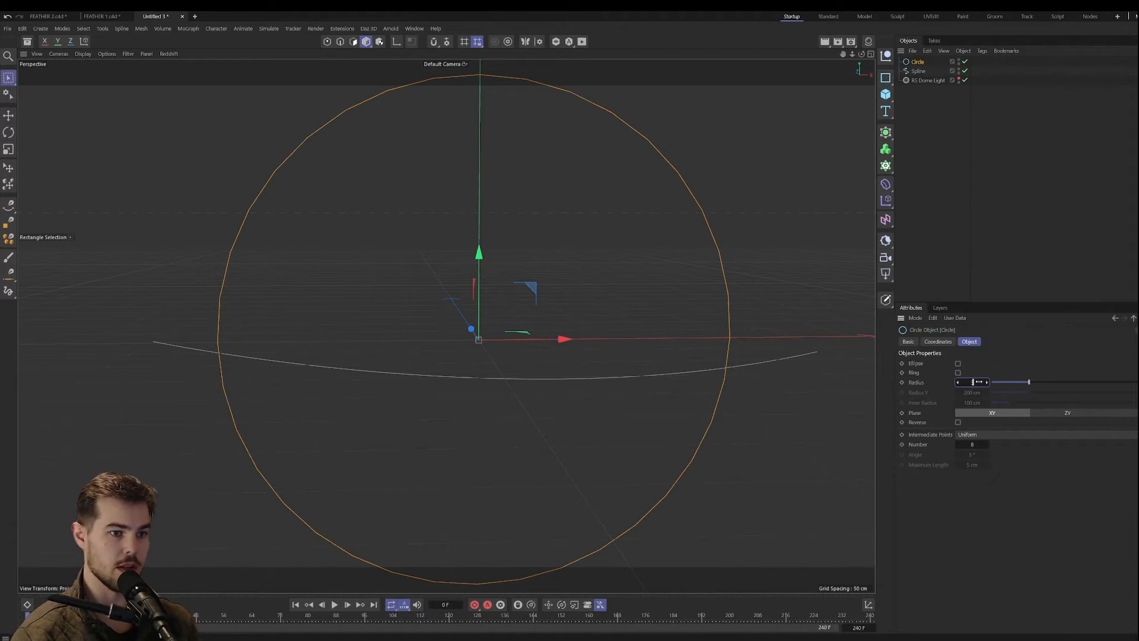
key("Return")
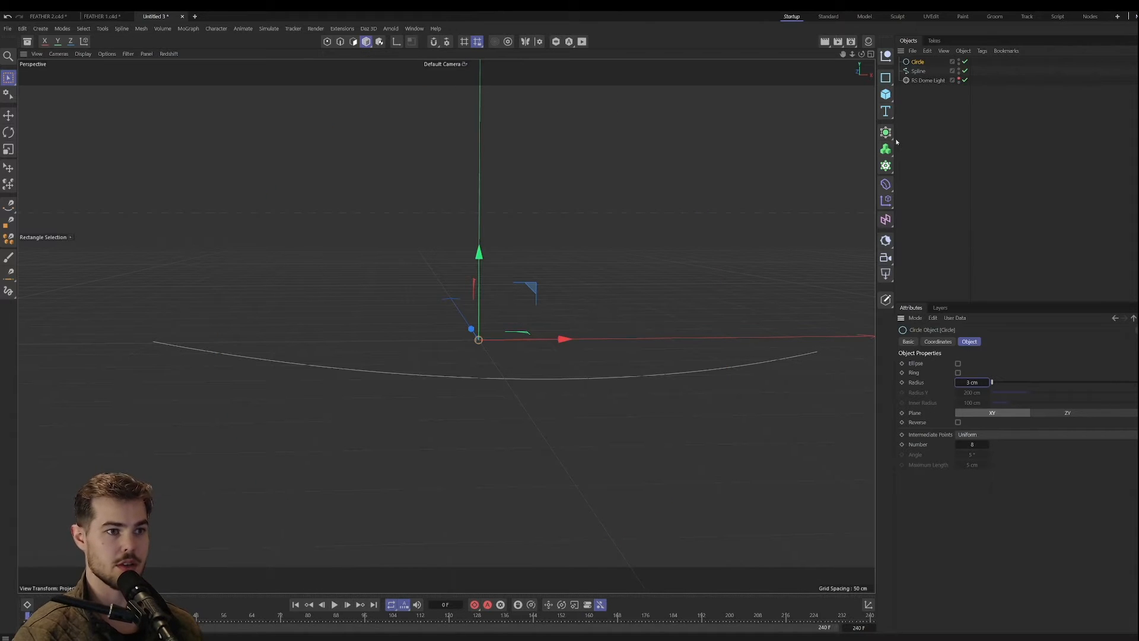
Step: Add a Sweep generator and nest the circle and the drawn spline inside it
left_click(886, 165)
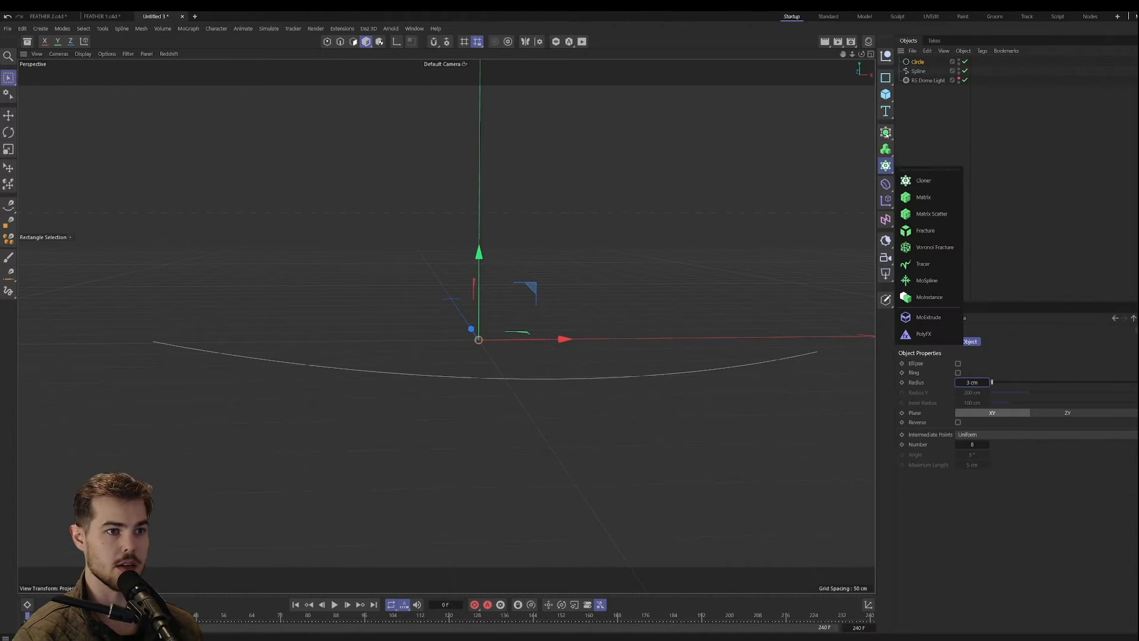
left_click(886, 133)
left_click(962, 185)
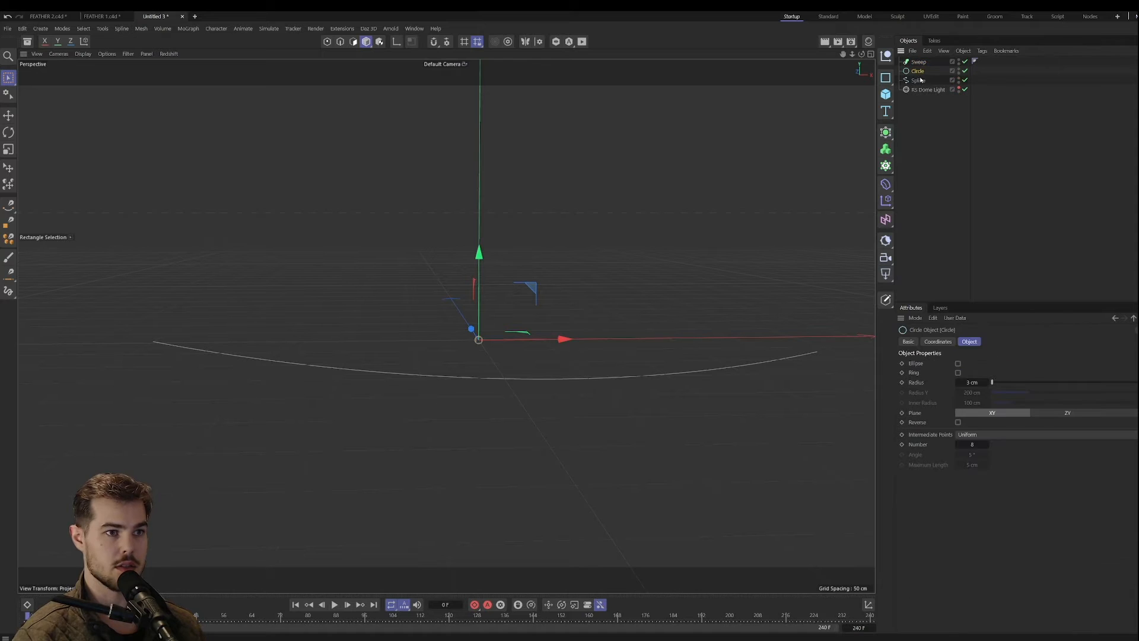
left_click(920, 80, "shift")
left_click_drag(919, 73, 920, 63)
left_click_drag(478, 312, 558, 350, "alt")
Step: Taper the sweep by lowering the end point of its Scale curve to about 0.2
left_click(919, 62)
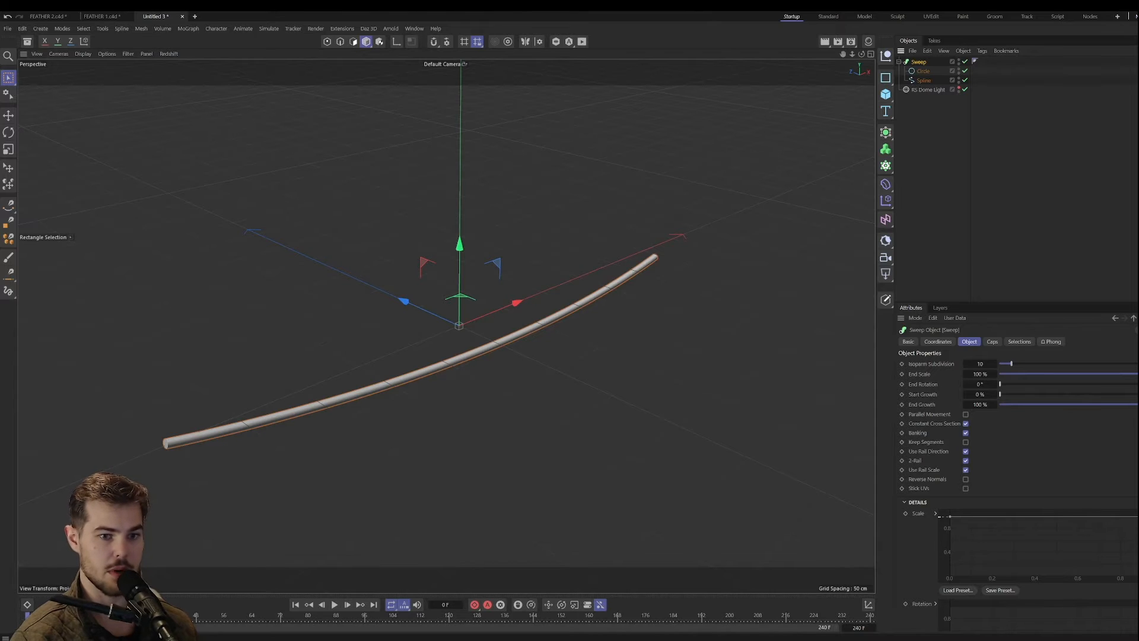
left_click_drag(1137, 516, 1137, 563)
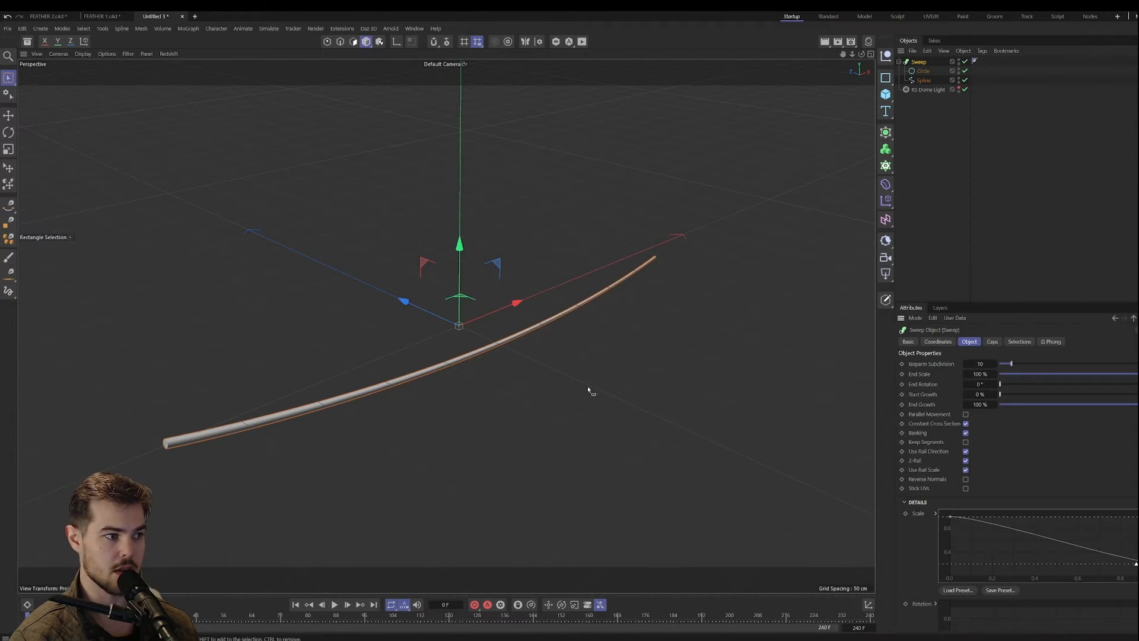
left_click_drag(589, 391, 465, 372, "alt")
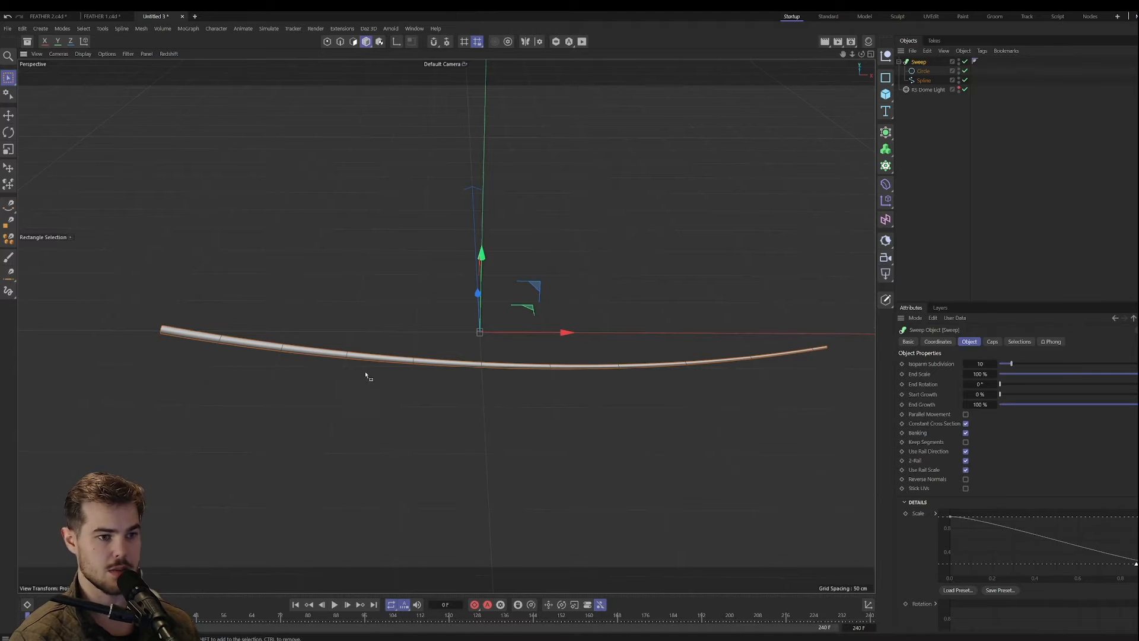
Step: Round the sweep's start and end caps with a 5.34 cm bevel, 6 subdivisions and 100 % tension
left_click_drag(366, 376, 304, 357, "alt")
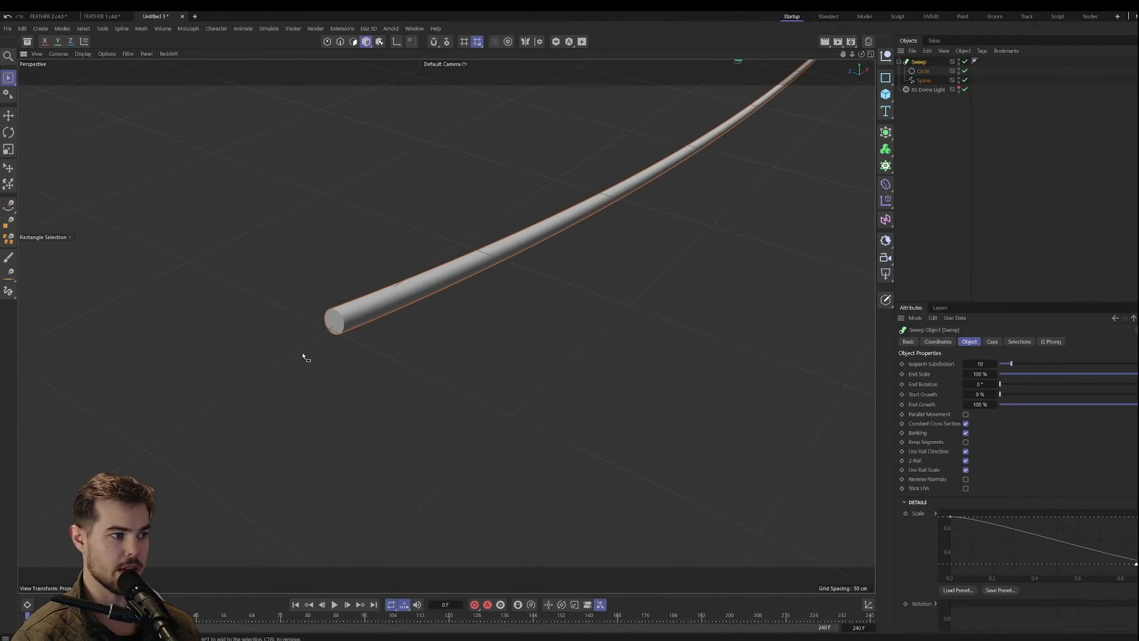
scroll(342, 328, "up", 2)
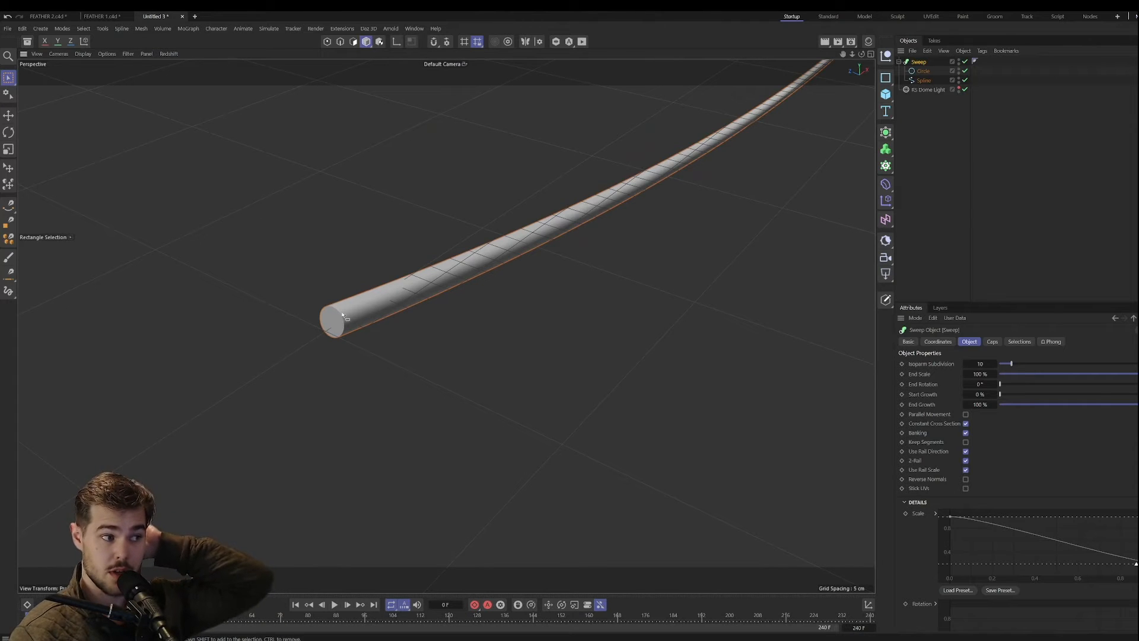
left_click(993, 341)
left_click_drag(983, 440, 1138, 463)
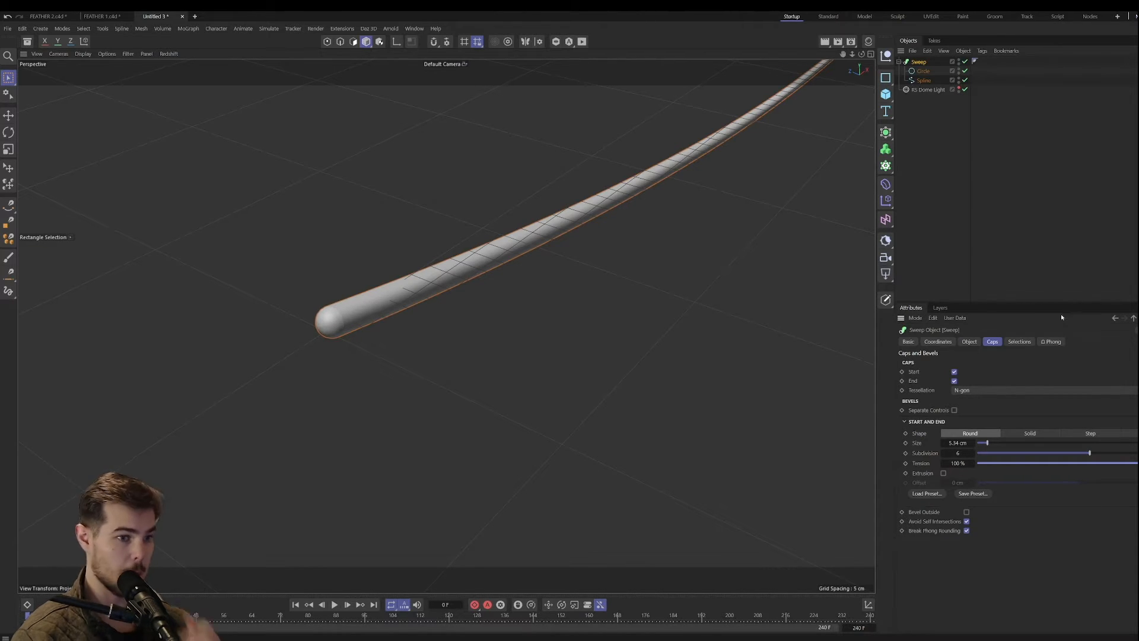
Step: Enable Extrusion on the sweep's cap bevels and set its offset to 7.5 cm
left_click(943, 473)
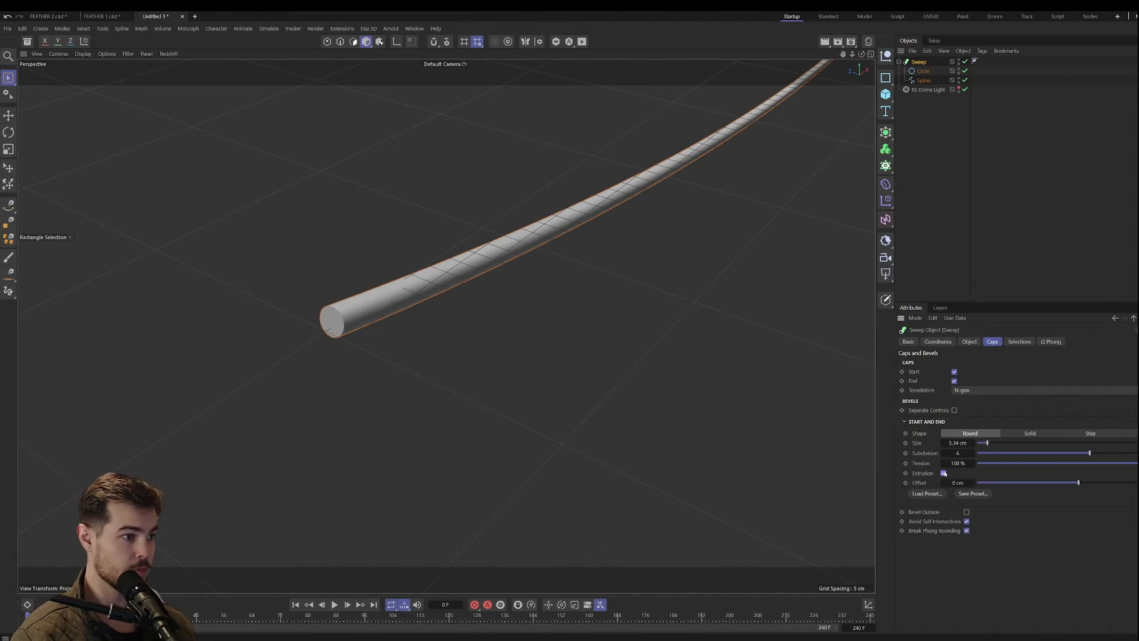
left_click(943, 473)
left_click(943, 473)
left_click_drag(1062, 482, 1087, 482)
Step: Reduce the circle profile's number of intermediate points to 4
left_click_drag(559, 248, 462, 353, "alt")
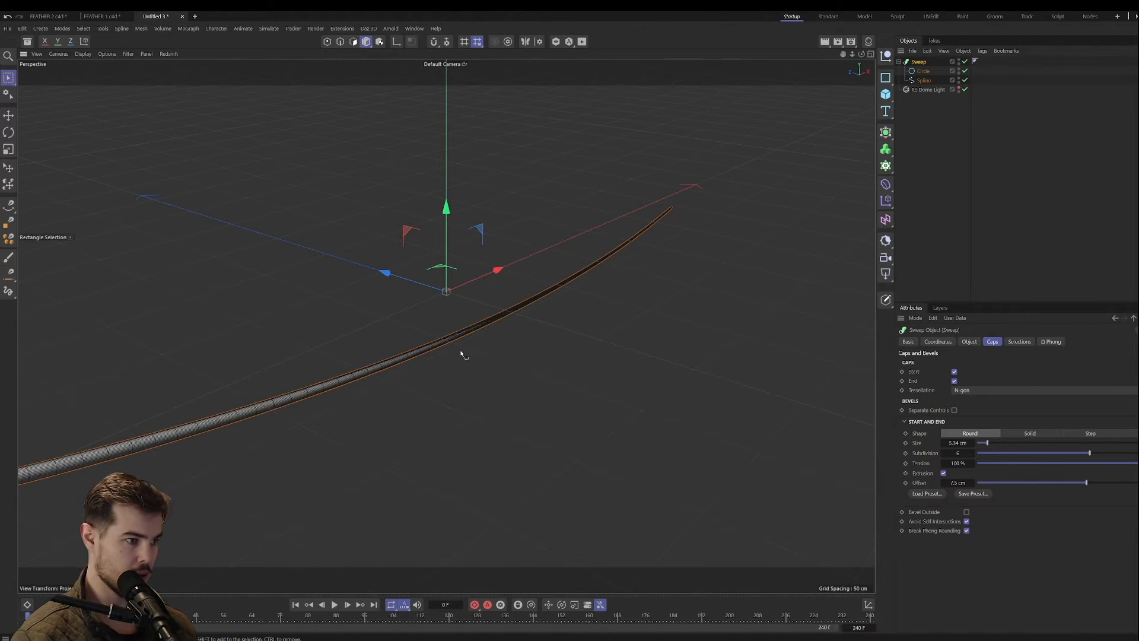
scroll(274, 399, "up", 4)
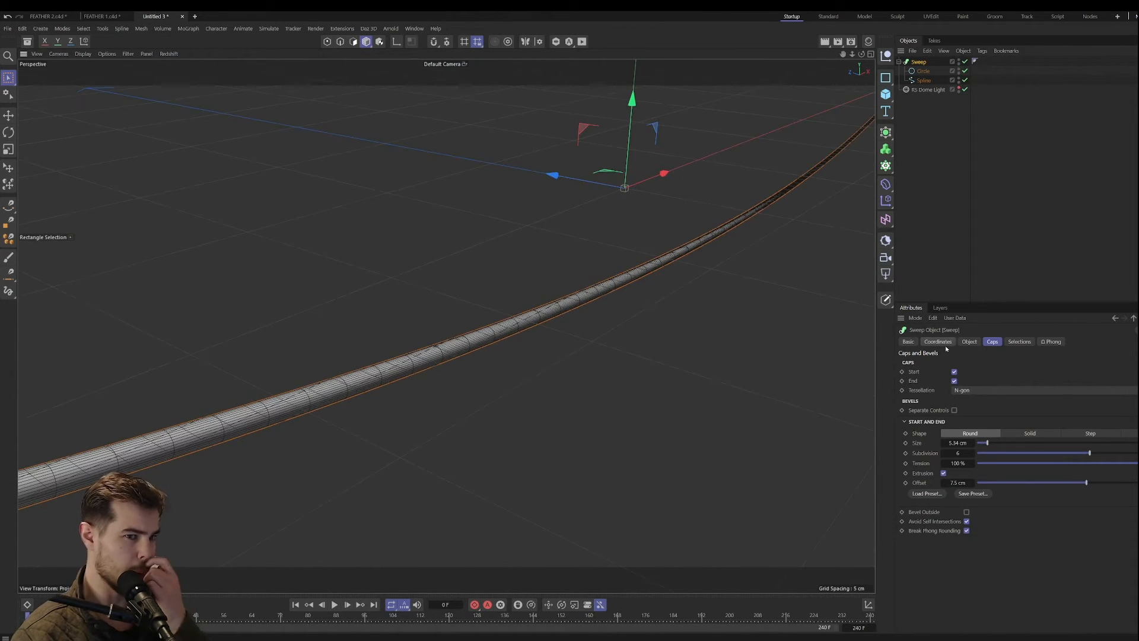
left_click(970, 342)
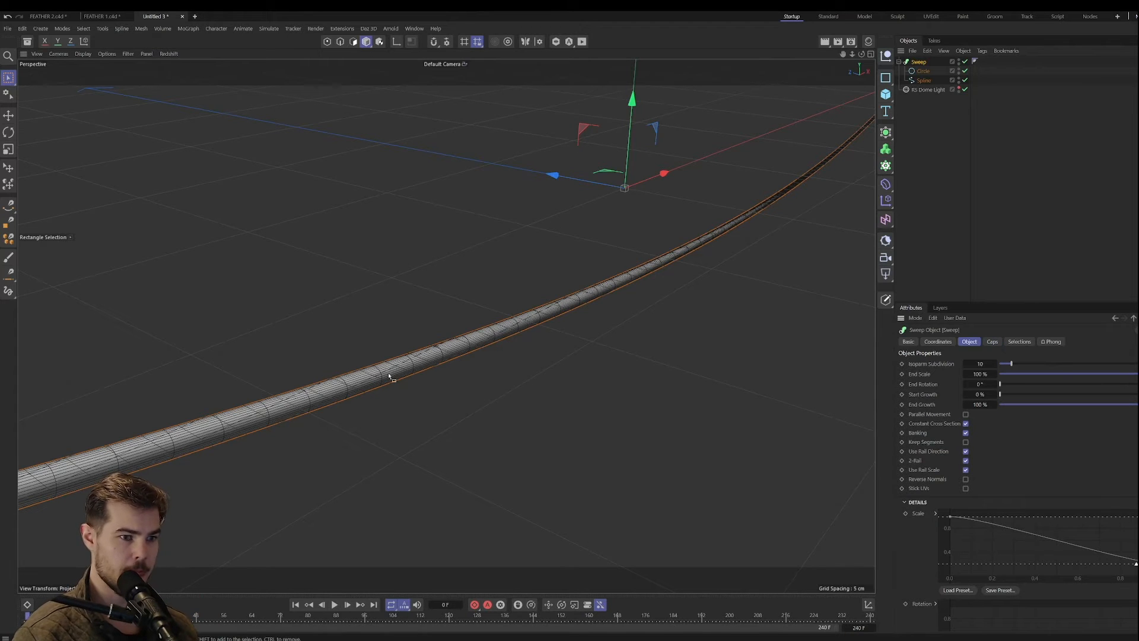
left_click_drag(389, 376, 590, 335, "alt")
scroll(425, 386, "down", 2)
middle_click_drag(424, 386, 495, 364, "alt")
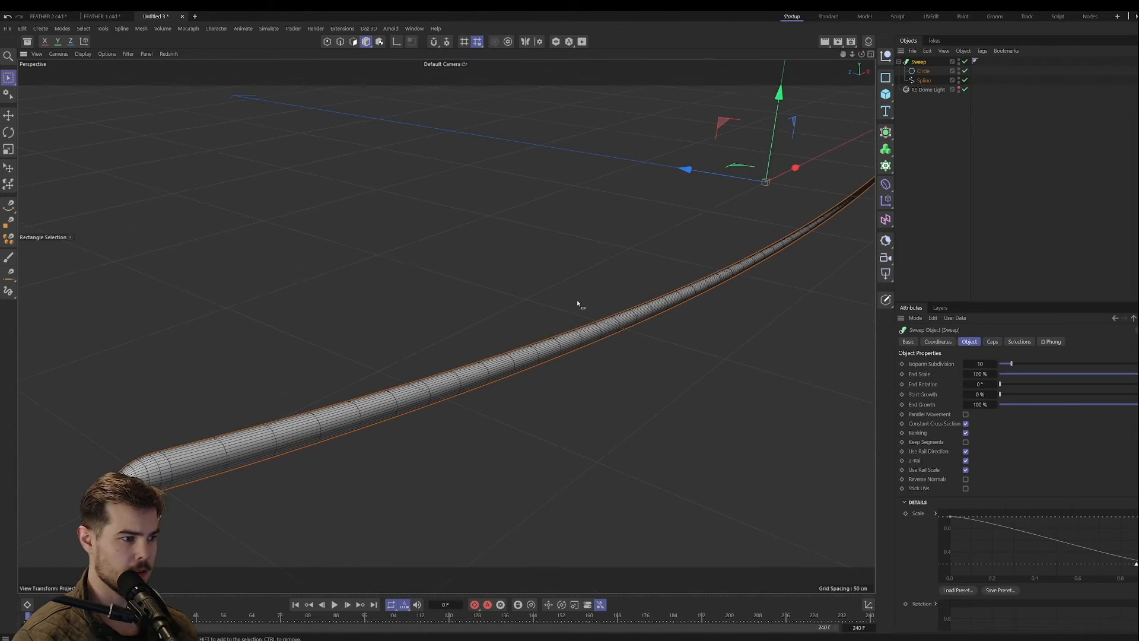
left_click(924, 71)
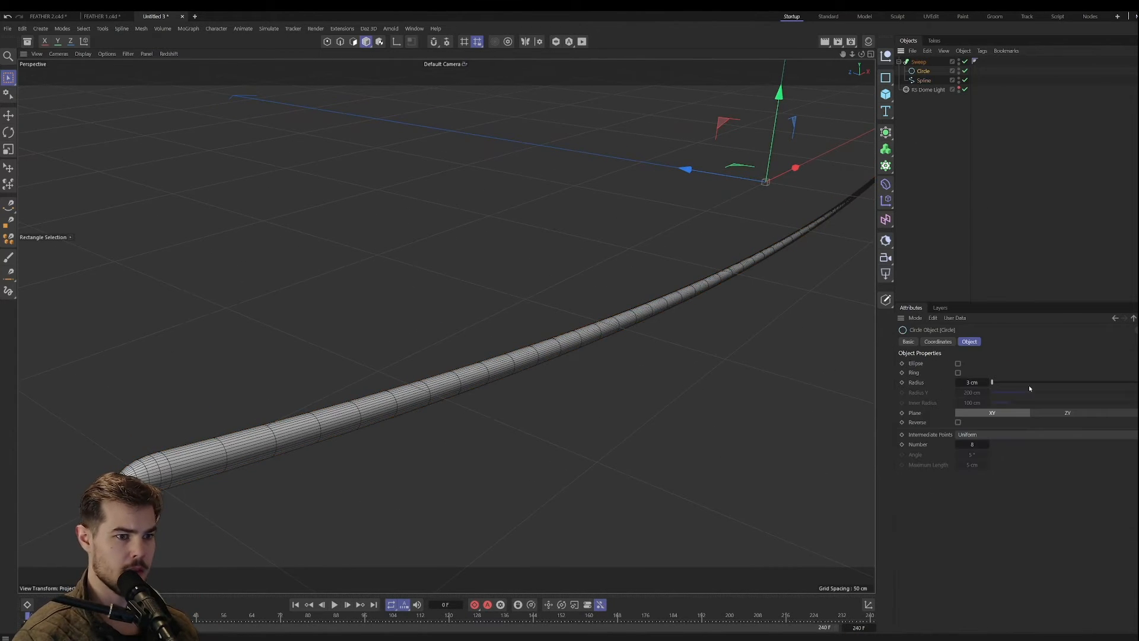
left_click(957, 445)
left_click(958, 449)
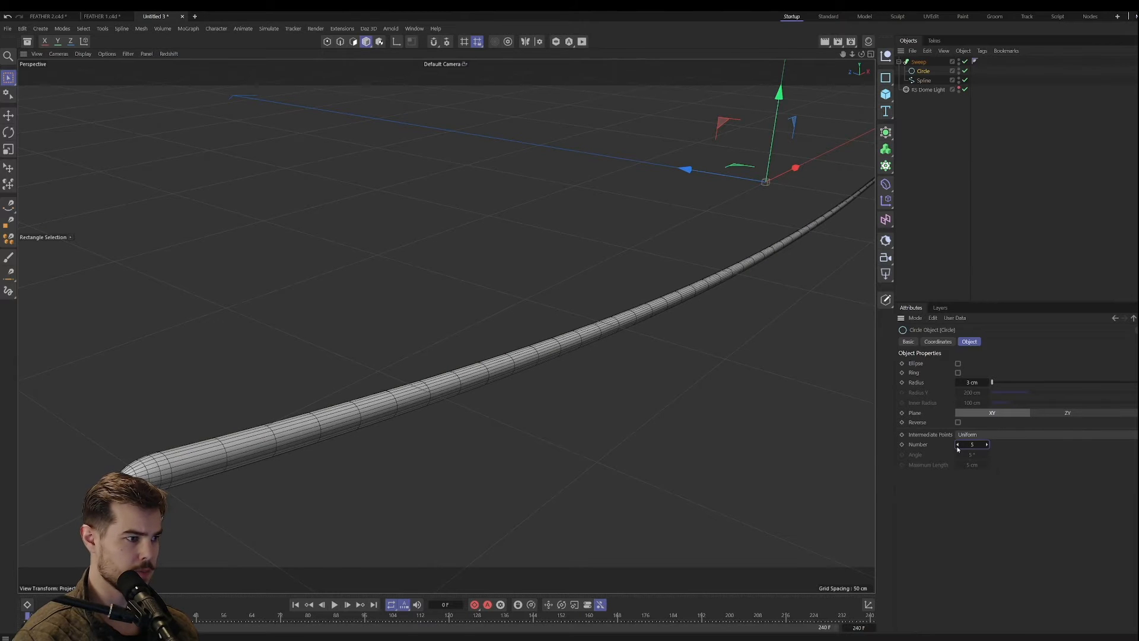
left_click(957, 445)
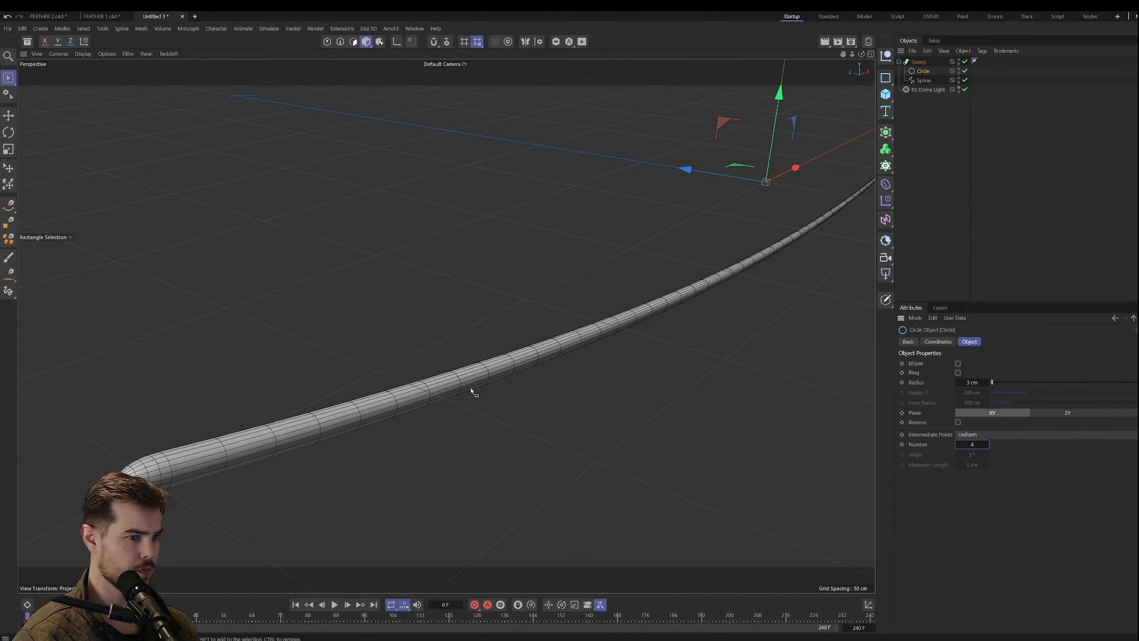
left_click_drag(474, 390, 565, 386, "alt")
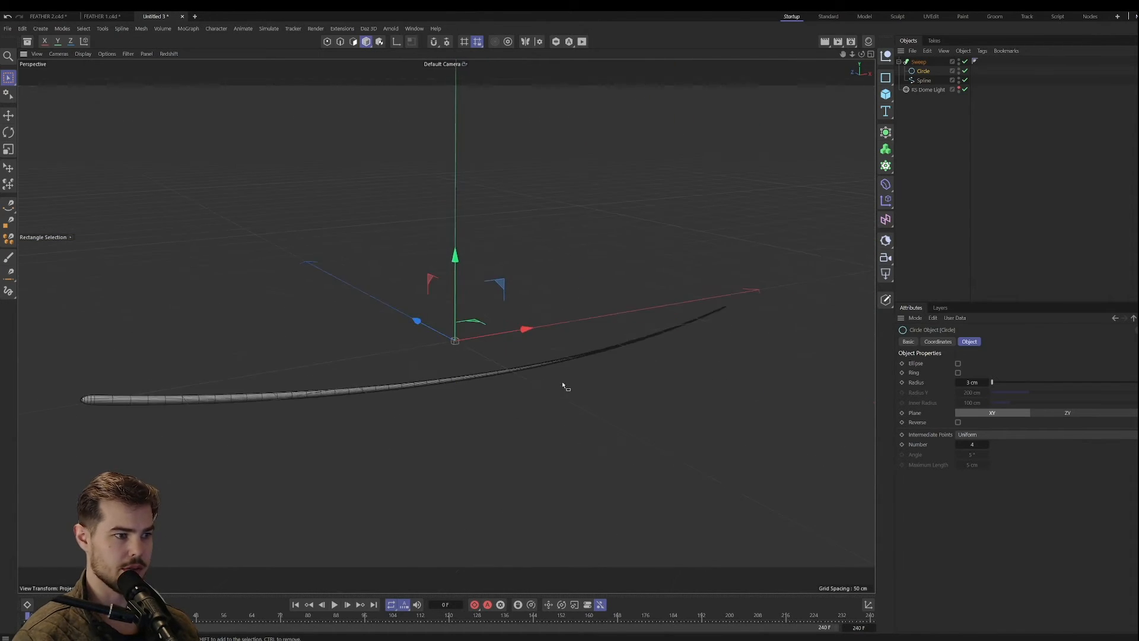
Step: Duplicate the path spline out of the sweep as a separate object below it
left_click(923, 63)
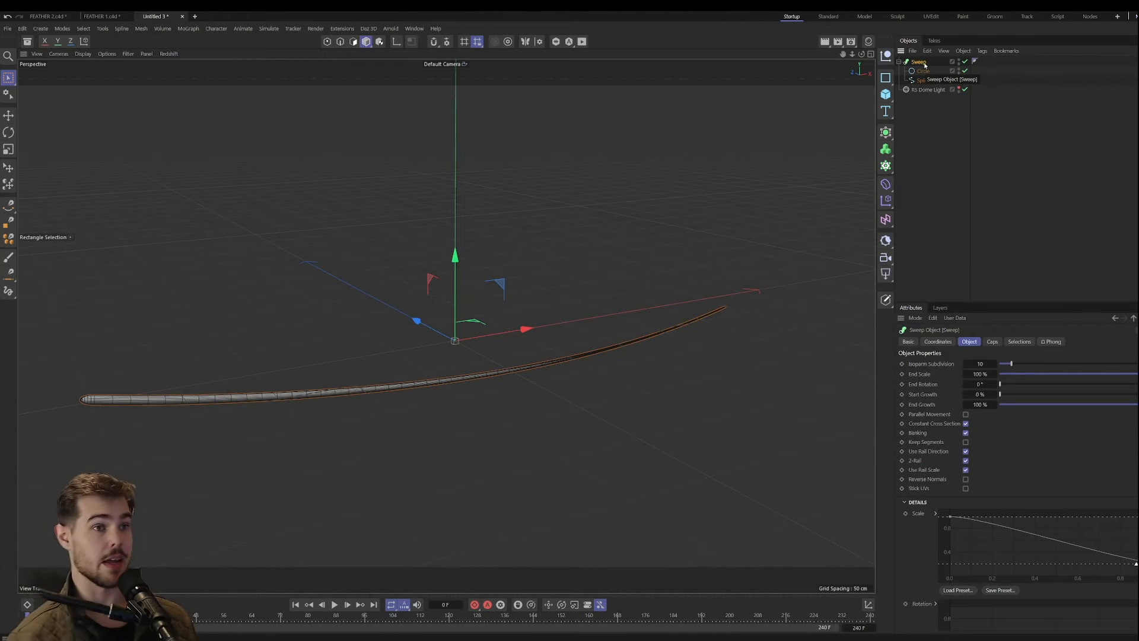
left_click(925, 80)
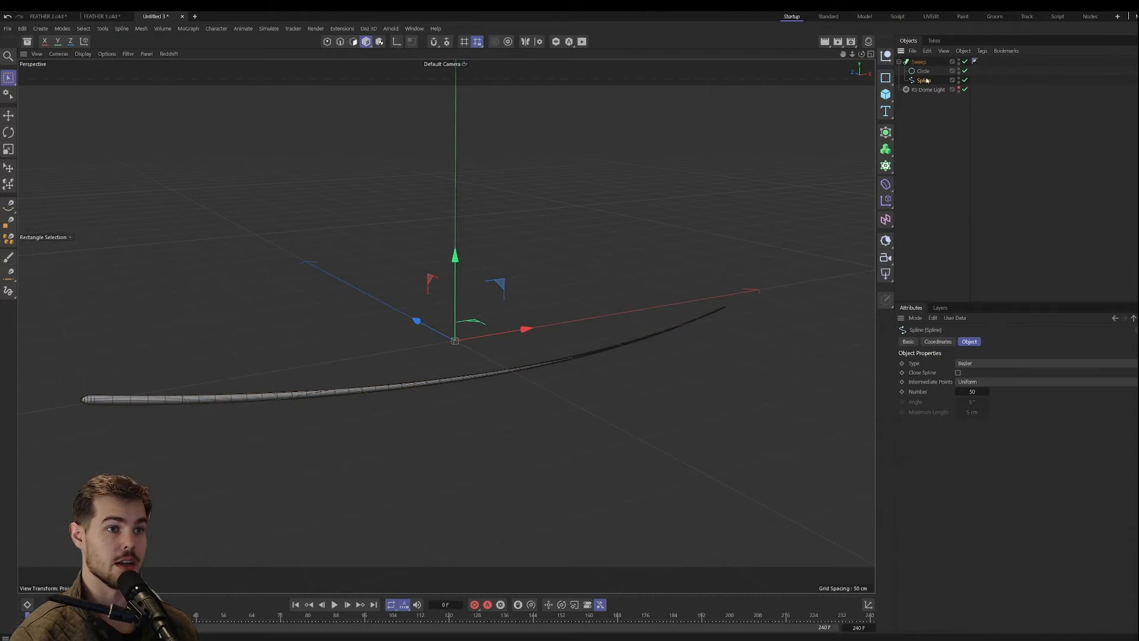
Step: Create a polygon copy of the sweep with Current State to Object and place it above the original sweep
right_click(918, 61)
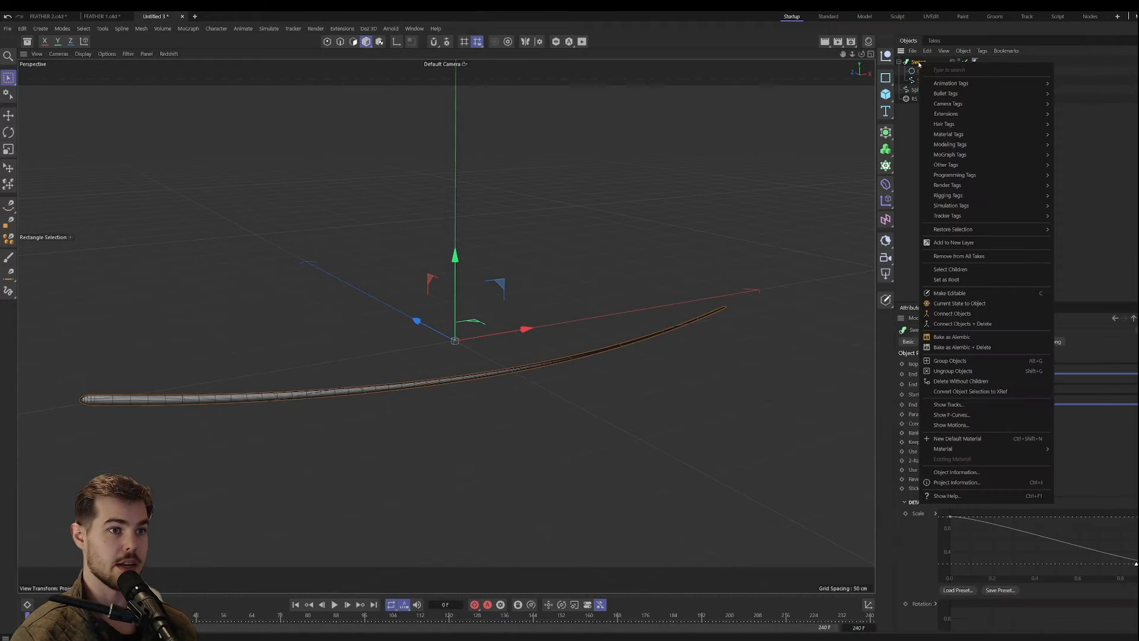
left_click(960, 303)
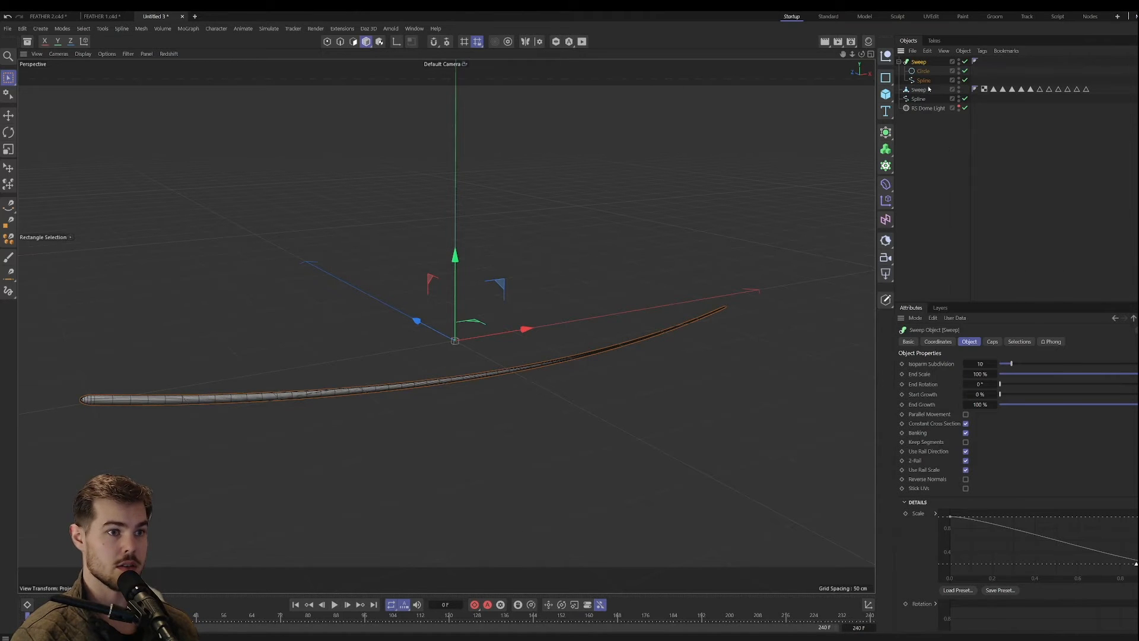
left_click_drag(919, 90, 919, 59)
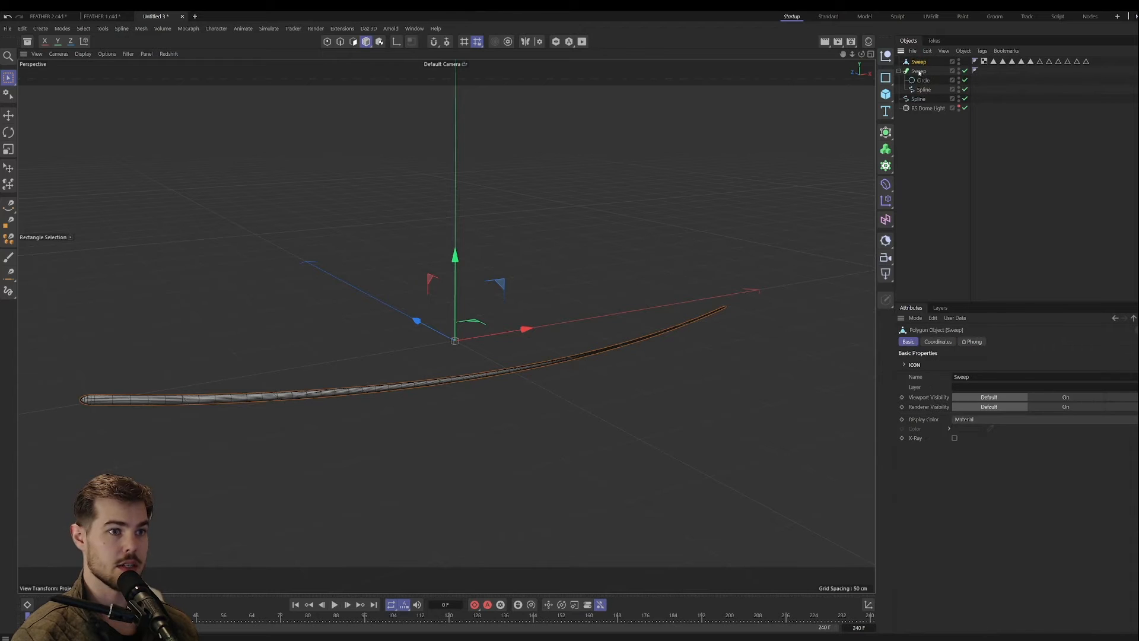
Step: Group the original sweep and the duplicate spline in a null and name it ARCHIVE
left_click(899, 71)
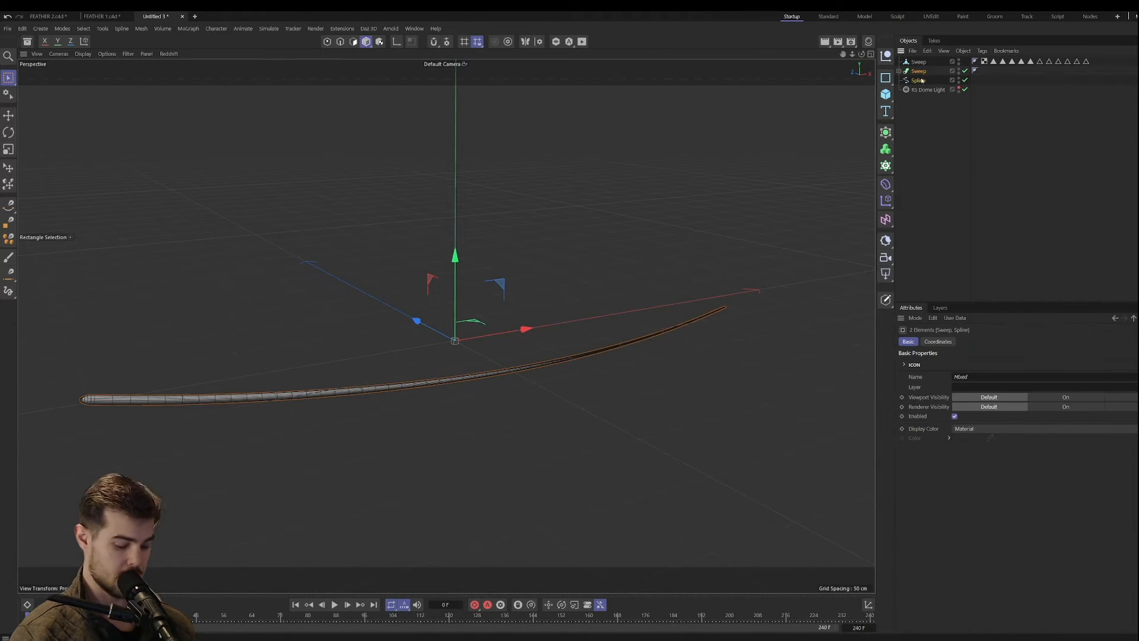
key("alt+g")
double_click(919, 71)
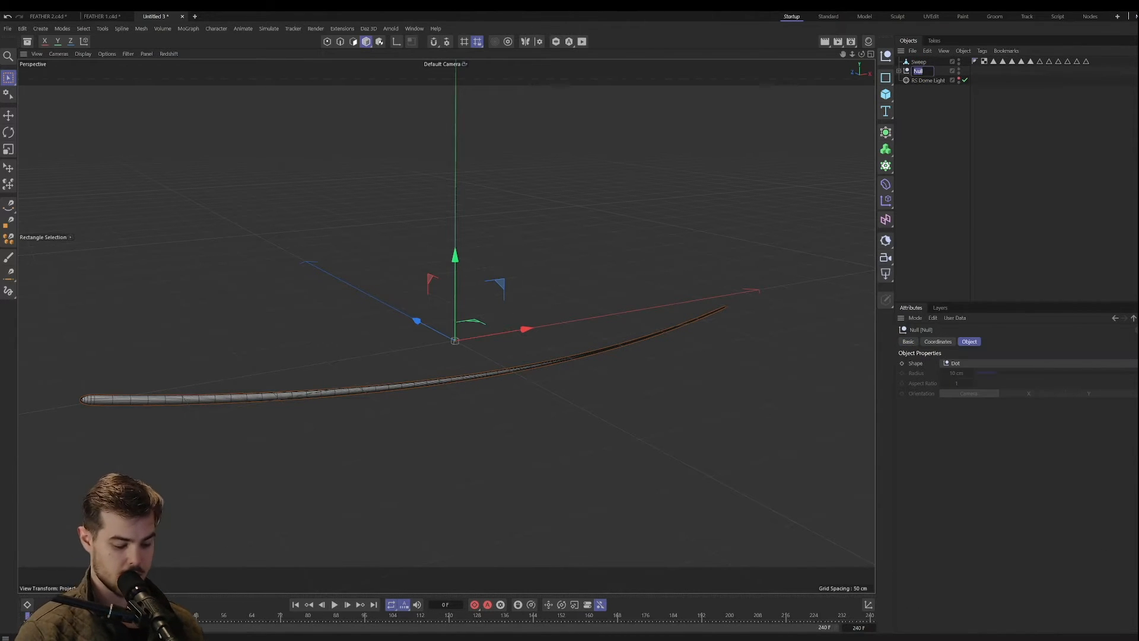
type("ARCHIVE")
key("Return")
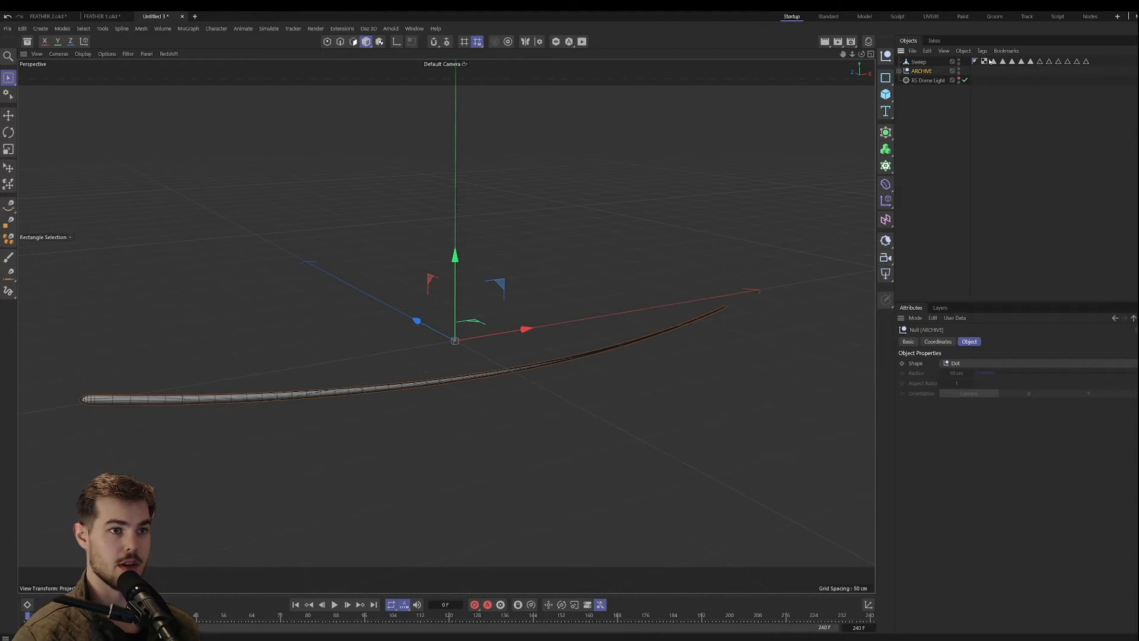
Step: Delete all selection tags from the polygon sweep and hide the ARCHIVE group in the viewport and renderer
left_click(1086, 62, "shift")
key("Delete")
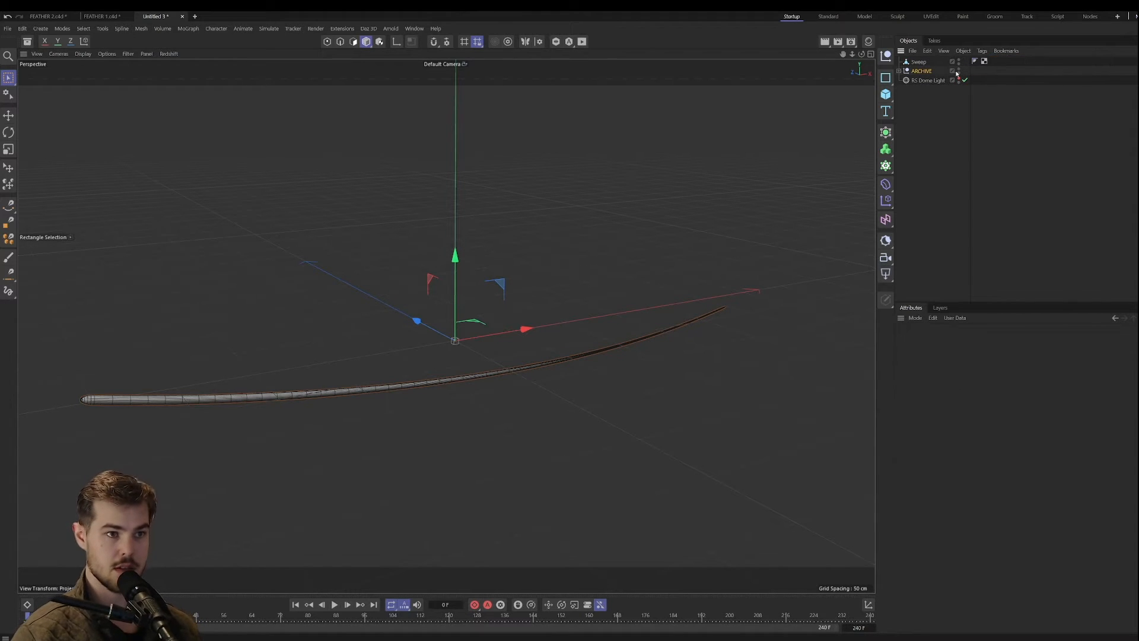
left_click(917, 62)
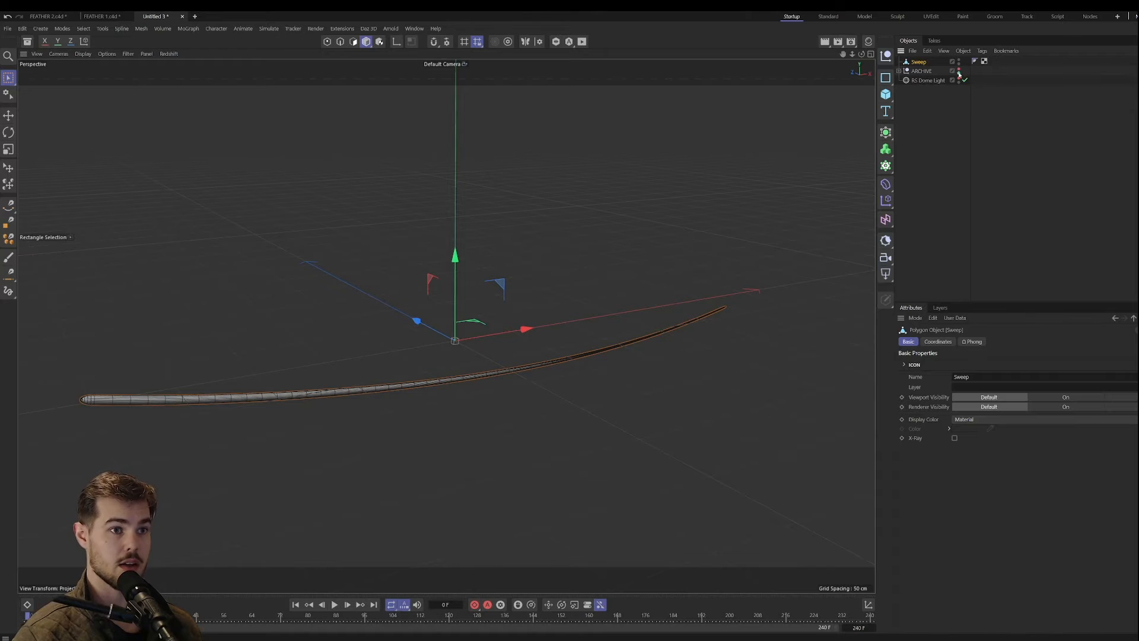
Step: Select the polygons along both sides of the quill, leaving its base free, and store them as a selection named SIDES
left_click(354, 42)
left_click_drag(277, 385, 400, 380, "alt")
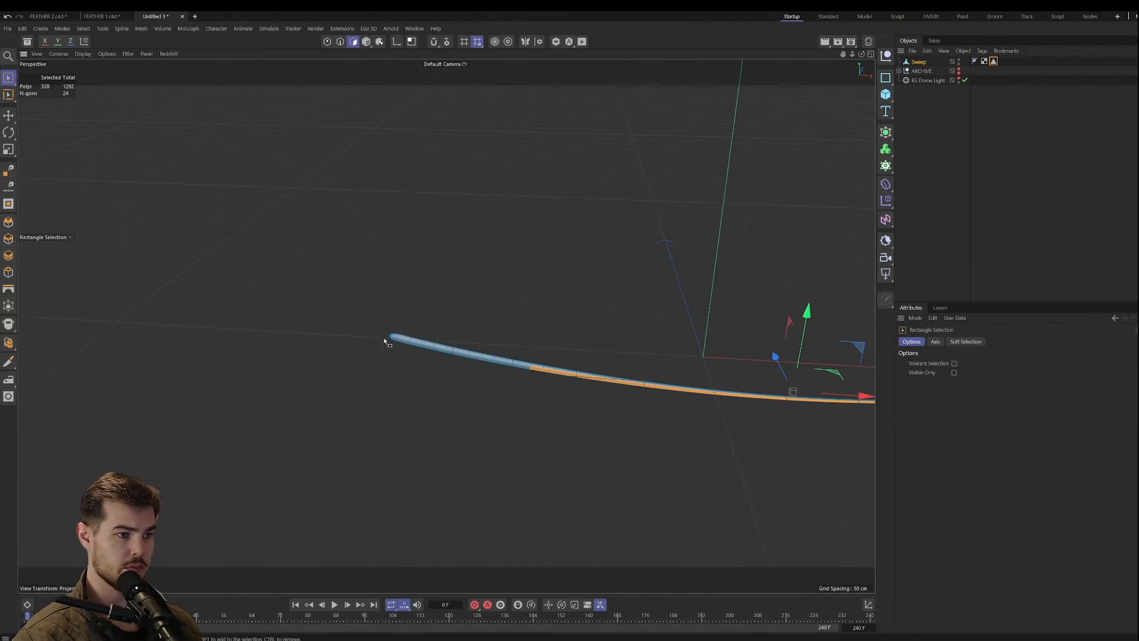
middle_click_drag(584, 356, 228, 316, "alt")
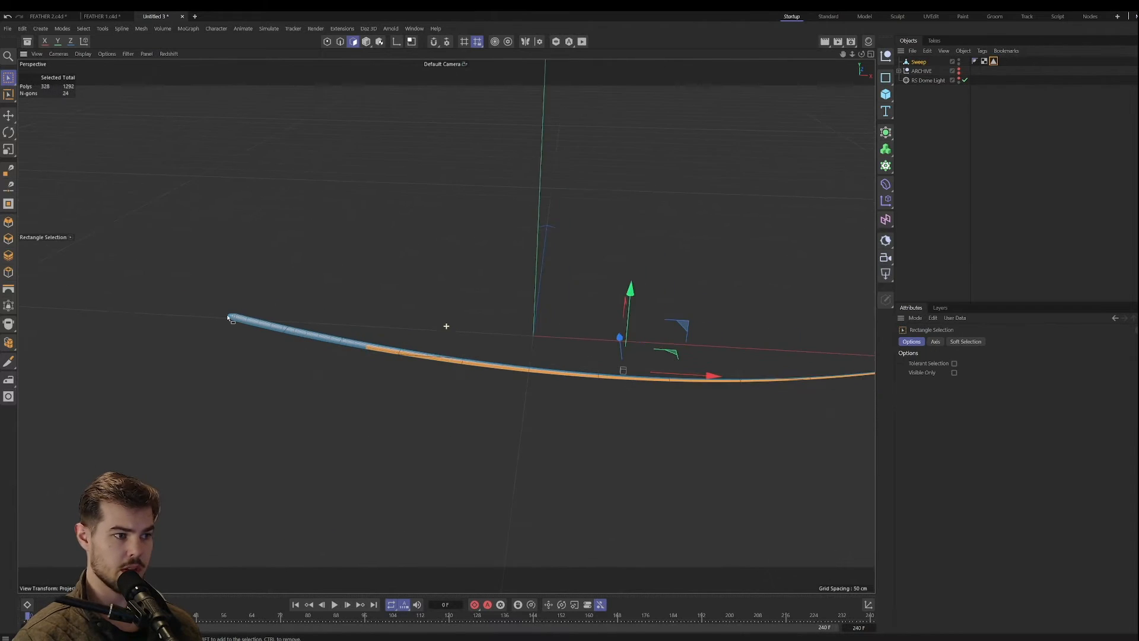
middle_click_drag(733, 377, 328, 343, "alt")
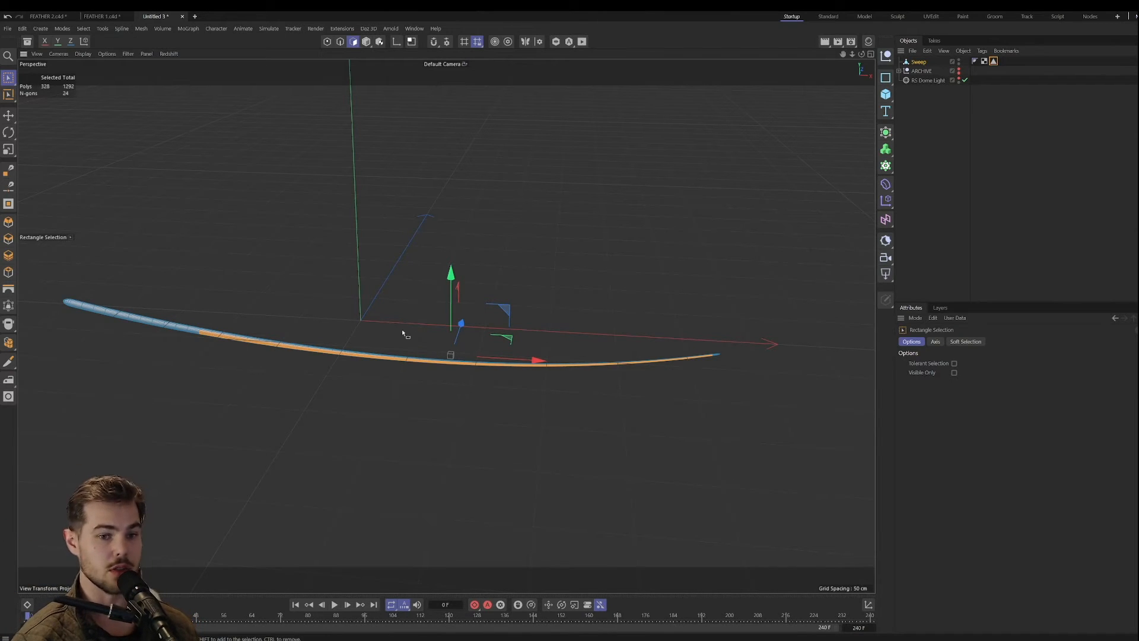
Step: Add a Hair object that grows from the selected side polygons of the quill
left_click(269, 29)
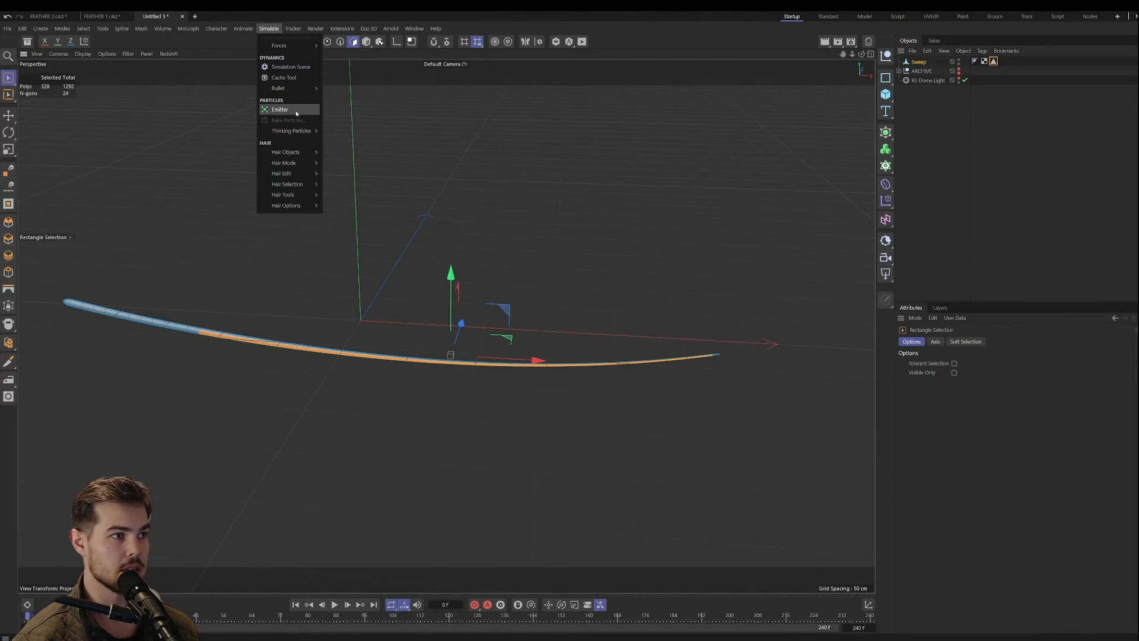
mouse_move(286, 151)
left_click(339, 153)
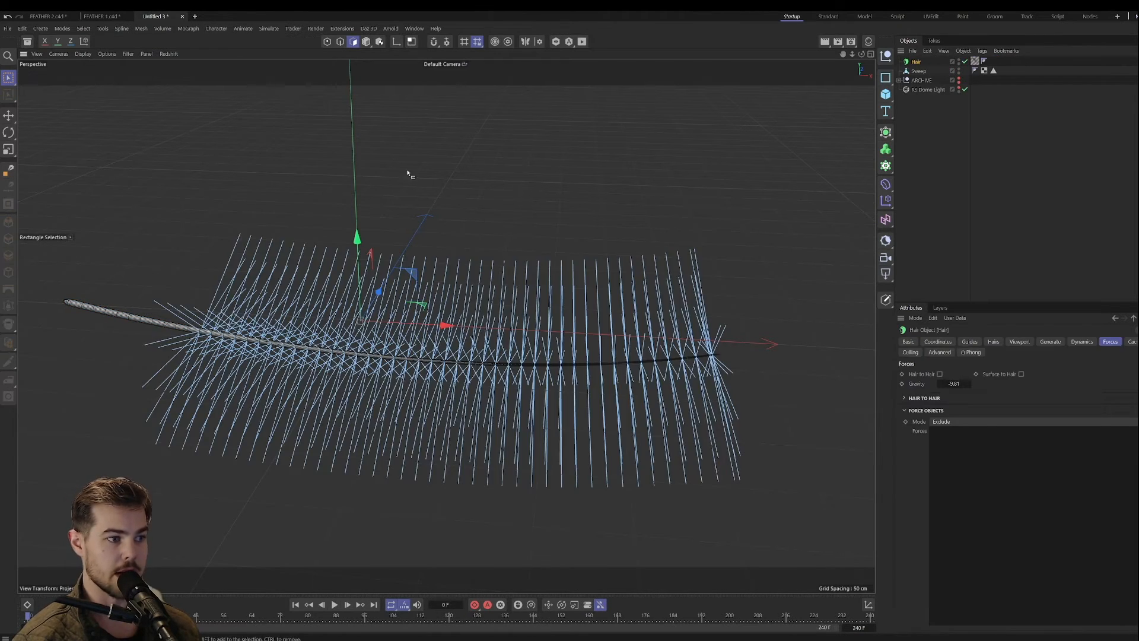
left_click_drag(344, 313, 735, 315, "alt")
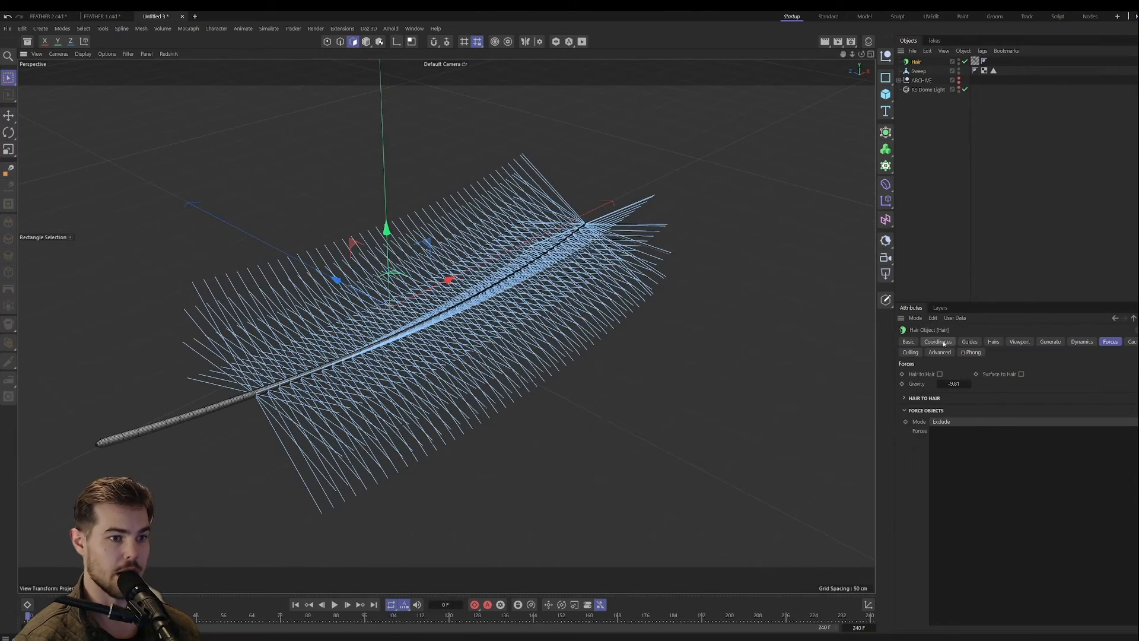
Step: Shorten the hair guides to a length of 34 cm
left_click(969, 341)
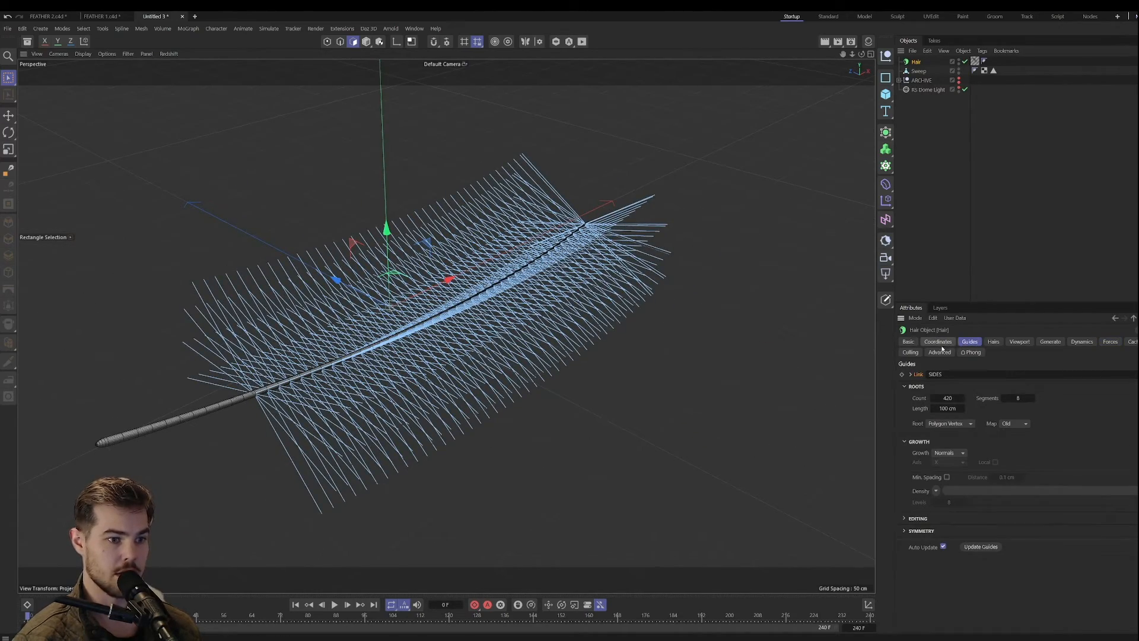
left_click_drag(356, 361, 449, 333, "alt")
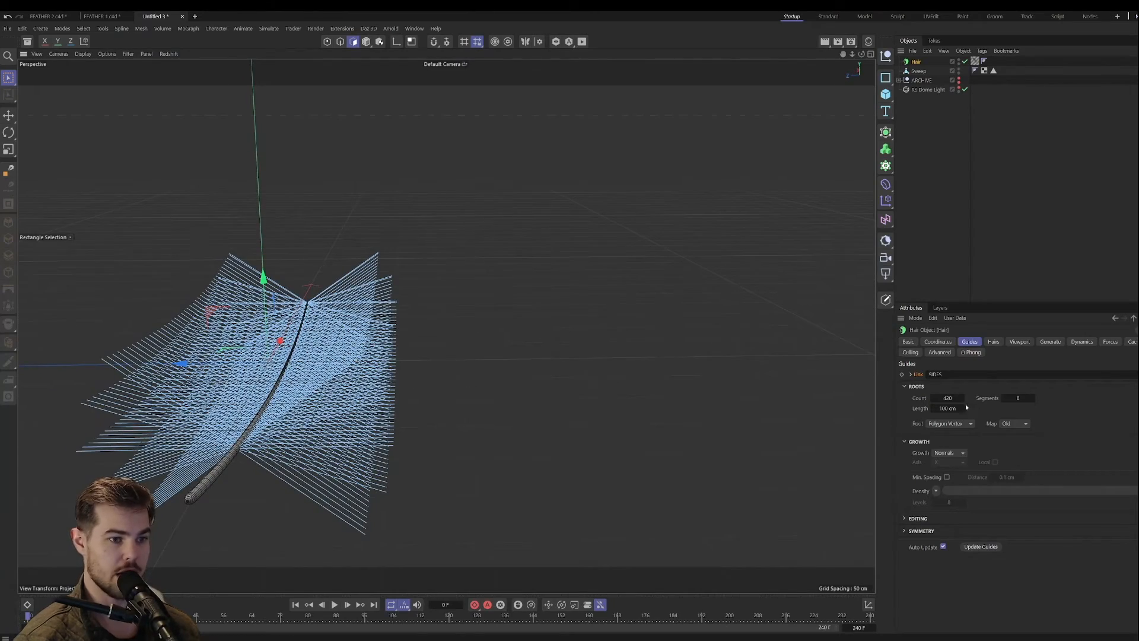
left_click_drag(965, 408, 966, 448)
left_click_drag(297, 417, 224, 459, "alt")
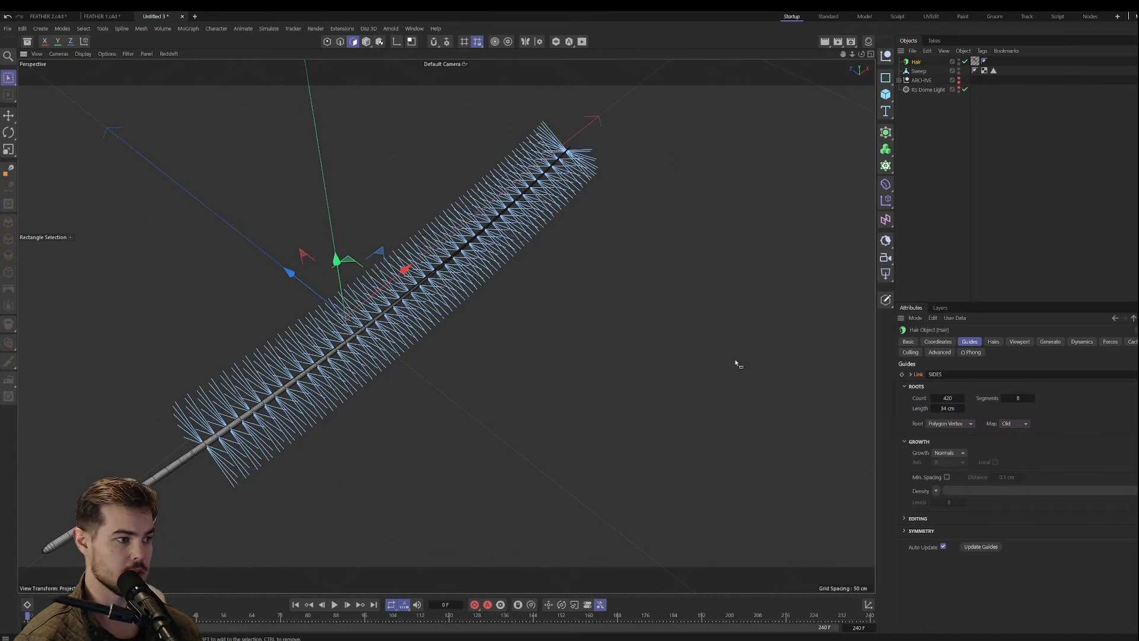
Step: Check which polygon selection the hair guides are linked to and slightly lower the guide count
left_click(910, 531)
left_click(911, 530)
left_click(912, 518)
left_click(912, 519)
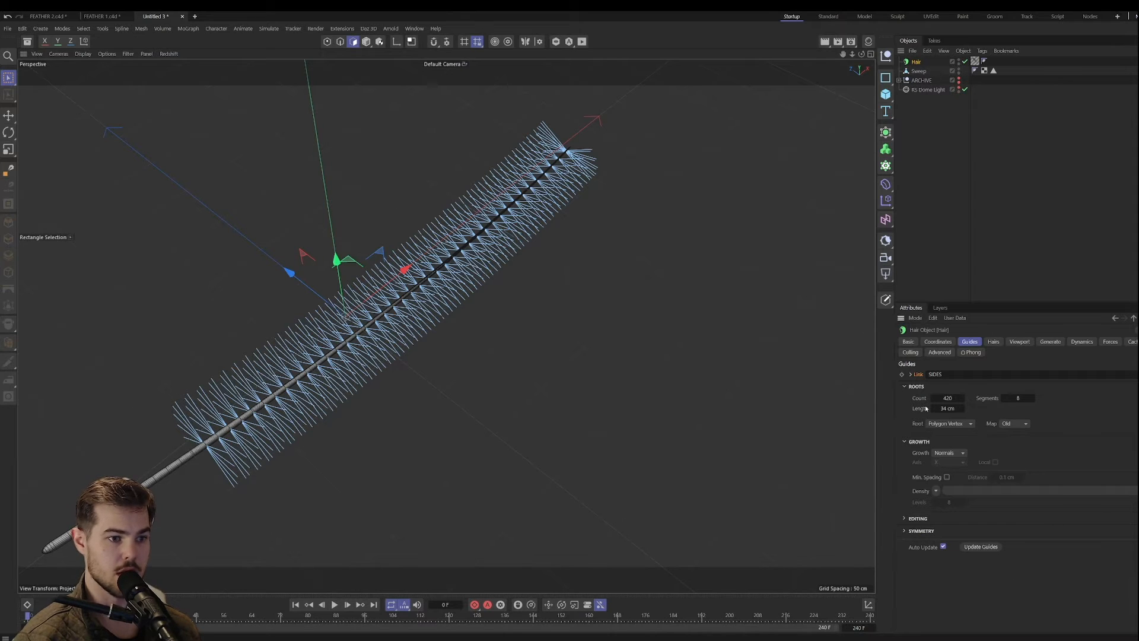
left_click(912, 374)
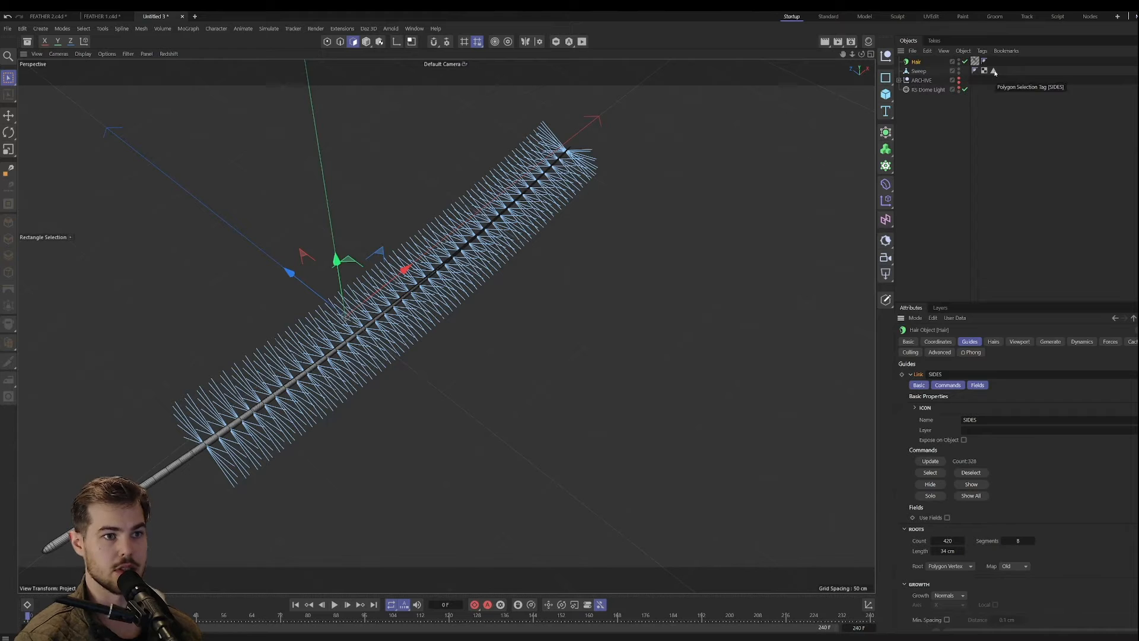
left_click(910, 374)
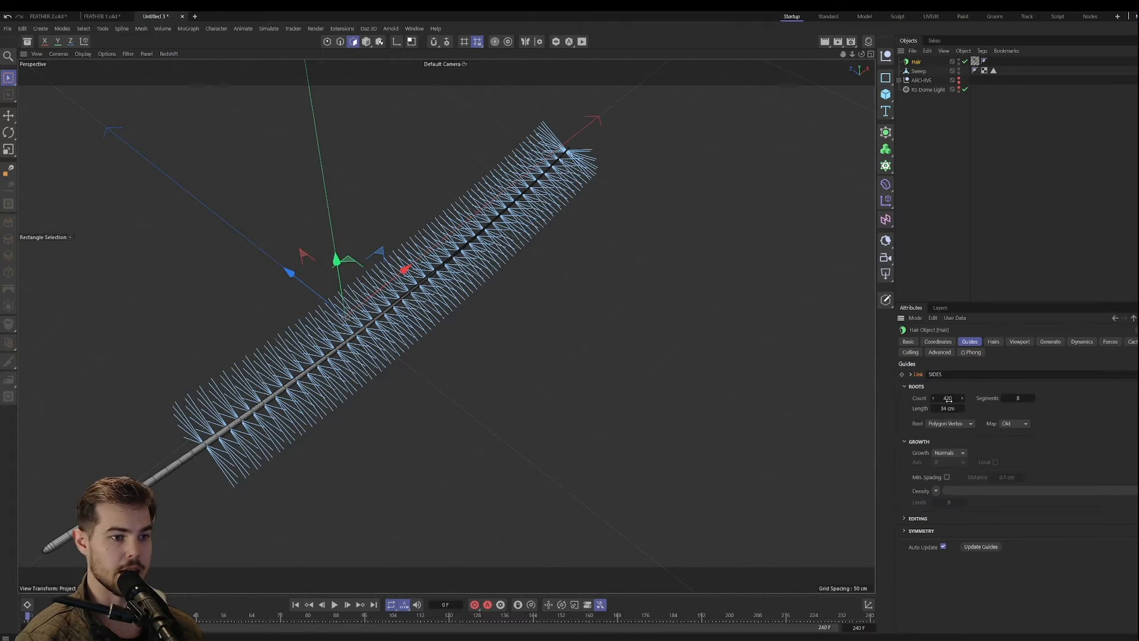
left_click_drag(949, 399, 943, 398)
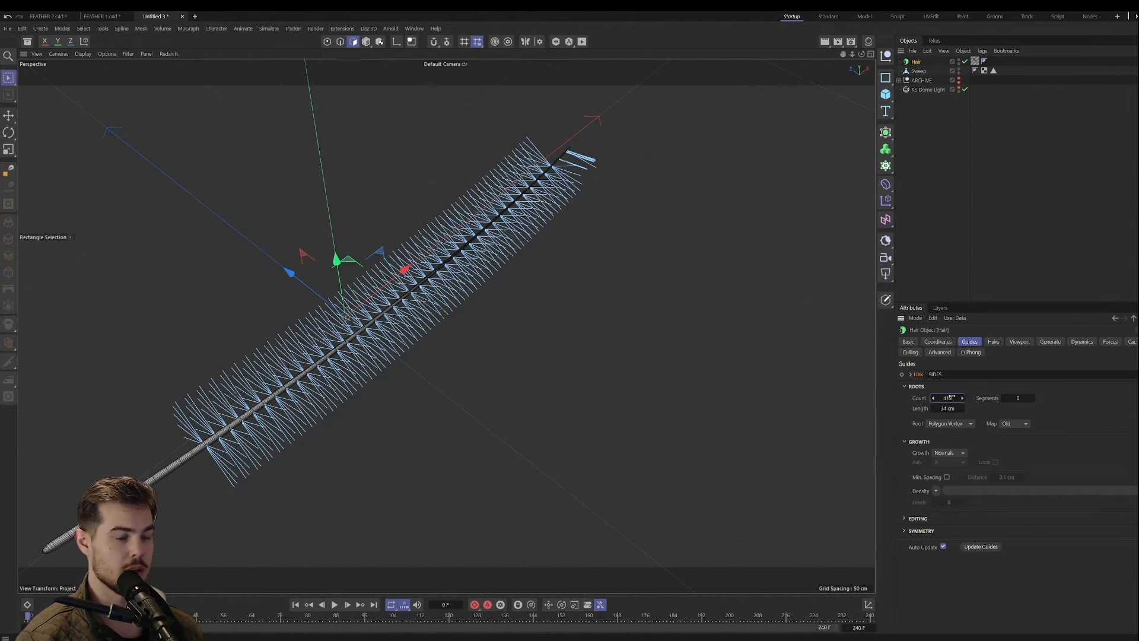
Step: Look through the hair's settings up to Dynamics, play the simulation to preview how the guides move, and rewind to the start
left_click(993, 343)
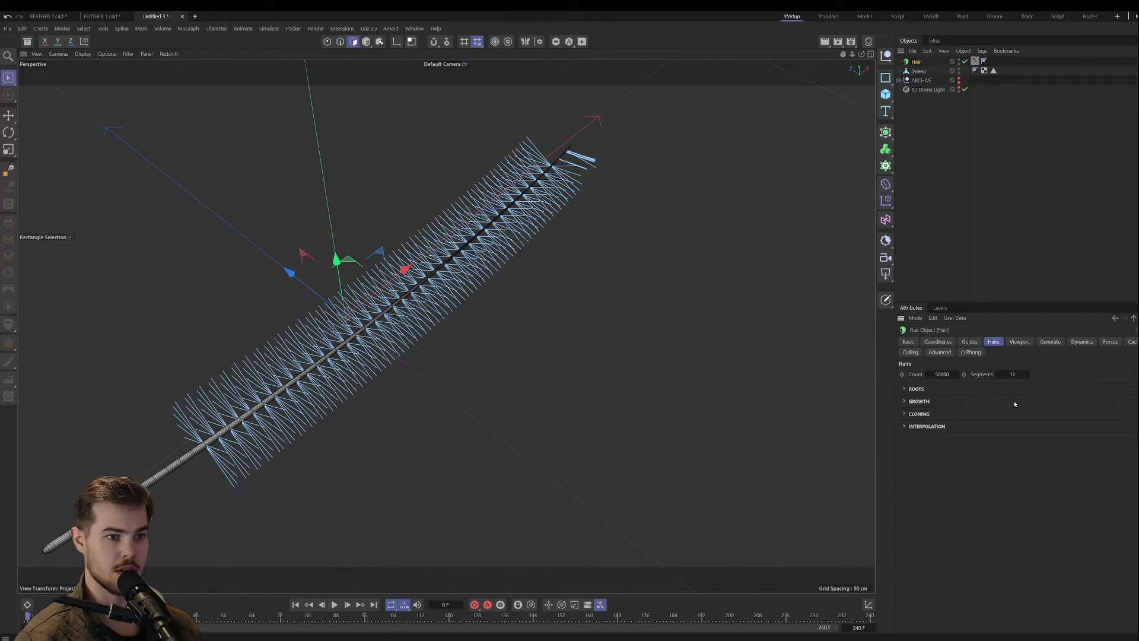
left_click(1050, 342)
left_click(1073, 342)
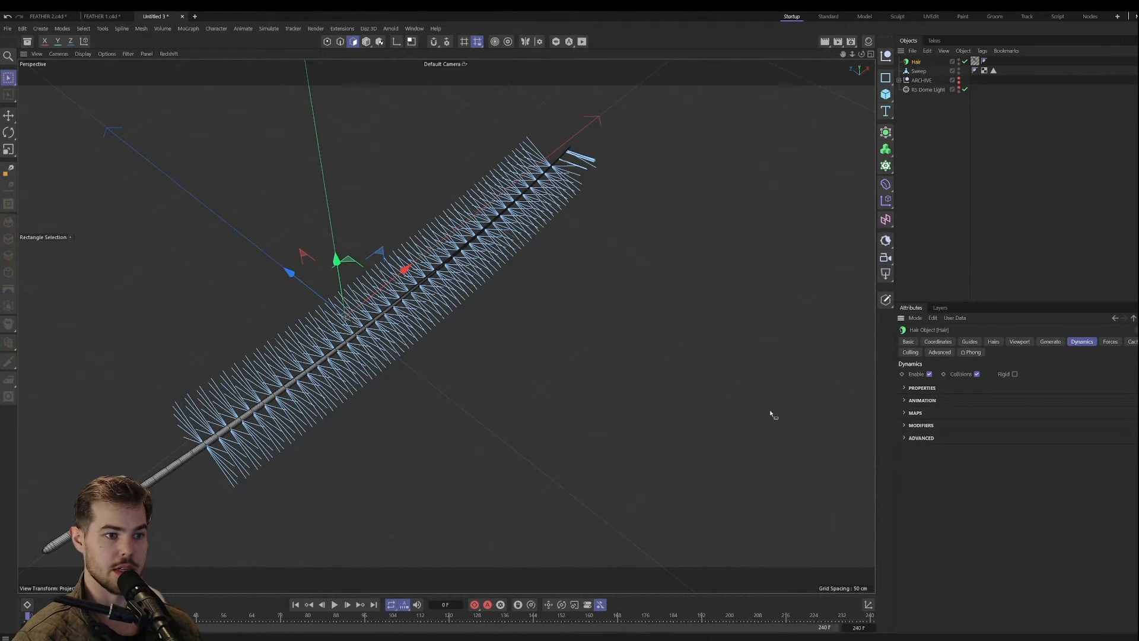
left_click(335, 605)
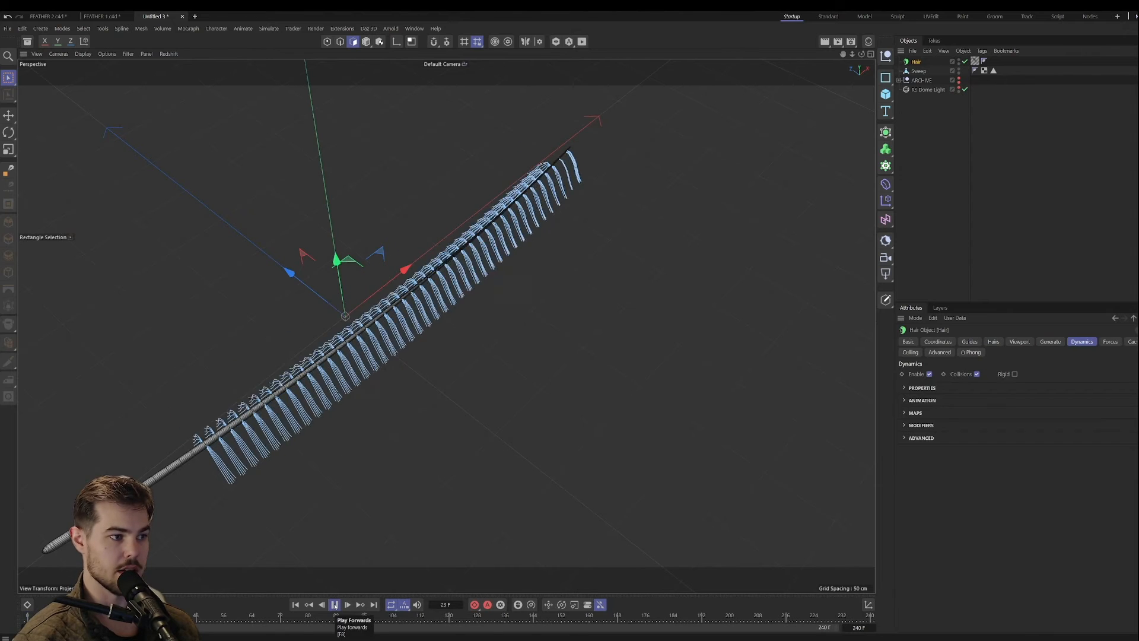
left_click(335, 605)
left_click(295, 605)
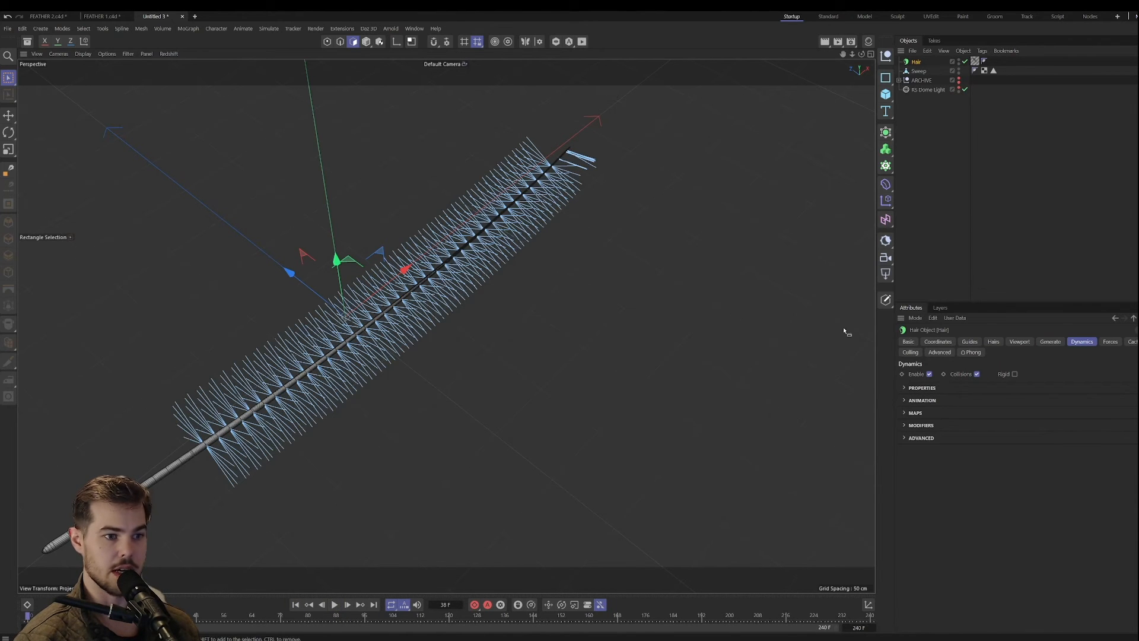
Step: Set the gravity in the Hair object's forces to 0
left_click(1114, 343)
double_click(953, 383)
type("0")
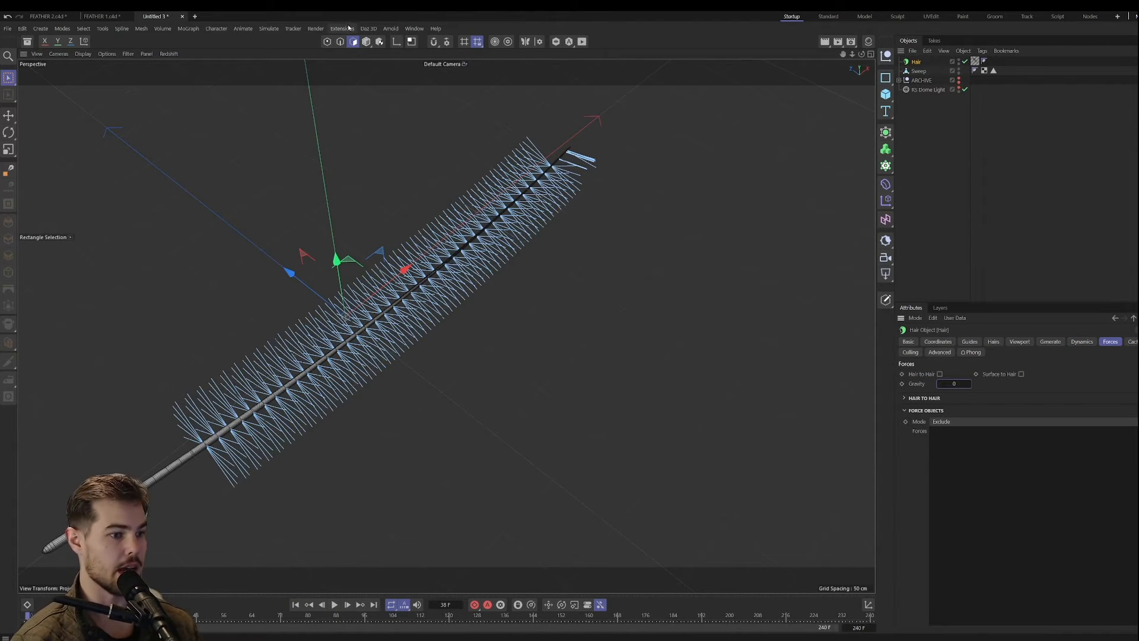
Step: Add a Turbulence force with a strength of 12.5 cm and a scale of 5.63 %
left_click(269, 29)
mouse_move(290, 45)
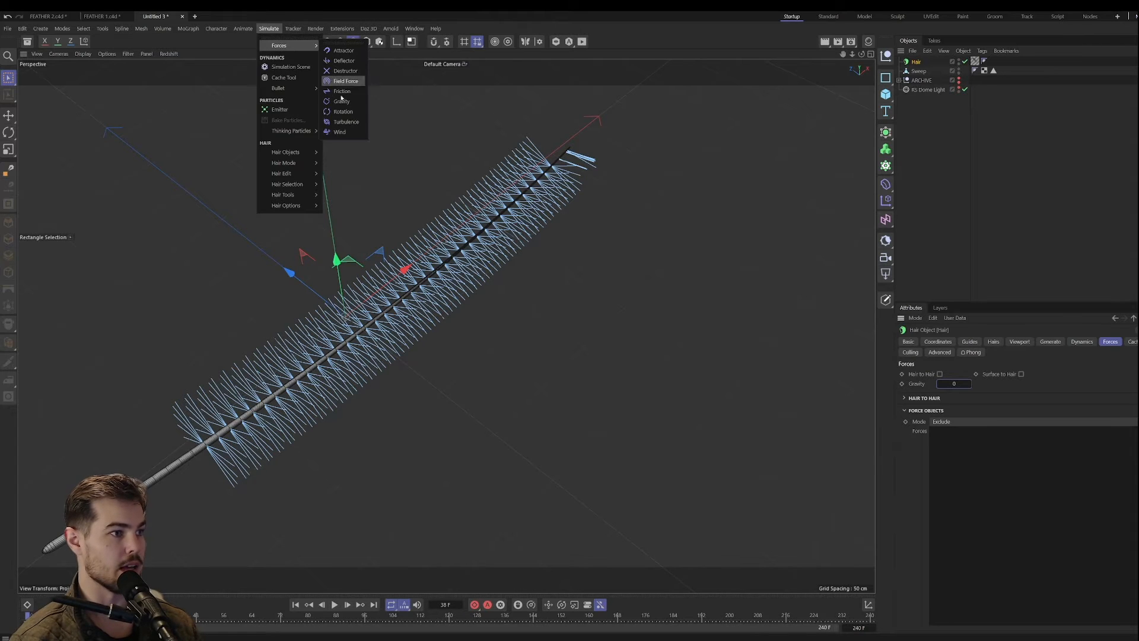
left_click(344, 122)
left_click_drag(979, 364, 1013, 363)
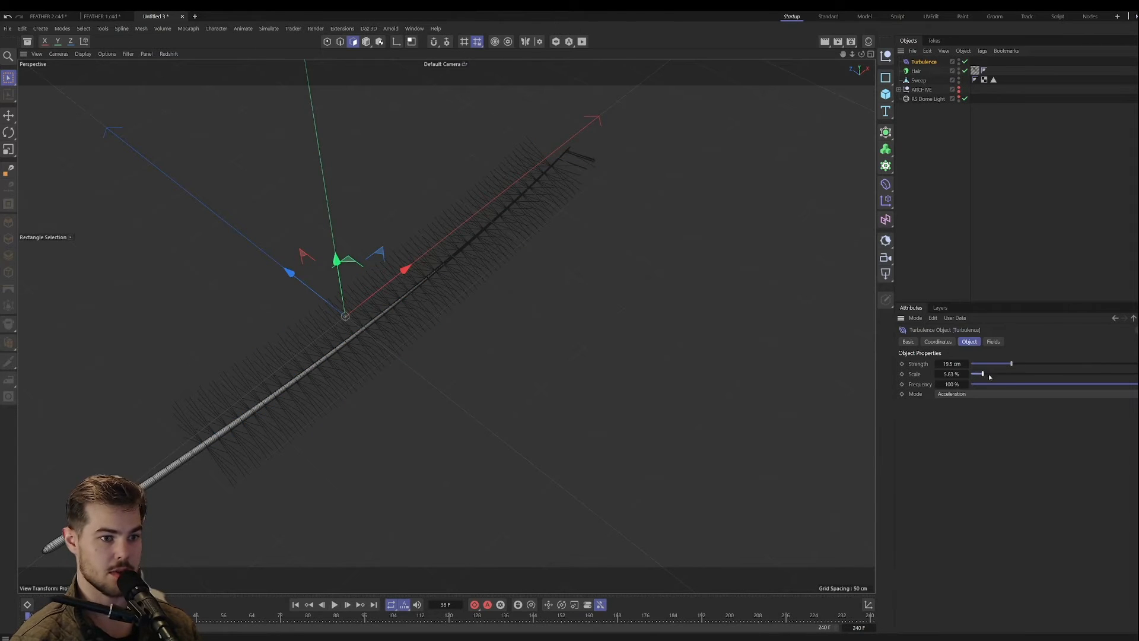
left_click(997, 364)
Step: Play the simulation to preview the turbulence on the hair guides, and return to the first frame
left_click(335, 604)
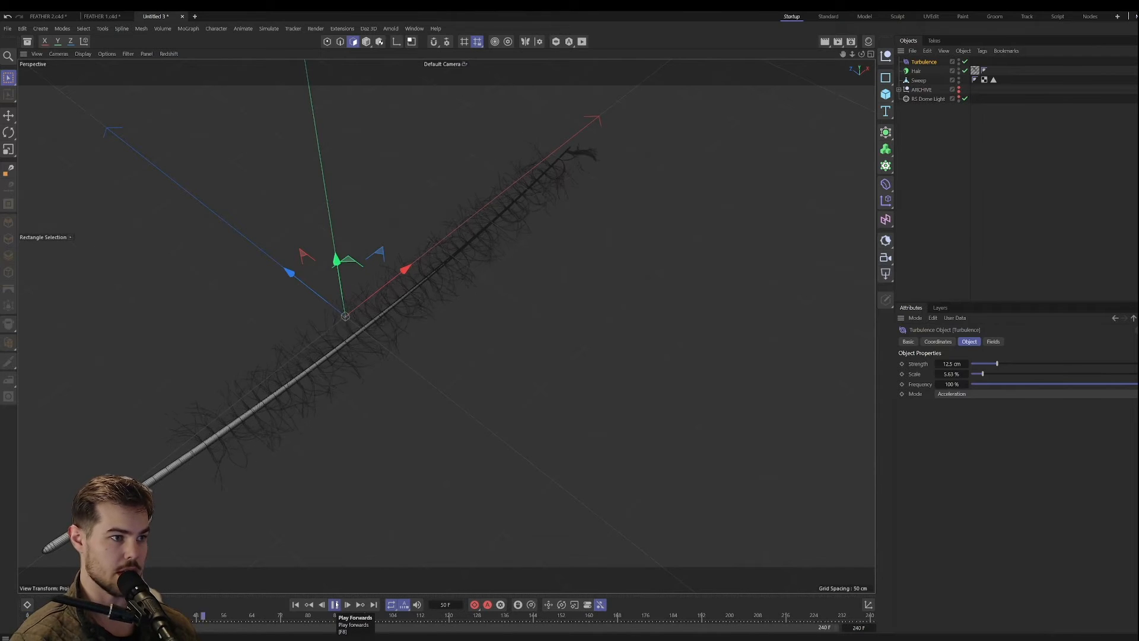
left_click(335, 604)
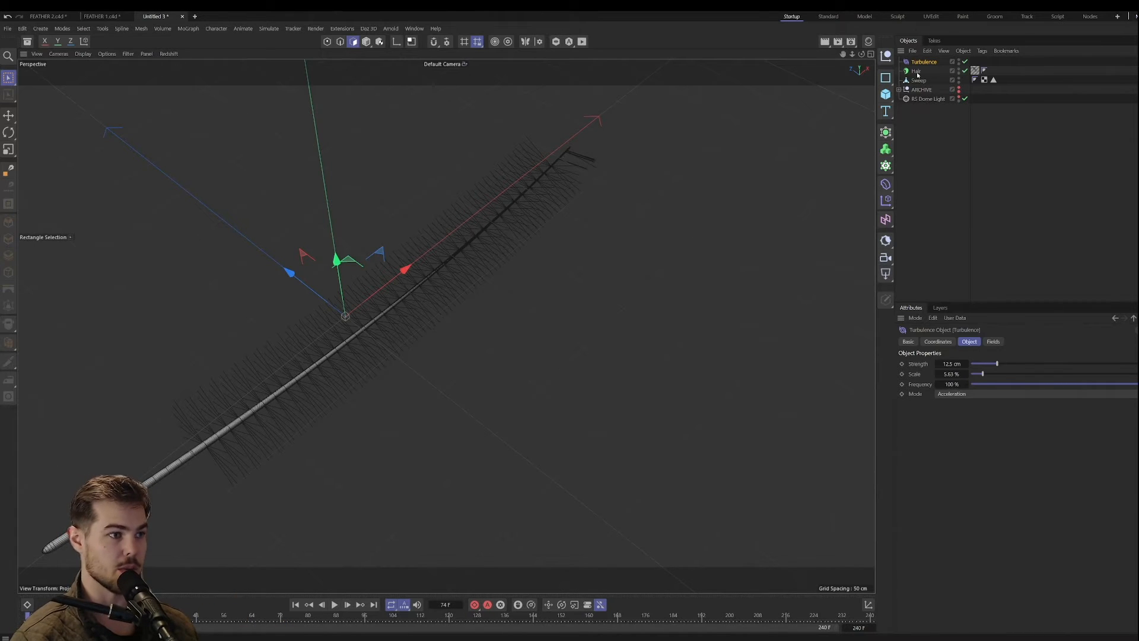
left_click_drag(572, 234, 589, 247, "alt")
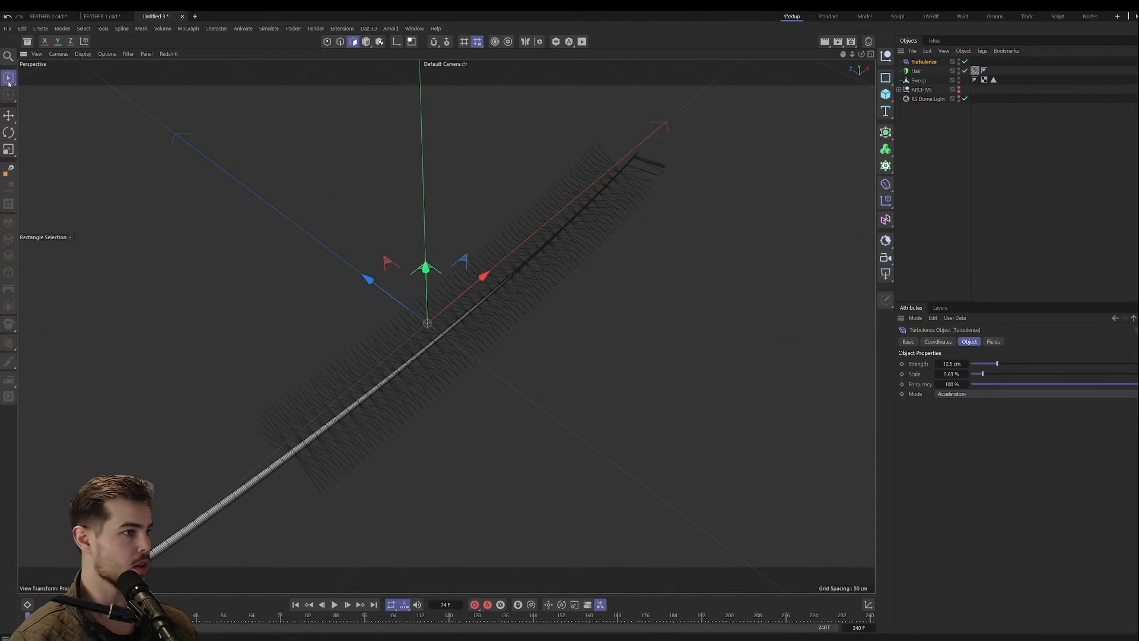
Step: Switch to model mode, open the Redshift RenderView and dock it beside the perspective viewport
left_click(366, 42)
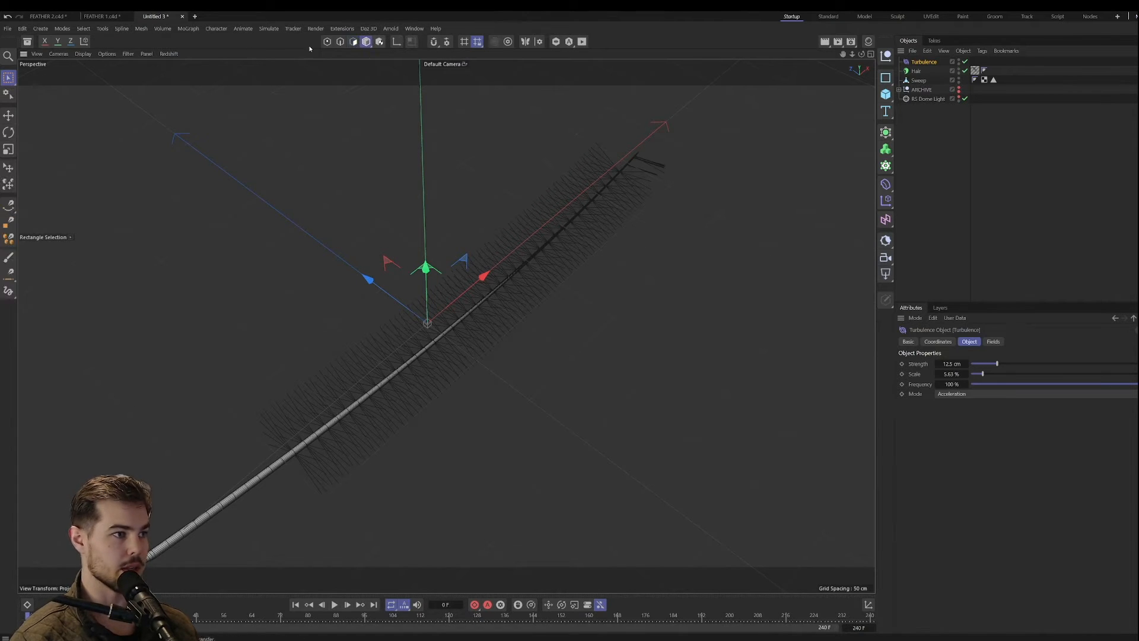
left_click(169, 54)
left_click(178, 71)
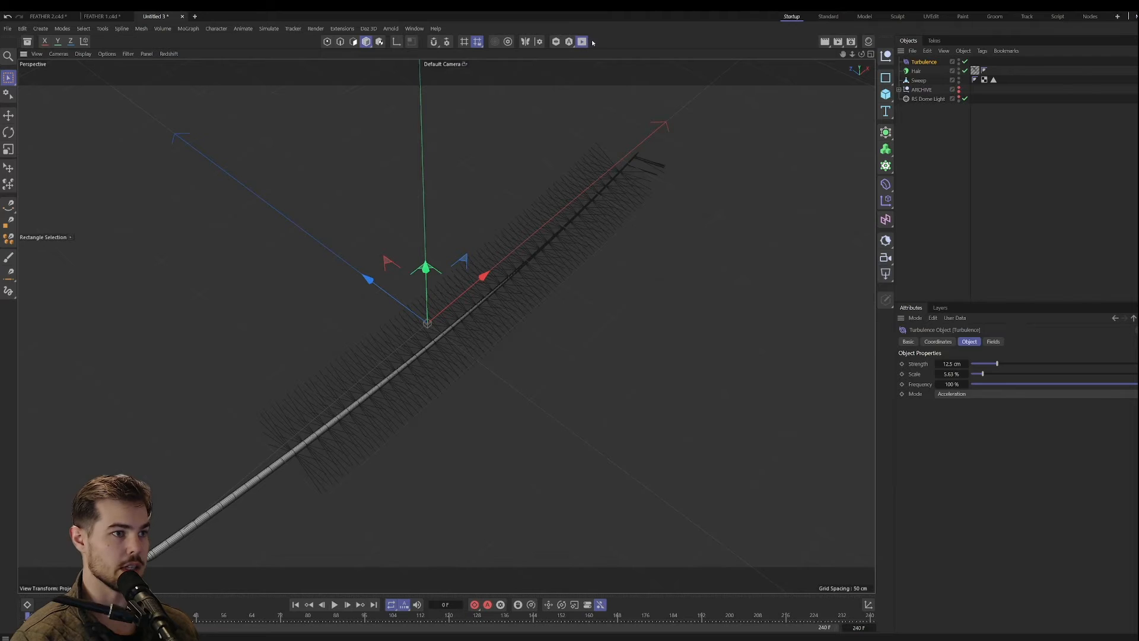
left_click(581, 42)
left_click_drag(600, 53, 122, 112)
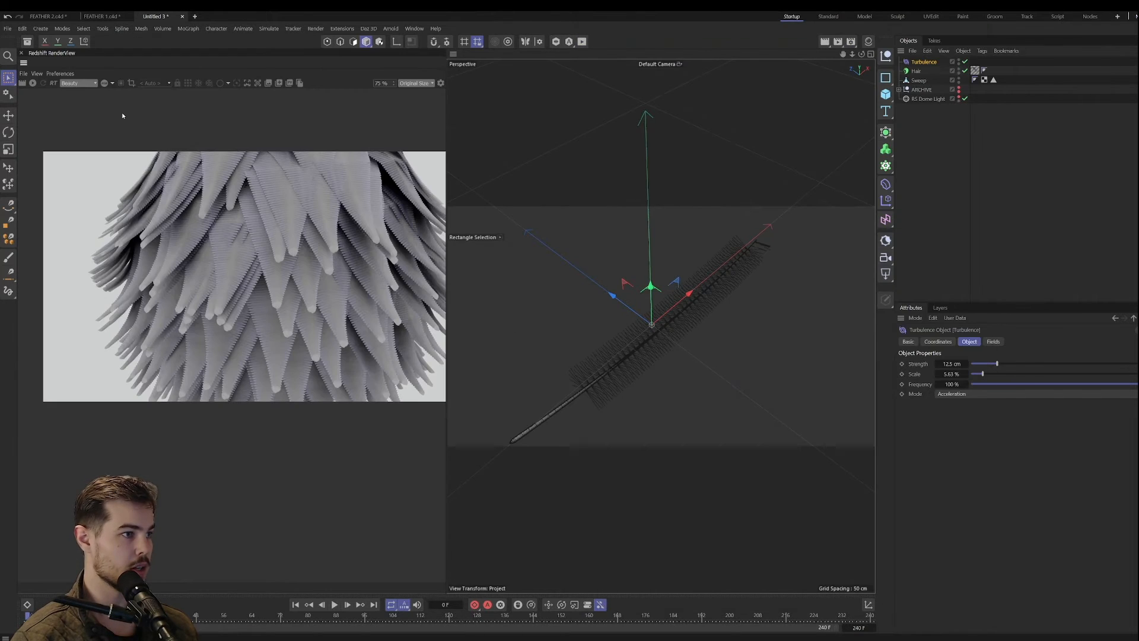
Step: Start the interactive Redshift render and zoom and pan the image to frame the whole feather
left_click(32, 83)
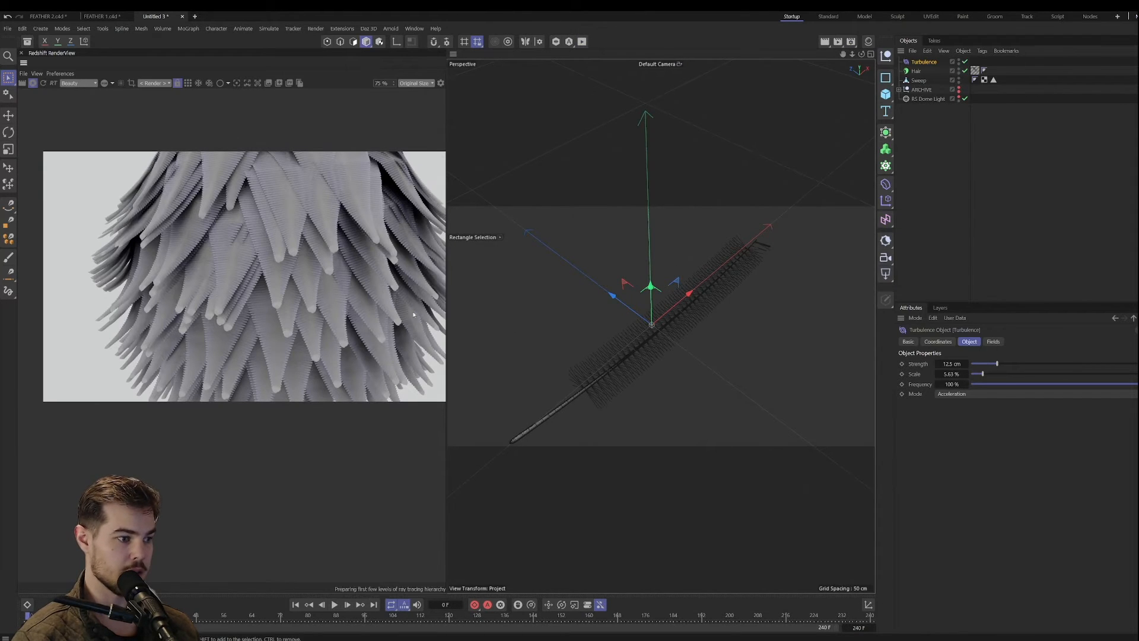
scroll(246, 297, "up", 3)
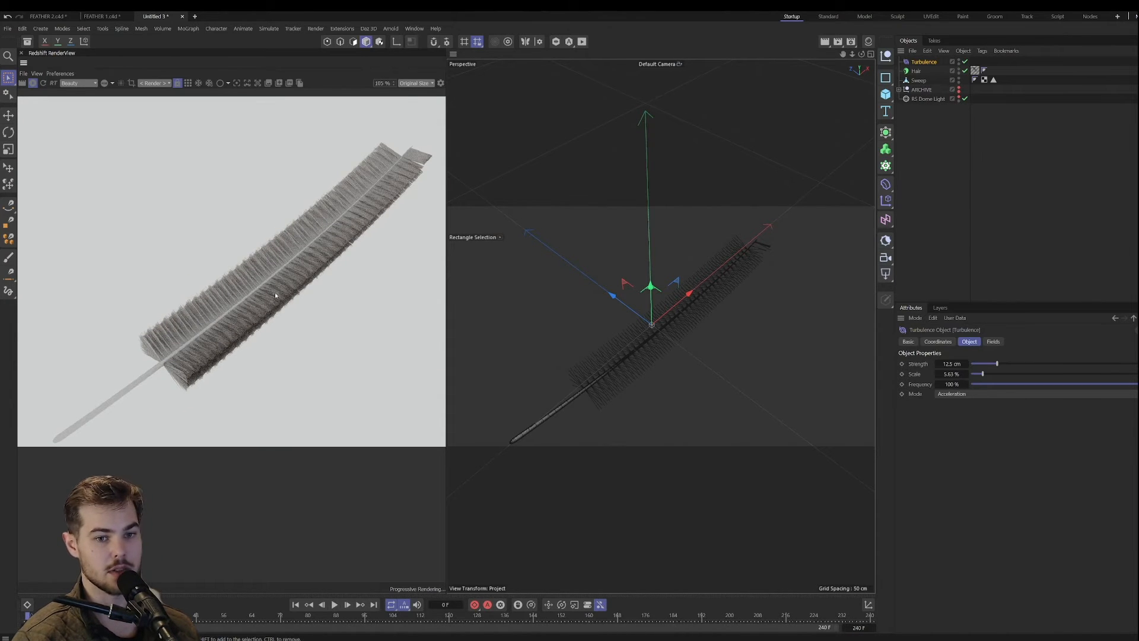
scroll(335, 252, "down", 2)
middle_click_drag(336, 252, 283, 279)
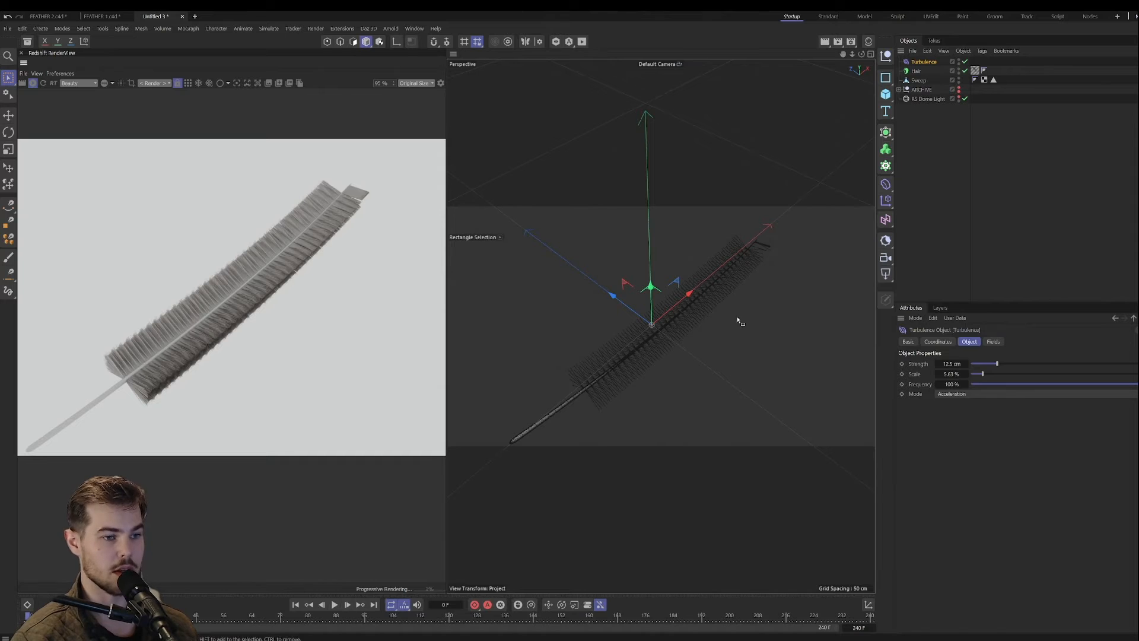
Step: Select the Hair object and examine the rendered barbs along the quill, both close up and as a whole
left_click(916, 71)
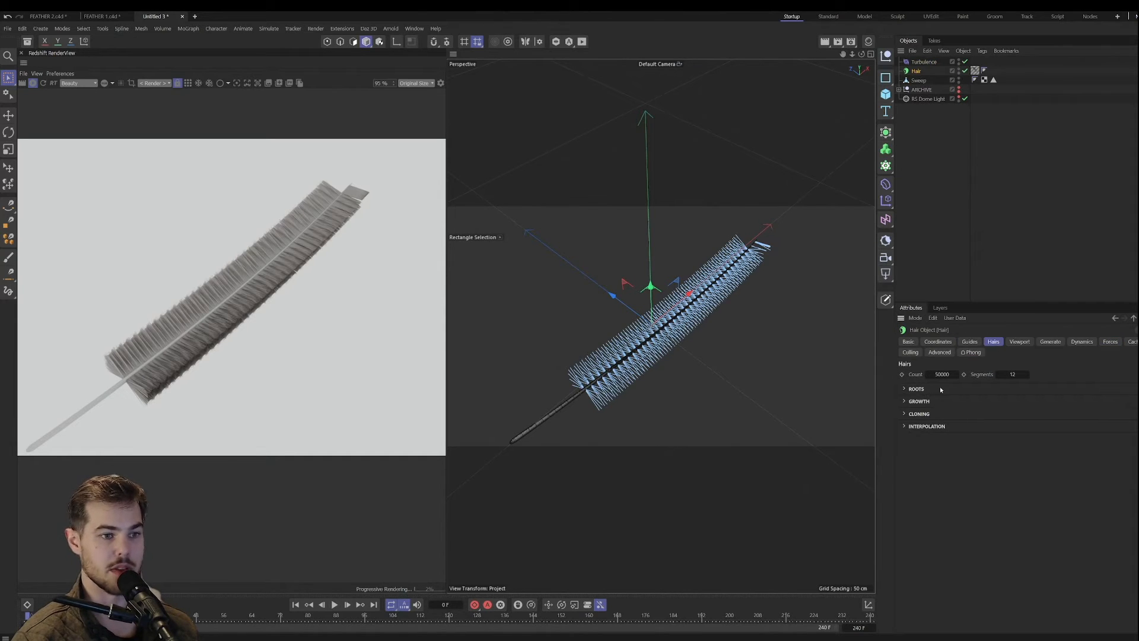
scroll(142, 356, "up", 5)
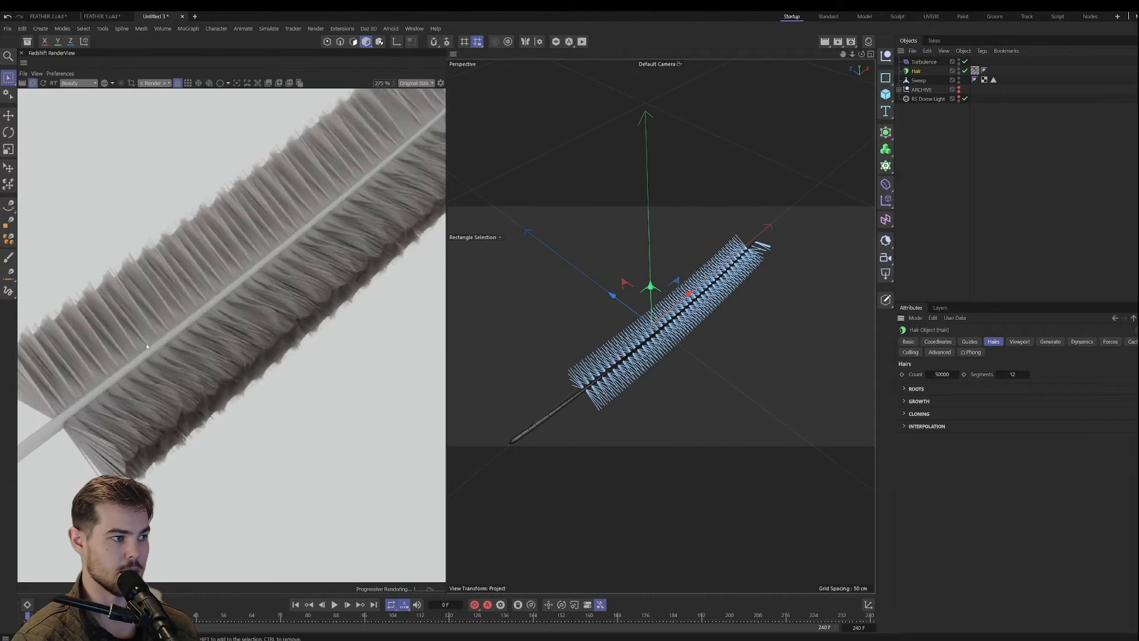
scroll(145, 343, "down", 3)
scroll(146, 343, "down", 2)
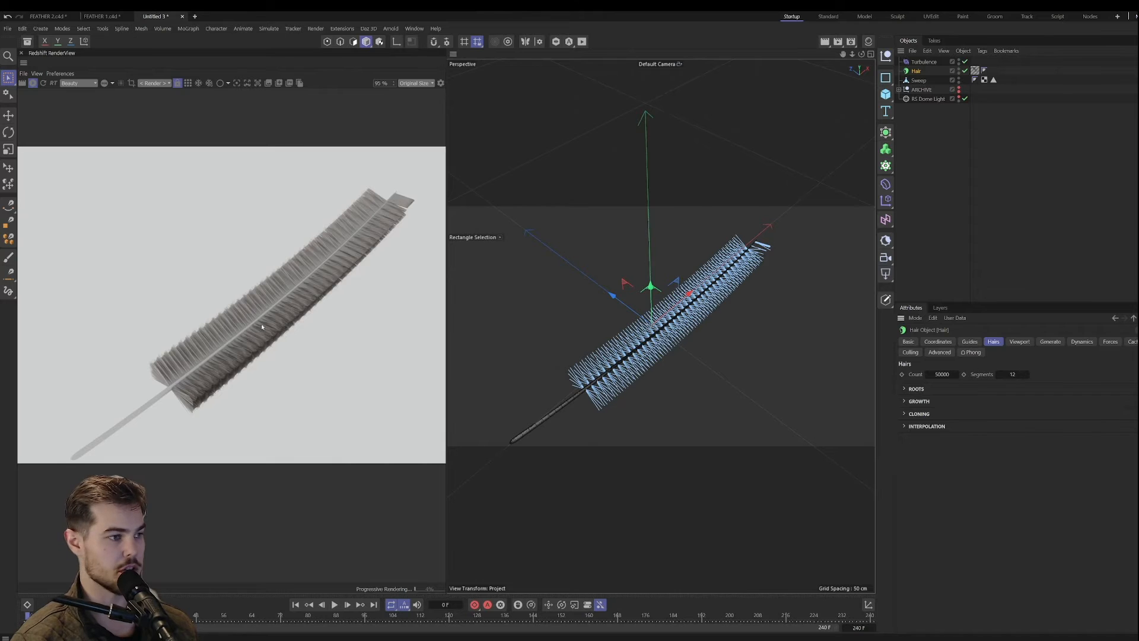
scroll(254, 325, "up", 5)
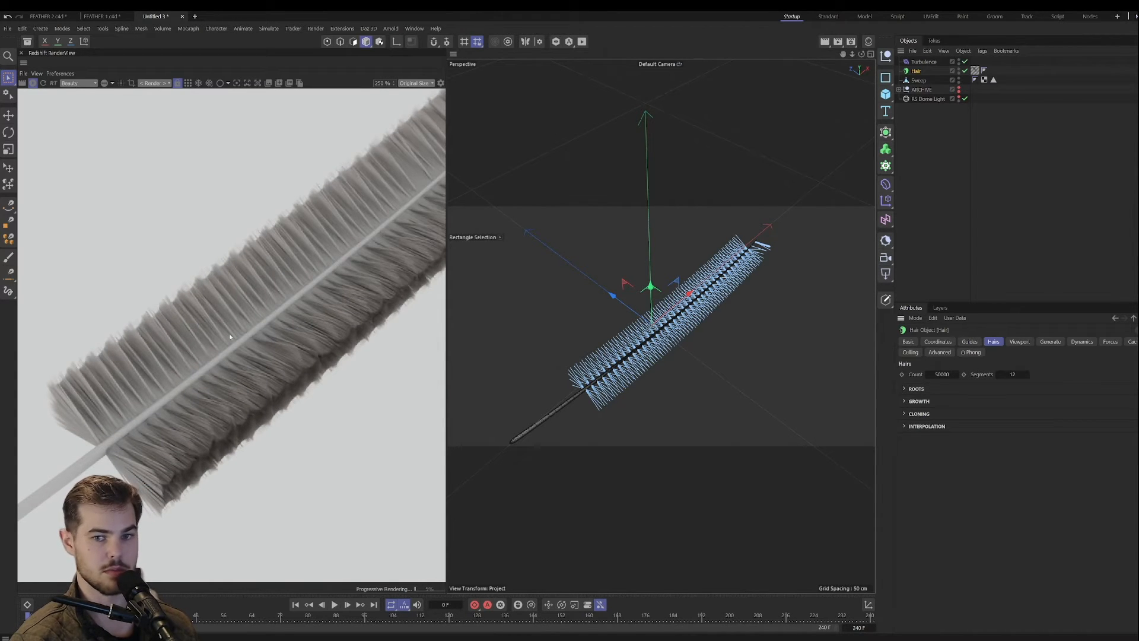
scroll(225, 352, "down", 5)
middle_click_drag(314, 288, 304, 307)
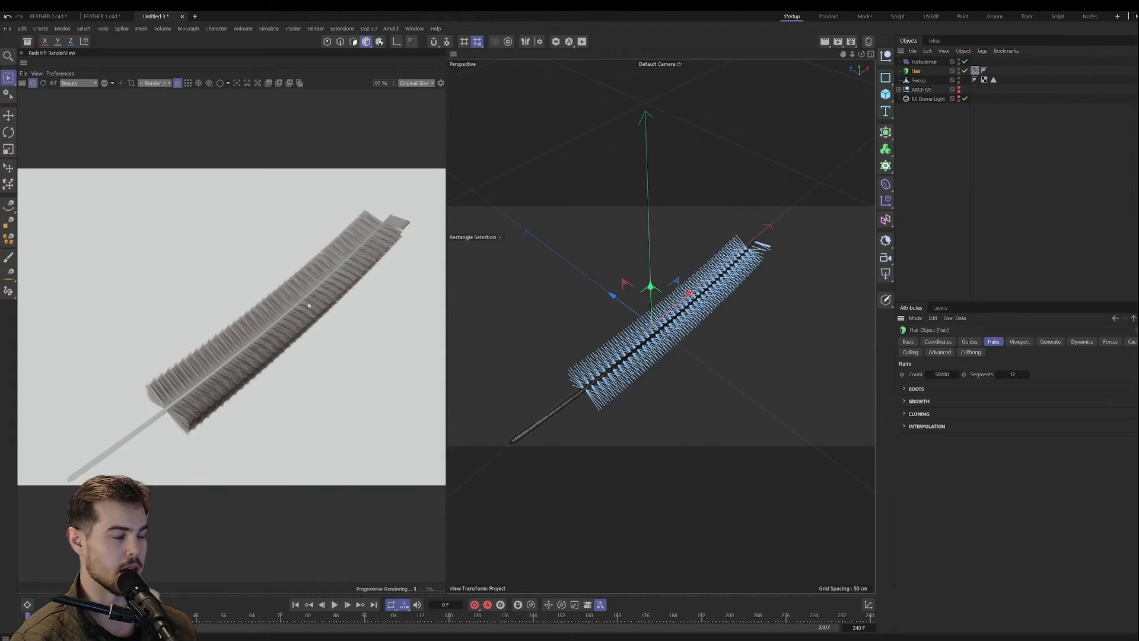
Step: Stop the render, group the Hair and Sweep objects in a null, and place that null inside a Cloner
left_click(33, 83)
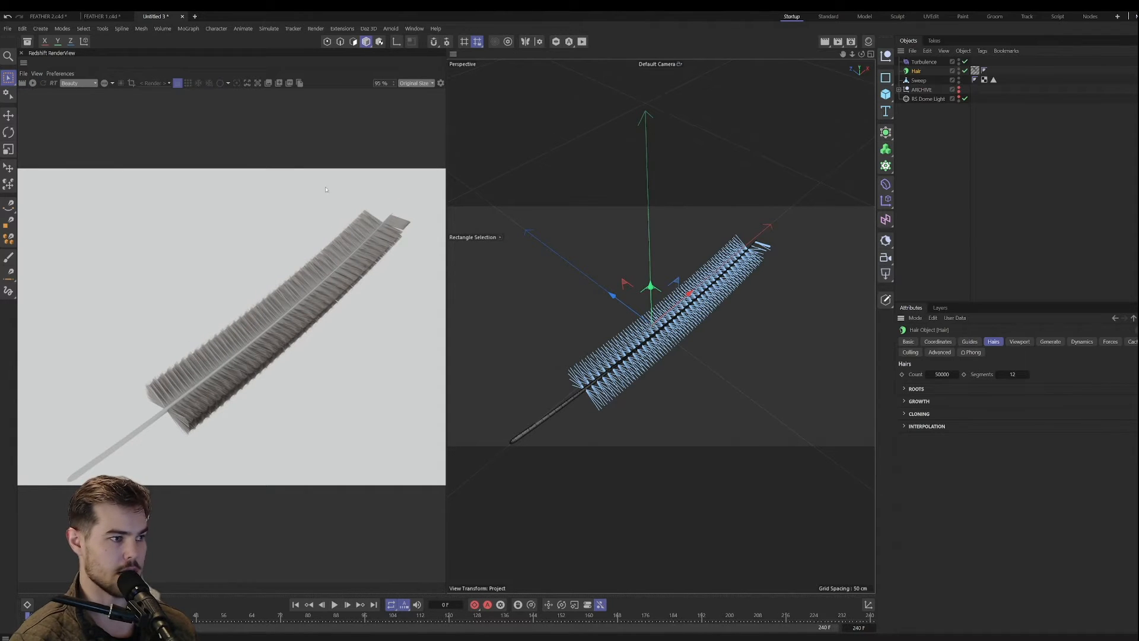
left_click(919, 81, "shift")
key("alt+g")
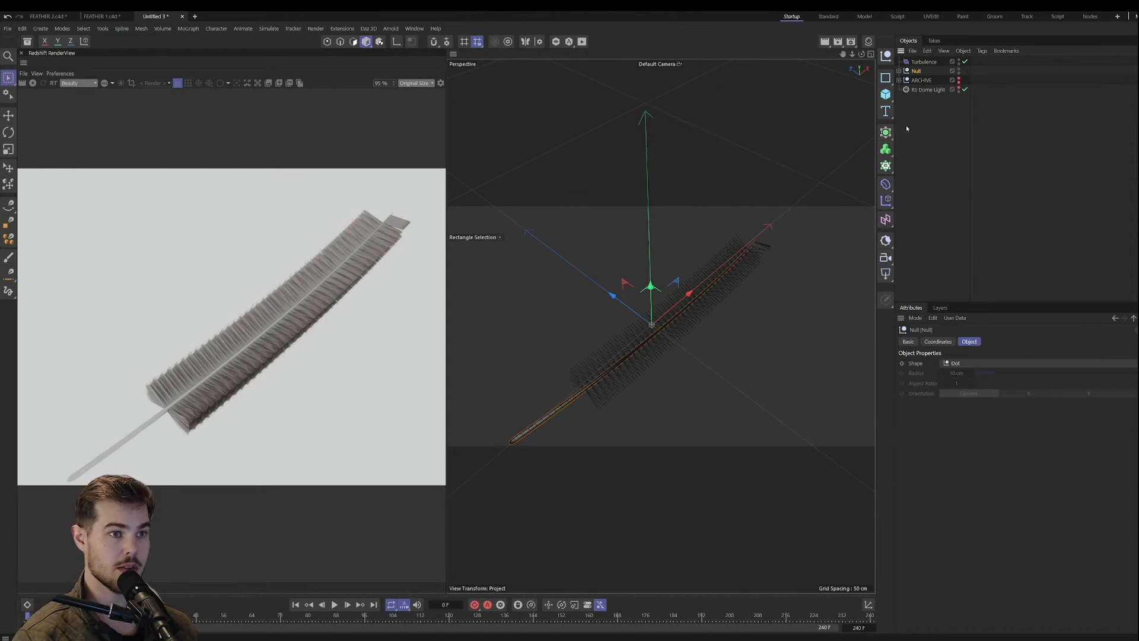
left_click(886, 165, "alt")
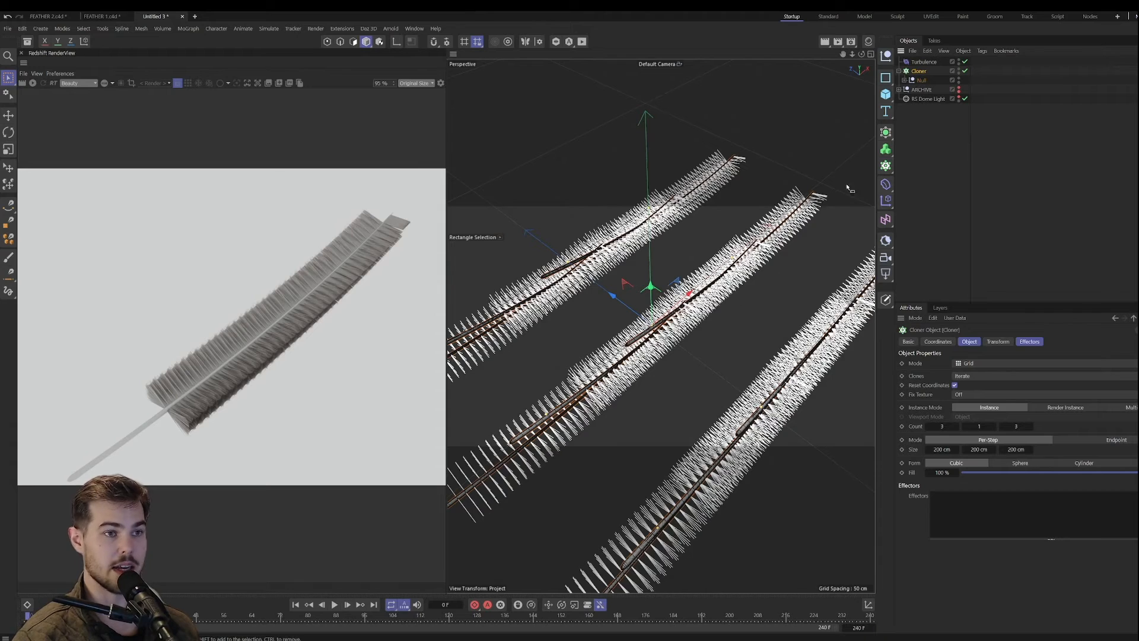
left_click_drag(706, 338, 599, 375, "alt")
scroll(599, 374, "down", 4)
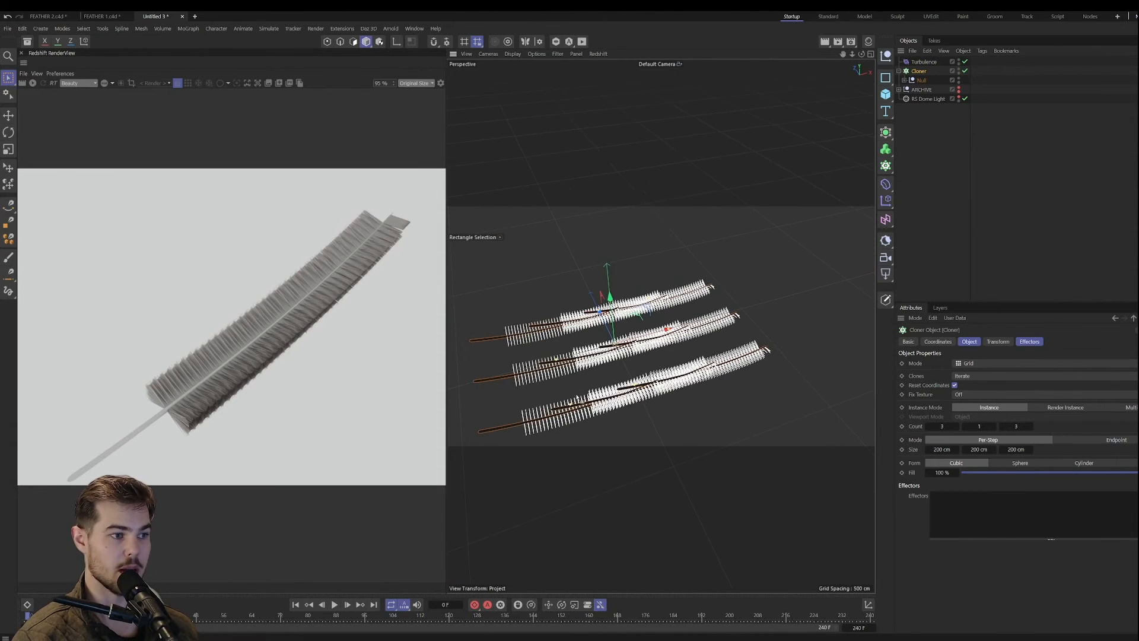
middle_click_drag(578, 398, 592, 395, "alt")
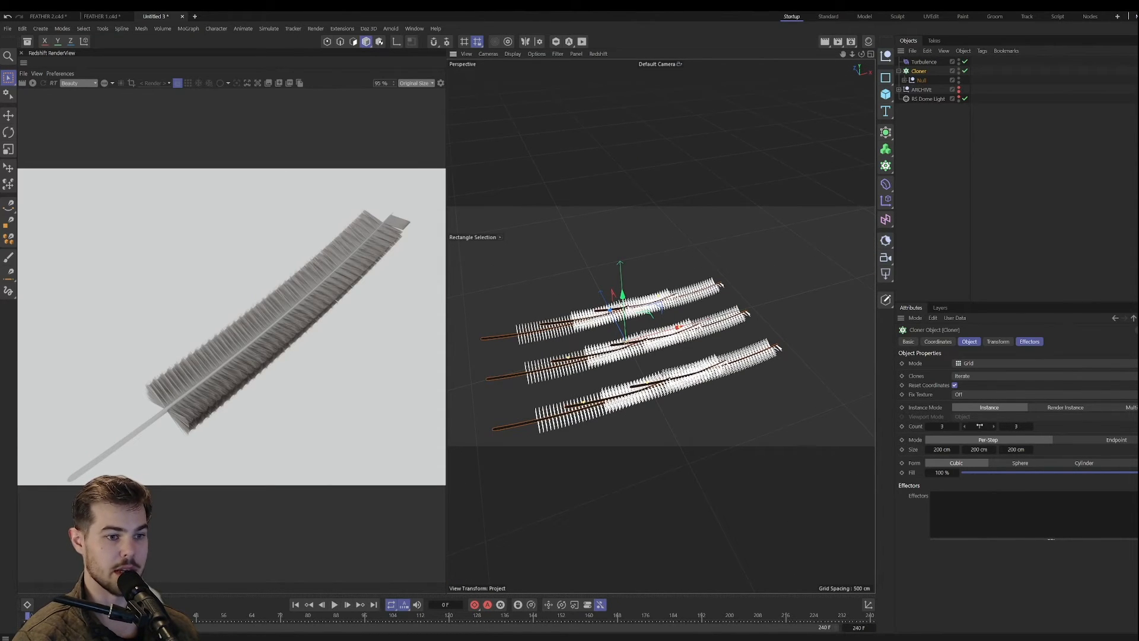
Step: Try the Render Instance and Multi-Instance modes on the Cloner, and return it to Instance
left_click(1070, 408)
left_click(1121, 407)
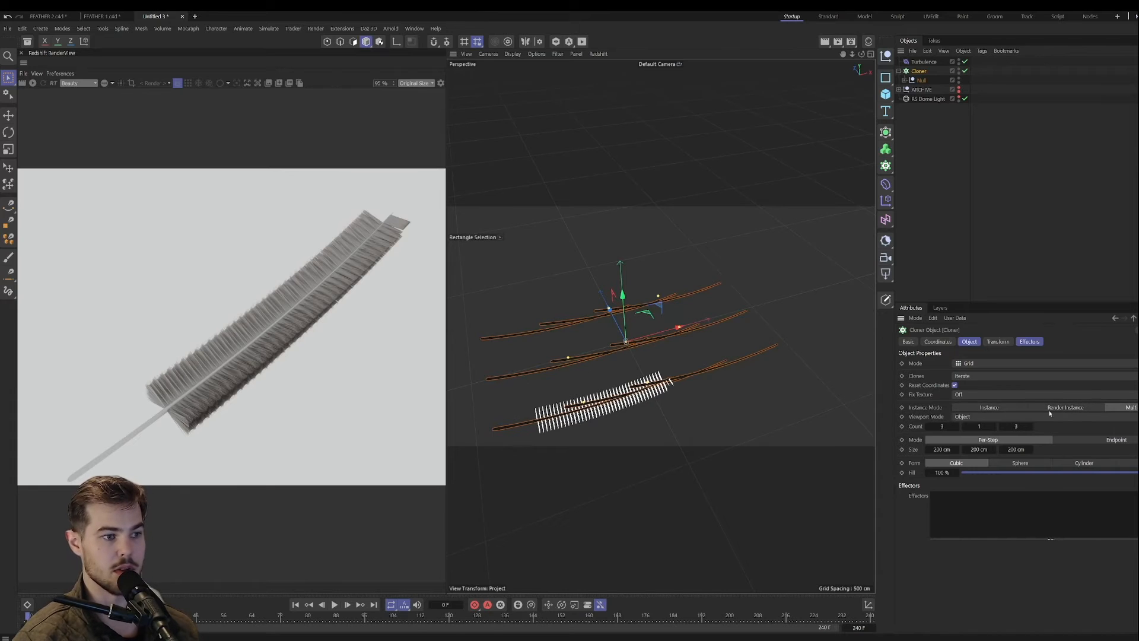
left_click(999, 416)
left_click(995, 408)
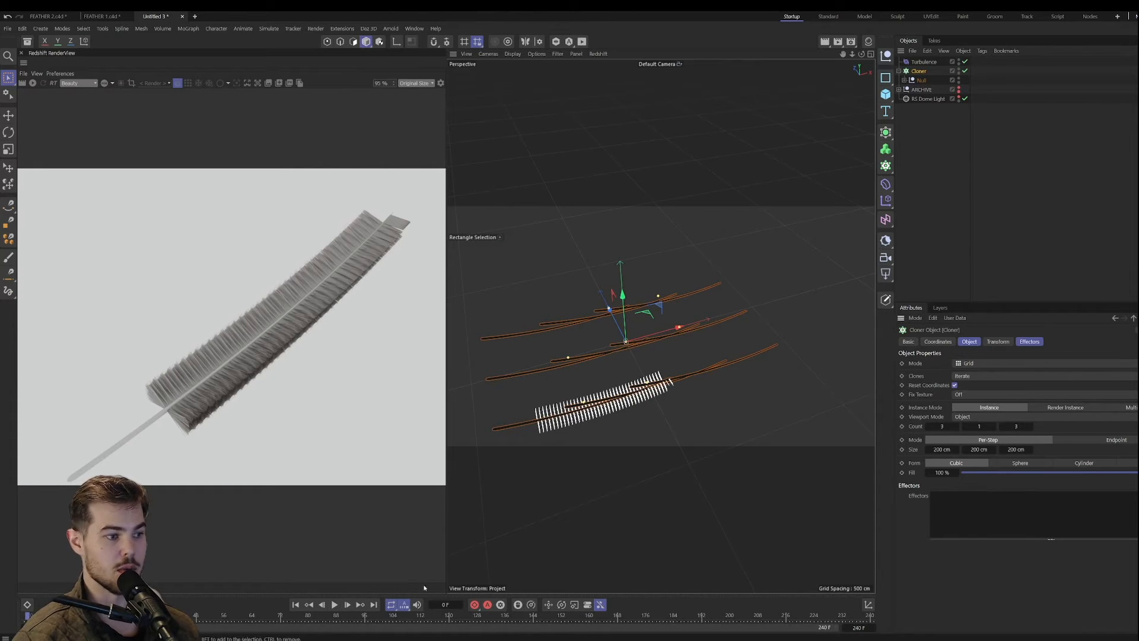
Step: Play the simulation to frame 13 and set the Cloner's grid spacing to 253 cm, 253 cm and 311 cm
left_click(332, 605)
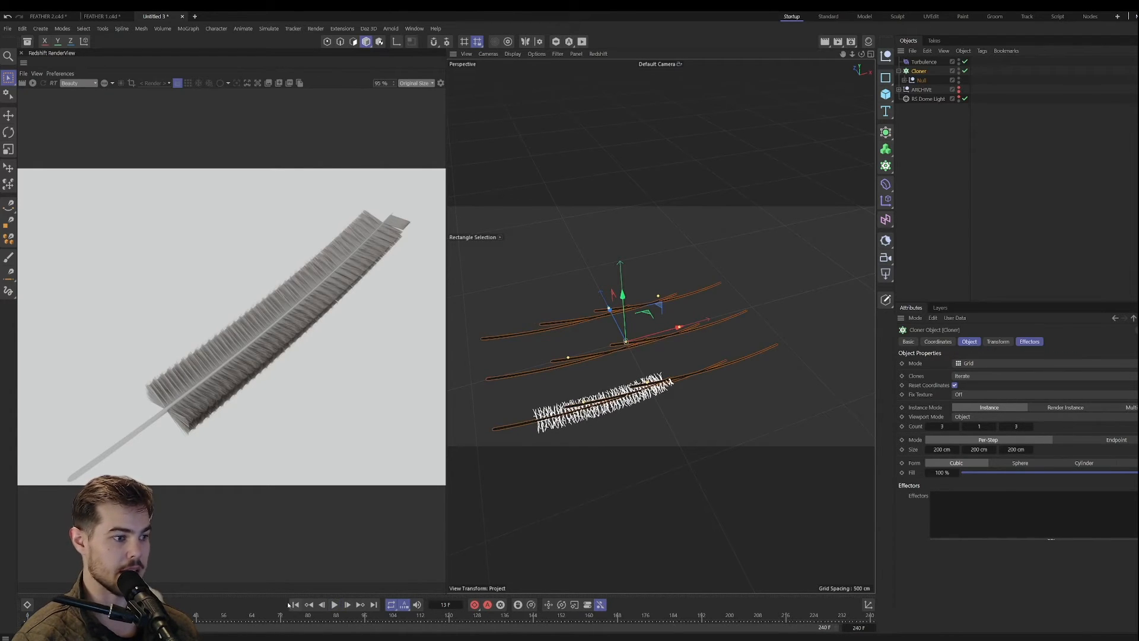
left_click(968, 342)
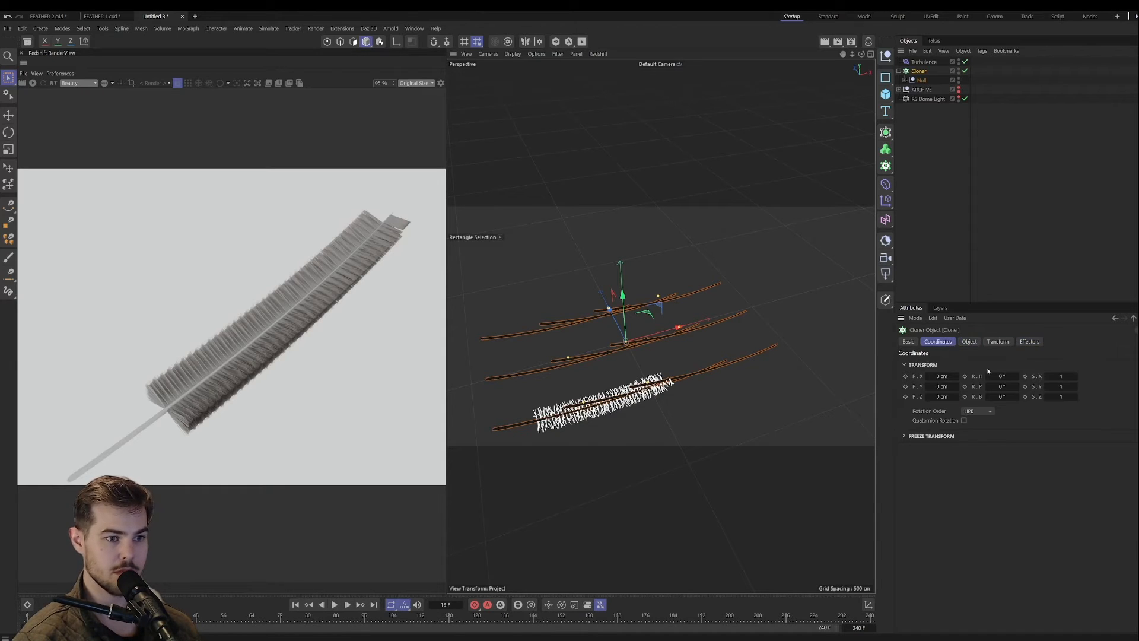
left_click_drag(979, 449, 1082, 449)
left_click(989, 407)
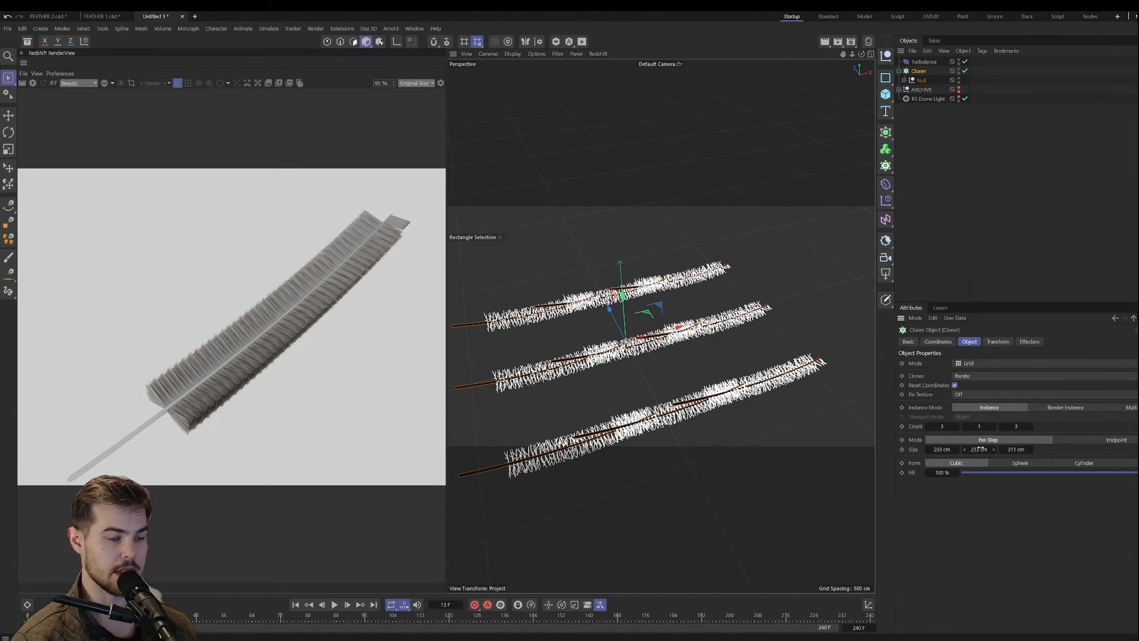
Step: Add a Random effector to the Cloner with position offsets of 133 cm in X, 192 cm in Y and 53 cm in Z
mouse_move(630, 432)
left_mouse_down("alt")
mouse_move(661, 325)
mouse_move(630, 432)
mouse_move(823, 318)
left_mouse_up("alt")
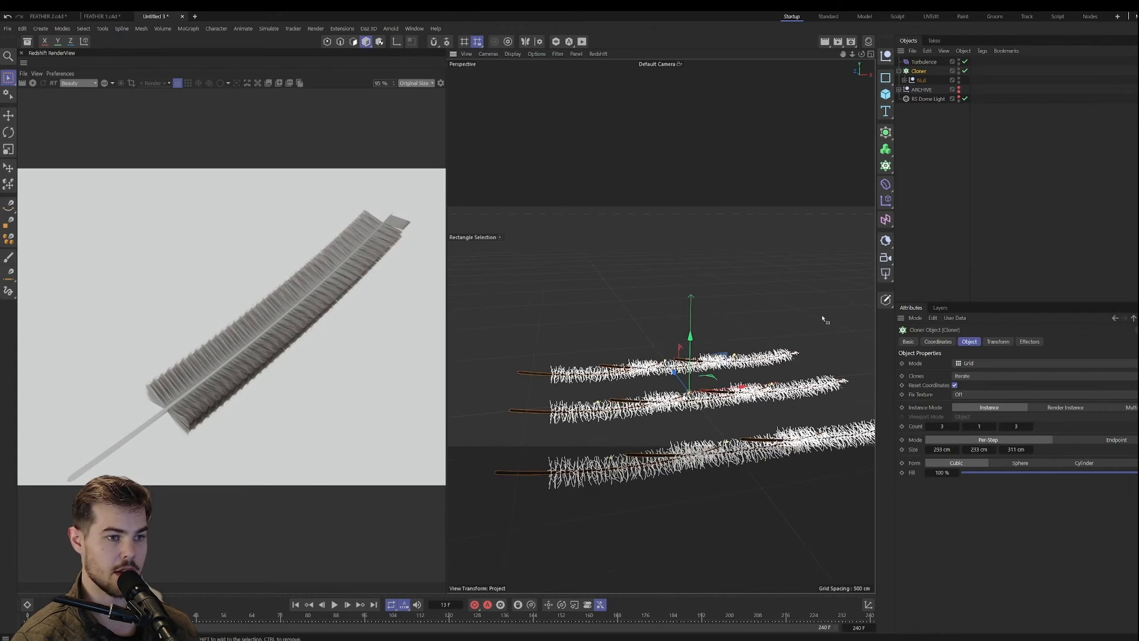
left_click(886, 200)
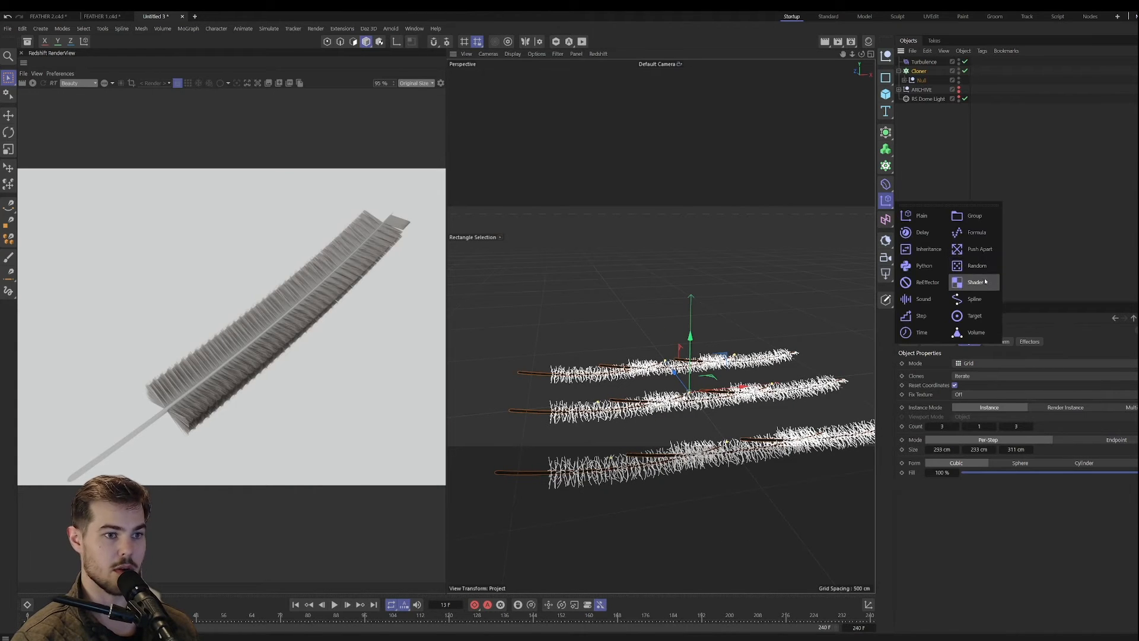
left_click(987, 265, "alt")
left_click(1000, 341)
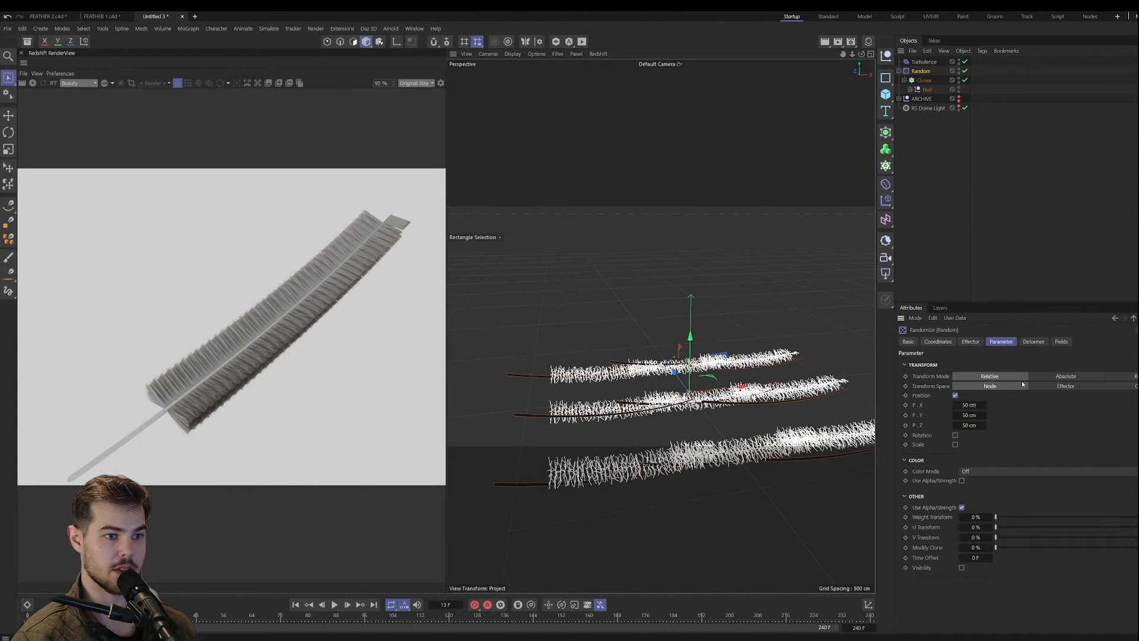
mouse_move(973, 414)
left_mouse_down()
mouse_move(1015, 414)
mouse_move(990, 405)
mouse_move(1000, 405)
mouse_move(980, 422)
mouse_move(1012, 455)
mouse_move(1095, 454)
left_mouse_up()
Step: Enable the Random effector's rotation at H 151°, P 501° and B 42°, and its uniform scale at -0.39
left_click(955, 435)
mouse_move(971, 444)
left_mouse_down()
mouse_move(1015, 445)
mouse_move(979, 464)
left_mouse_up()
left_click(955, 474)
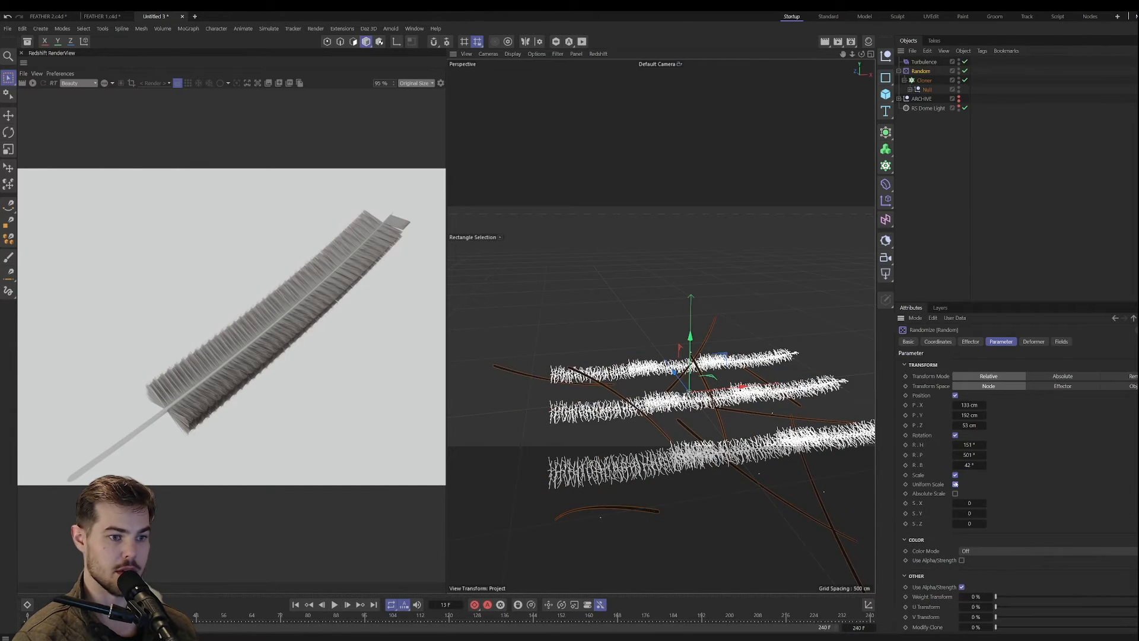
left_click(955, 484)
left_click_drag(969, 503, 947, 503)
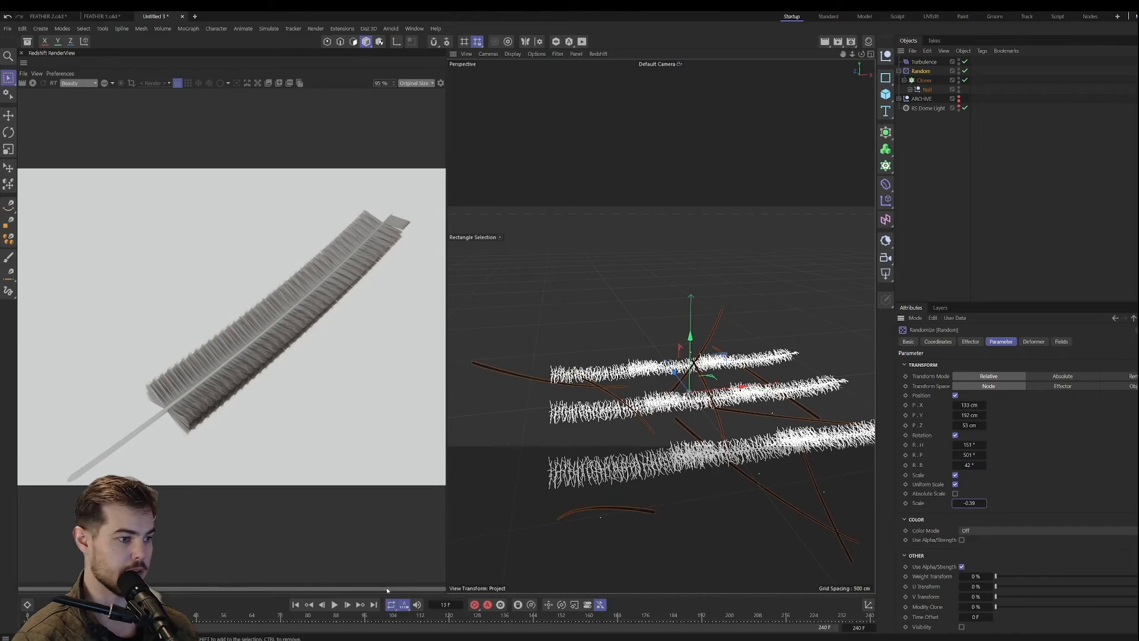
Step: Play the simulation to frame 29 and frame the scattered feathers in the perspective view
left_click(334, 604)
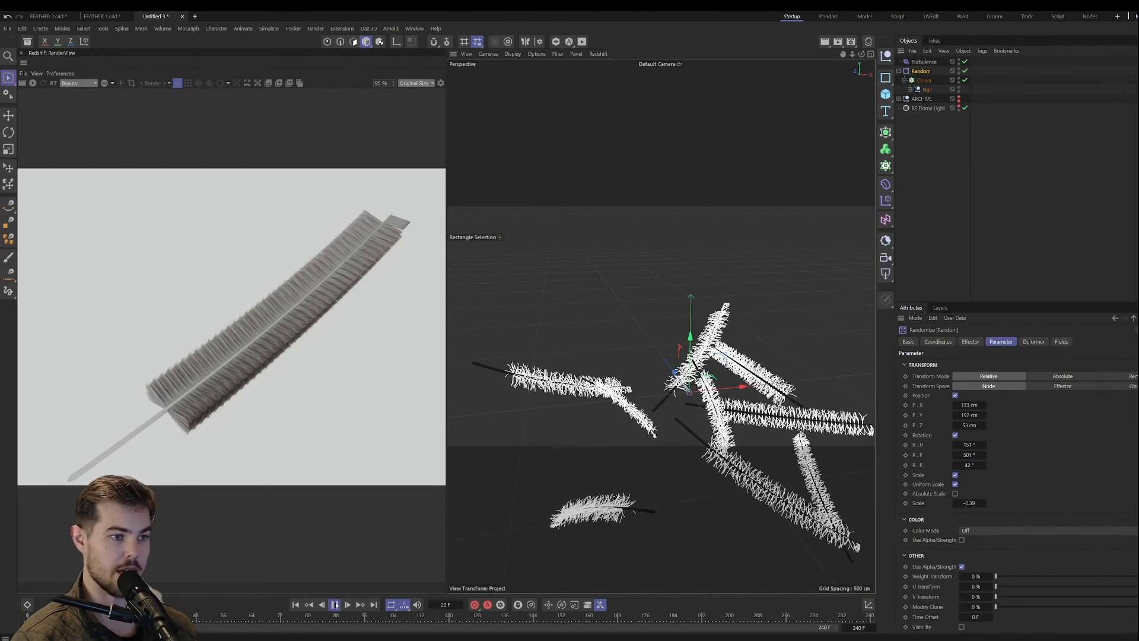
left_click(334, 605)
scroll(631, 463, "up", 5)
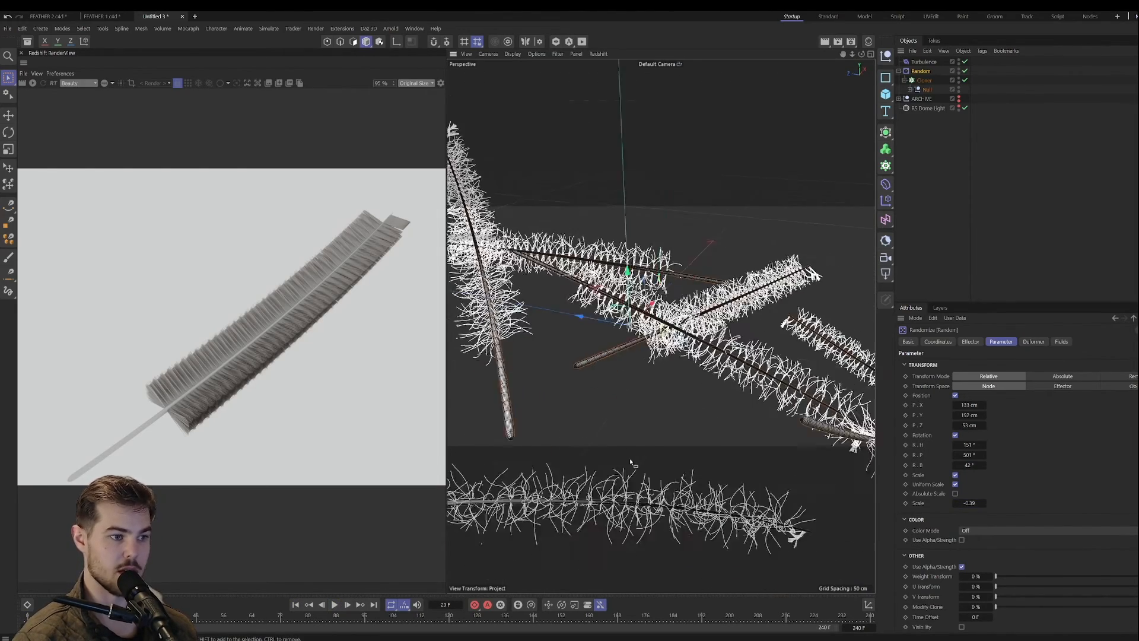
left_click_drag(630, 462, 598, 427, "alt")
right_click_drag(611, 461, 616, 438, "alt")
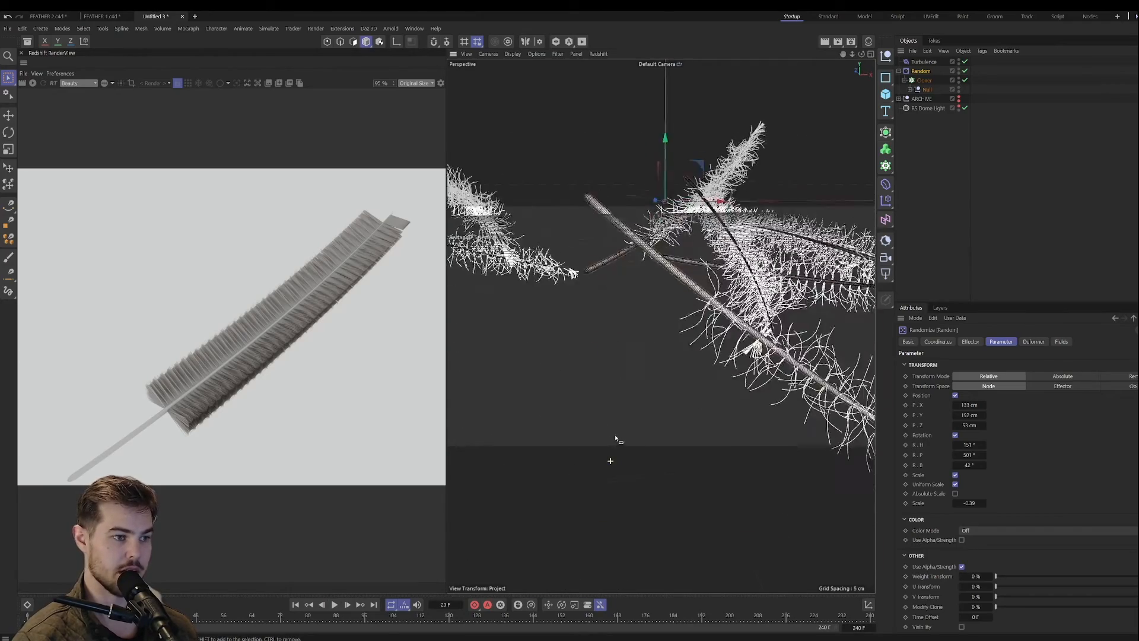
scroll(641, 433, "down", 5)
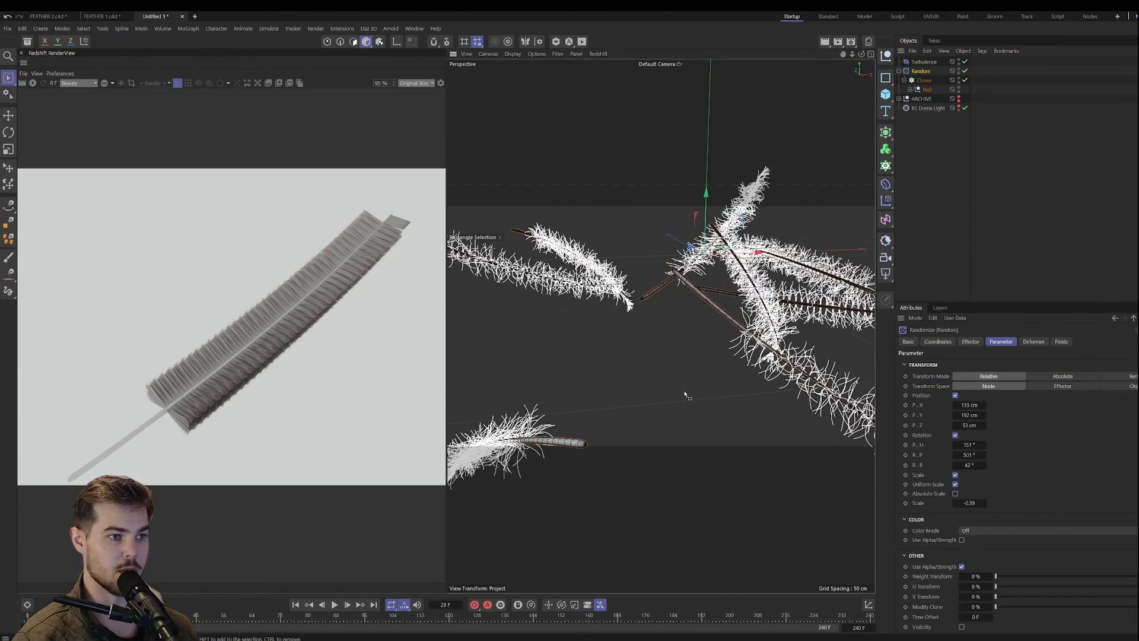
left_click_drag(686, 396, 655, 392, "alt")
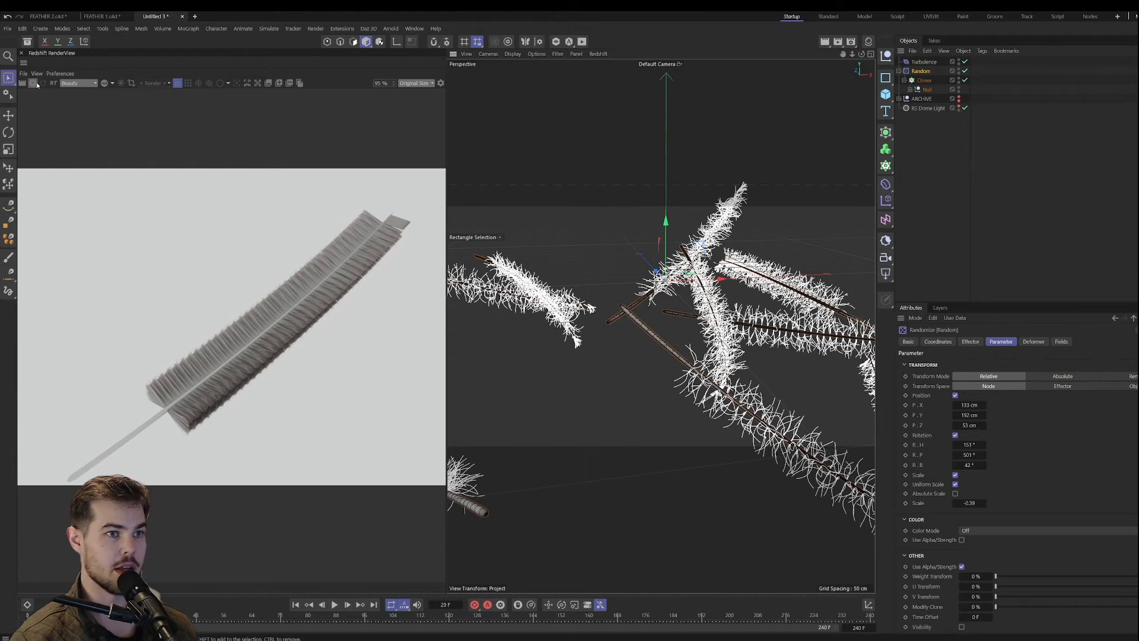
Step: Start the interactive Redshift render again and examine the ruffled barbs of the cloned feathers up close
left_click(36, 83)
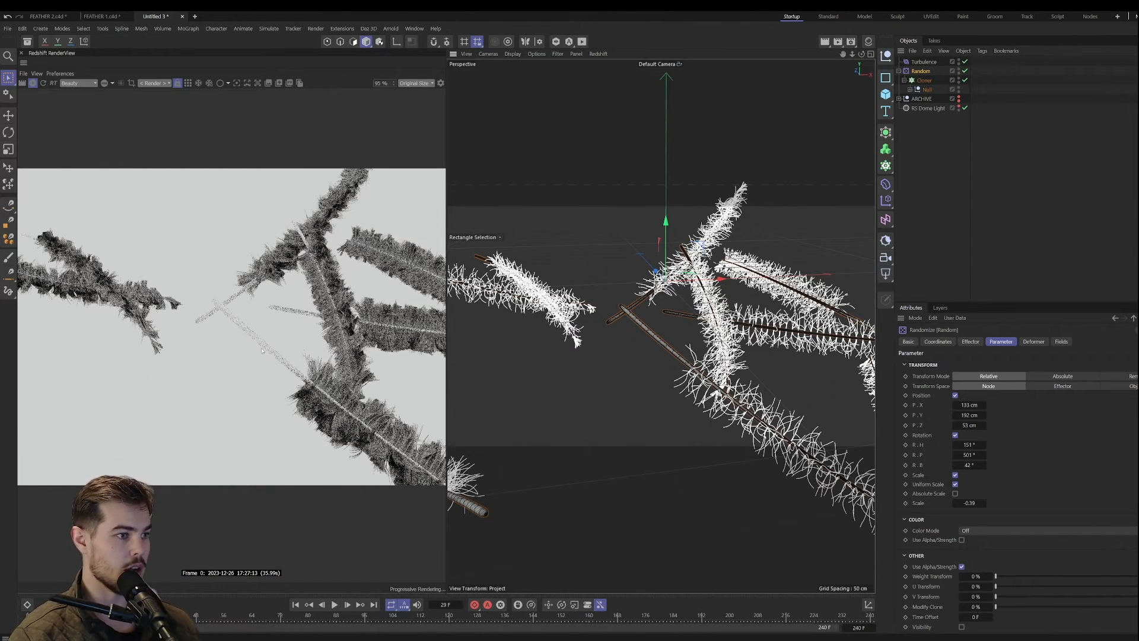
scroll(300, 354, "down", 5)
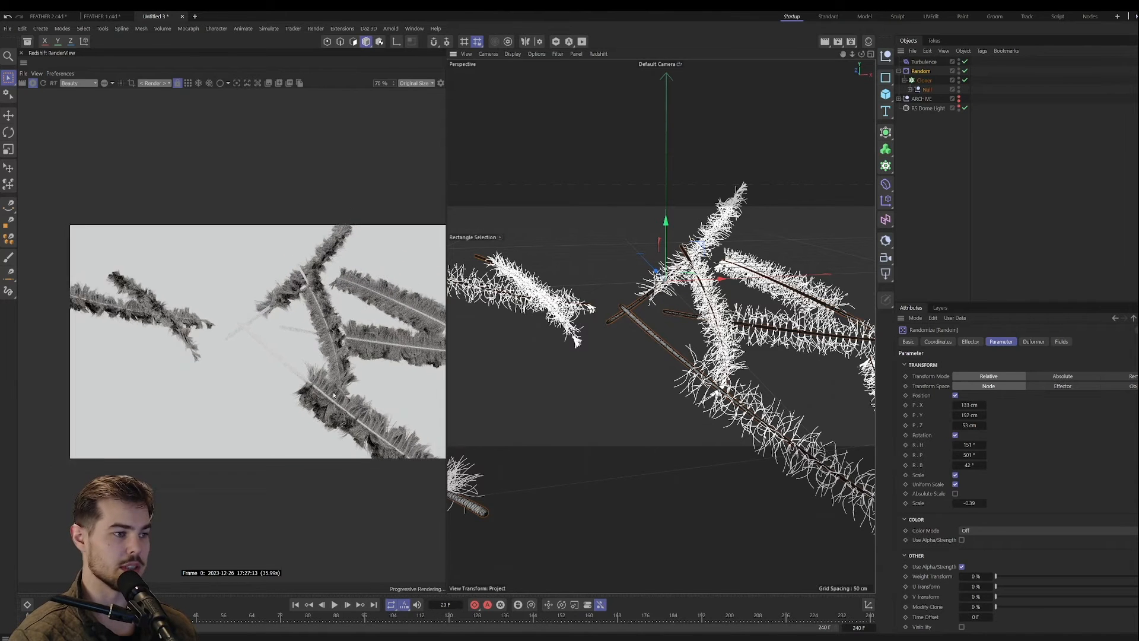
scroll(235, 379, "up", 5)
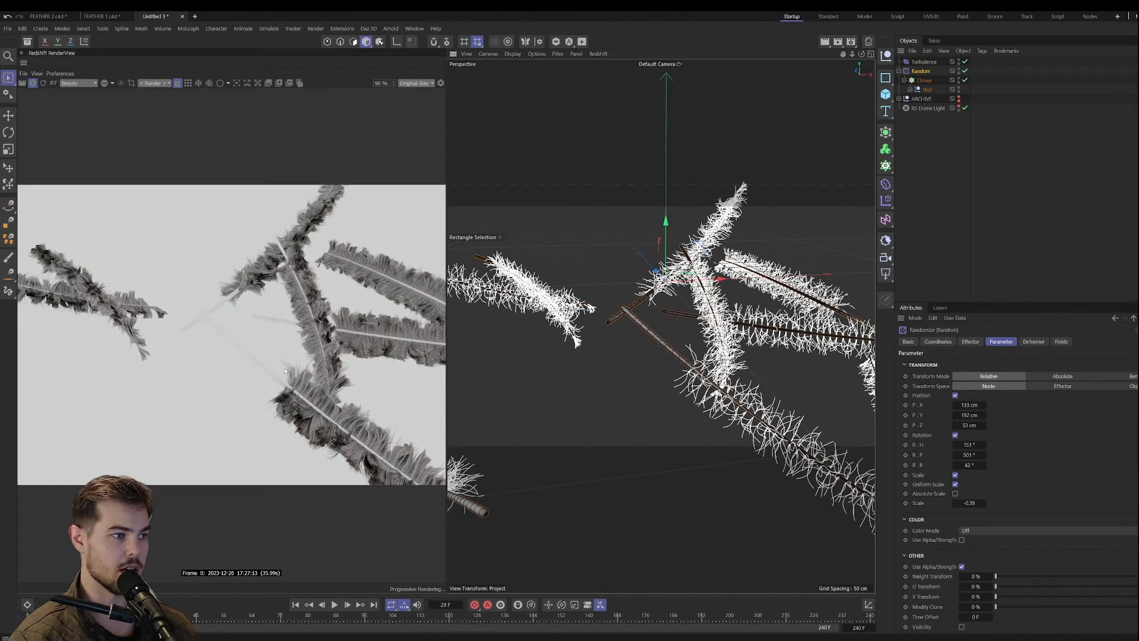
scroll(388, 466, "up", 4)
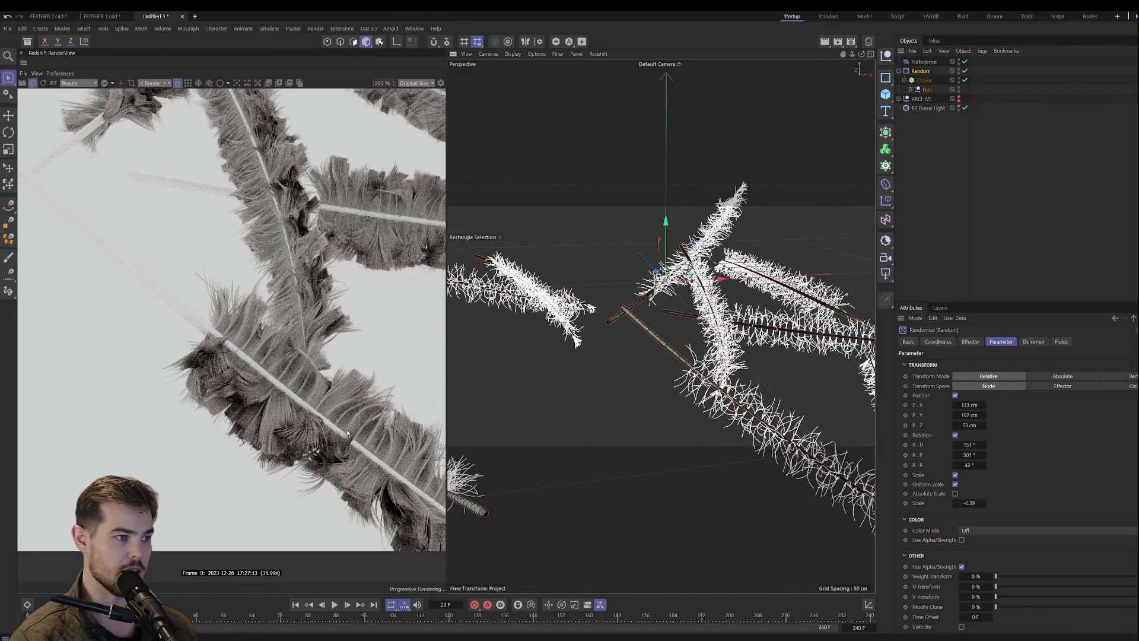
scroll(201, 346, "down", 4)
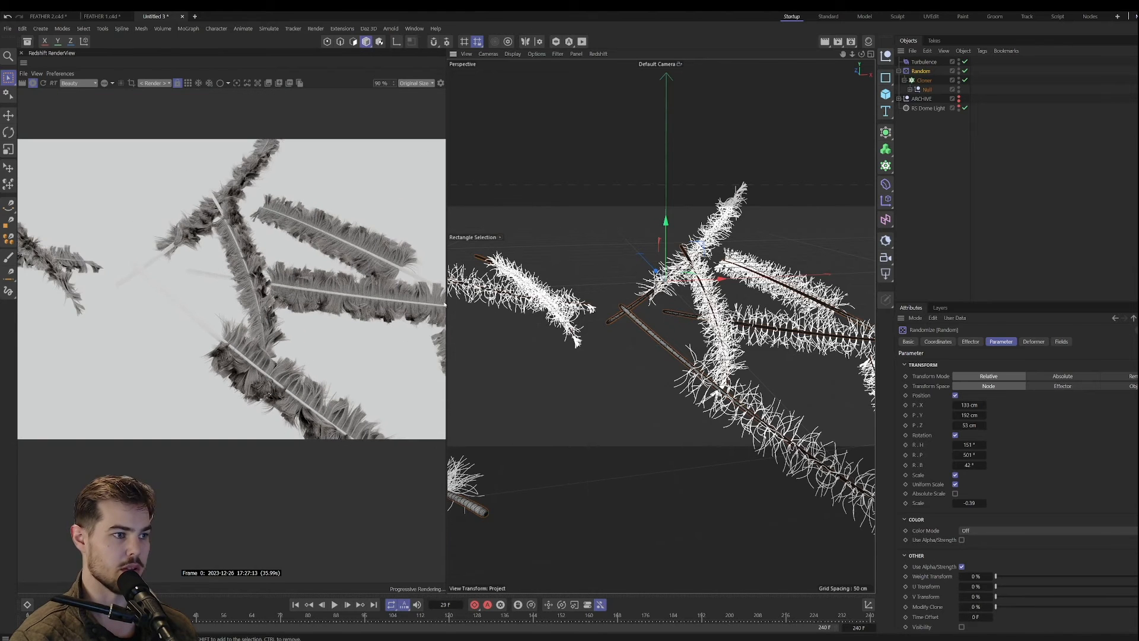
Step: Widen the Redshift RenderView and reframe its image to show the entire render of the scattered feathers
left_click_drag(447, 304, 580, 305)
scroll(389, 300, "down", 1)
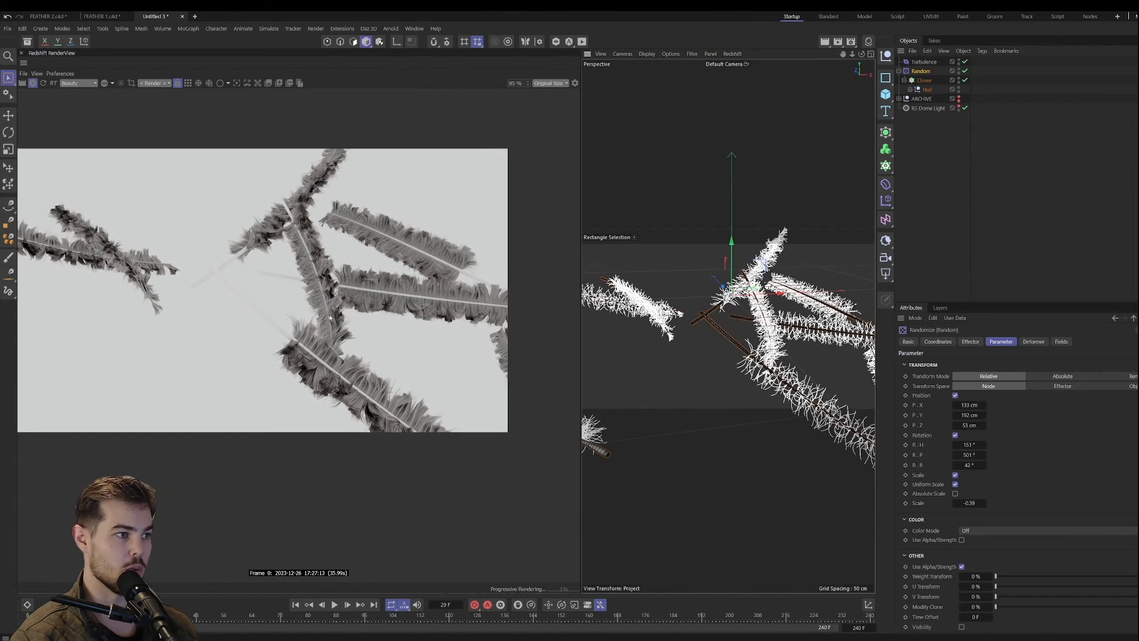
middle_click_drag(302, 322, 370, 377)
scroll(345, 272, "up", 2)
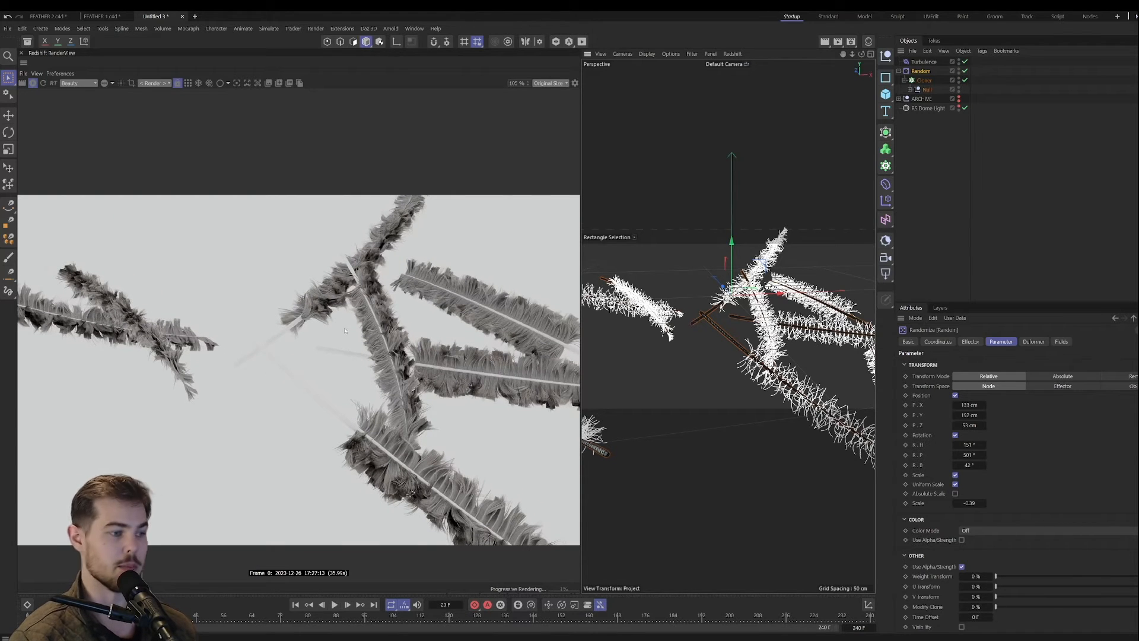
scroll(311, 347, "down", 2)
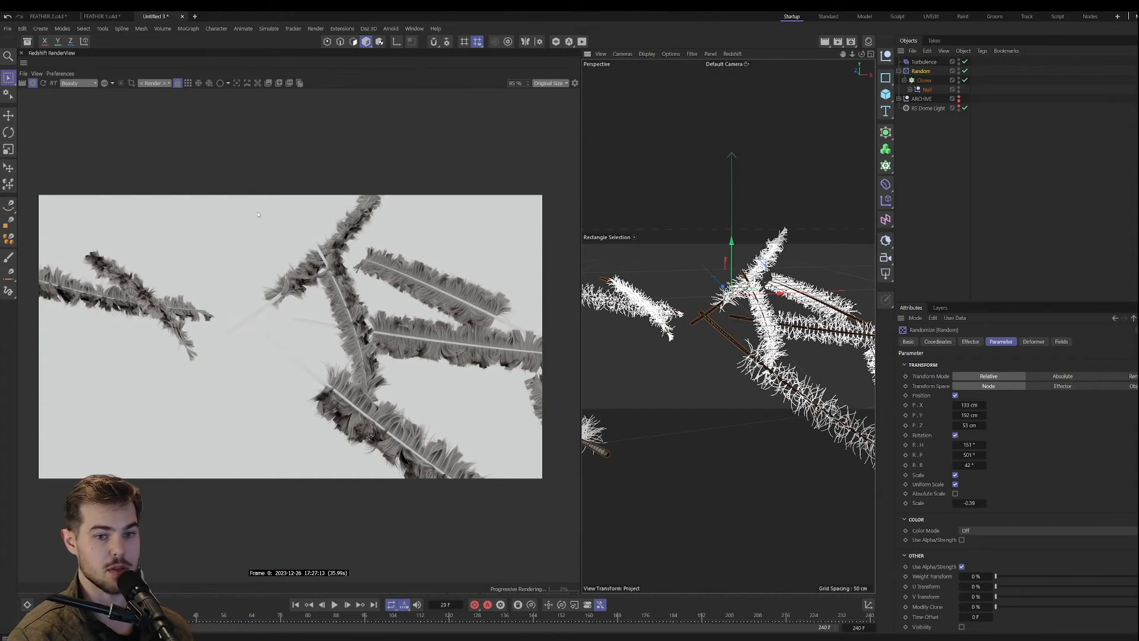
Step: Show the Material Manager beside the viewport and stop the interactive render
left_click(869, 40)
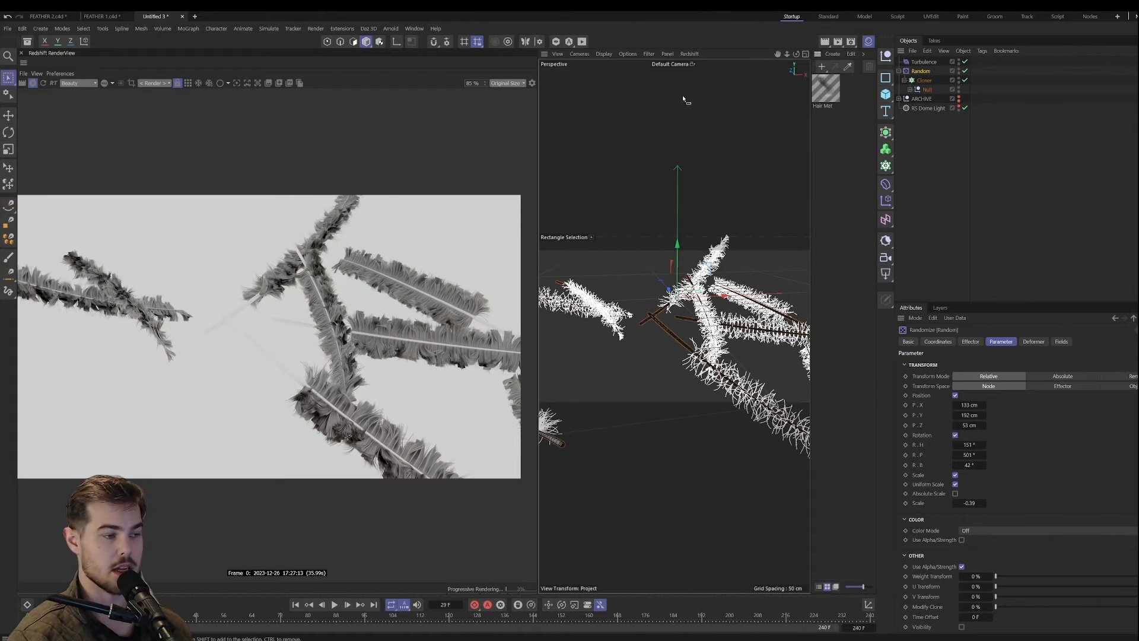
left_click(33, 83)
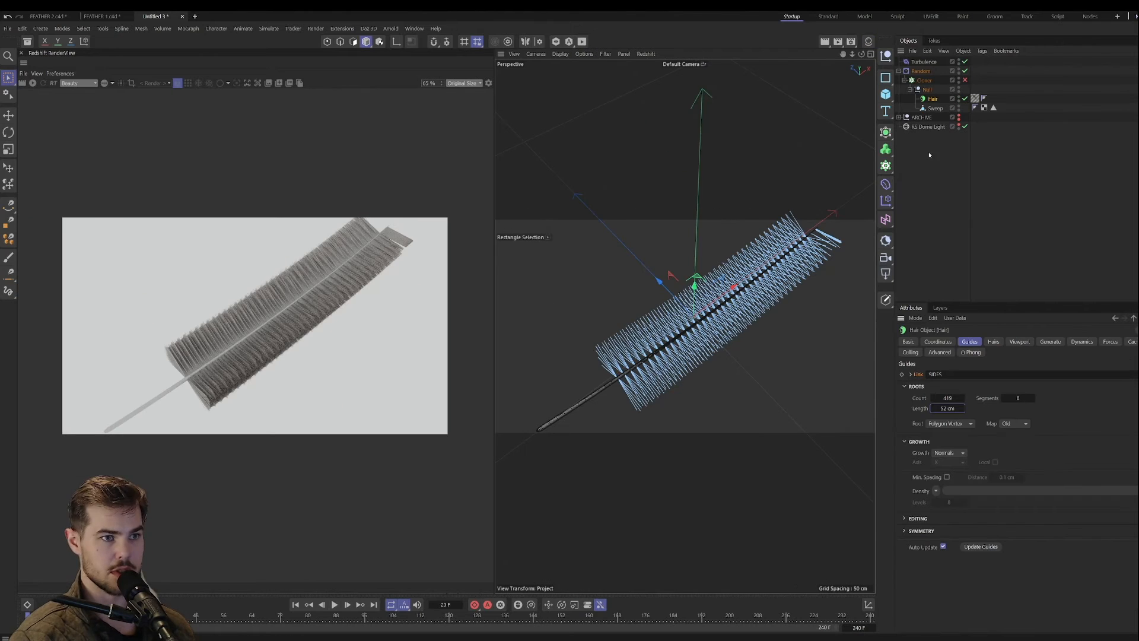
Step: Expand the ARCHIVE group and add a Vertex Map tag to the Sweep polygon object under the cloned null
left_click(937, 108)
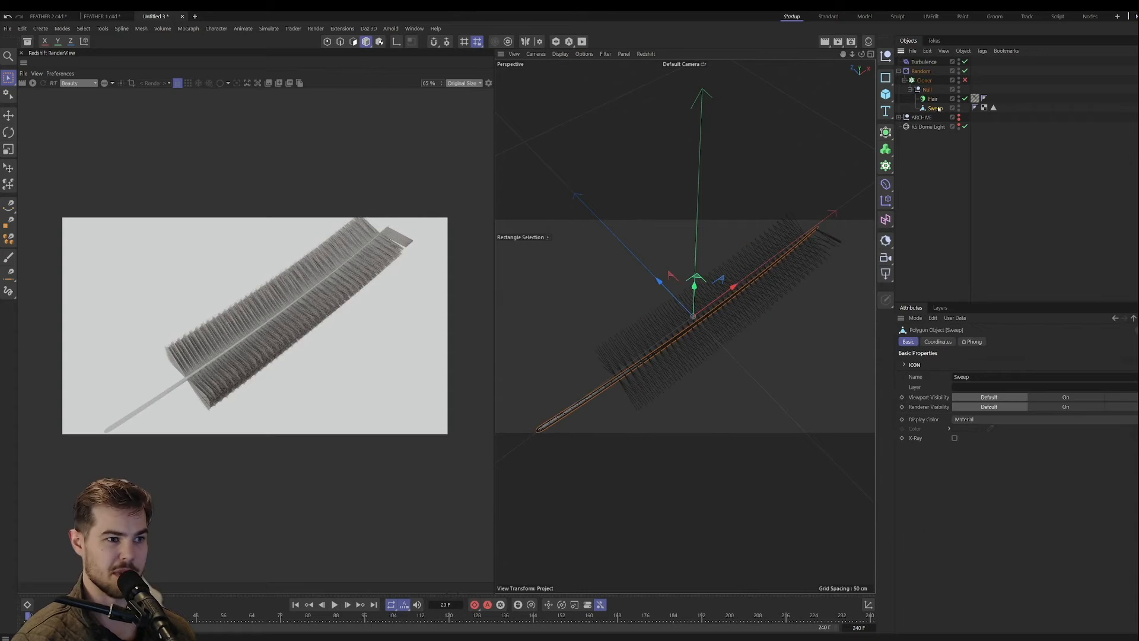
left_click(900, 118)
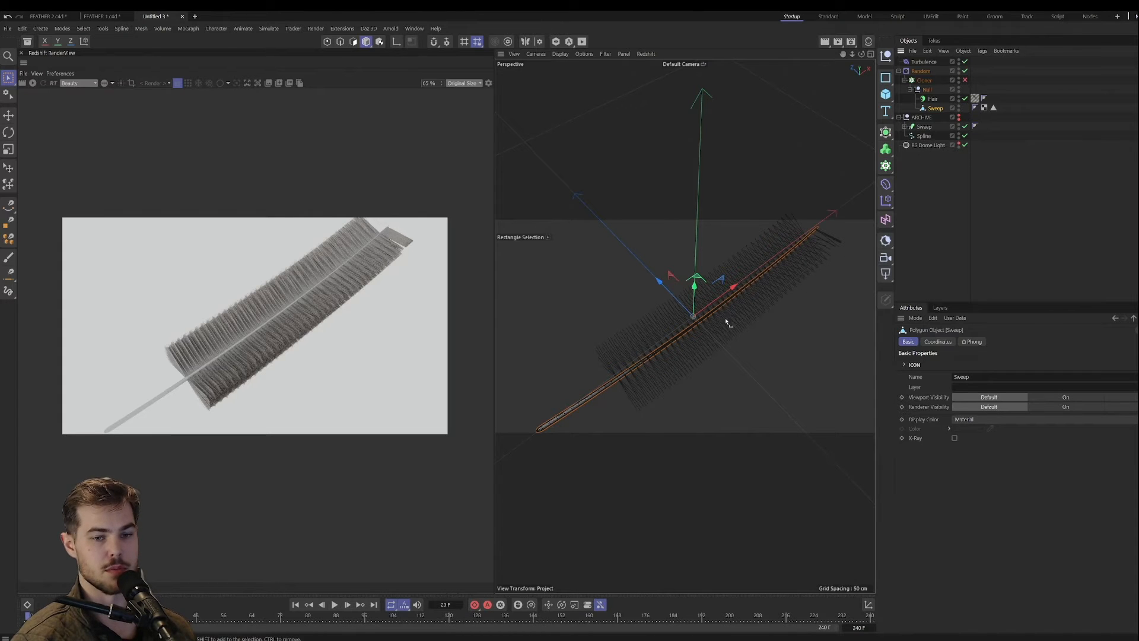
left_click_drag(928, 136, 939, 111)
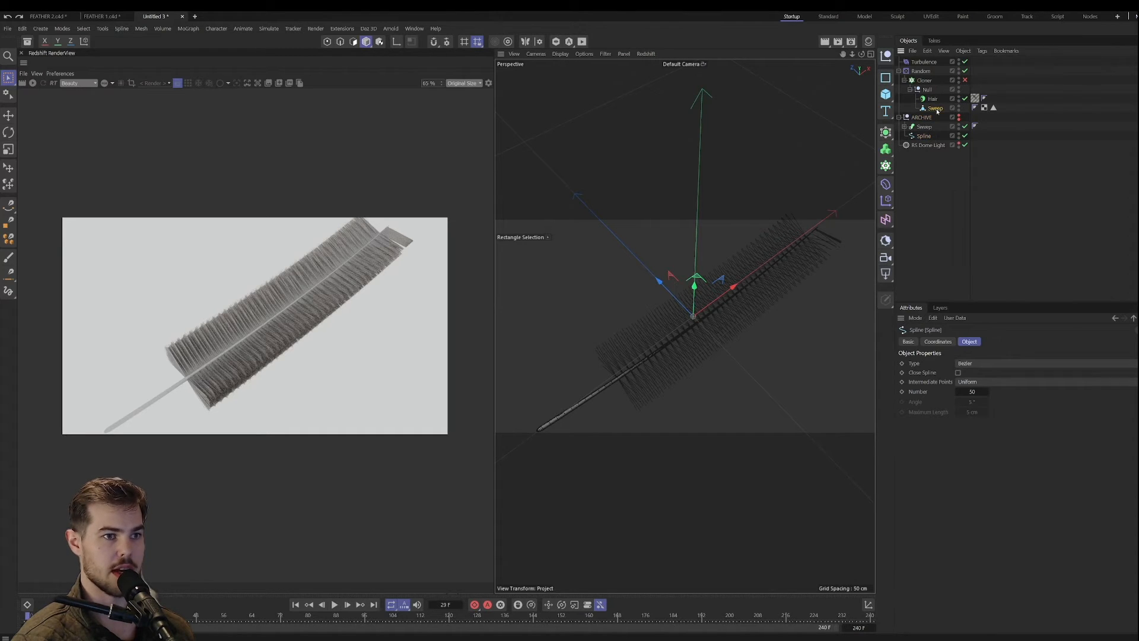
right_click(937, 111)
mouse_move(1009, 213)
left_click(1097, 303)
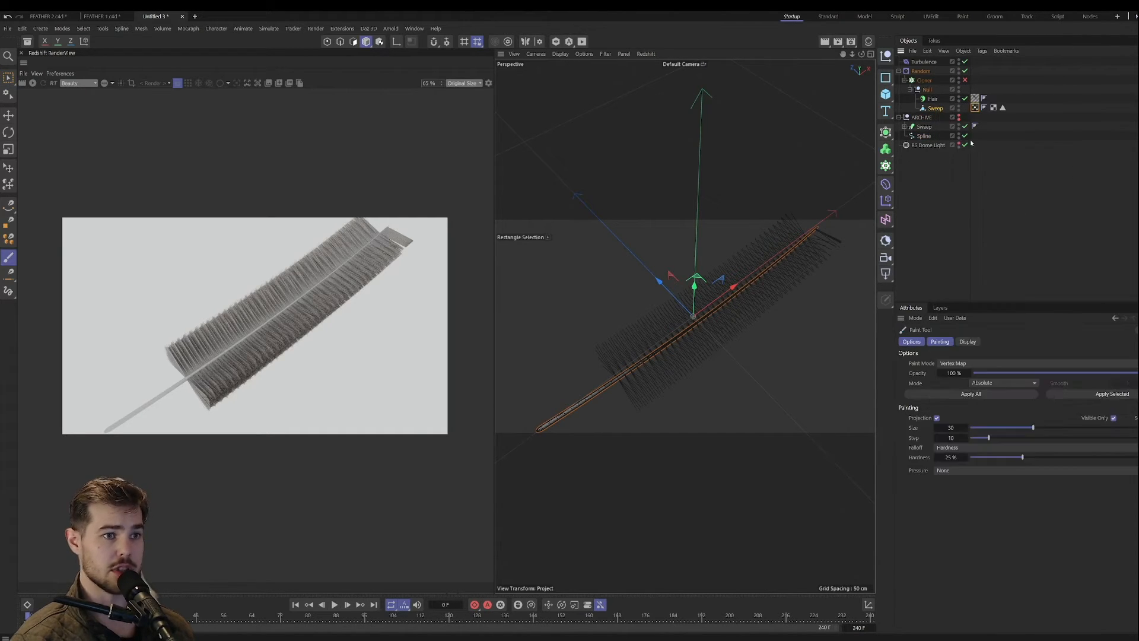
Step: Delete the Freeze layer from the fields of the Sweep's vertex map
left_click(935, 110)
left_click(974, 107)
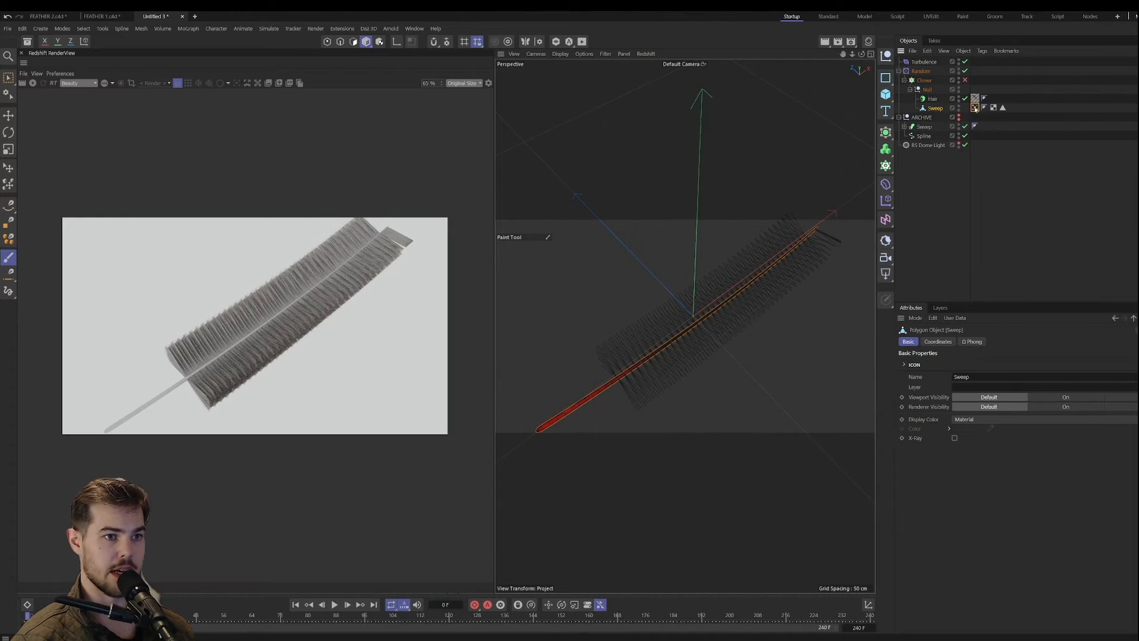
left_click(953, 397)
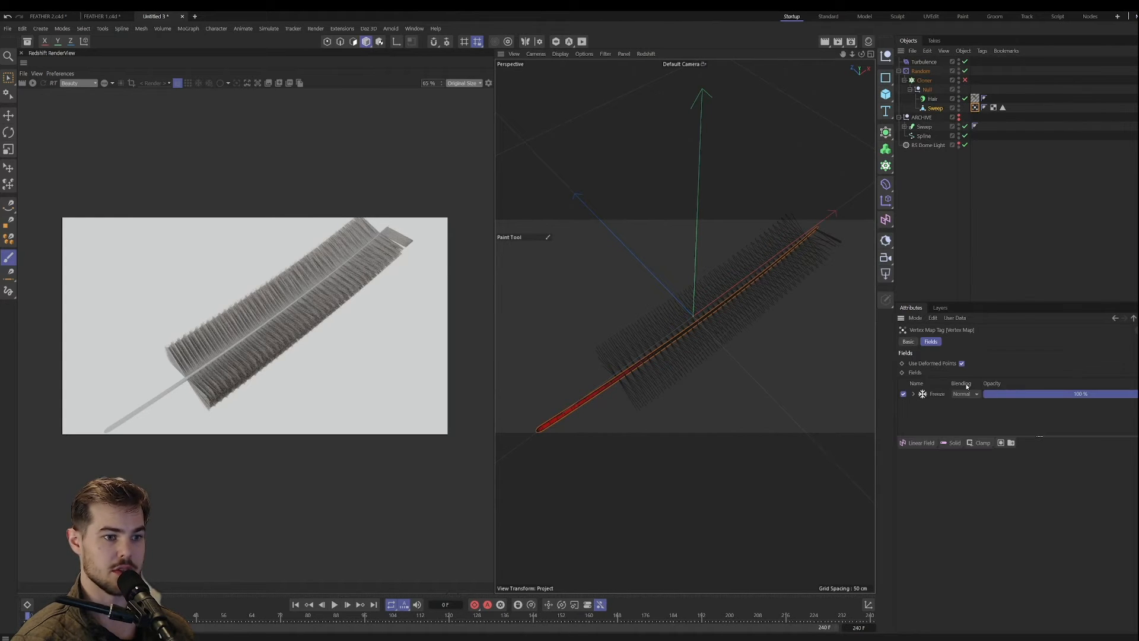
left_click(943, 395)
key("Delete")
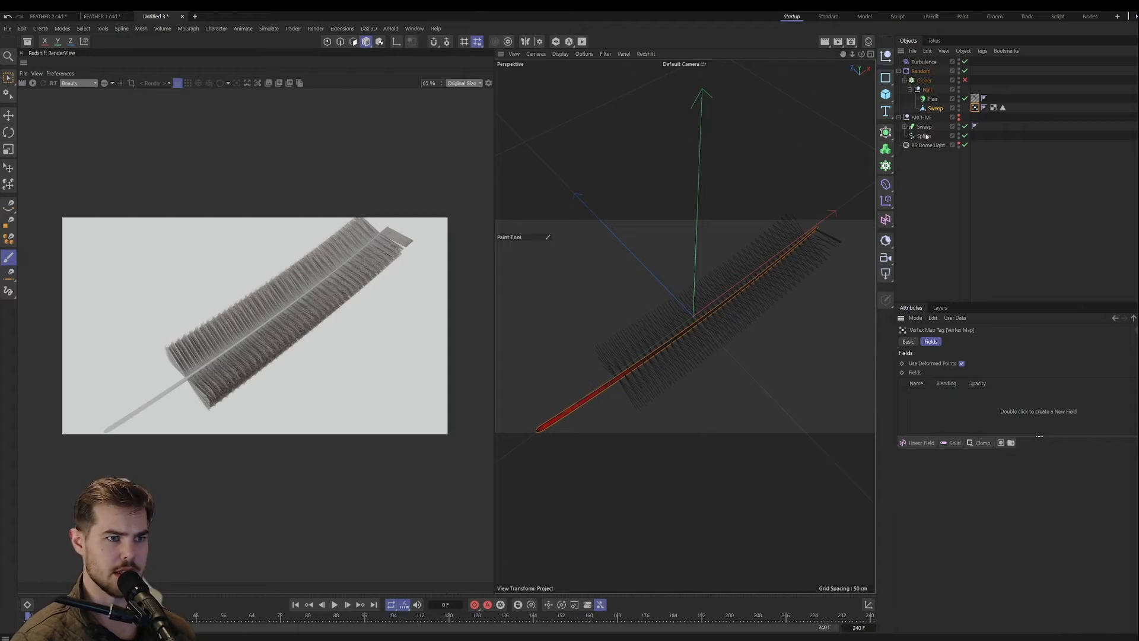
Step: Add the archived Spline as the vertex map's field and inspect the resulting weights along the quill
left_click_drag(923, 136, 947, 410)
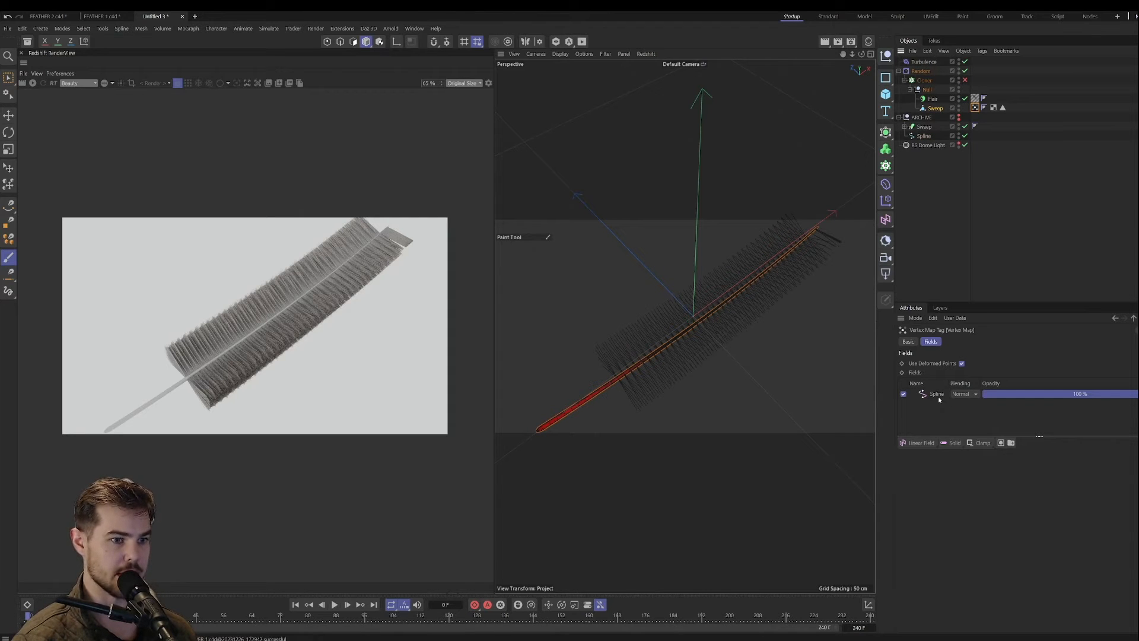
left_click(938, 400)
scroll(670, 365, "up", 5)
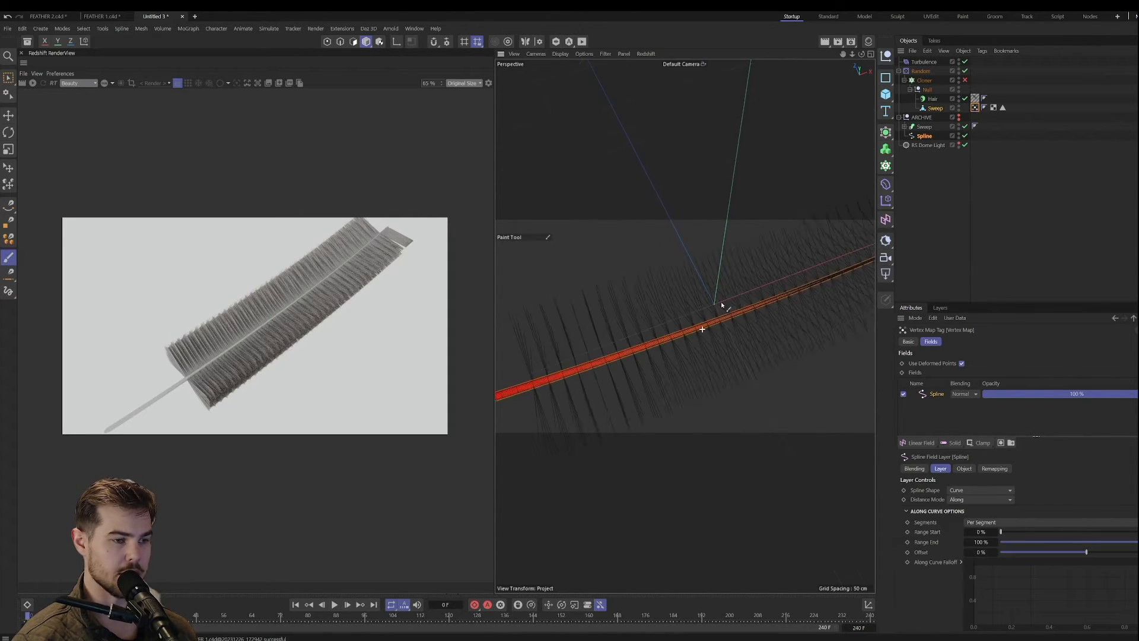
mouse_move(721, 302)
right_mouse_down("alt")
mouse_move(731, 290)
mouse_move(723, 296)
right_mouse_up("alt")
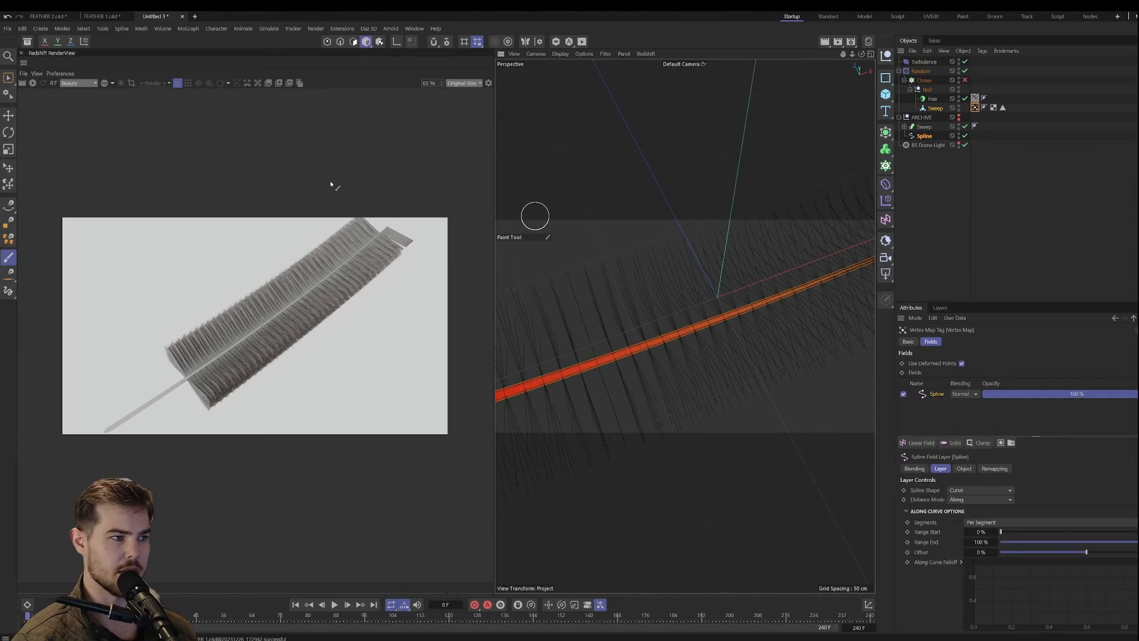
left_click(9, 78)
right_click_drag(790, 281, 770, 316, "alt")
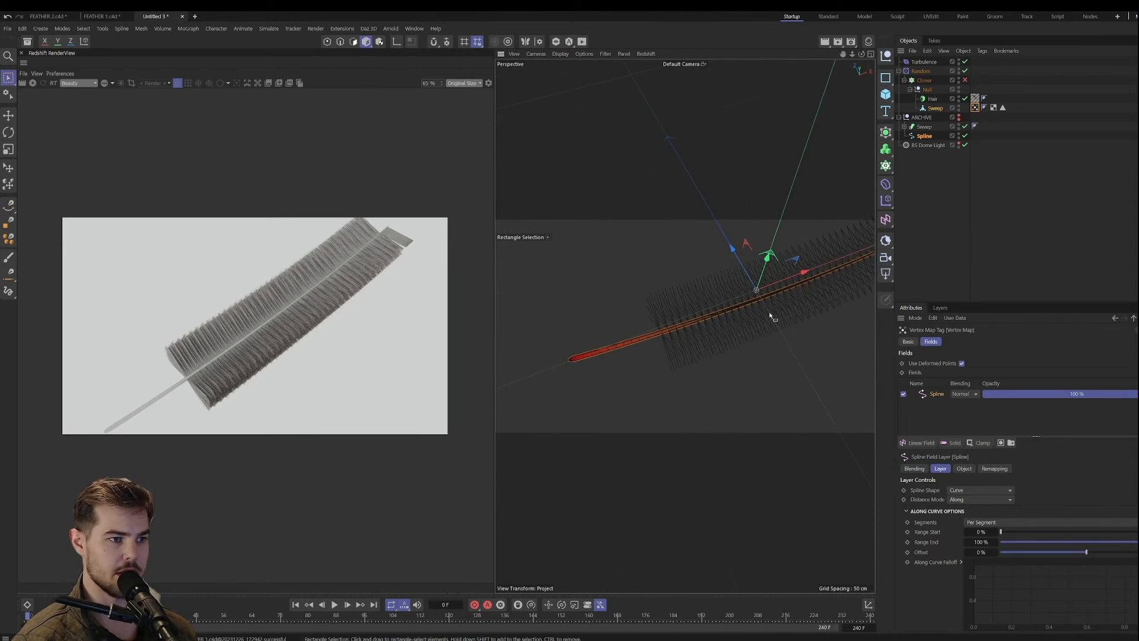
left_click_drag(770, 316, 610, 254, "alt")
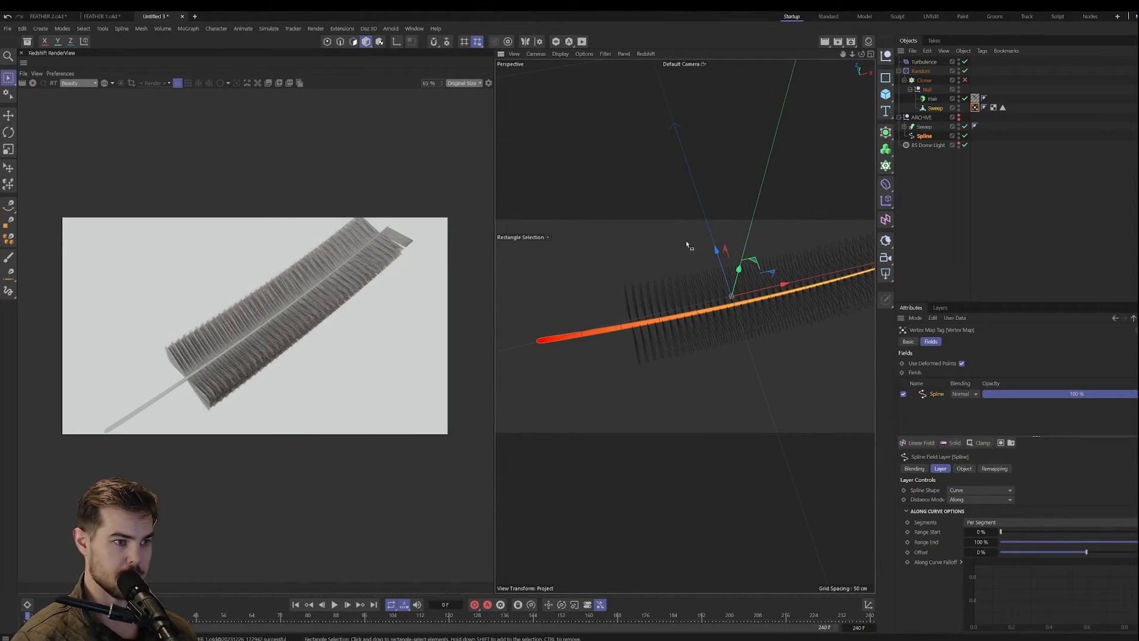
left_click_drag(687, 245, 749, 309, "alt")
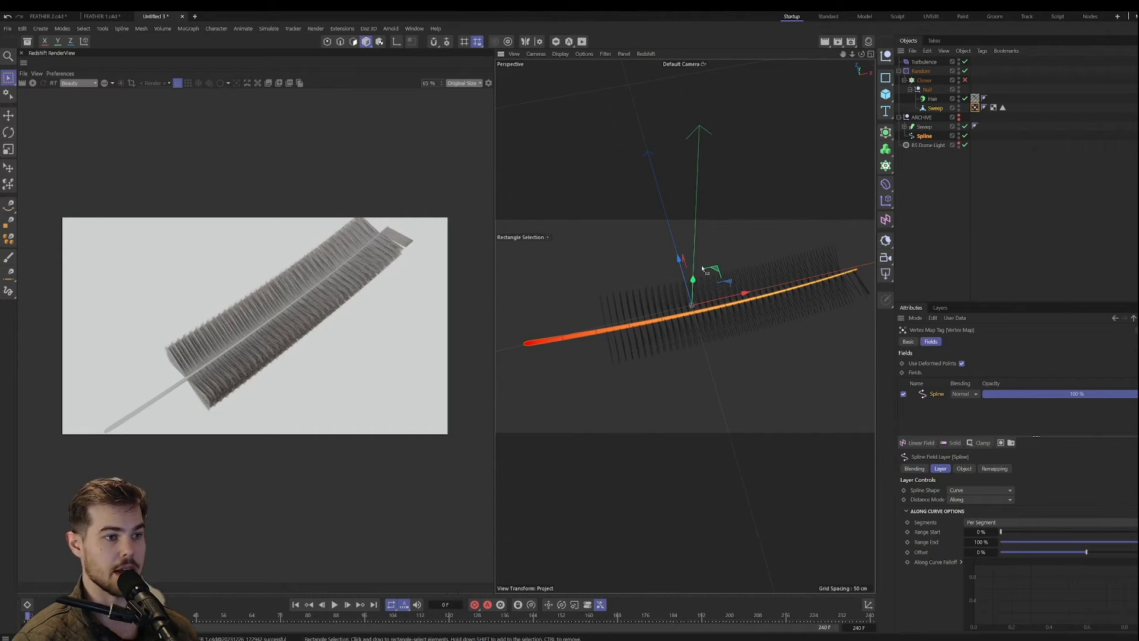
Step: Enable Length in the Hair Mat material and load a Vertex Map shader as its texture
left_click(868, 41)
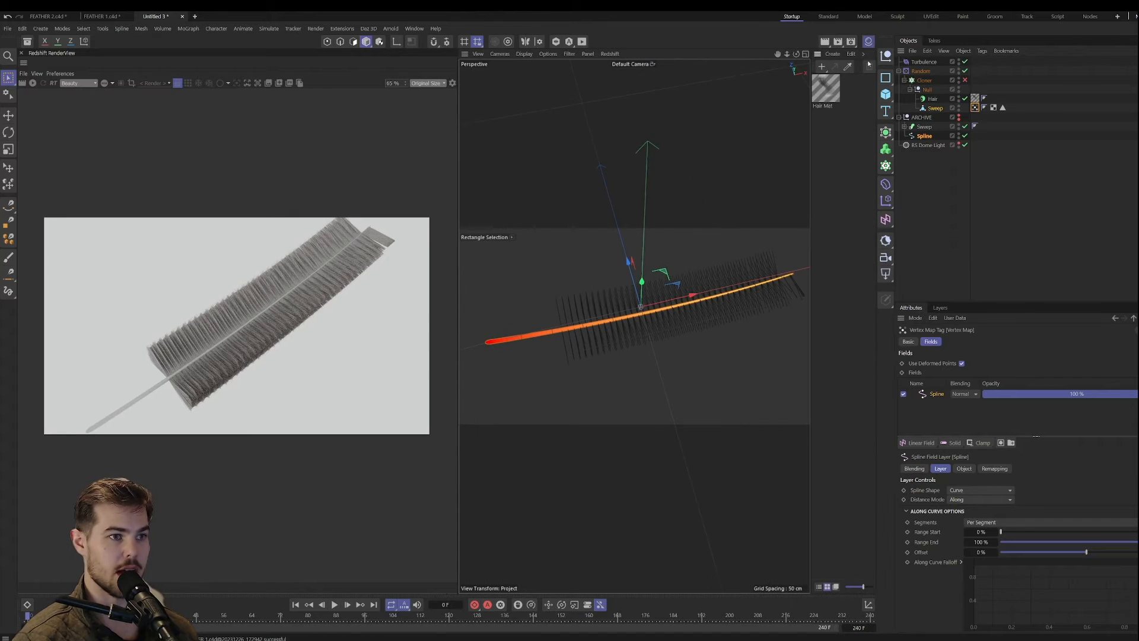
double_click(820, 90)
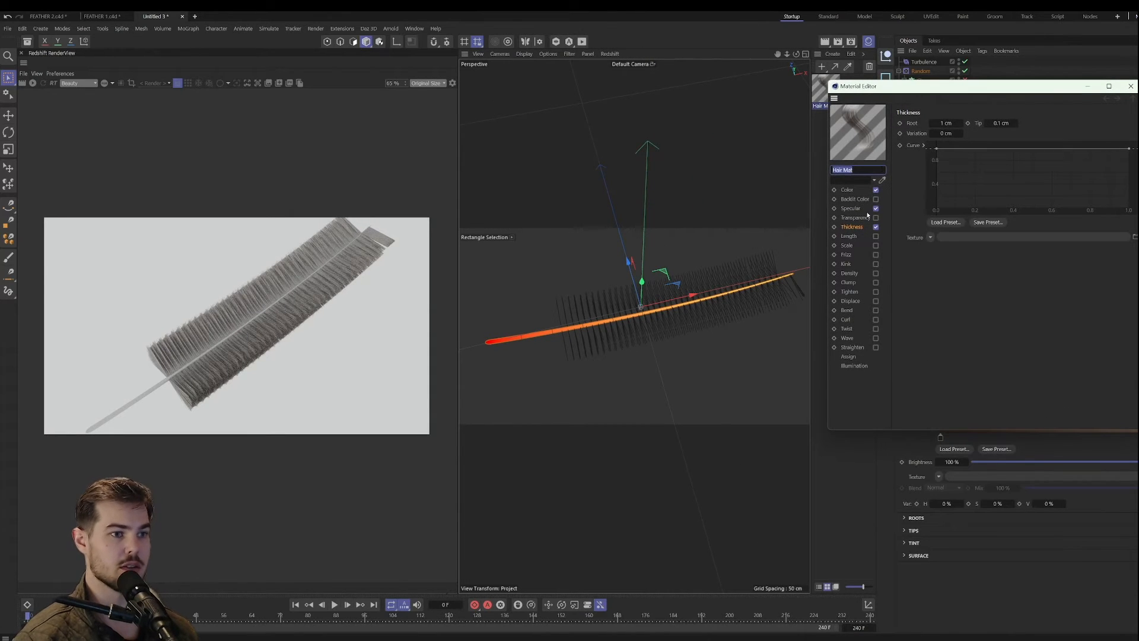
left_click(854, 237)
left_click(876, 237)
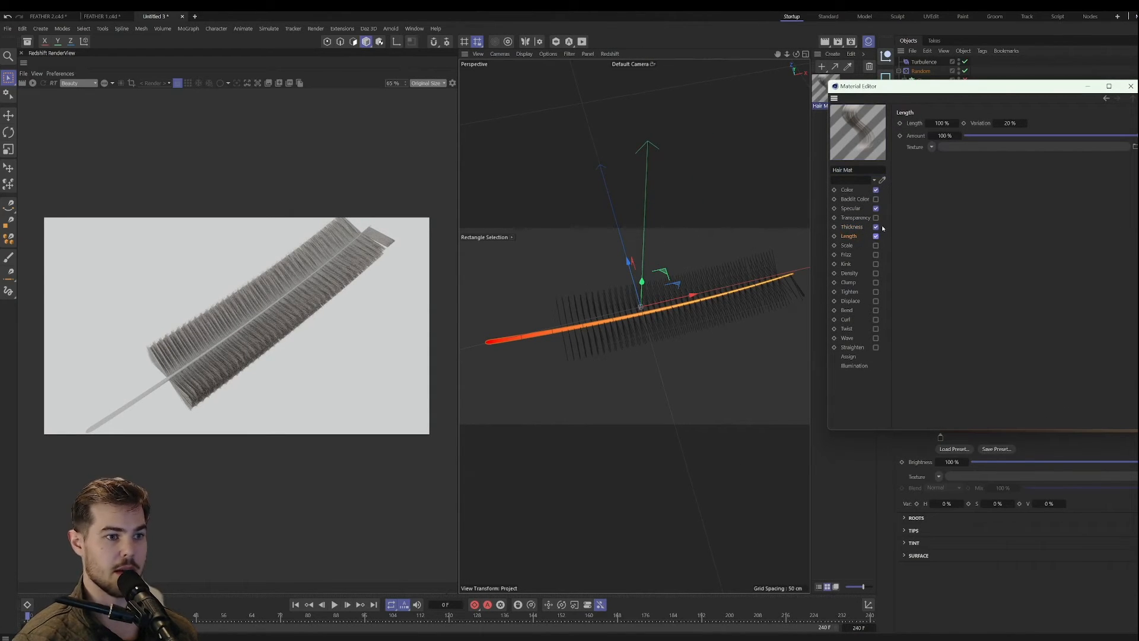
left_click(932, 147)
mouse_move(961, 323)
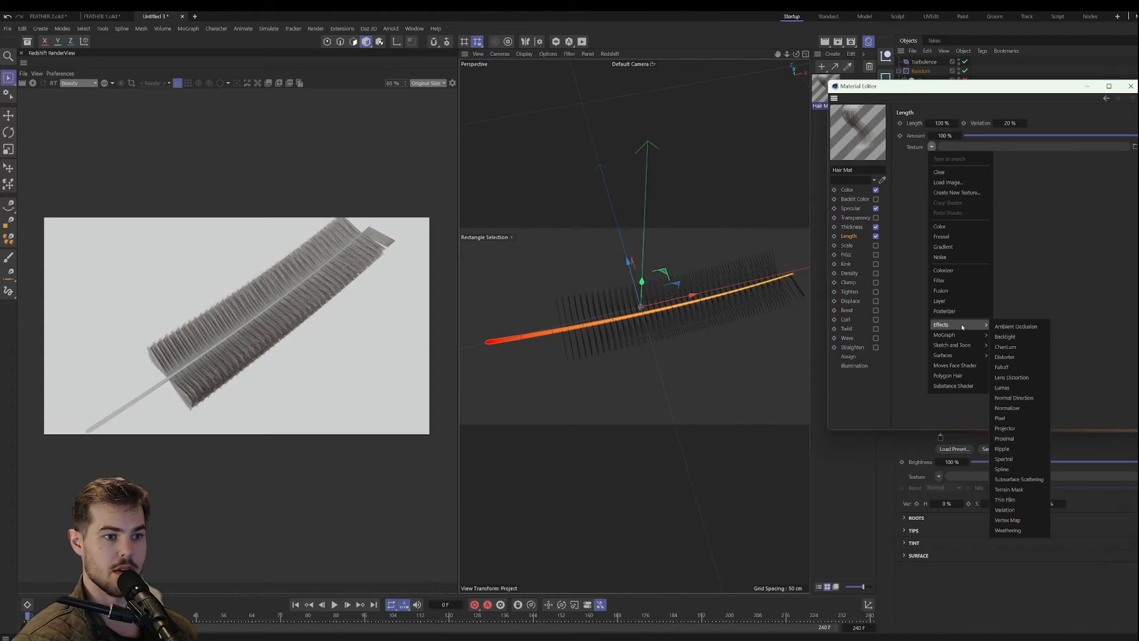
left_click(1020, 520)
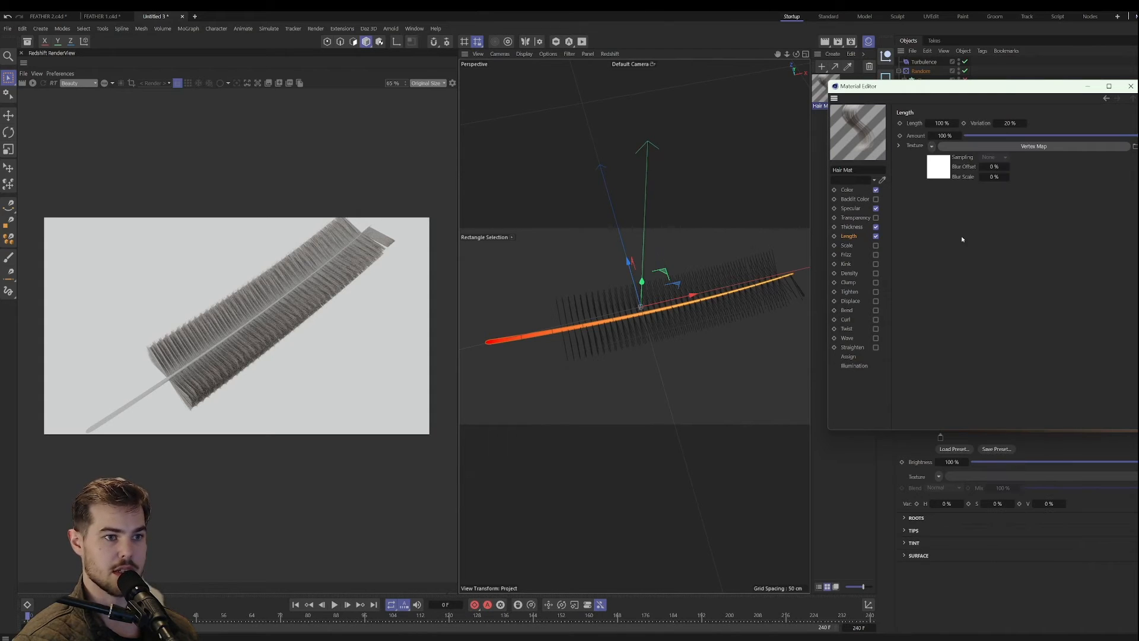
Step: Link the Sweep's vertex map tag to the Length texture shader, close the material, and render the feather in Redshift
left_click_drag(994, 88, 613, 143)
left_click_drag(975, 108, 975, 109)
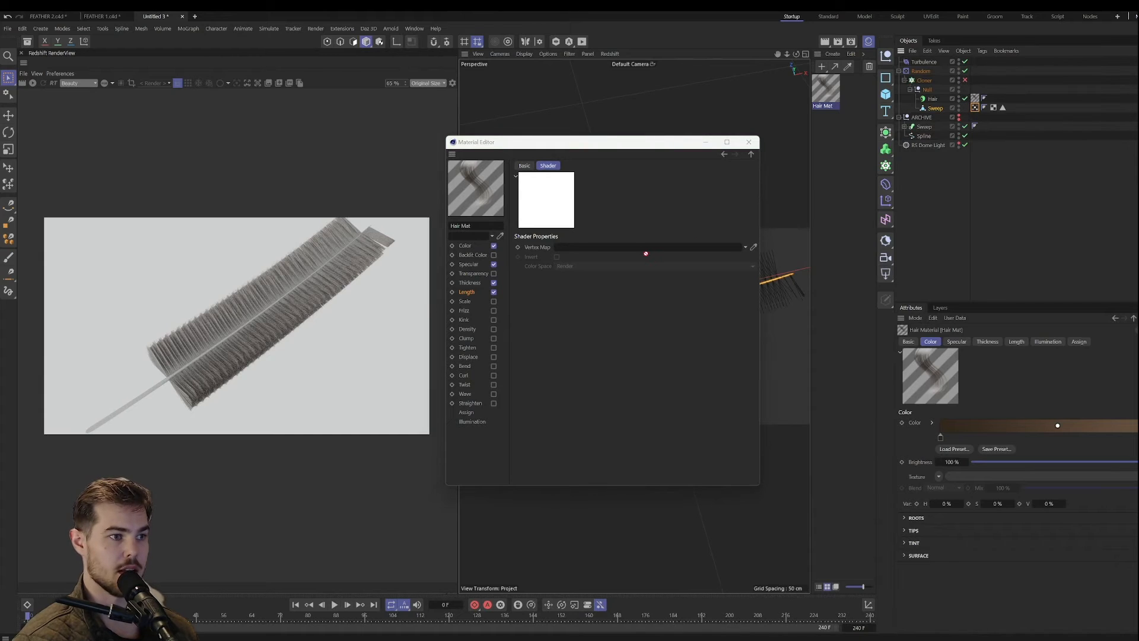
left_click_drag(645, 253, 642, 252)
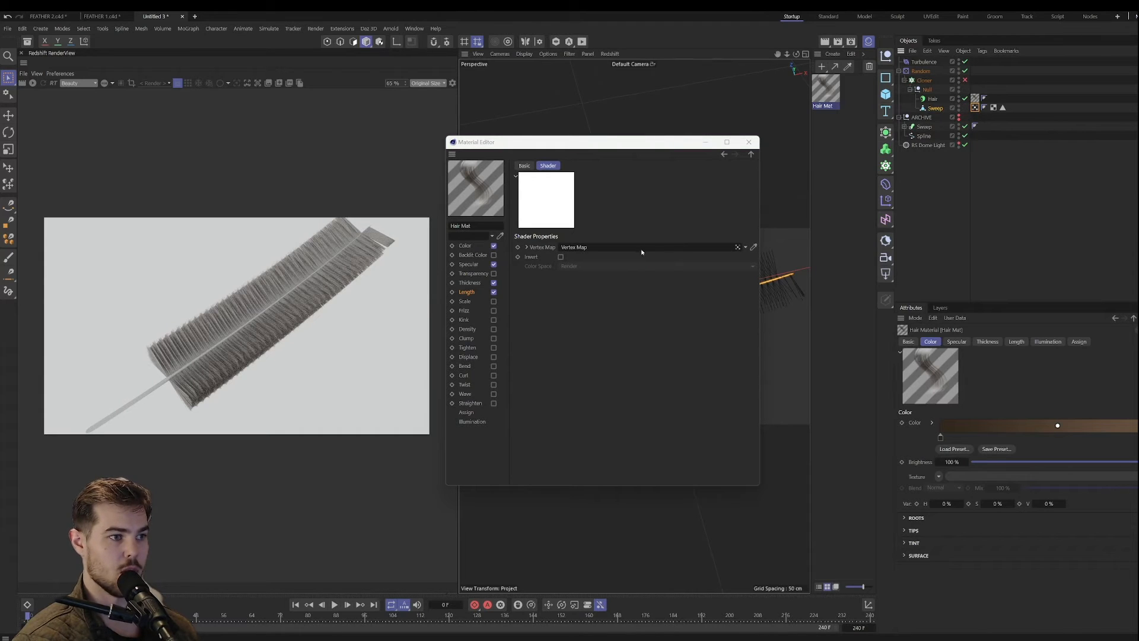
left_click(467, 292)
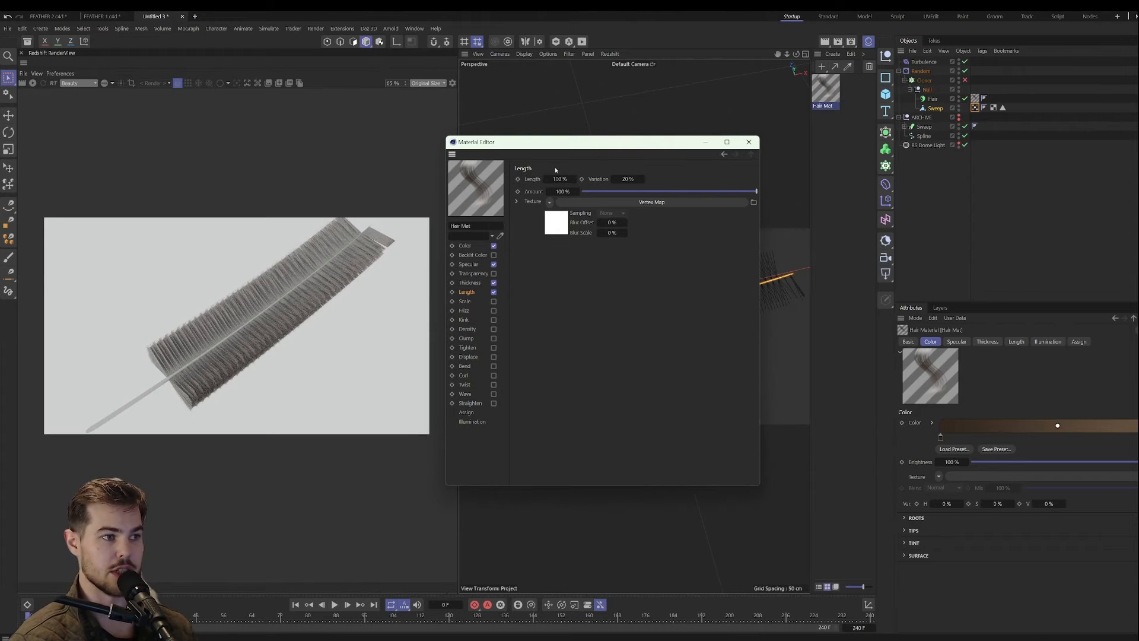
left_click(748, 142)
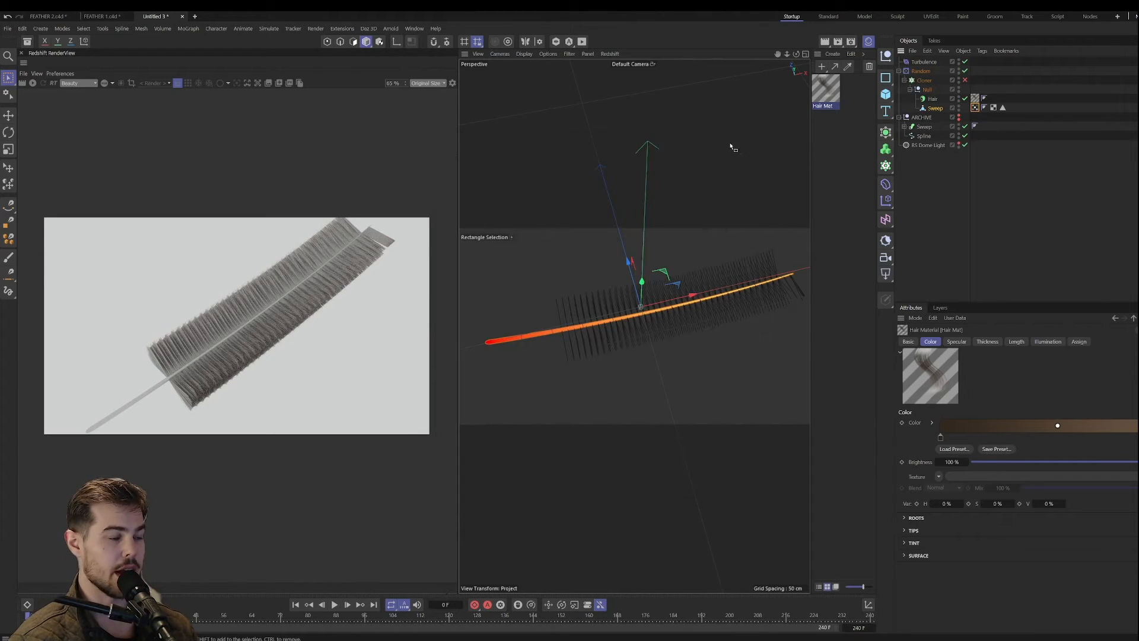
left_click(33, 83)
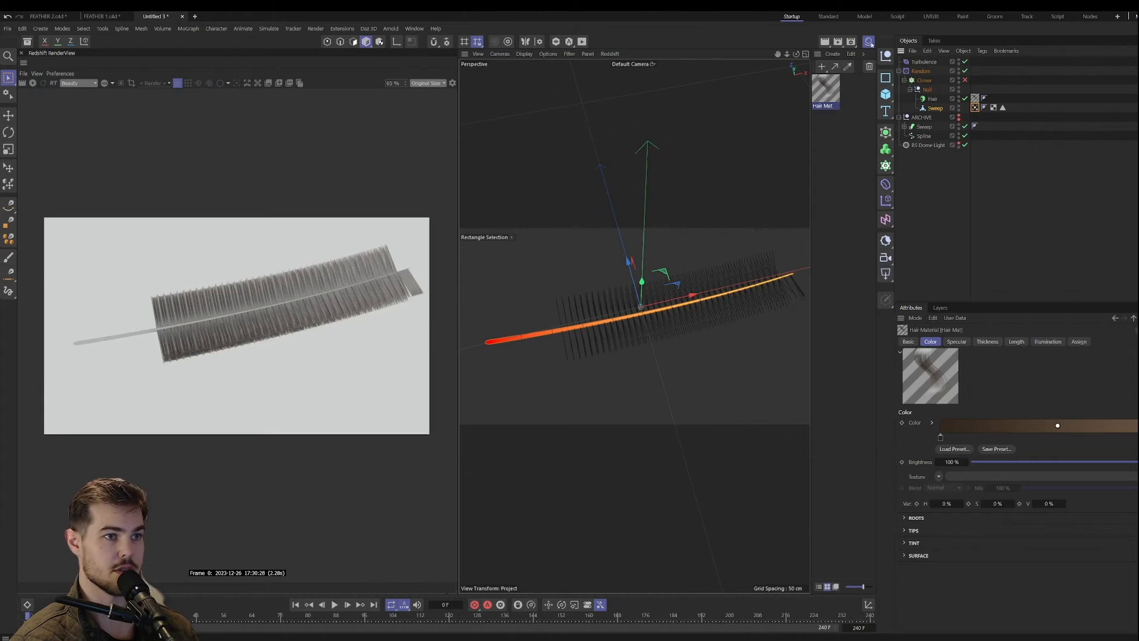
Step: Enable Cinema 4D Hair Evaluation in the legacy system options of the Redshift render settings and render the feather again
left_click(851, 42)
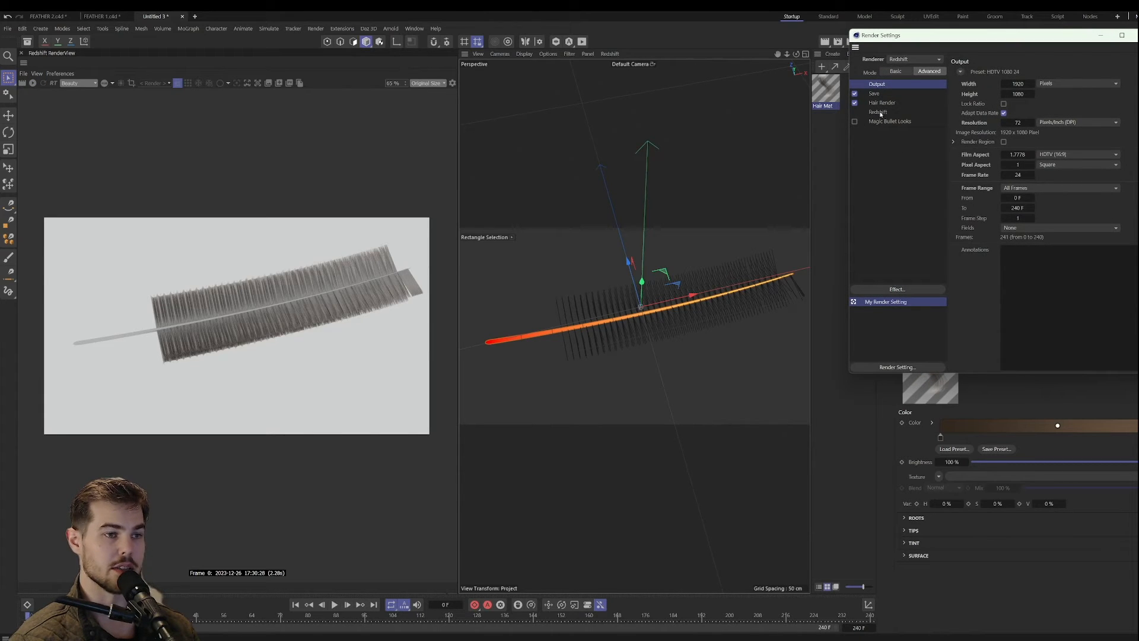
left_click(878, 112)
left_click(1005, 83)
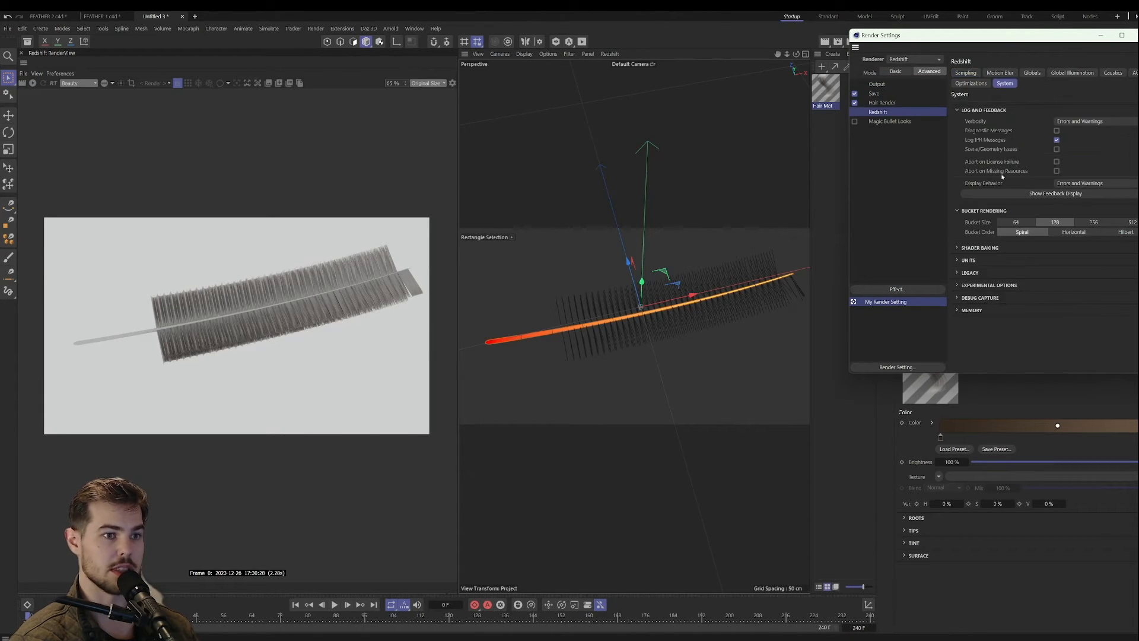
left_click(971, 273)
scroll(984, 276, "down", 3)
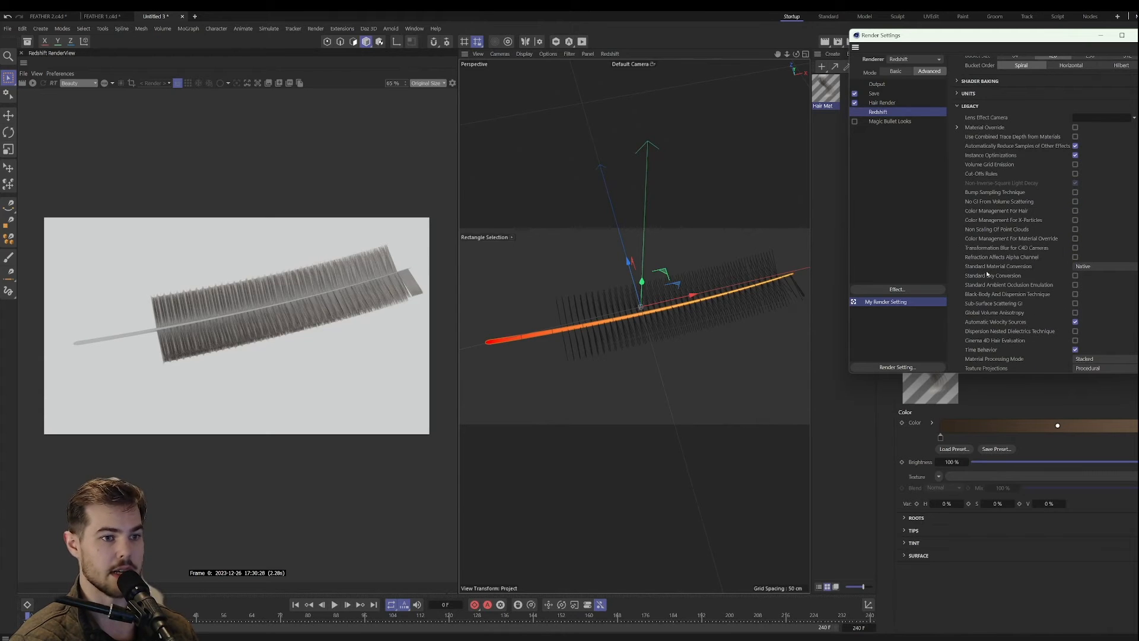
left_click(1075, 341)
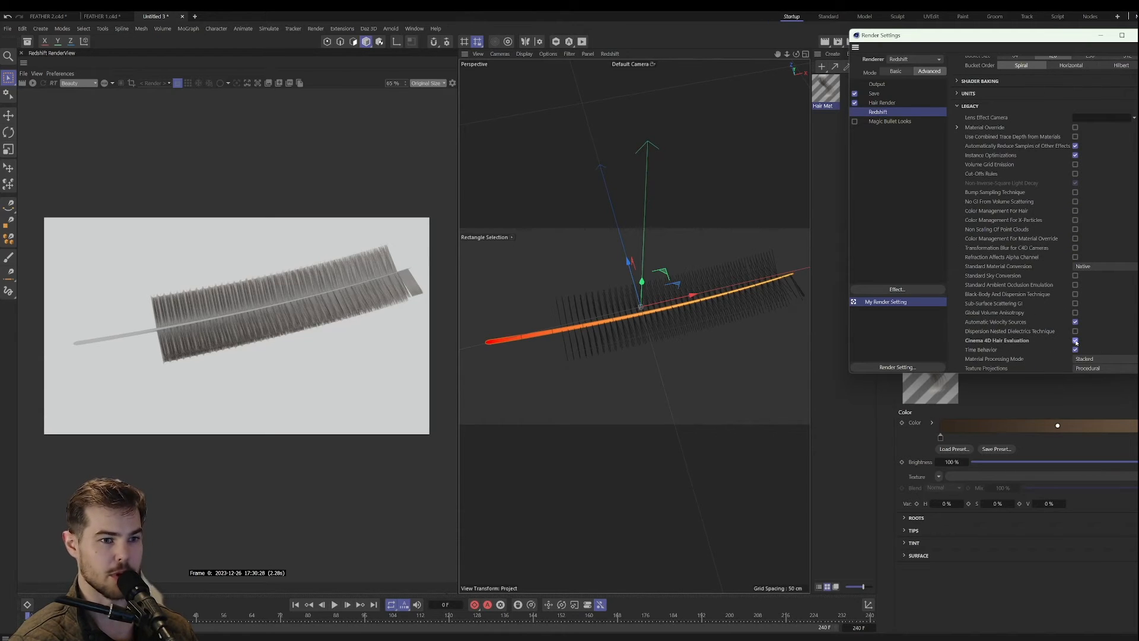
left_click(1136, 35)
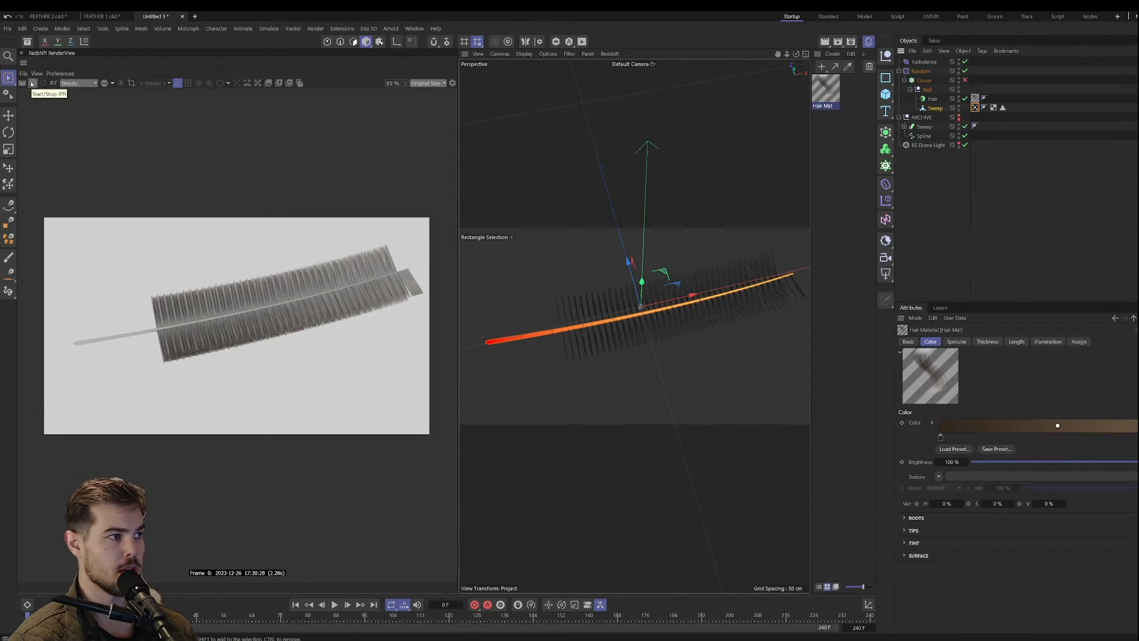
left_click(32, 84)
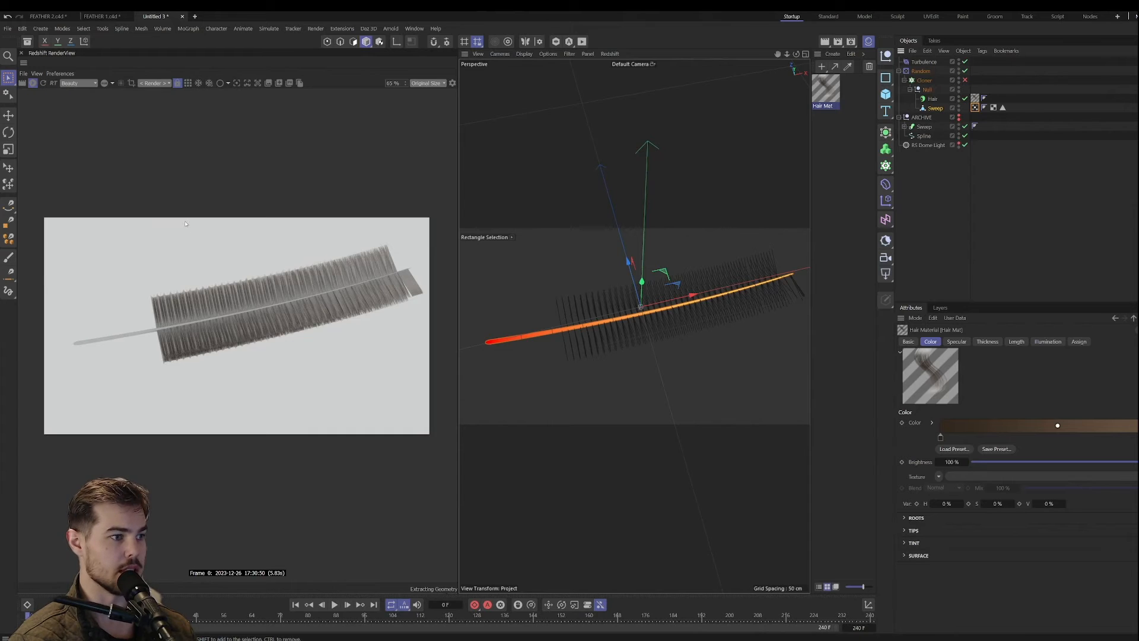
left_click(188, 83)
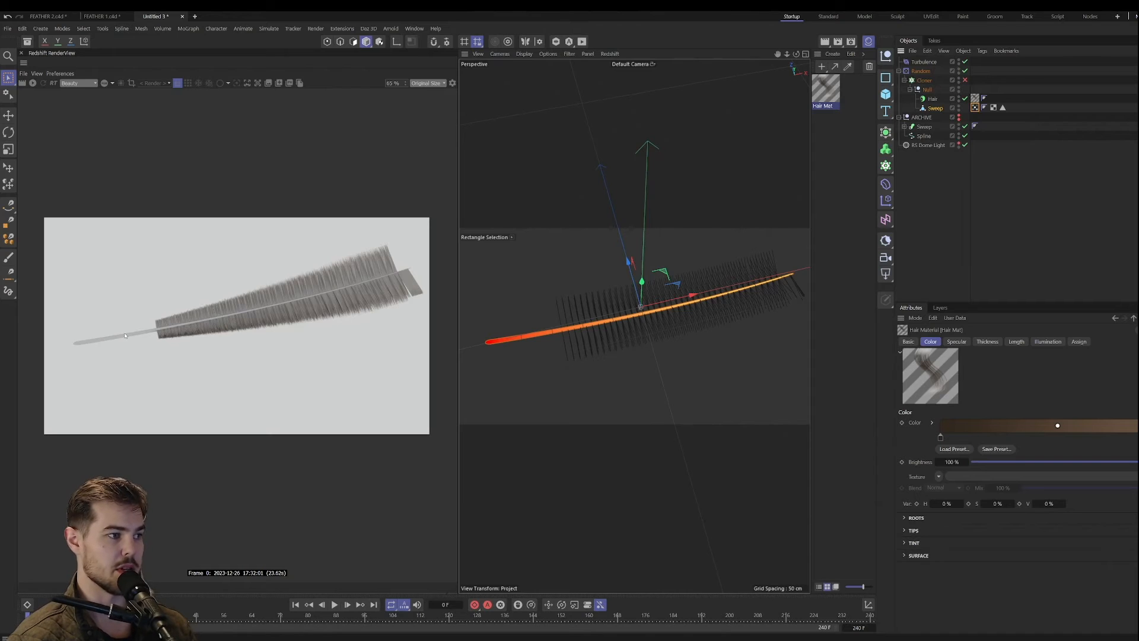
Step: Invert the vertex map in Hair Mat's Length texture shader and close the material
double_click(825, 89)
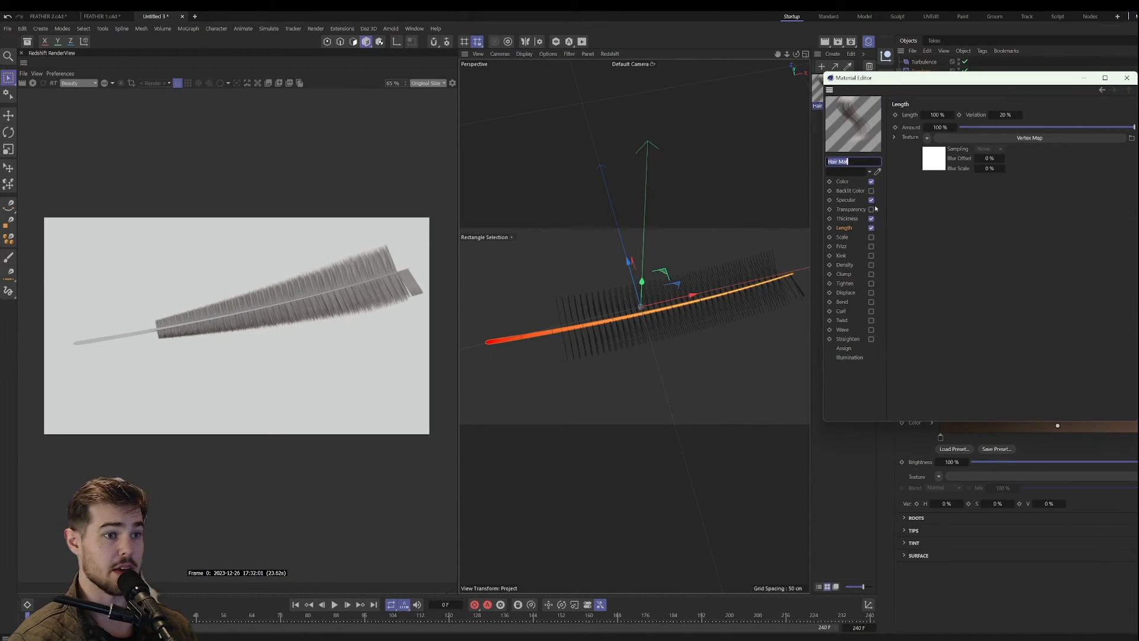
left_click(851, 229)
left_click(933, 167)
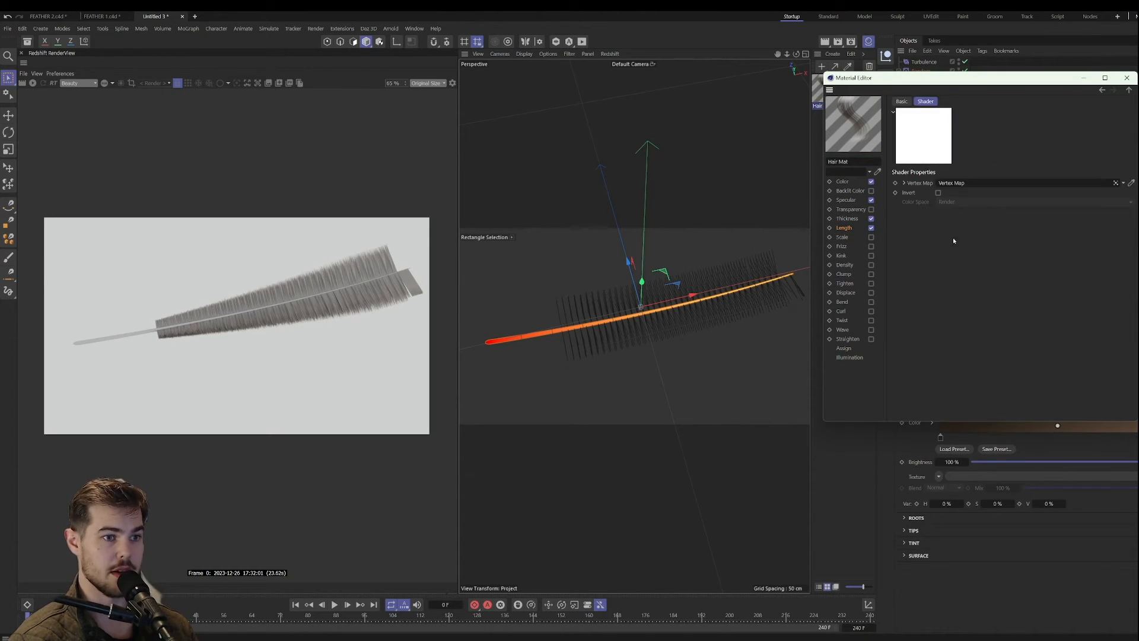
left_click(938, 193)
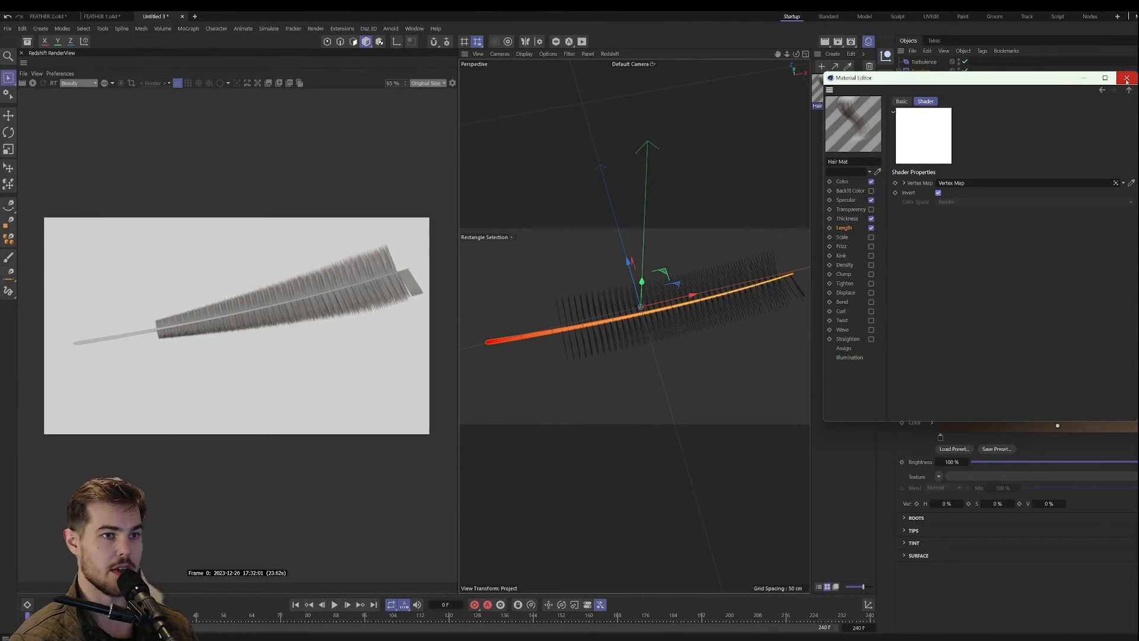
left_click(1126, 79)
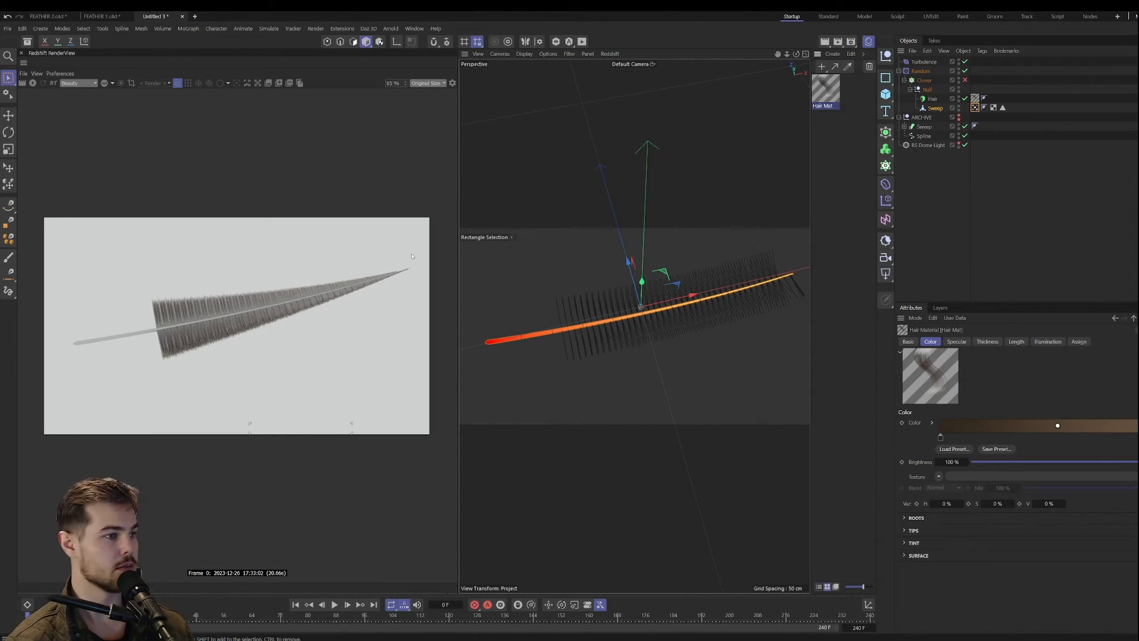
Step: Set the Amount of Hair Mat's Length texture to 75% and render the feather
double_click(825, 89)
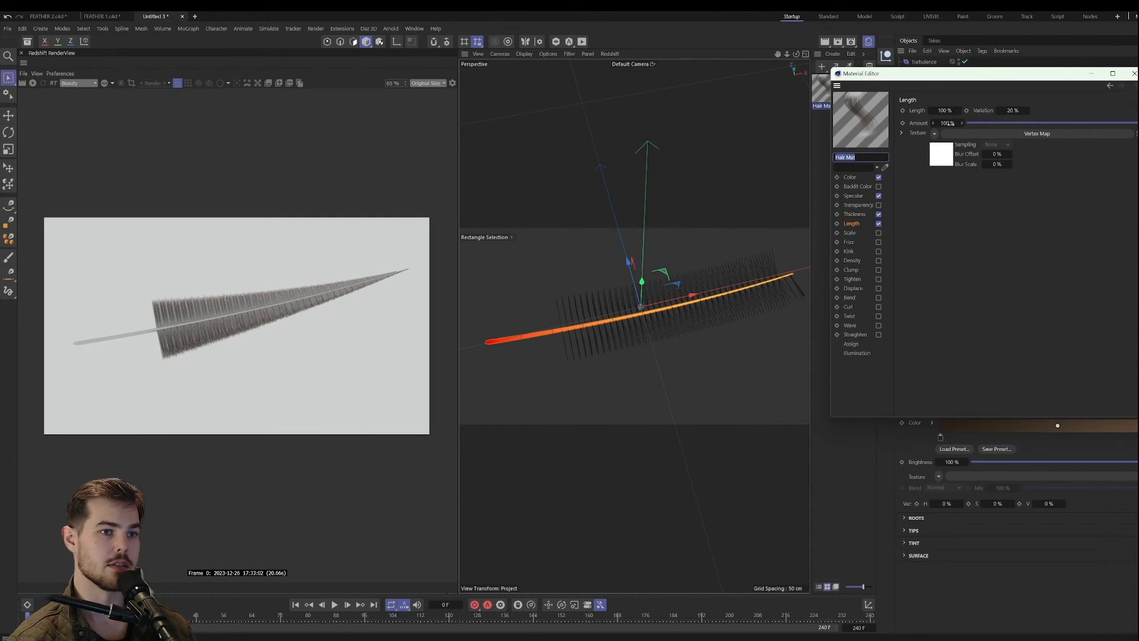
left_click(948, 123)
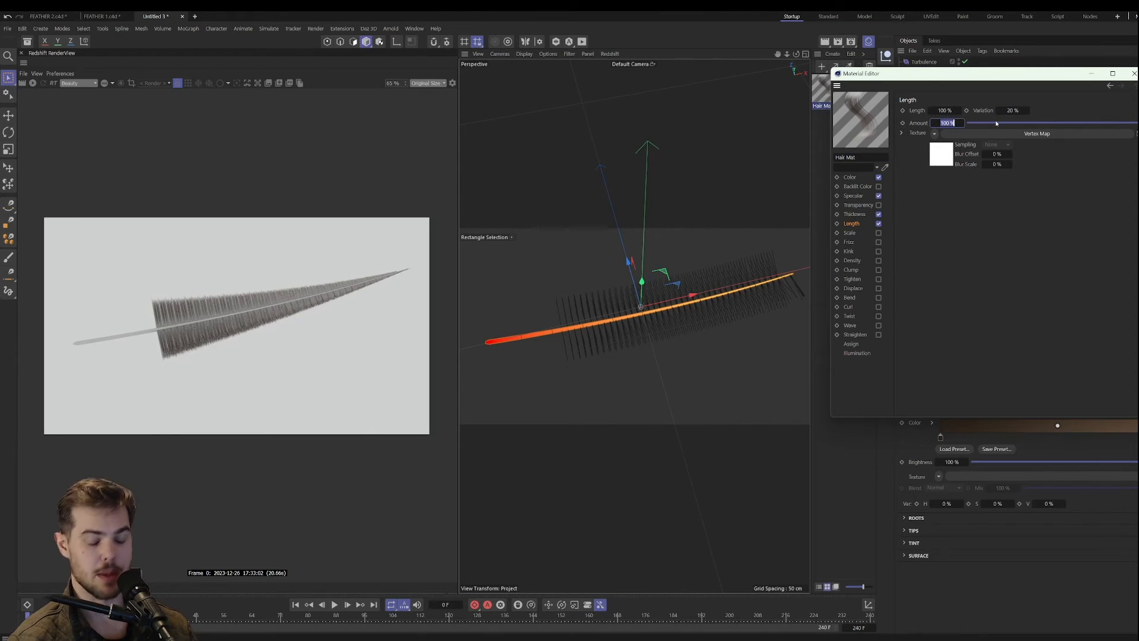
type("75")
key("Return")
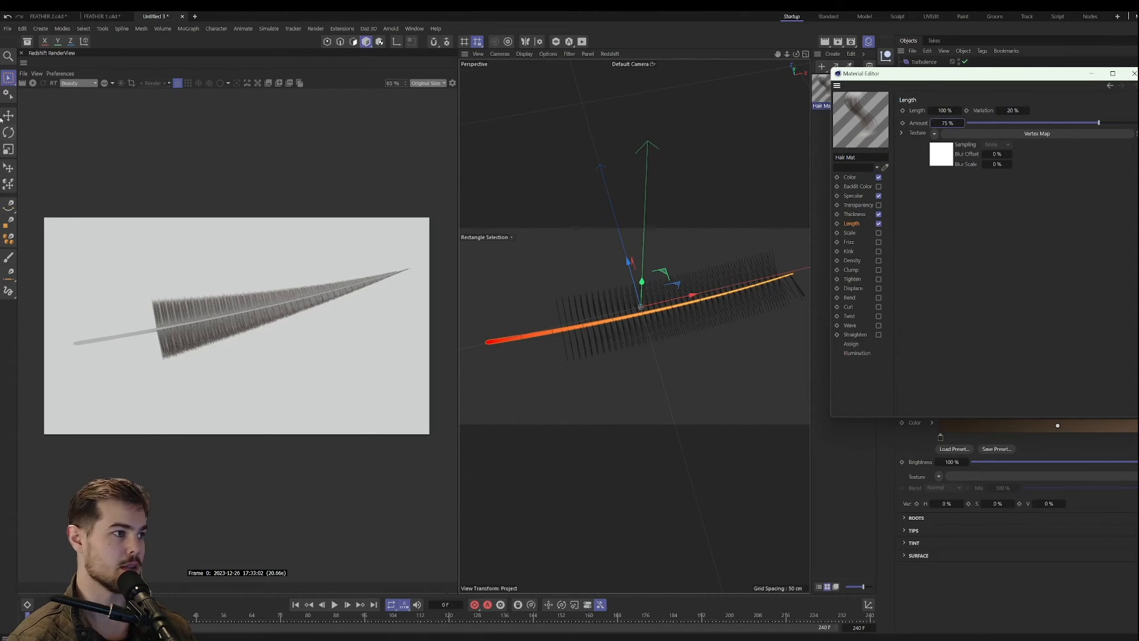
left_click(23, 83)
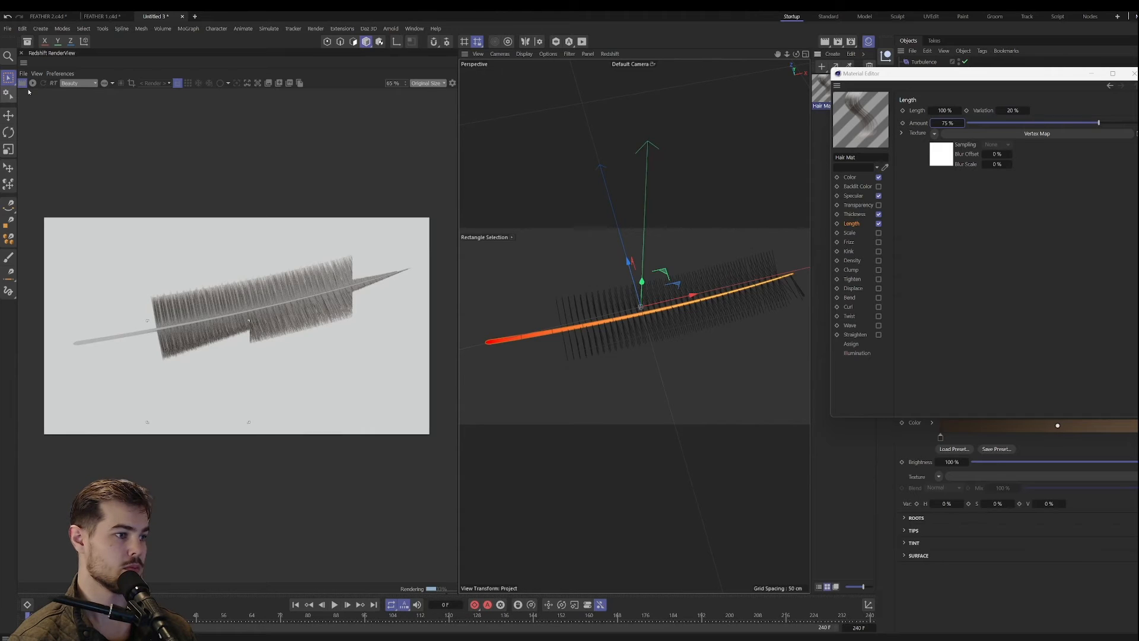
left_click(24, 83)
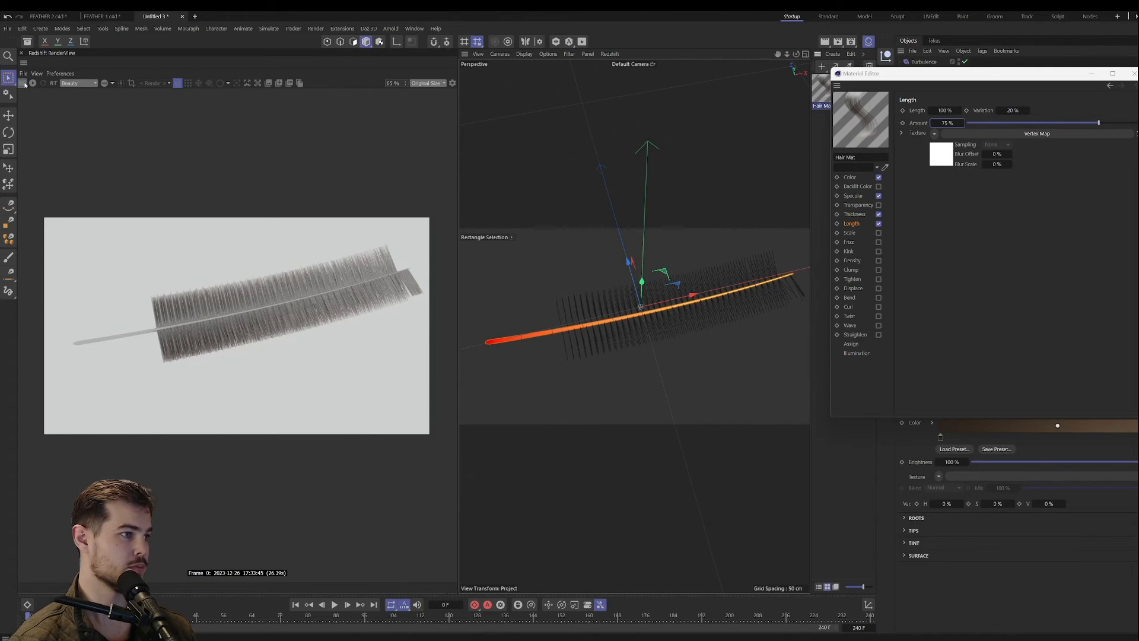
left_click(24, 84)
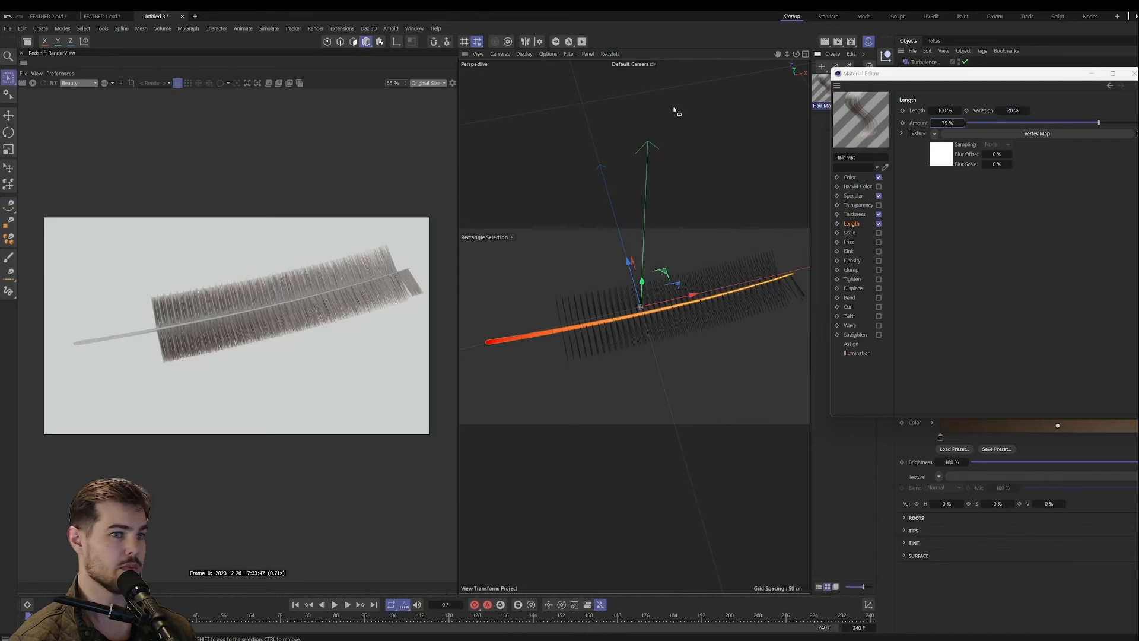
Step: Set the Length texture's Amount back to 100% and close the material
left_click(952, 123)
type("100")
key("Return")
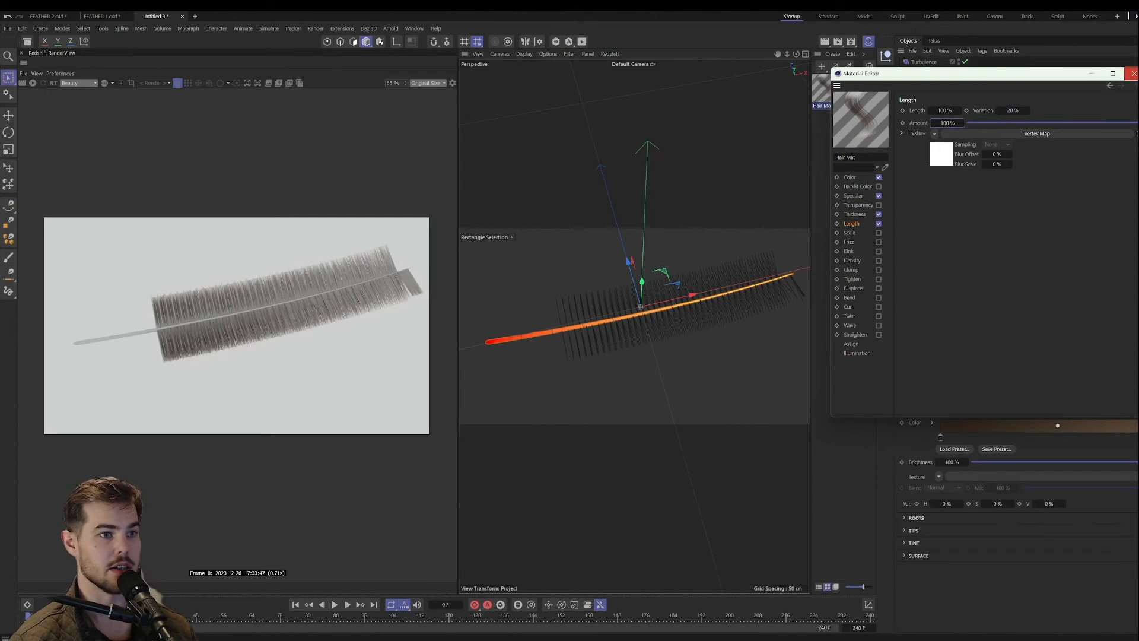
left_click(1133, 73)
Step: Set the remapping Max of the Spline field in the Sweep's vertex map tag to 63% and render the feather
left_click(975, 108)
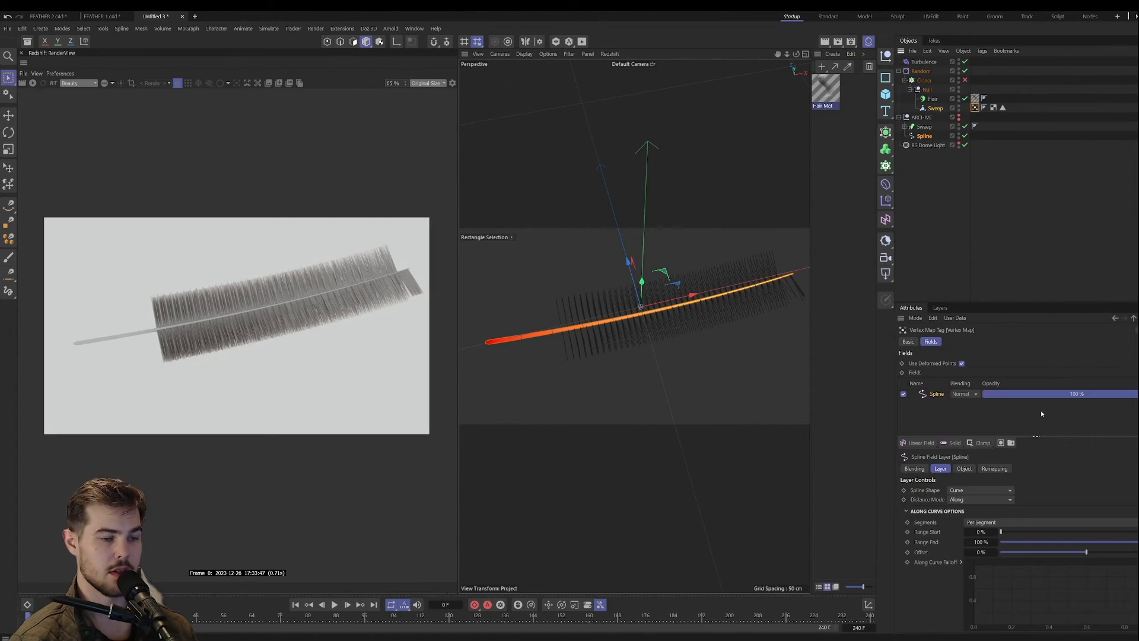
left_click(980, 443)
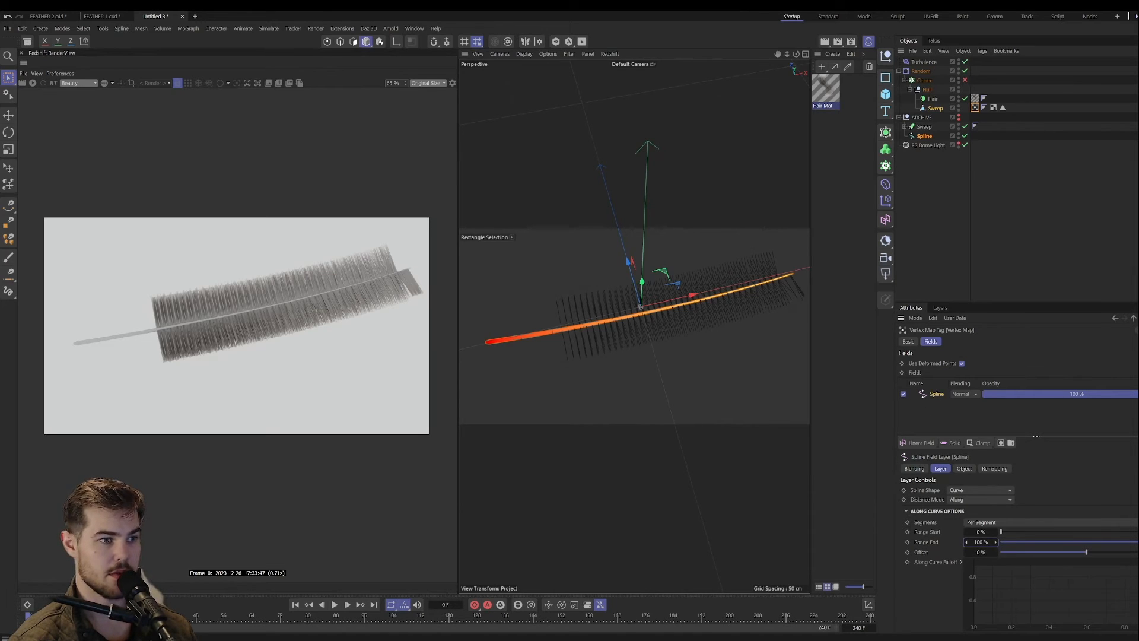
scroll(739, 337, "up", 2)
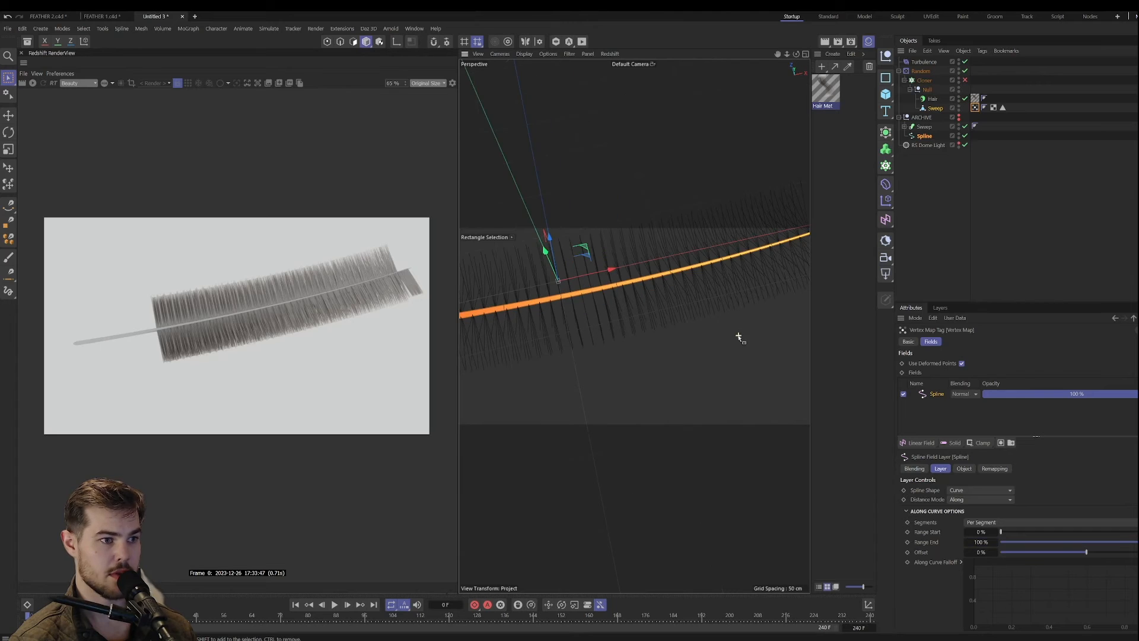
scroll(729, 336, "down", 2)
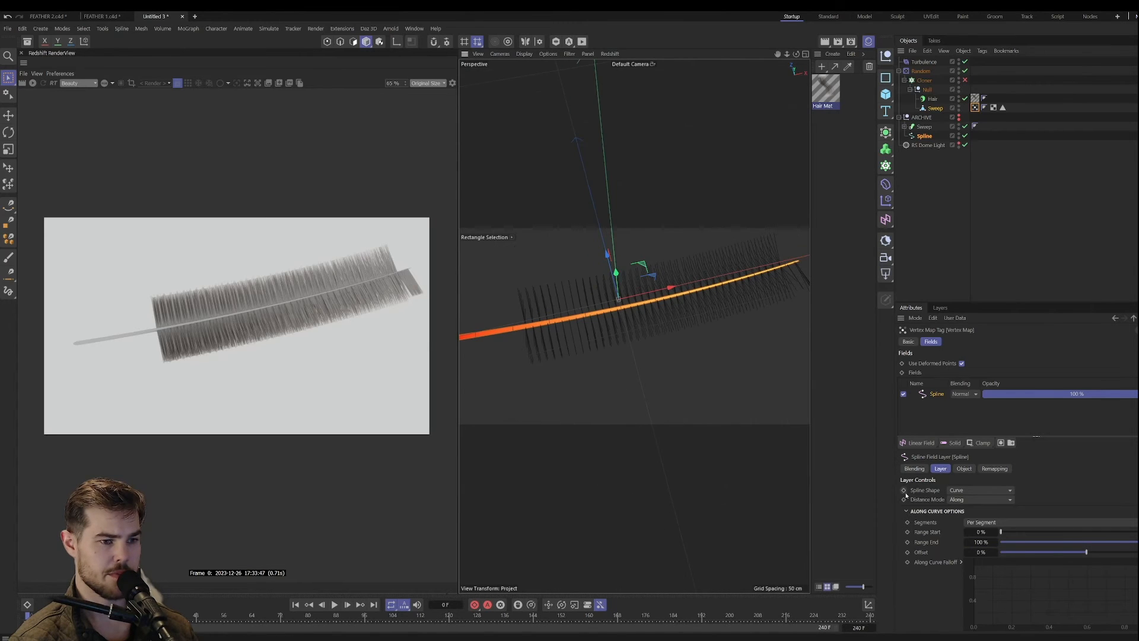
left_click(1001, 469)
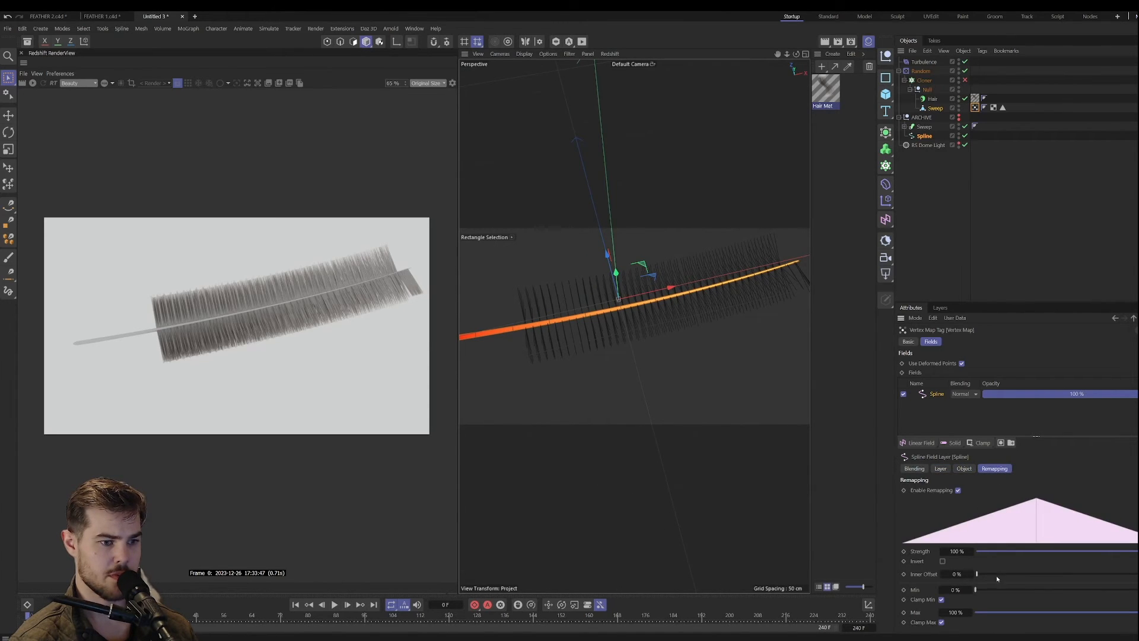
left_click_drag(968, 612, 946, 611)
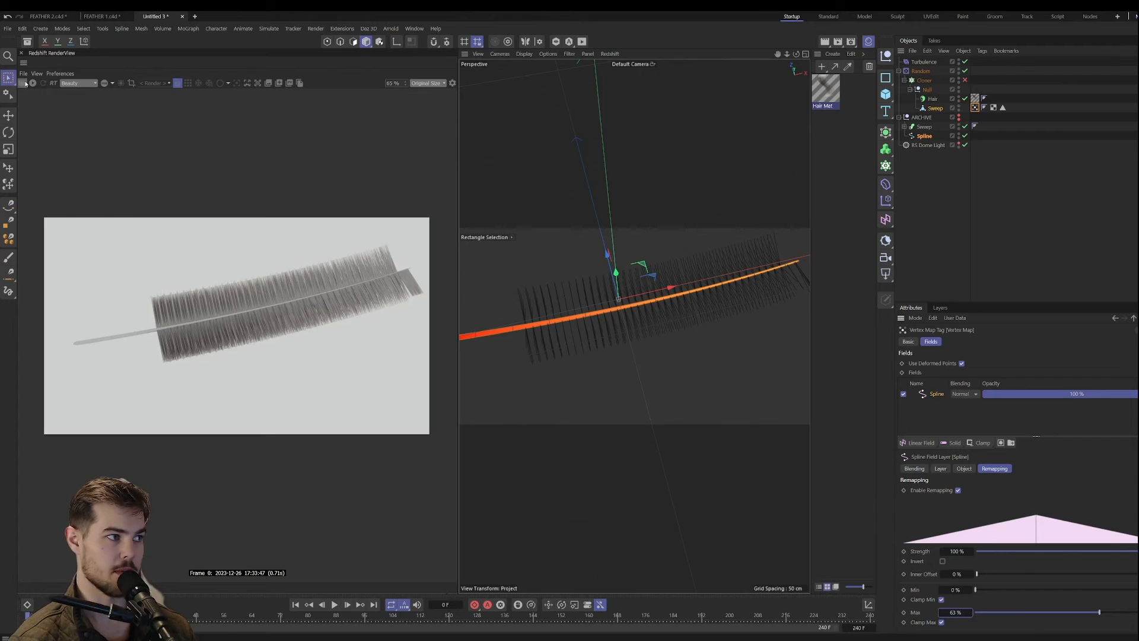
left_click(25, 84)
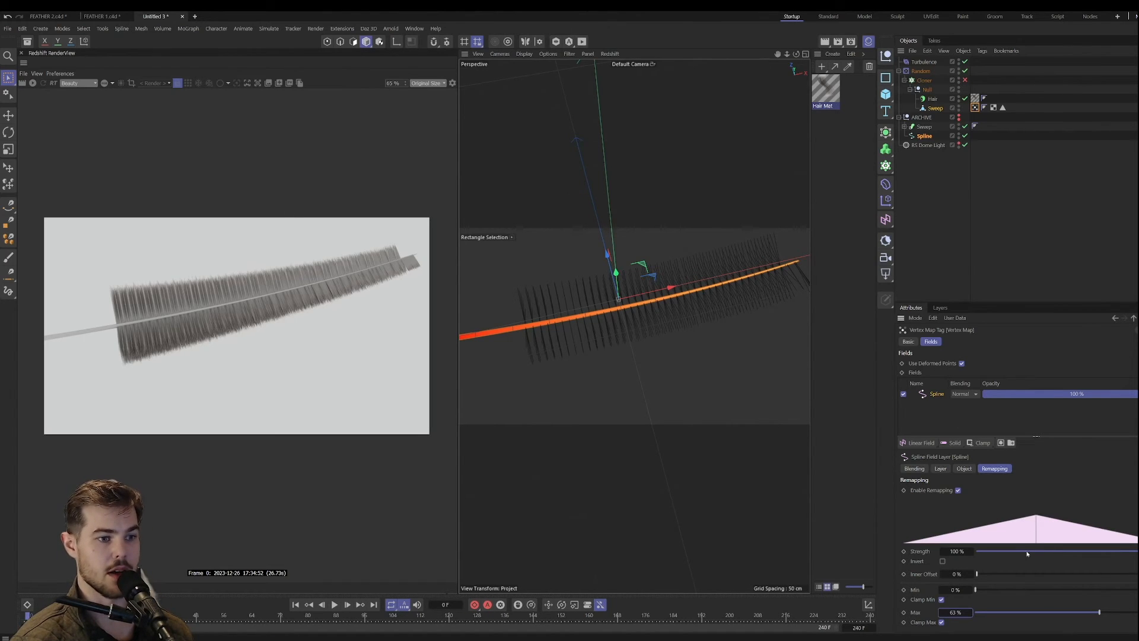
Step: Start a live Redshift render and recolor the tip knot of Hair Mat's Color gradient bright cyan-blue
double_click(828, 96)
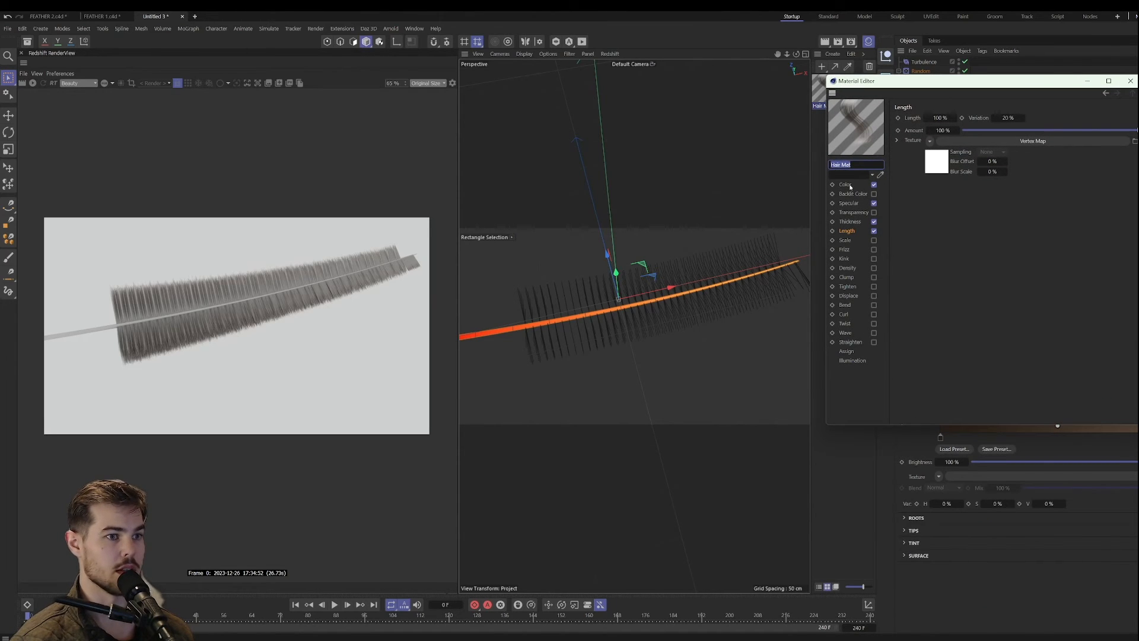
left_click(845, 185)
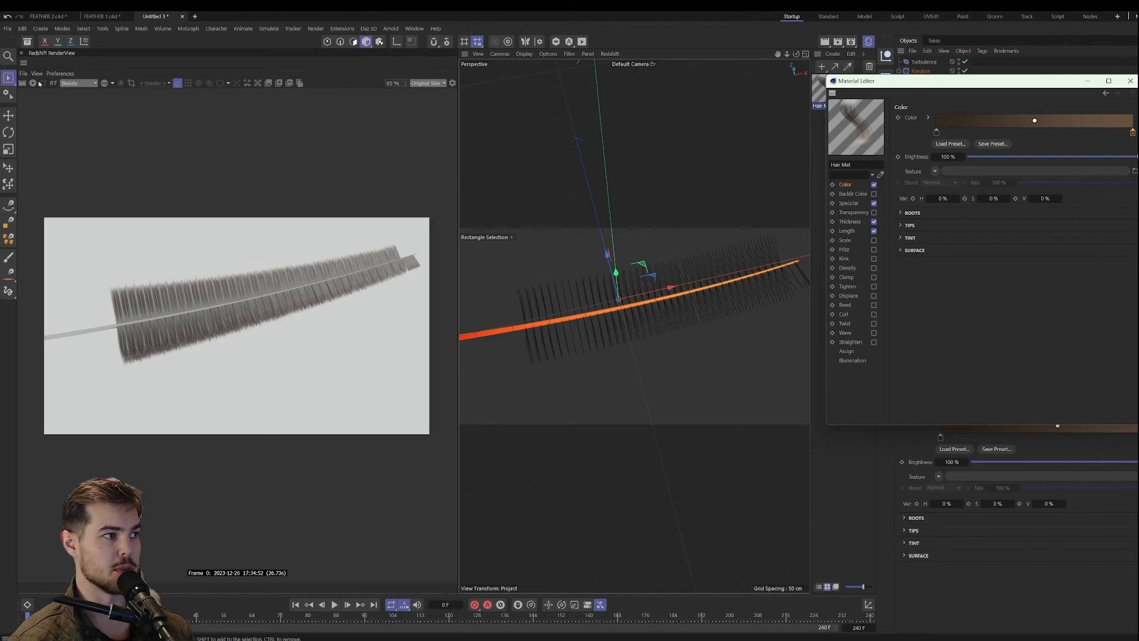
left_click(187, 83)
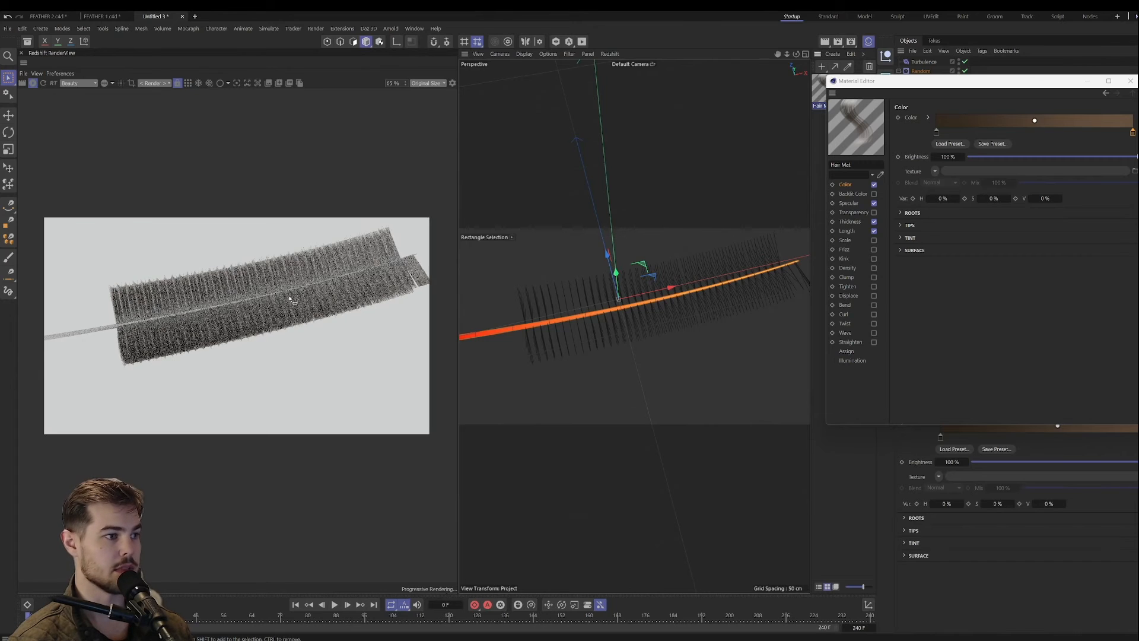
double_click(1133, 131)
mouse_move(1043, 154)
left_mouse_down()
mouse_move(1006, 151)
mouse_move(1056, 171)
left_mouse_up()
left_click(1022, 188)
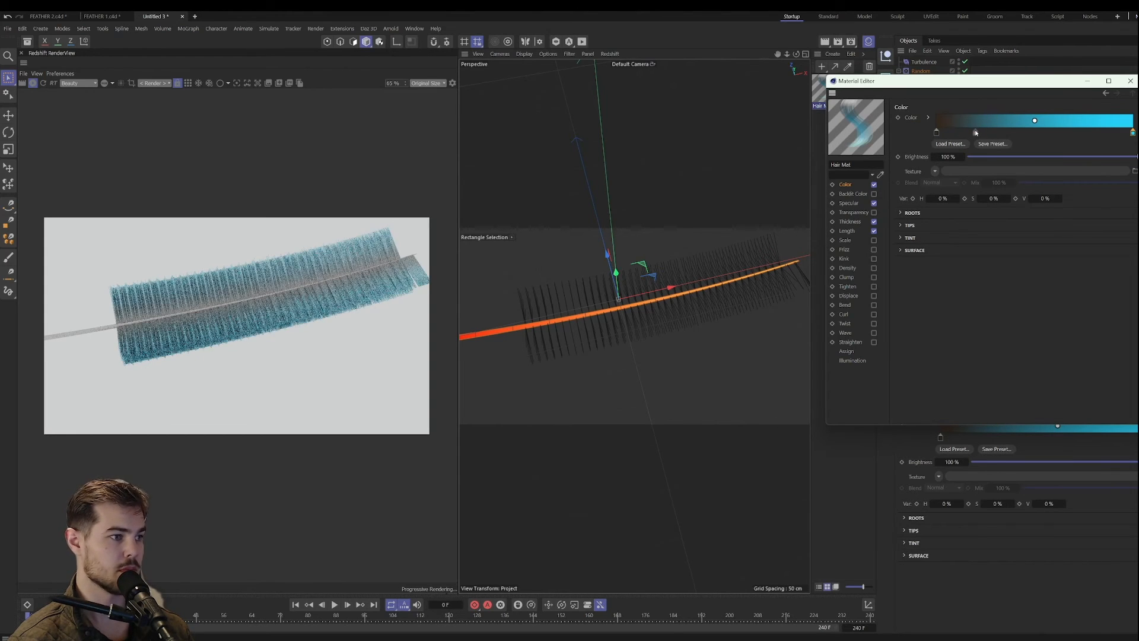
Step: Add a knot at about 26% of the Color gradient and make it bright pinkish purple
left_click(988, 133)
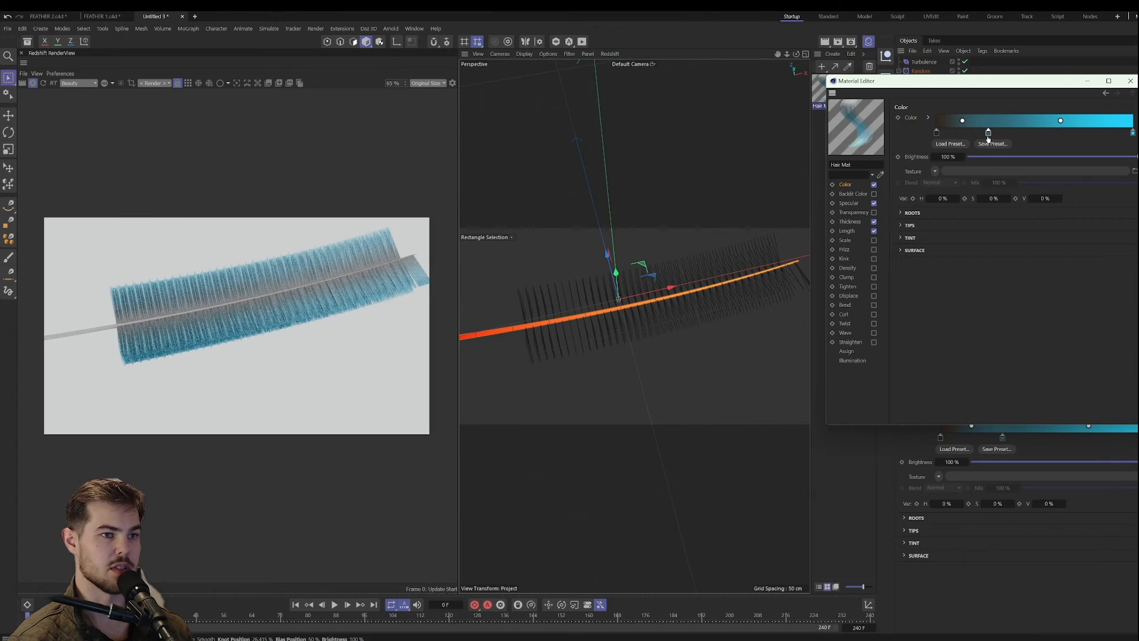
double_click(988, 132)
left_click_drag(1008, 152, 1053, 173)
left_click(1022, 190)
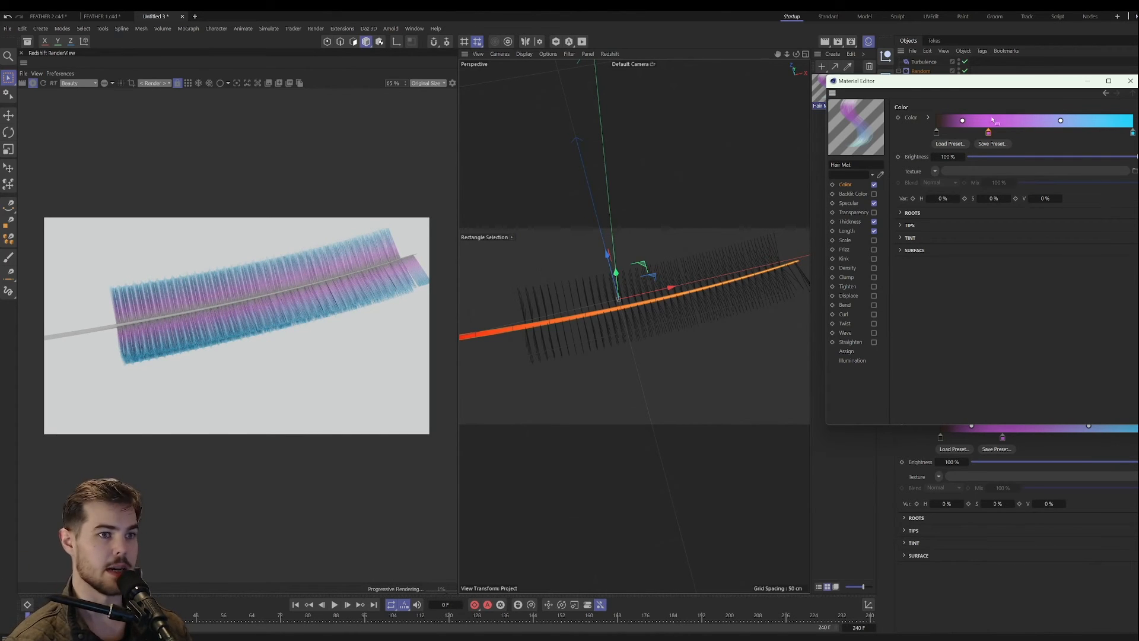
Step: Set the root knot of the Color gradient to dark purple with hue 264°, saturation 72% and value 20%
right_click(936, 132)
left_click(955, 149)
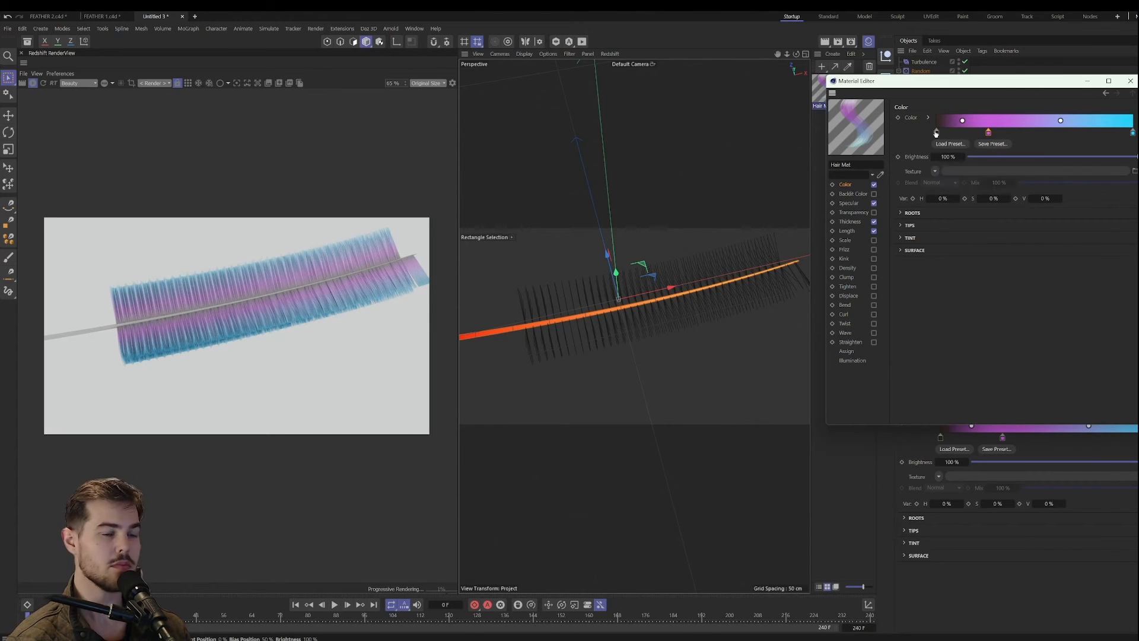
left_click(983, 149)
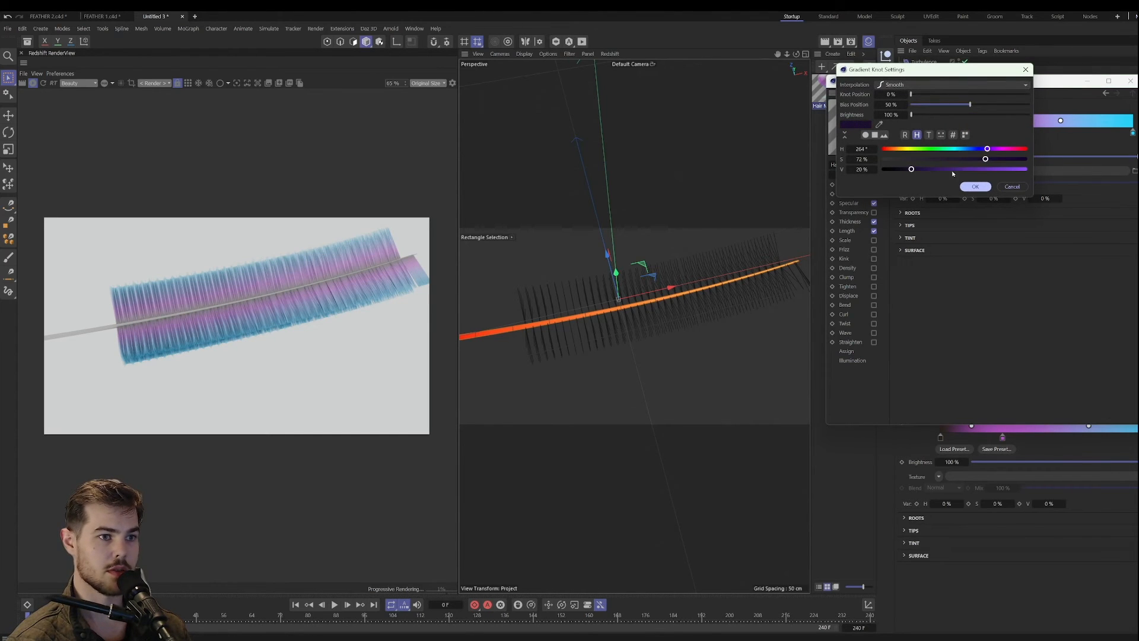
left_click(976, 186)
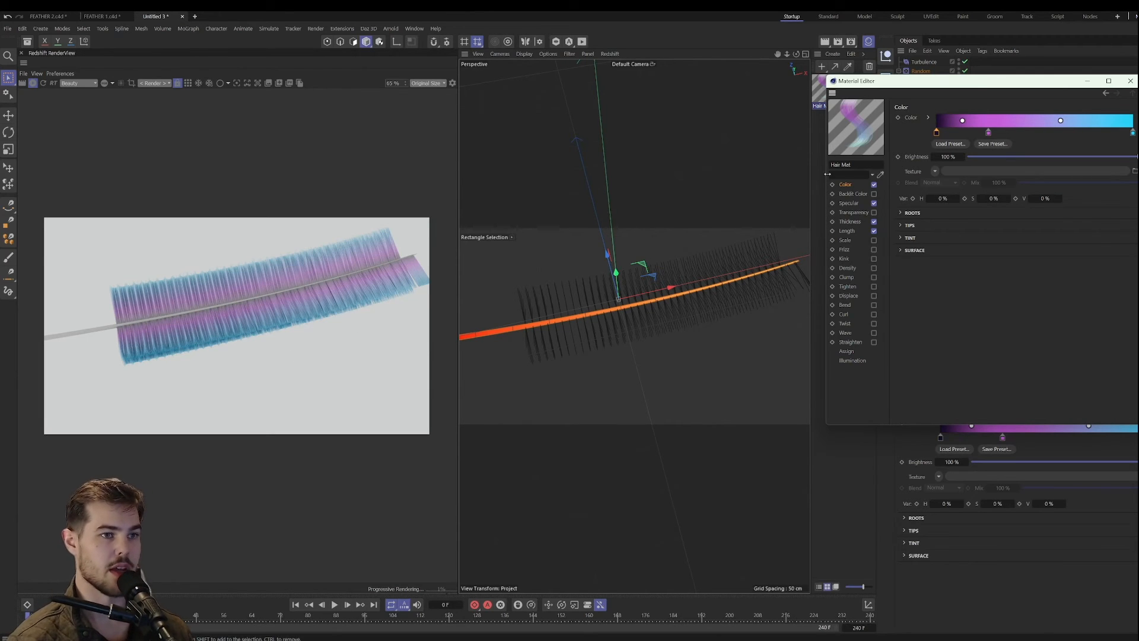
left_click(935, 171)
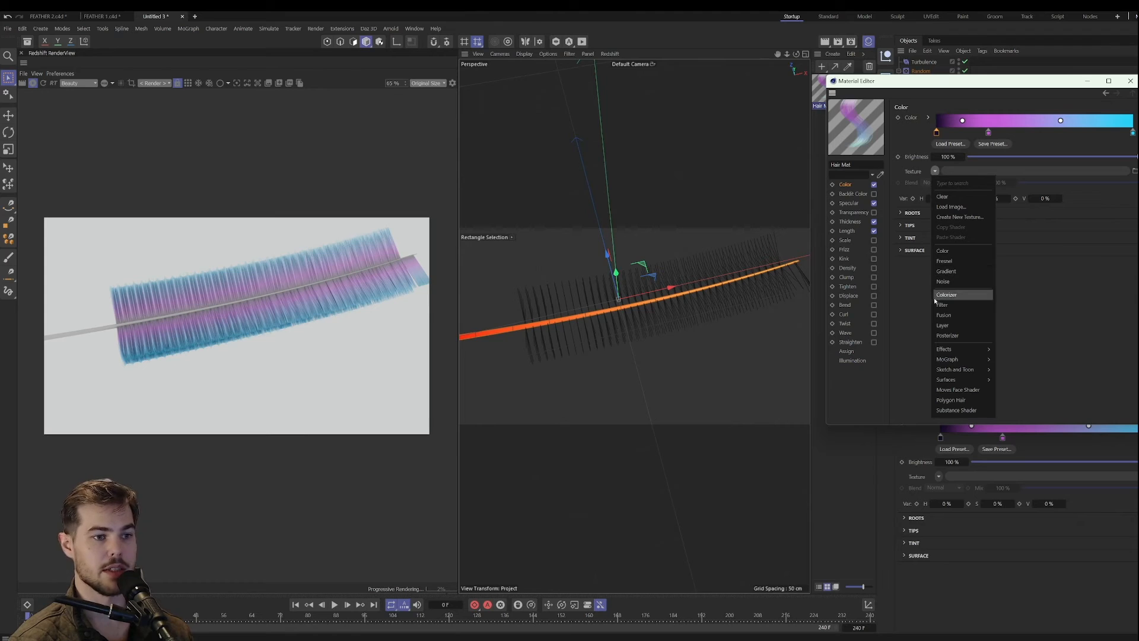
mouse_move(944, 350)
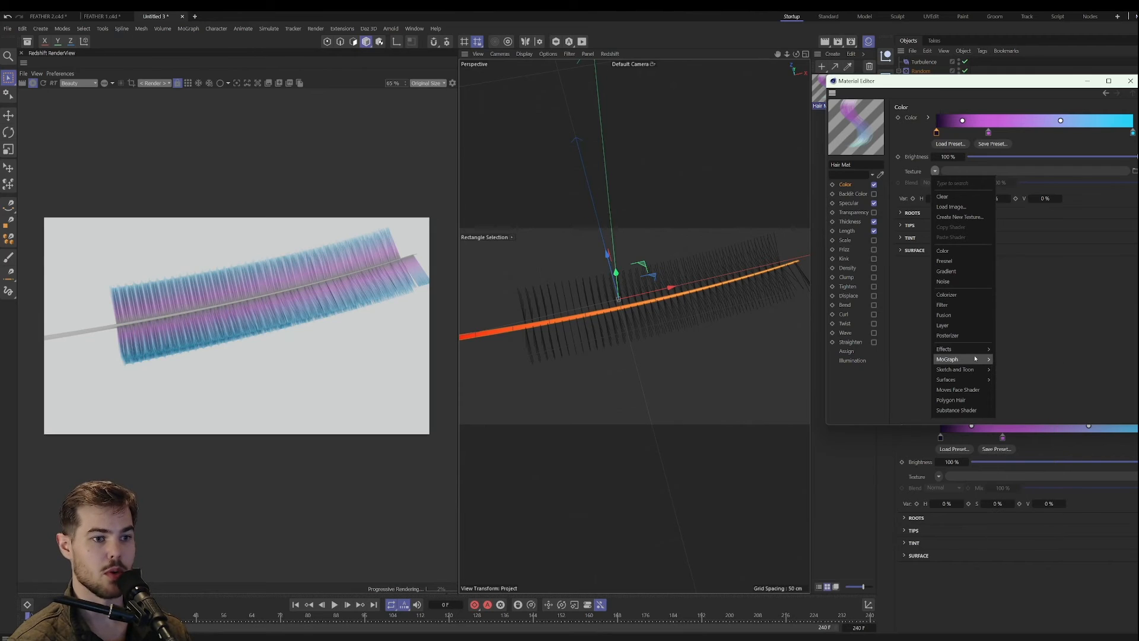
mouse_move(974, 358)
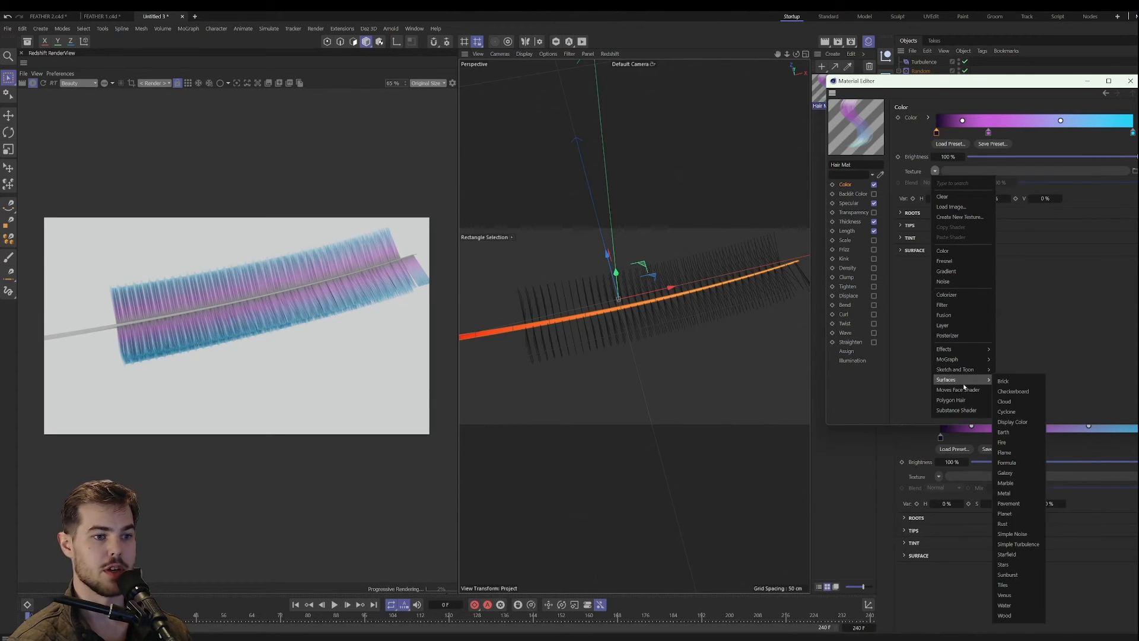
left_click(1047, 276)
left_click(956, 132)
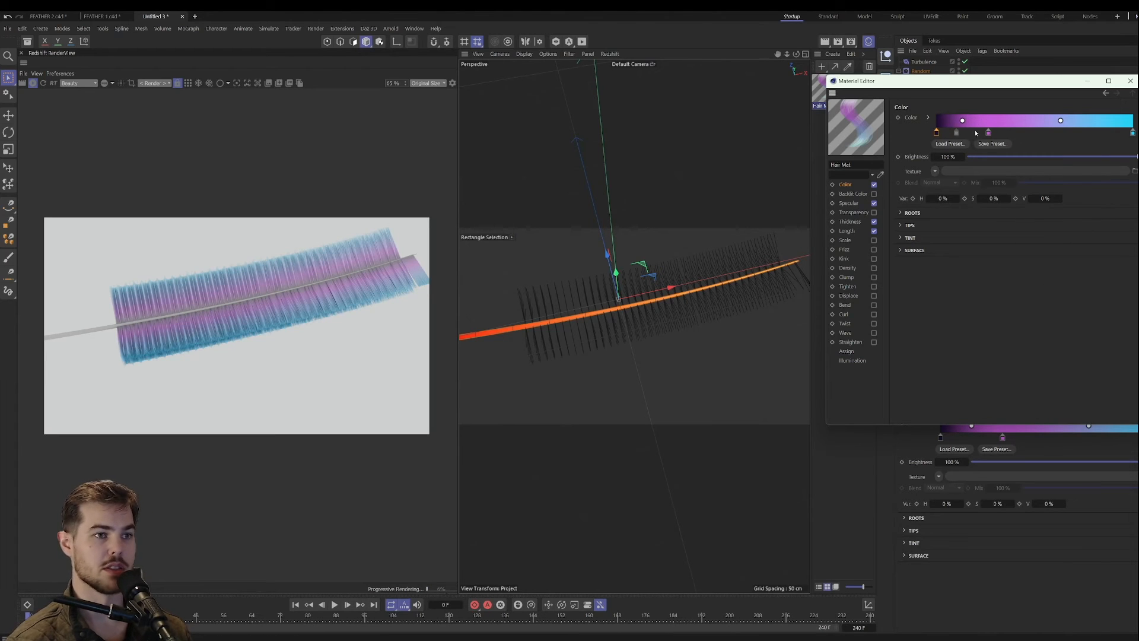
left_click(1060, 133)
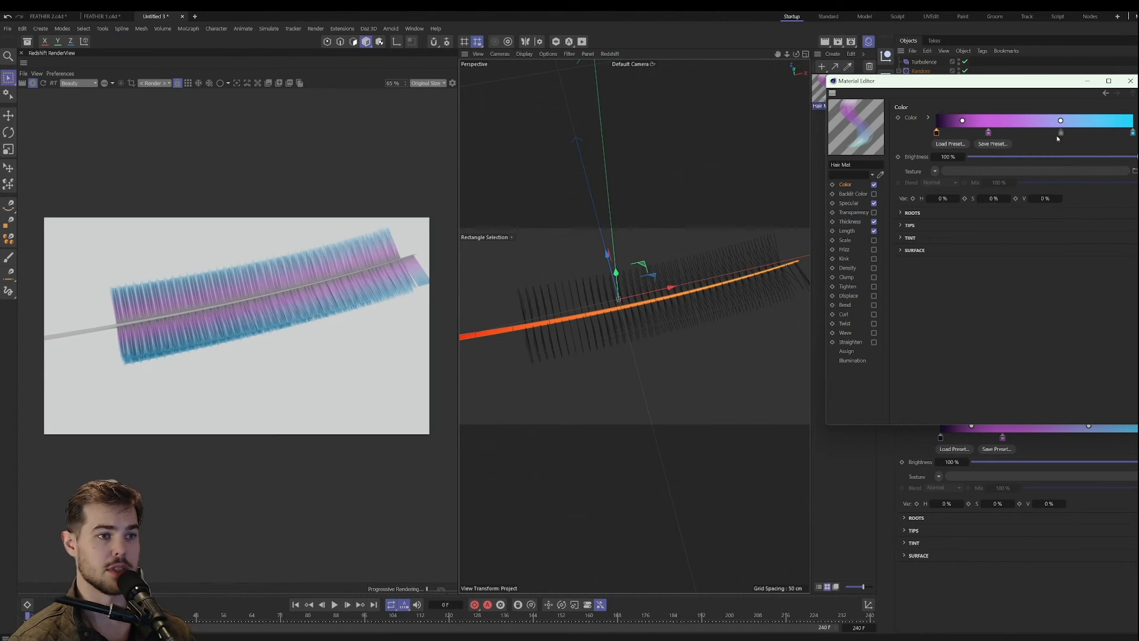
Step: Enable Backlit Color in Hair Mat, set its gradient's end knot to bright saturated green, and close the material
left_click(863, 194)
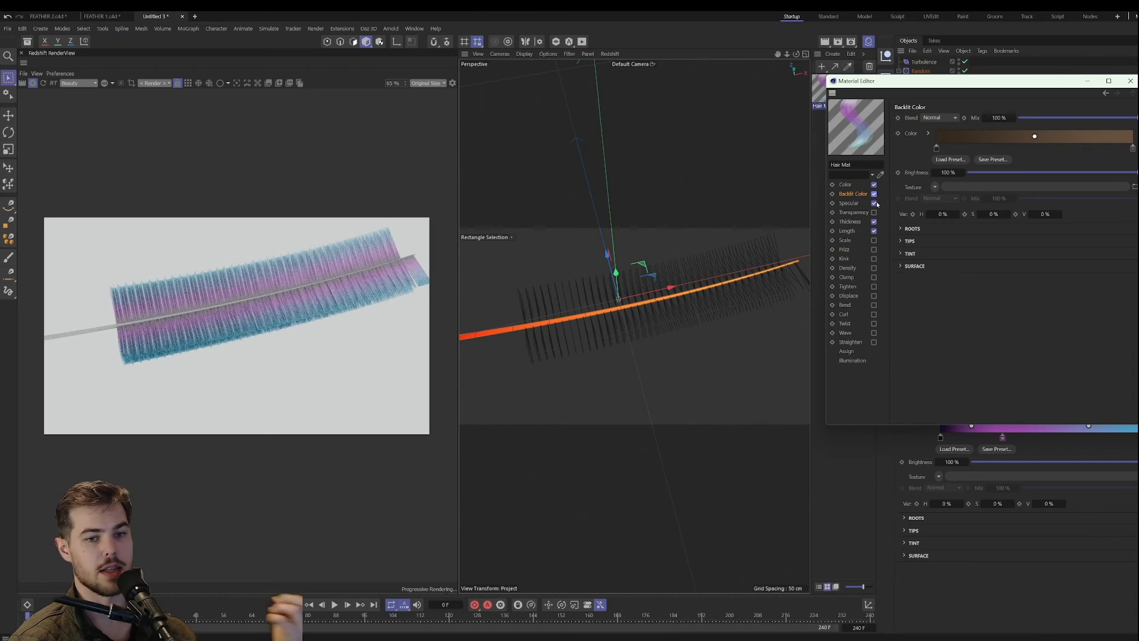
double_click(1132, 148)
left_click(972, 172)
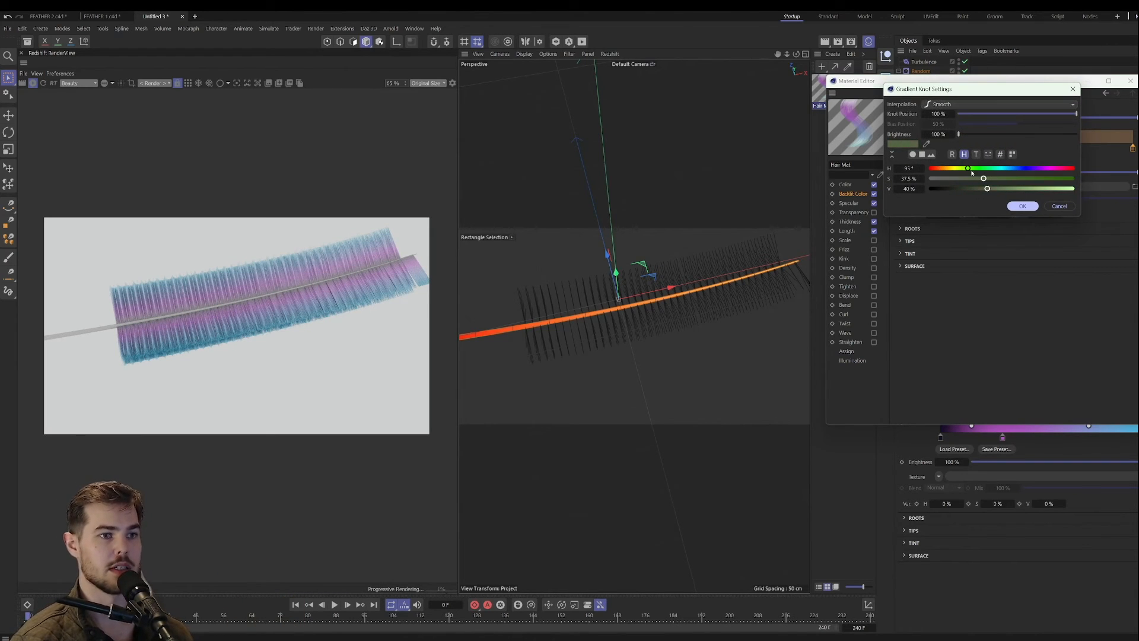
left_click(1041, 188)
left_click(1053, 178)
left_click(1024, 205)
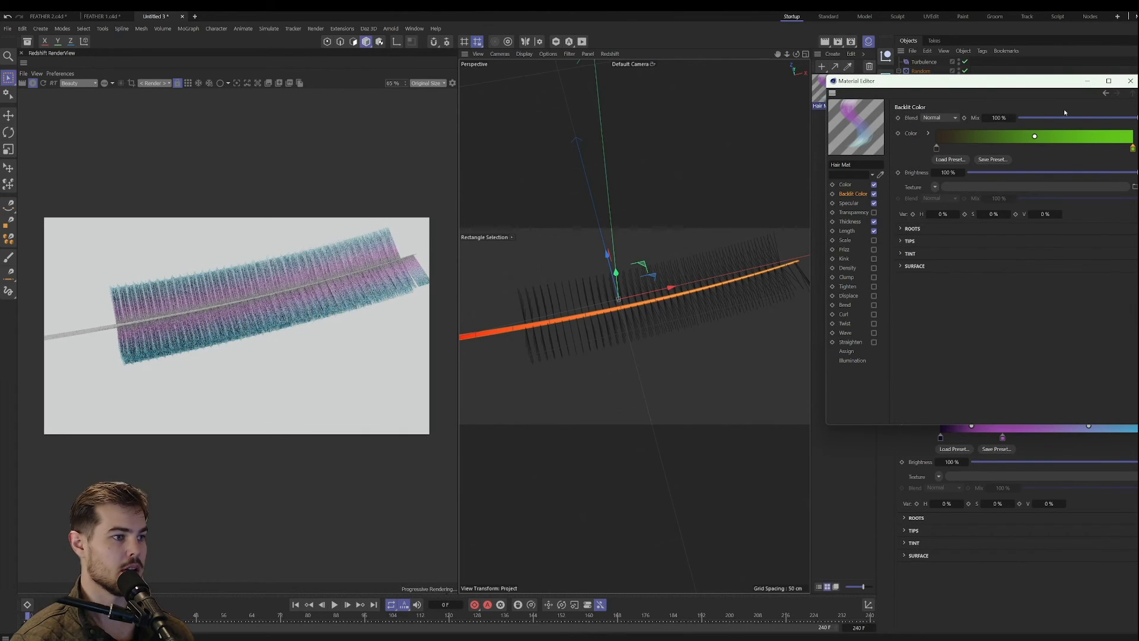
left_click(1130, 81)
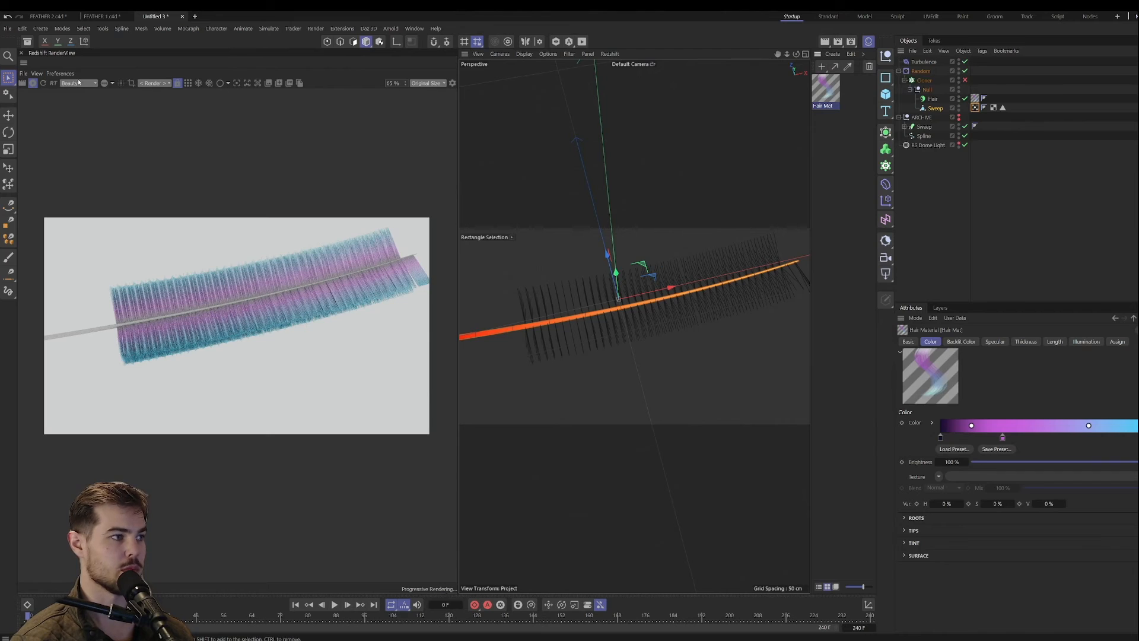
Step: Stop the live render, select the RS Dome Light, and restart the live render of the feather
left_click(33, 83)
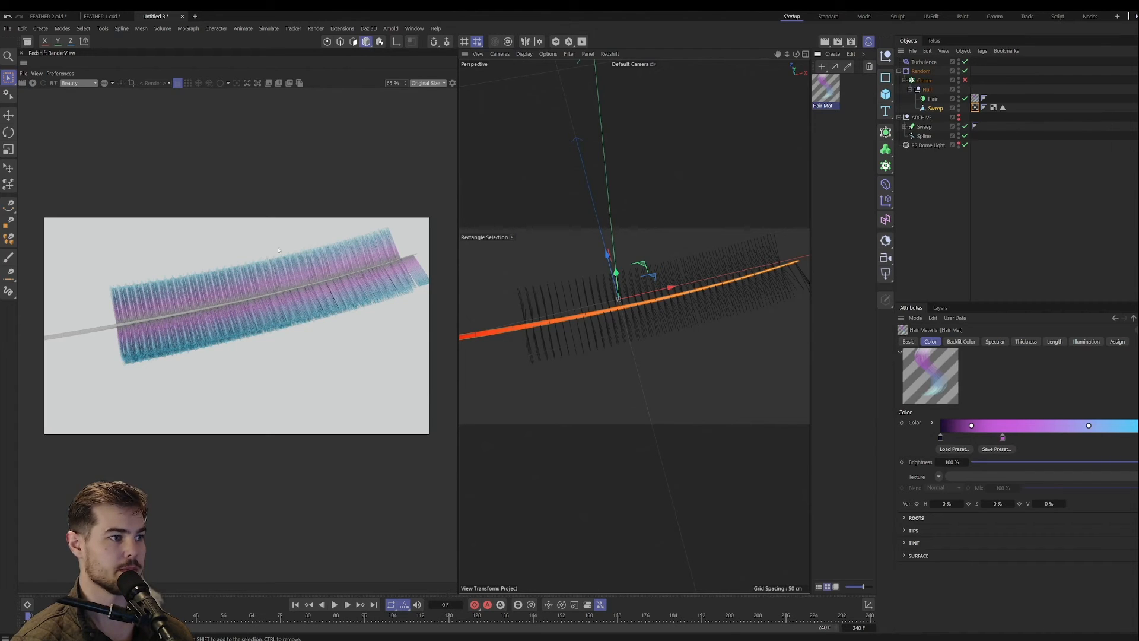
left_click(927, 145)
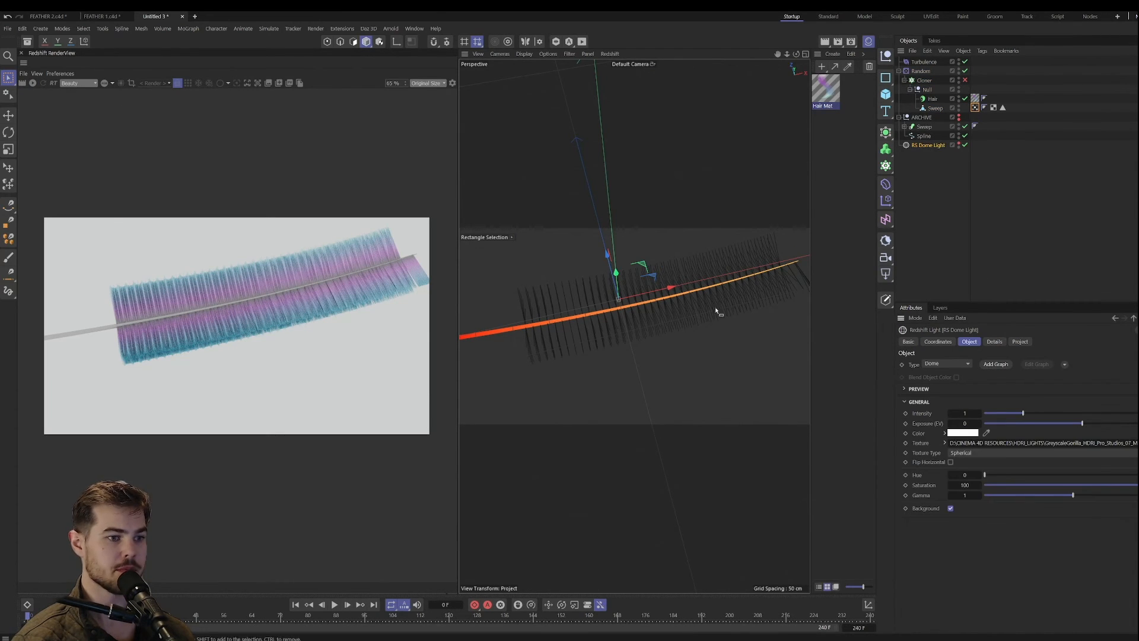
left_click(32, 83)
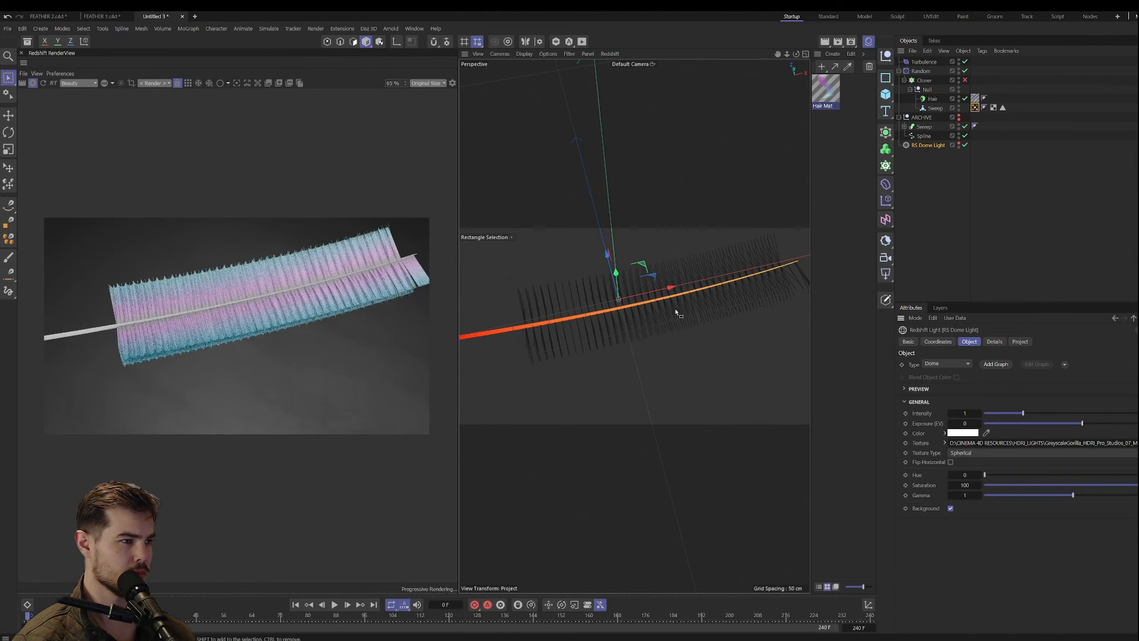
Step: Rotate the RS Dome Light so its bright window panels sit behind the feather in the render
key("r")
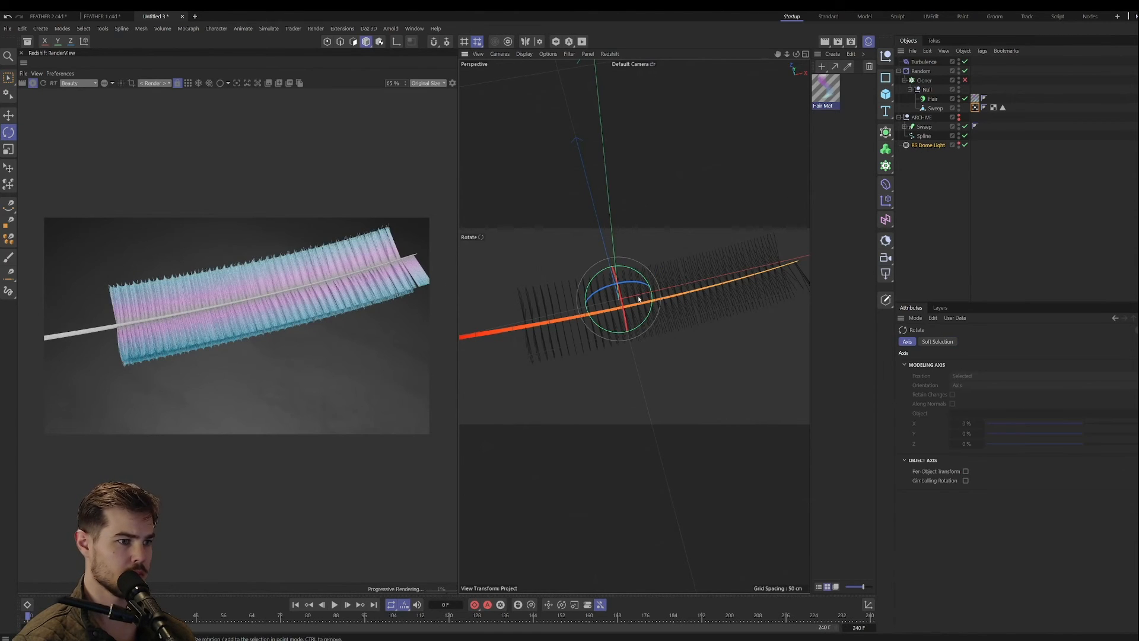
left_click_drag(639, 271, 607, 394)
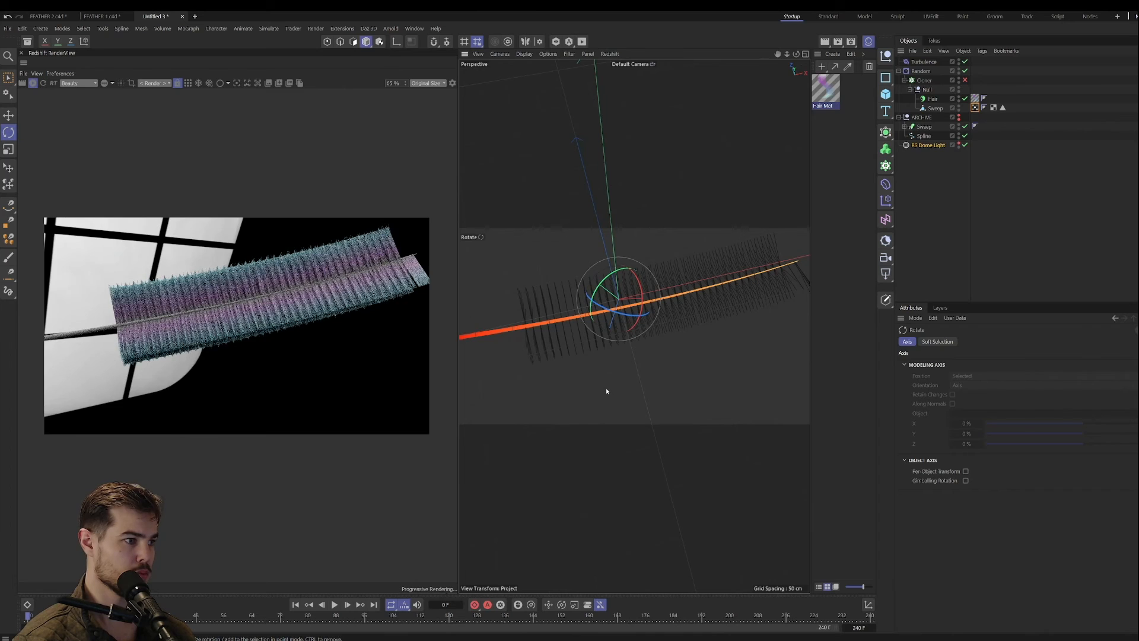
Step: Play the animation forward to frame 50, stop it there, and restart the live render
left_click(335, 605)
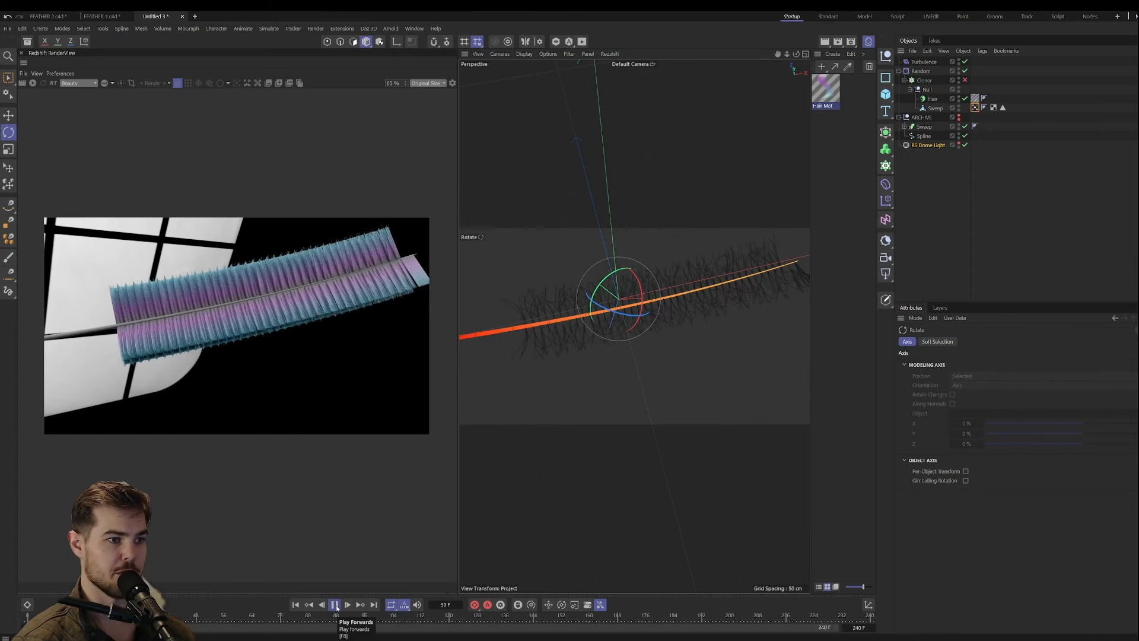
left_click(335, 605)
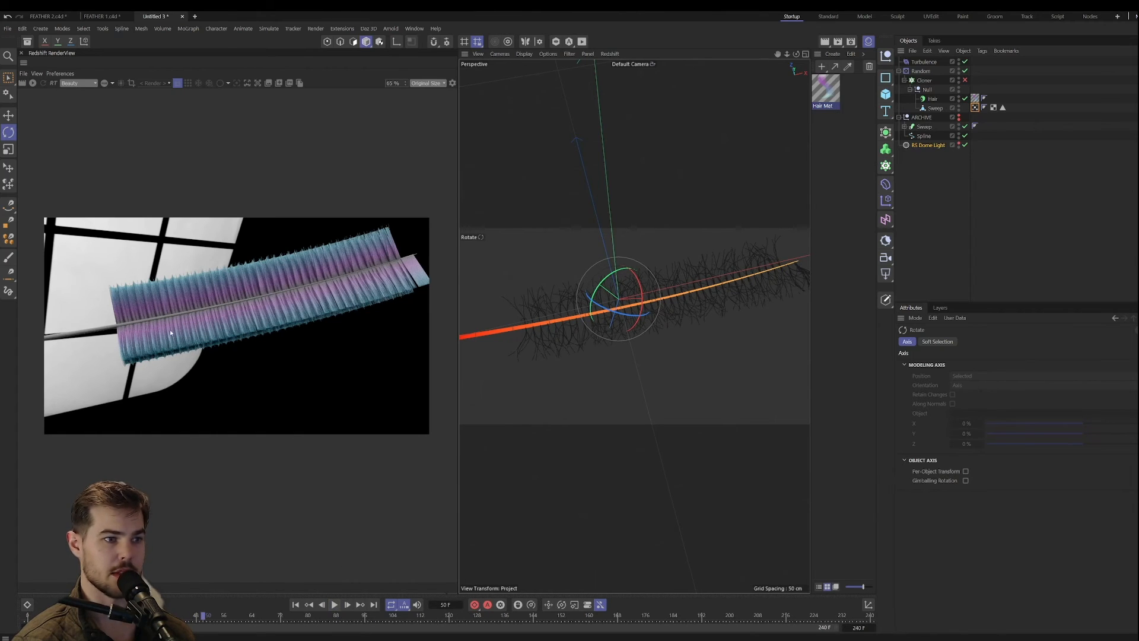
left_click(33, 83)
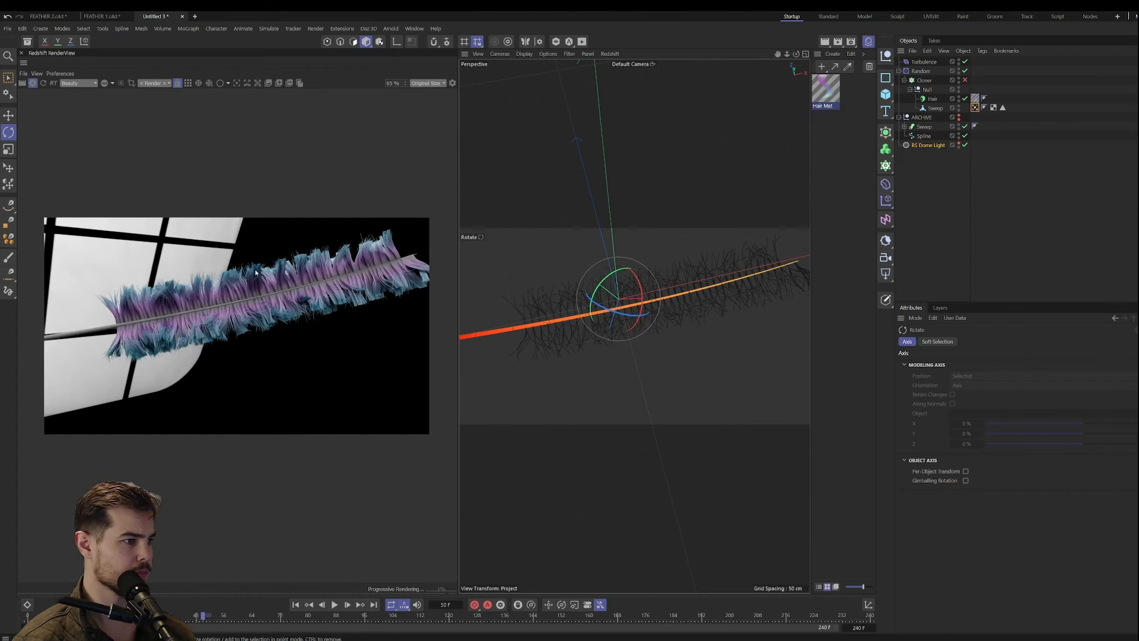
Step: Hide the RS Dome Light's background and rotate the light until the feather is lit brightly
left_click(935, 145)
left_click(950, 508)
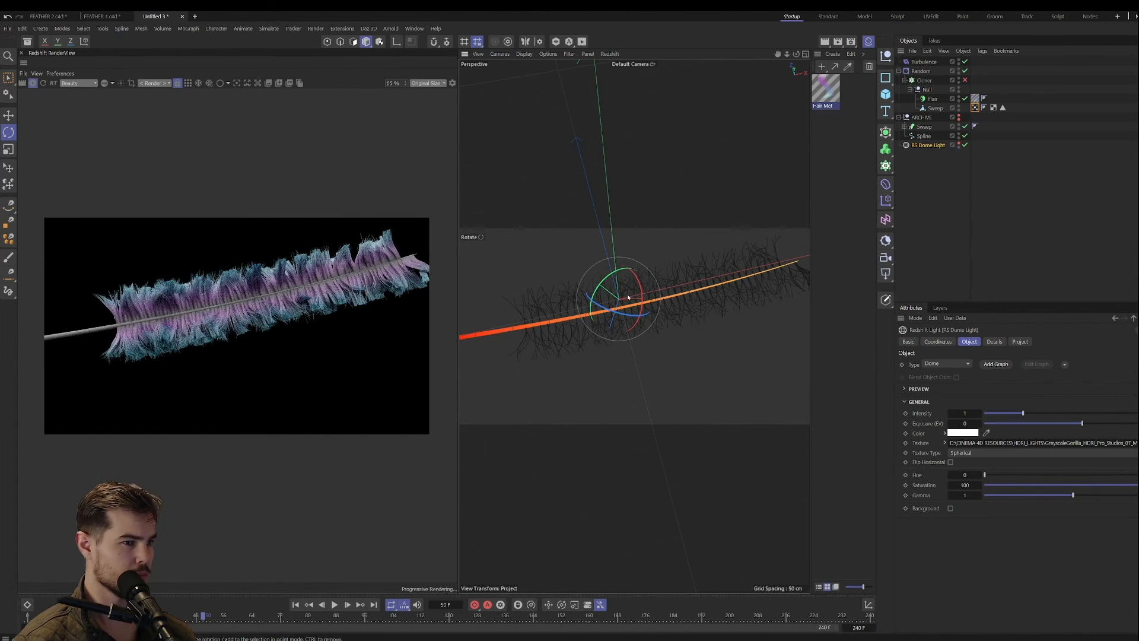
left_click_drag(610, 299, 681, 355)
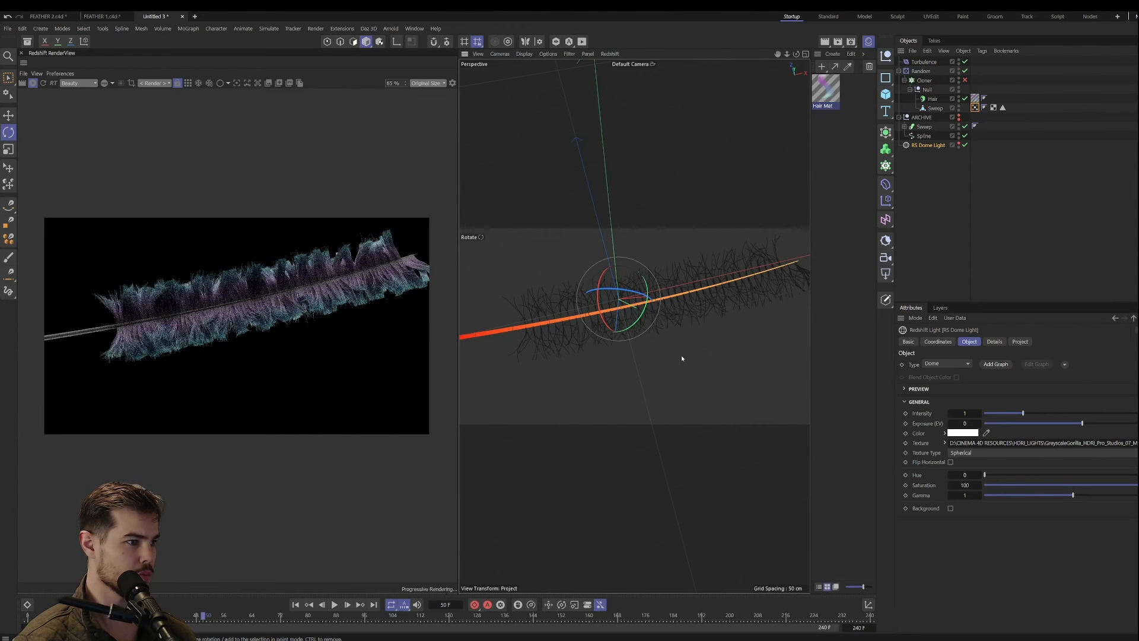
left_click_drag(630, 309, 578, 229)
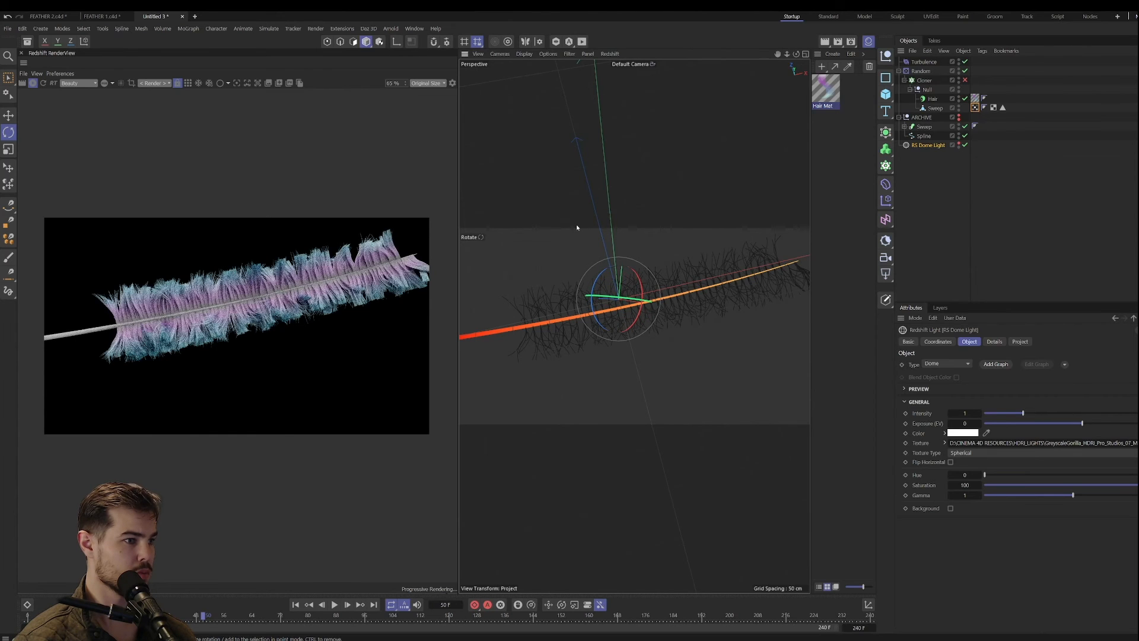
Step: Try the Multiply and Average blend modes on Hair Mat's Backlit Color, and disable that channel
double_click(822, 83)
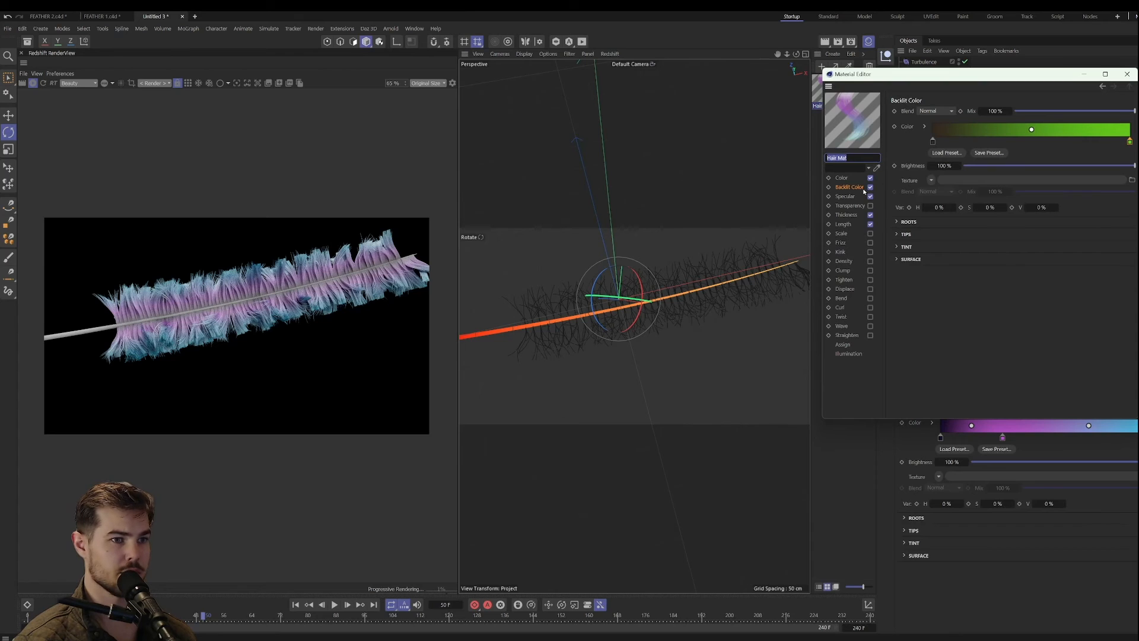
left_click(867, 186)
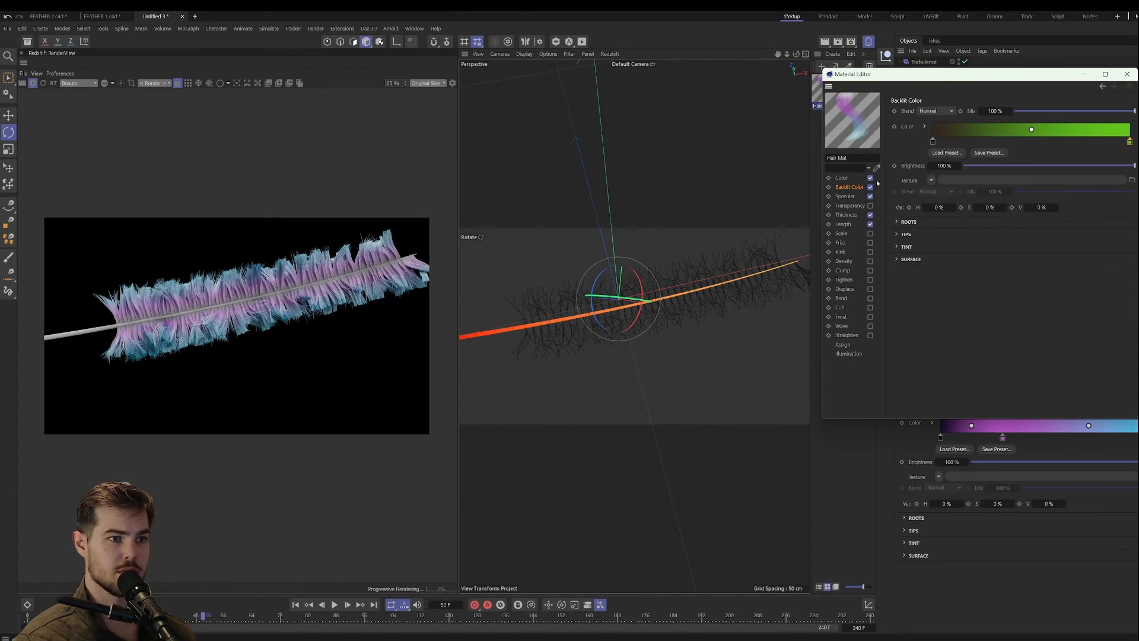
left_click(930, 111)
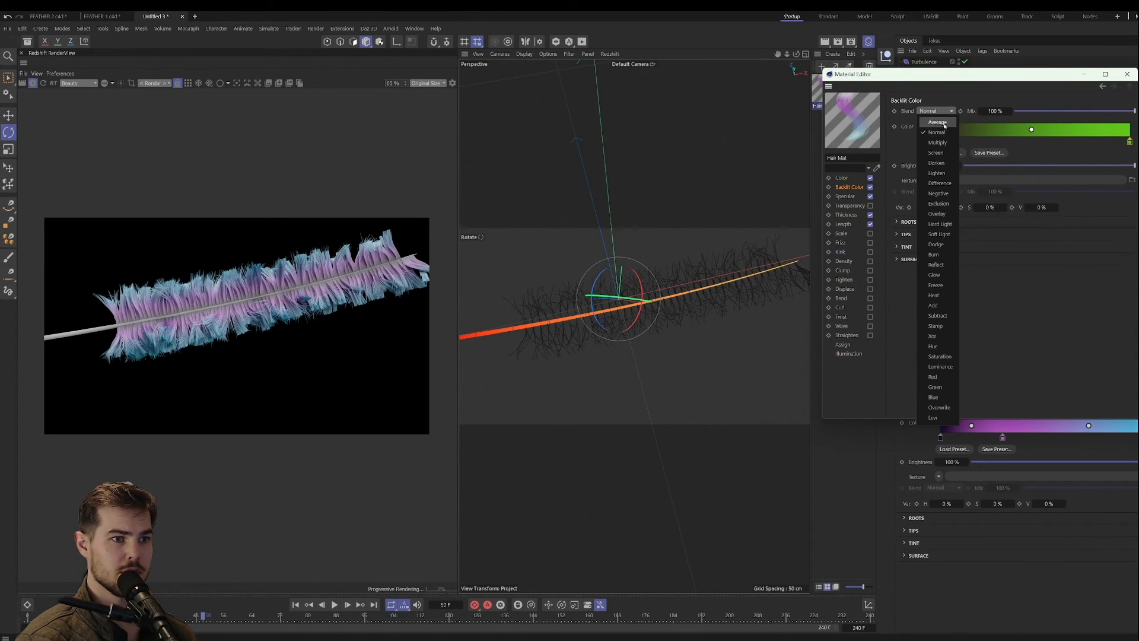
left_click(947, 144)
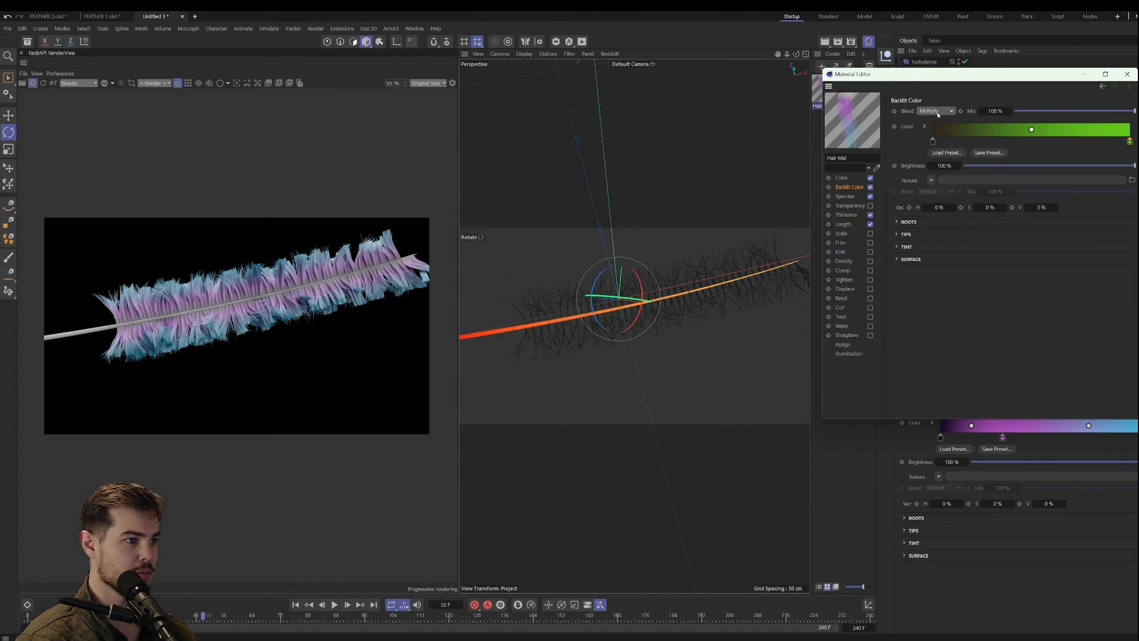
left_click(937, 111)
left_click(936, 120)
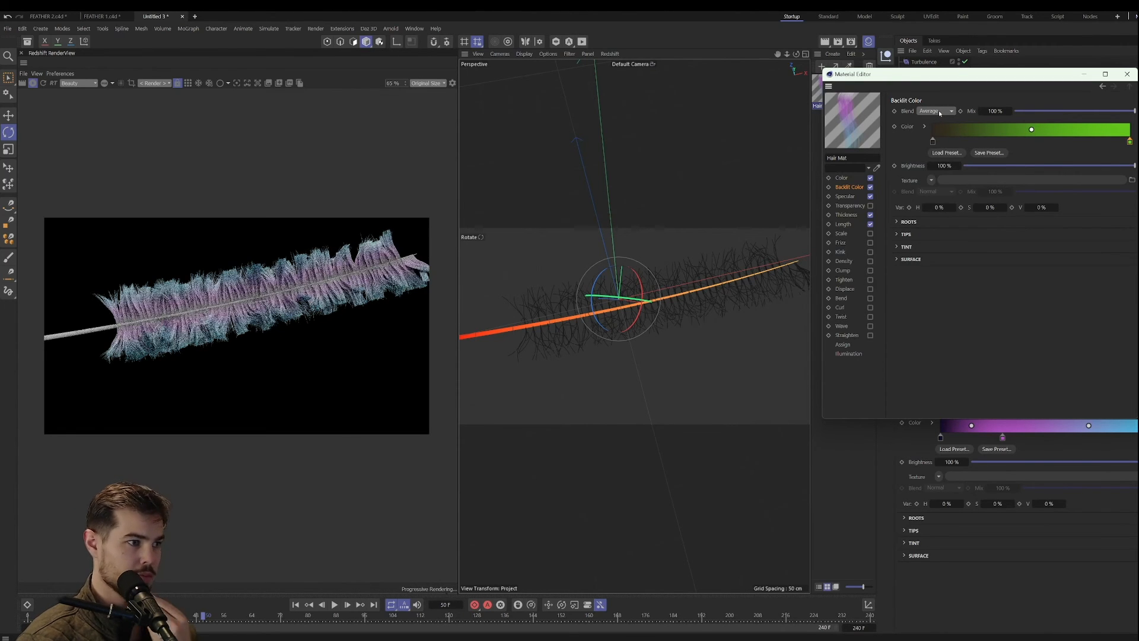
left_click(870, 187)
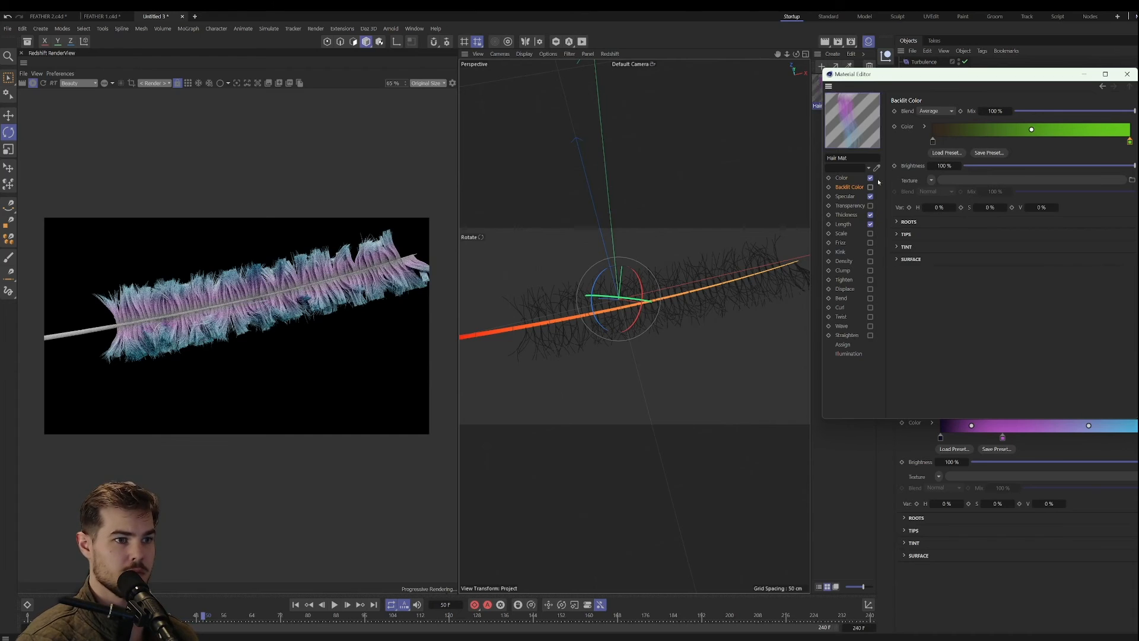
Step: Review Hair Mat's Specular settings, try enabling Transparency while inspecting the rendered feather, and disable Transparency again
left_click(853, 199)
left_click(854, 205)
left_click(853, 200)
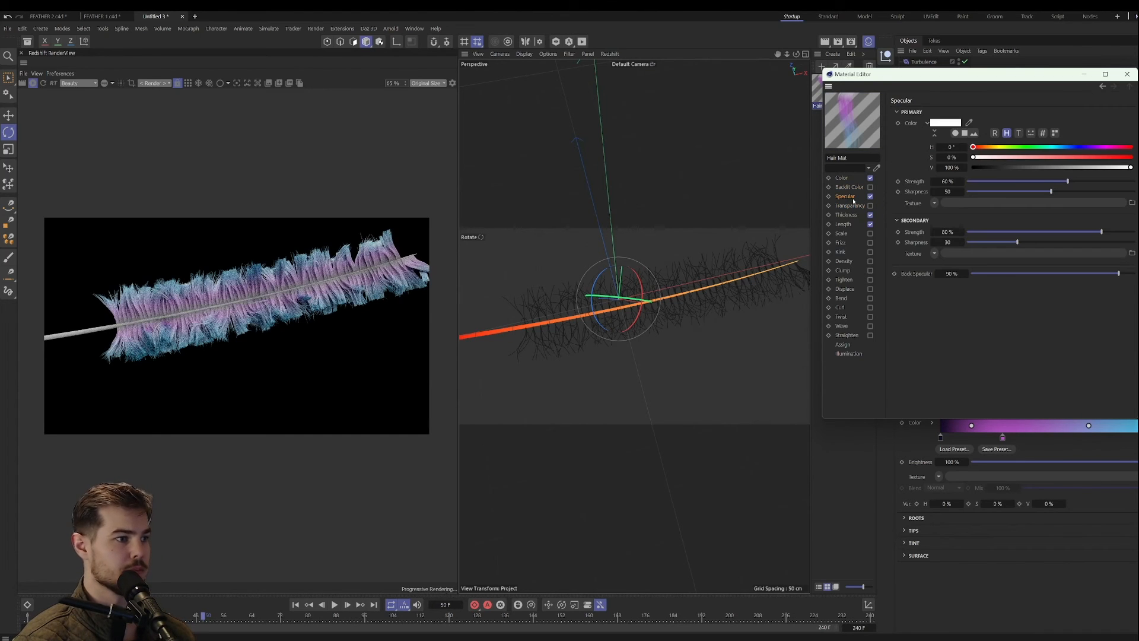
left_click(854, 207)
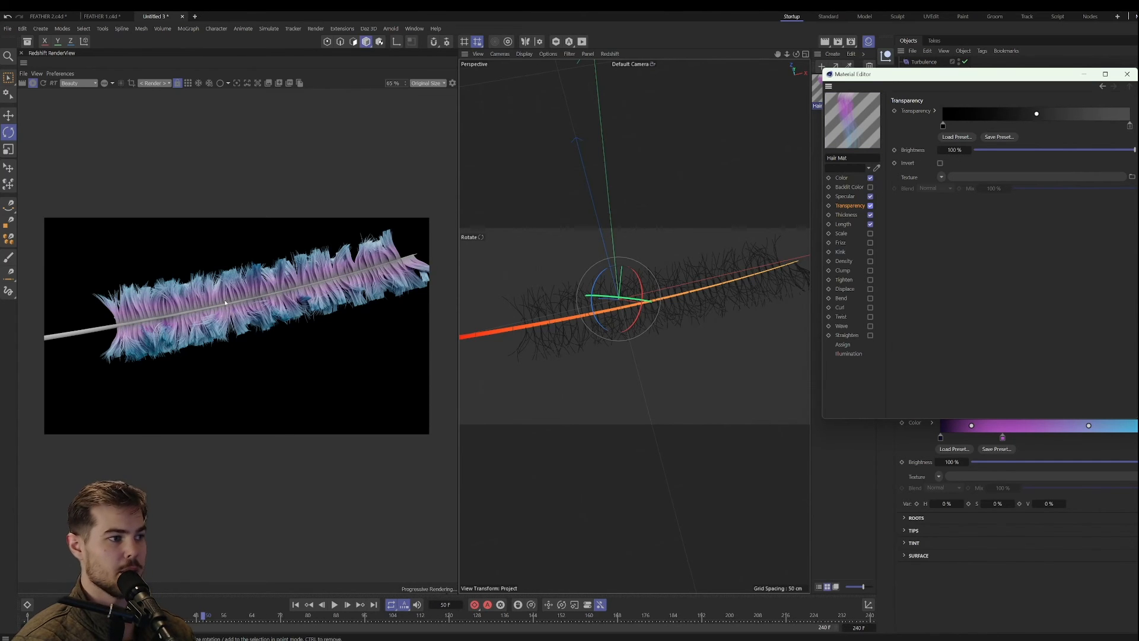
scroll(164, 300, "up", 5)
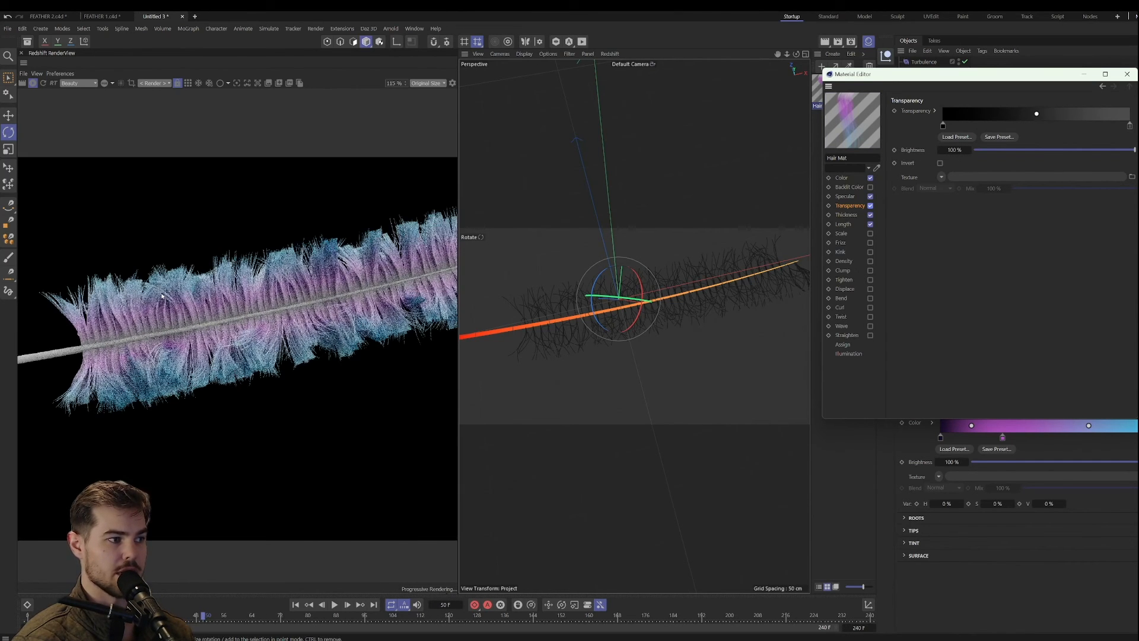
scroll(162, 296, "down", 5)
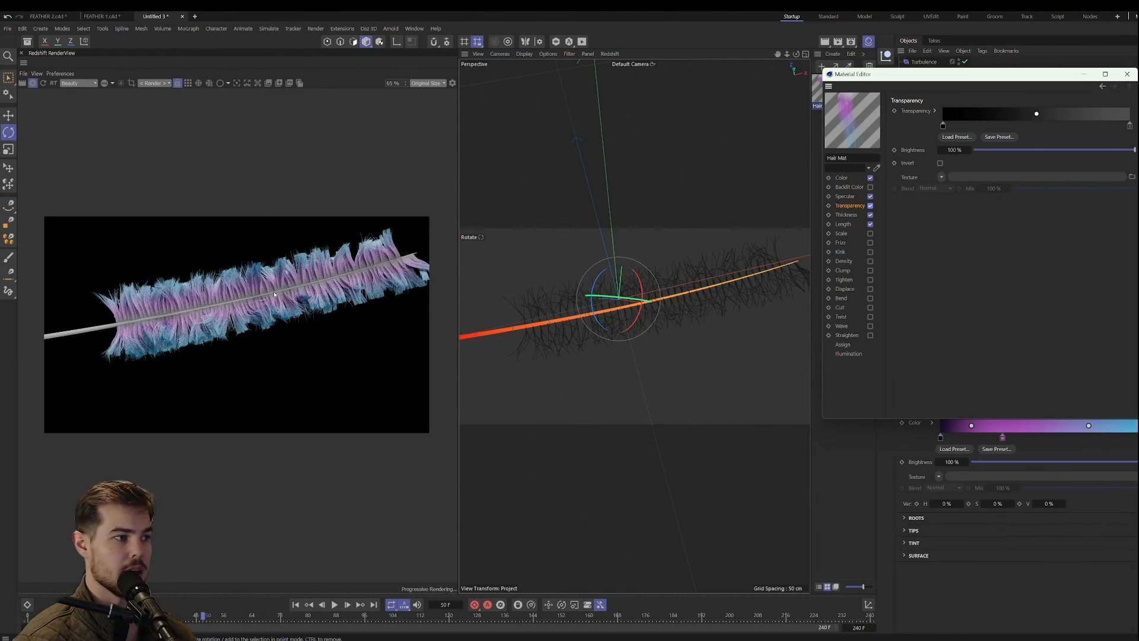
middle_click_drag(276, 297, 273, 315)
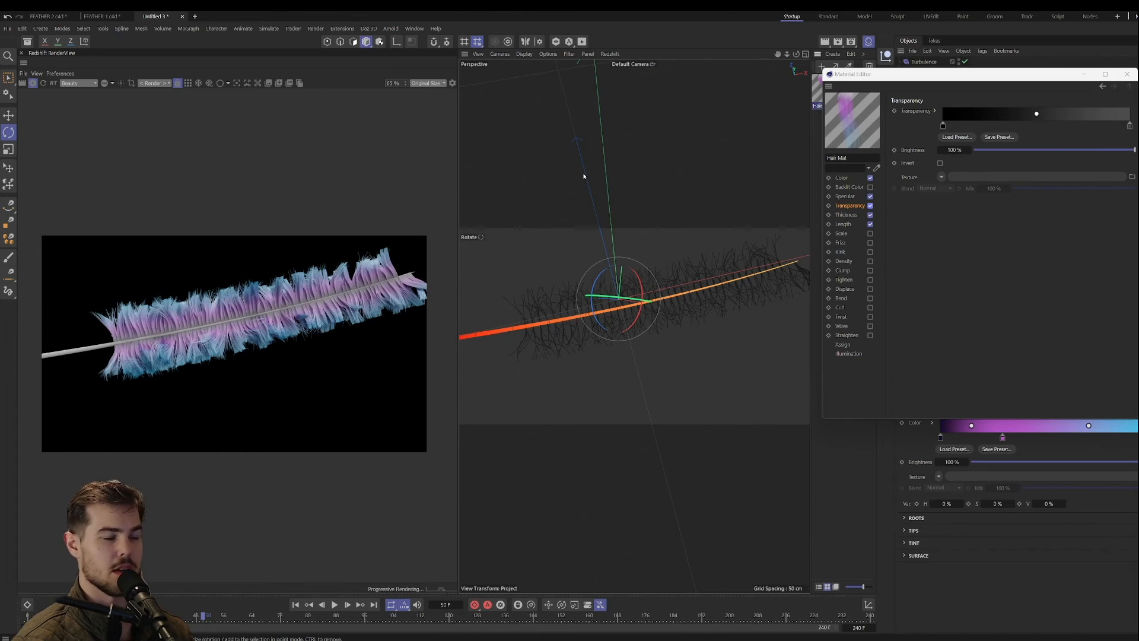
left_click(870, 205)
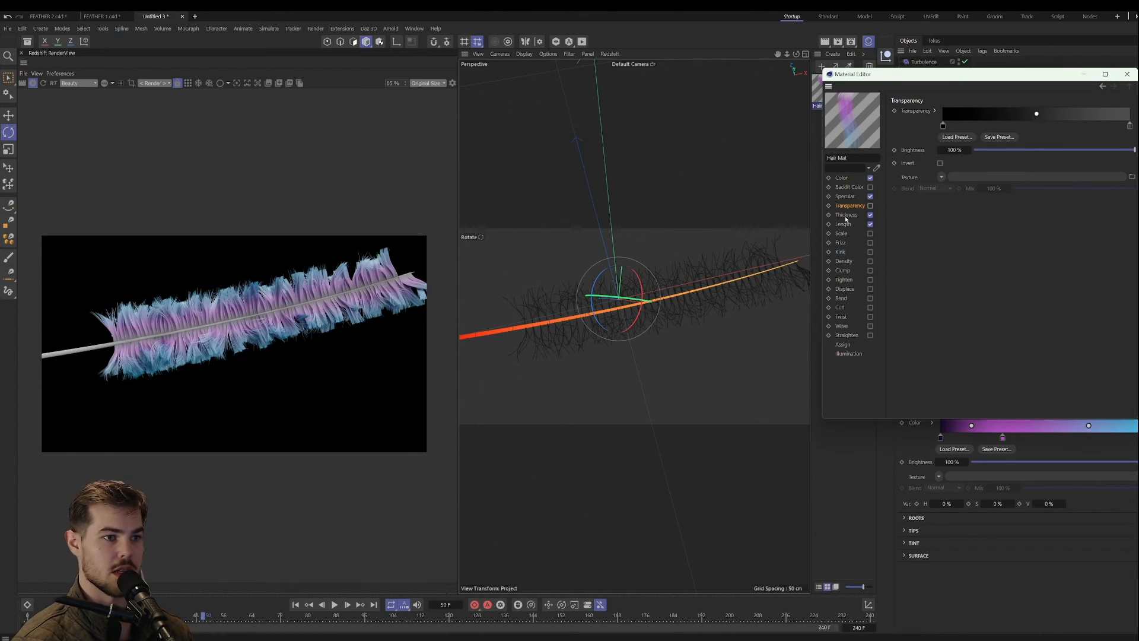
Step: Set Hair Mat's Thickness to 0.5 cm at the root and 0.01 cm at the tip, and check the rendered barbs
left_click(864, 212)
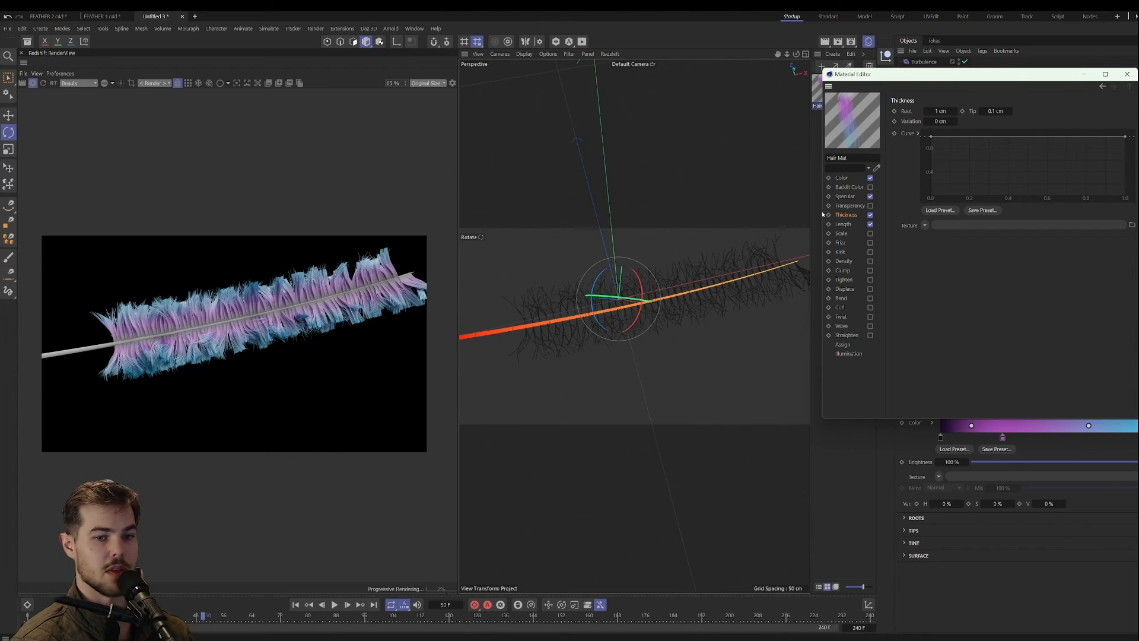
left_click(944, 110)
type("0.5")
left_click(1001, 111)
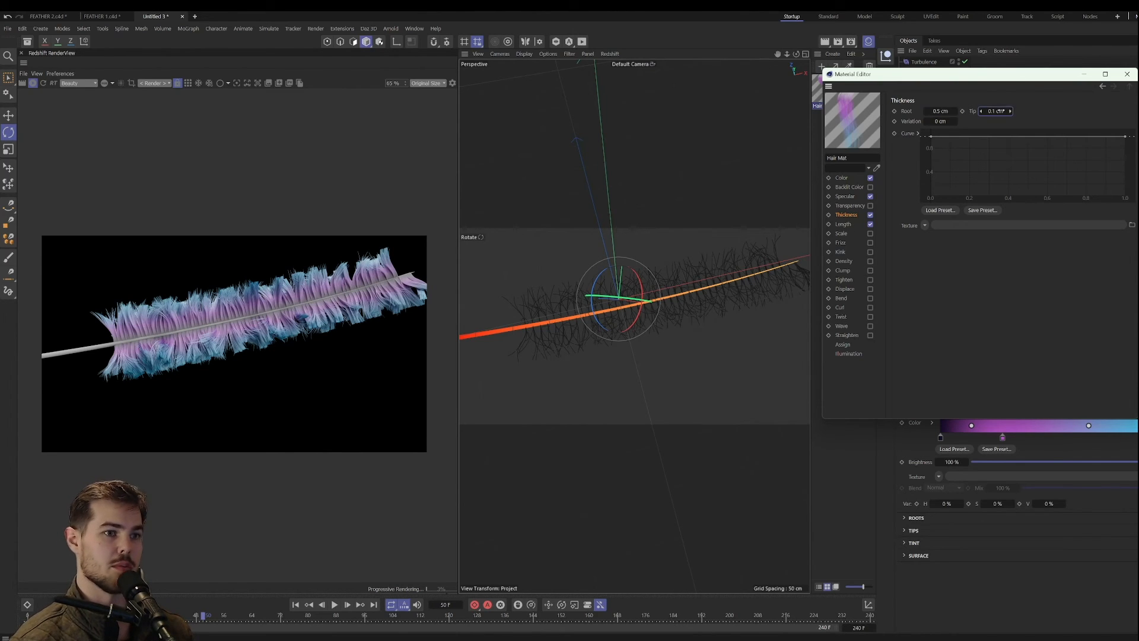
left_click(1001, 111)
type("0.01")
key("Return")
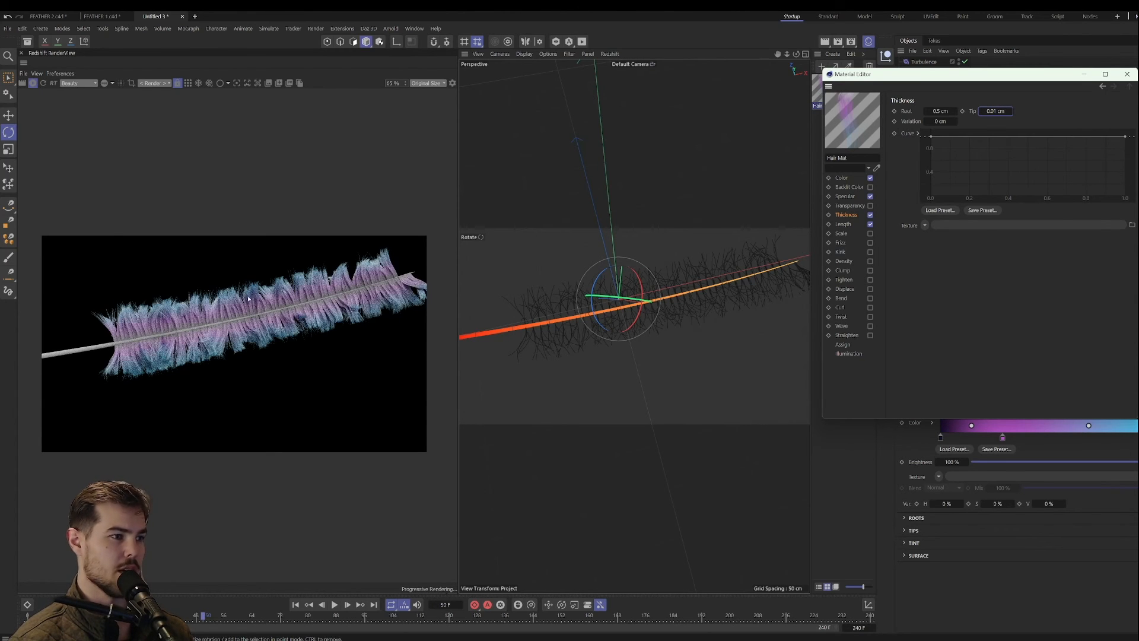
scroll(172, 309, "up", 3)
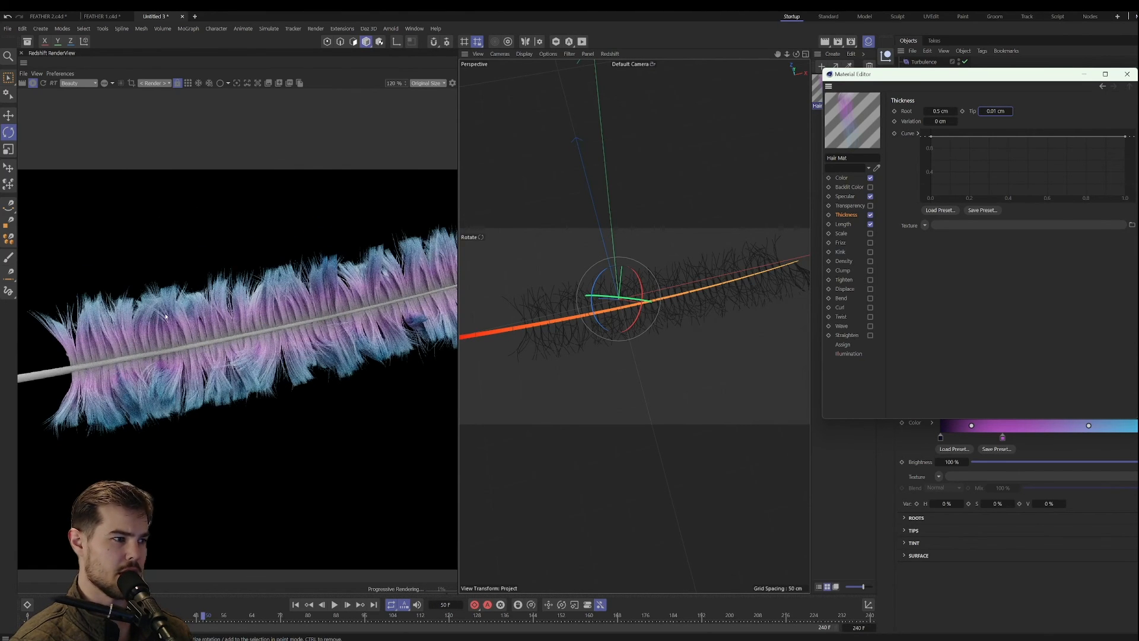
scroll(165, 317, "down", 3)
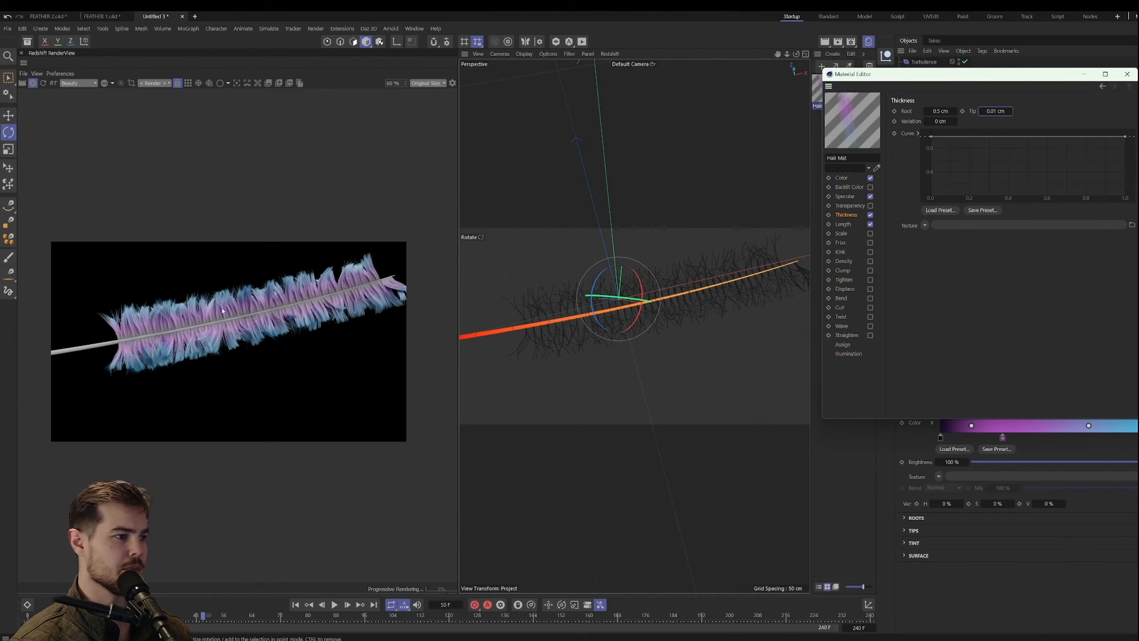
Step: Enable Clump in Hair Mat, setting the Clump amount to 30% and the Twist to 20°
left_click(842, 243)
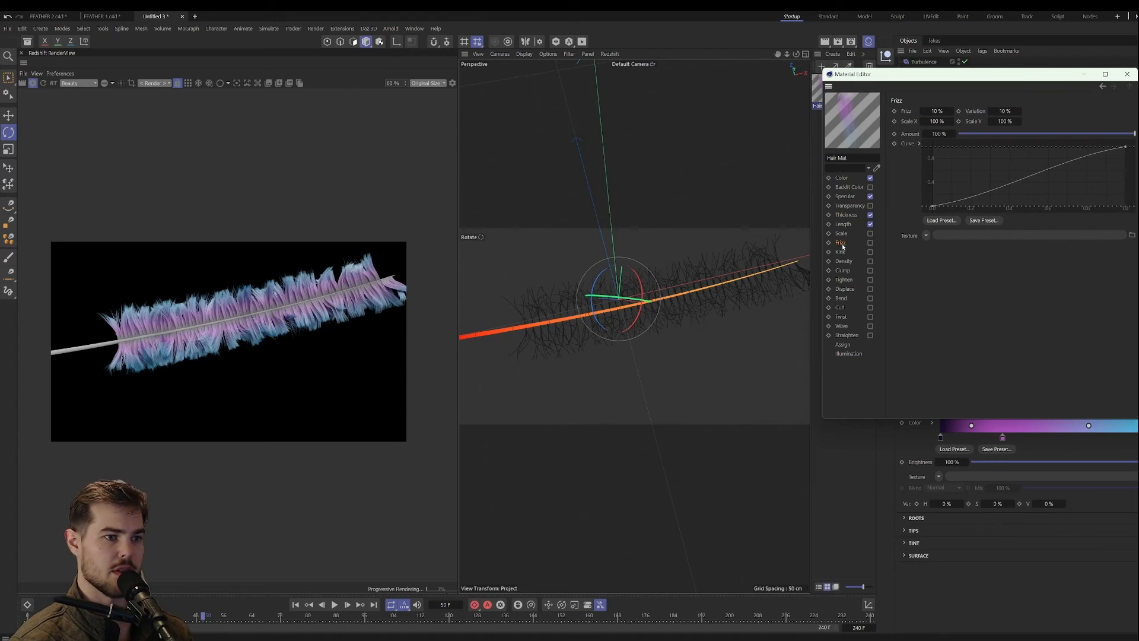
left_click(870, 271)
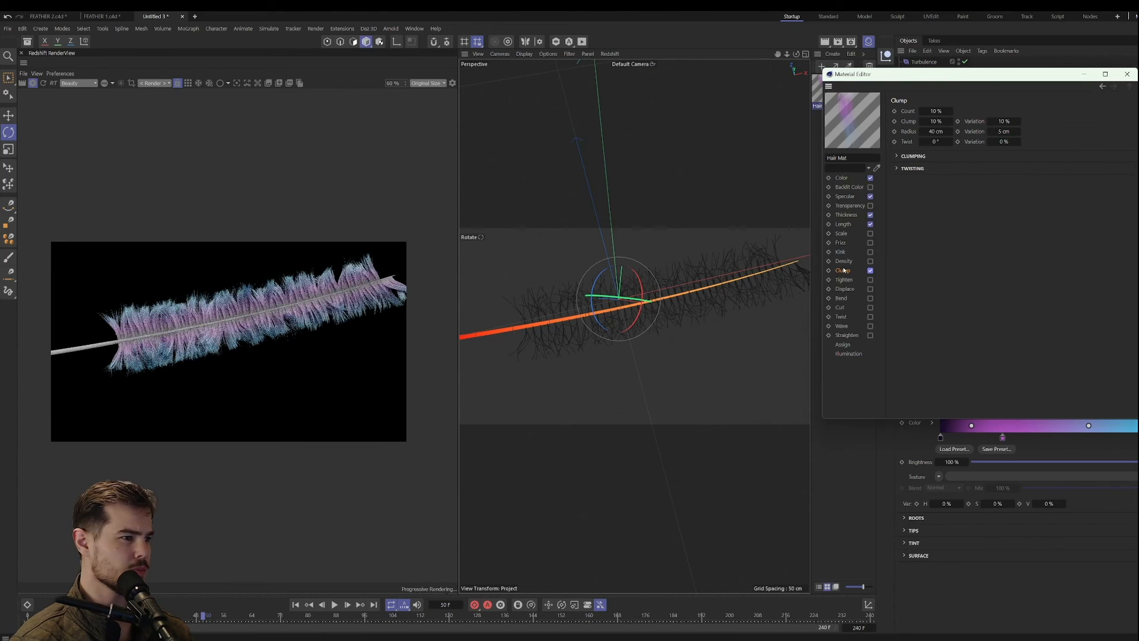
double_click(944, 111)
double_click(944, 121)
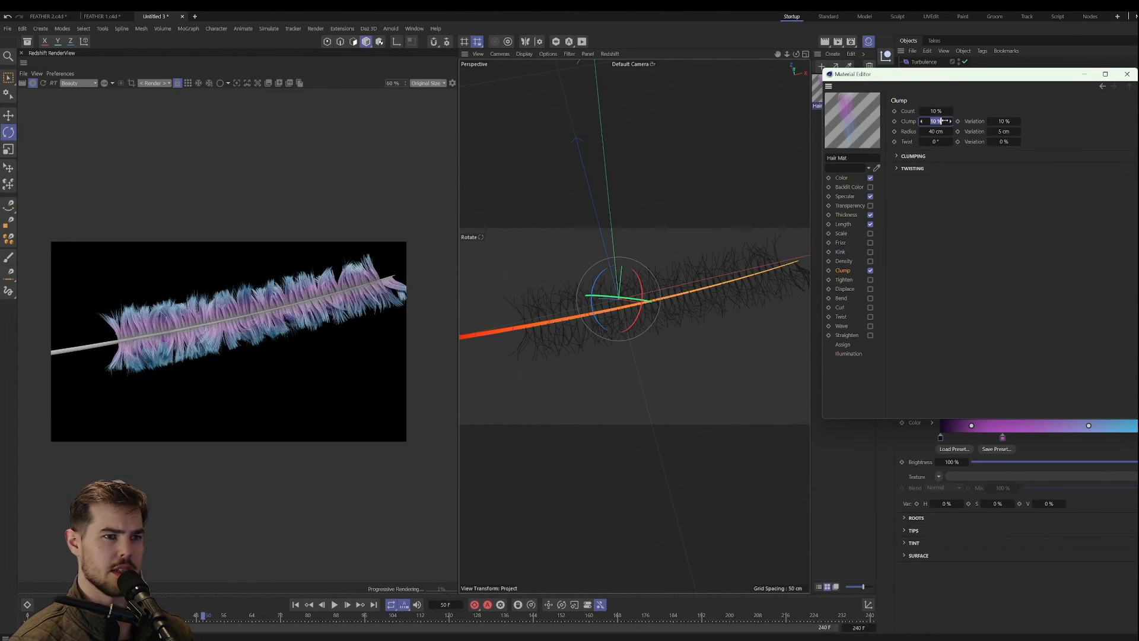
type("30")
key("Return")
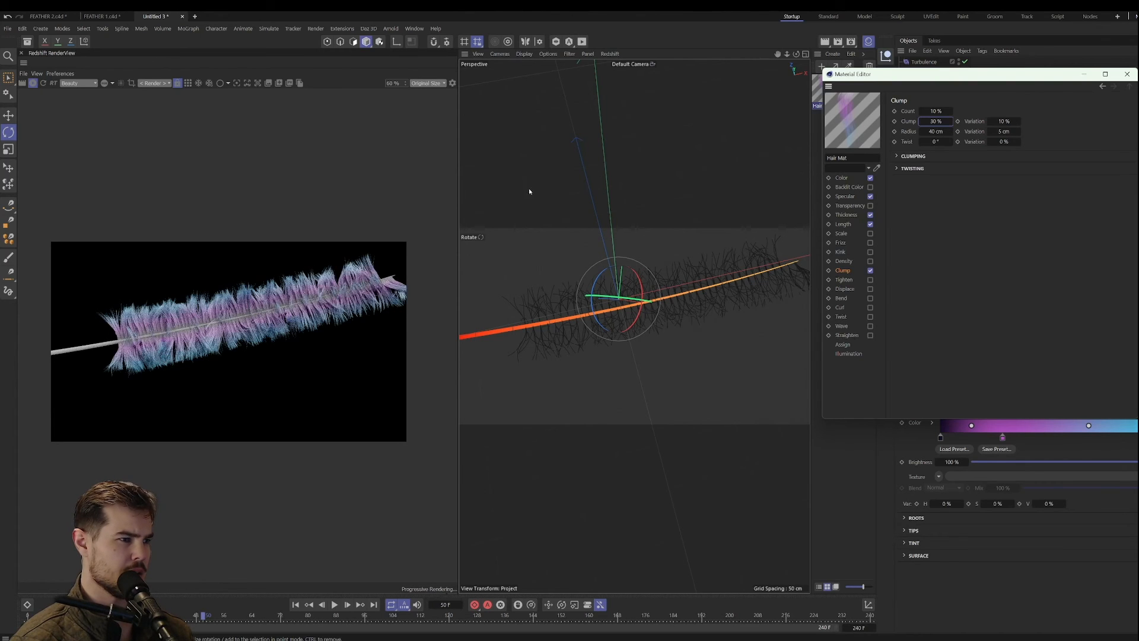
scroll(263, 308, "up", 3)
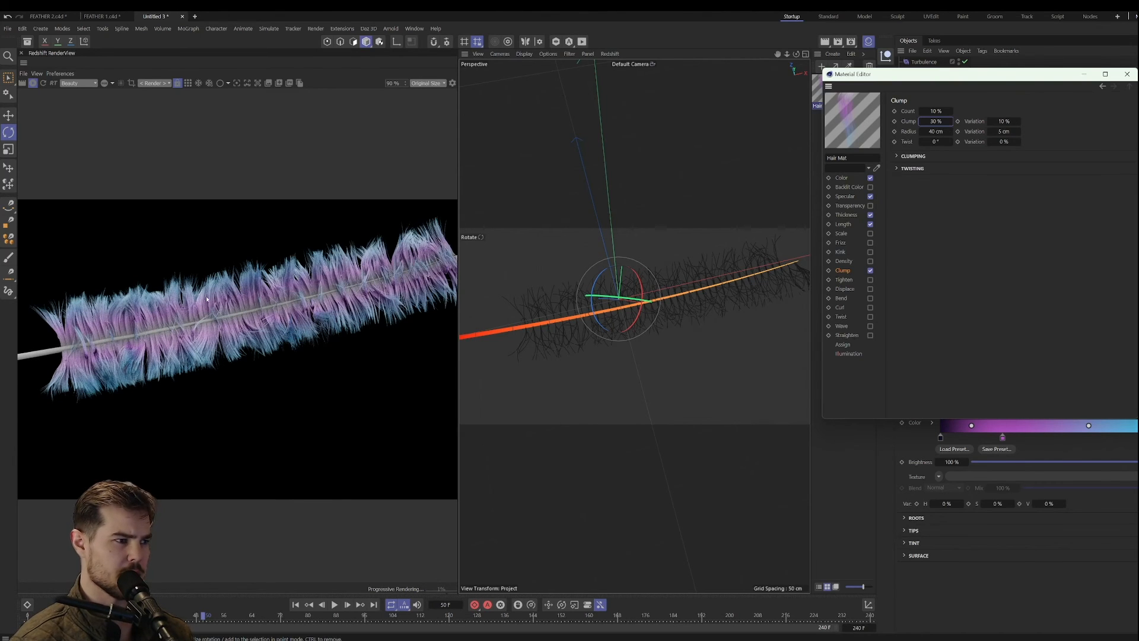
left_click(940, 141)
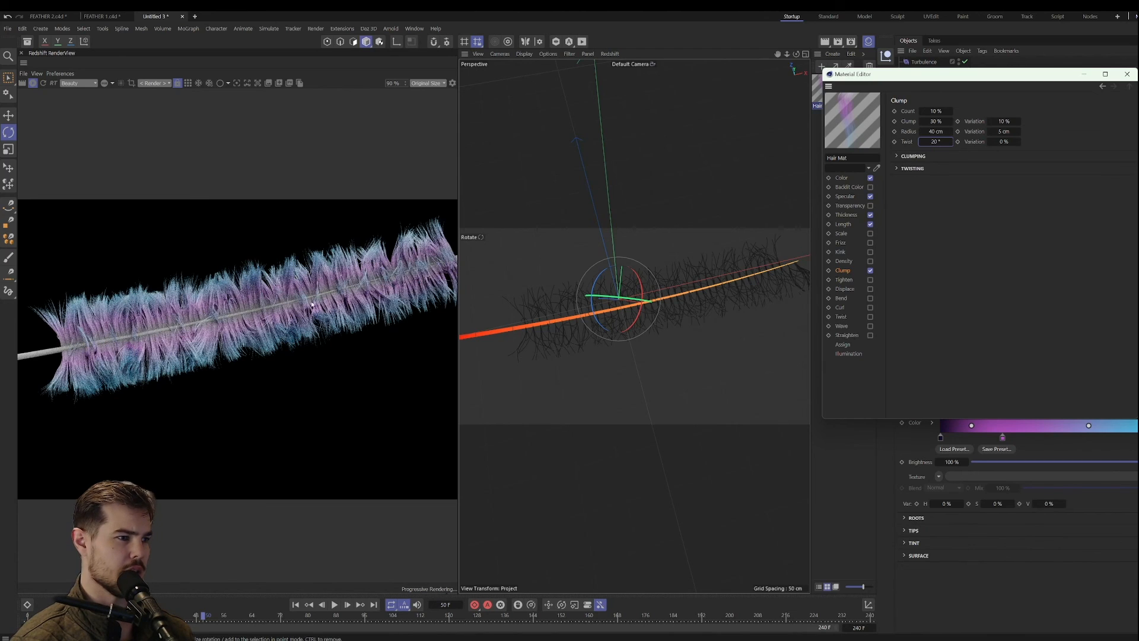
scroll(288, 320, "down", 2)
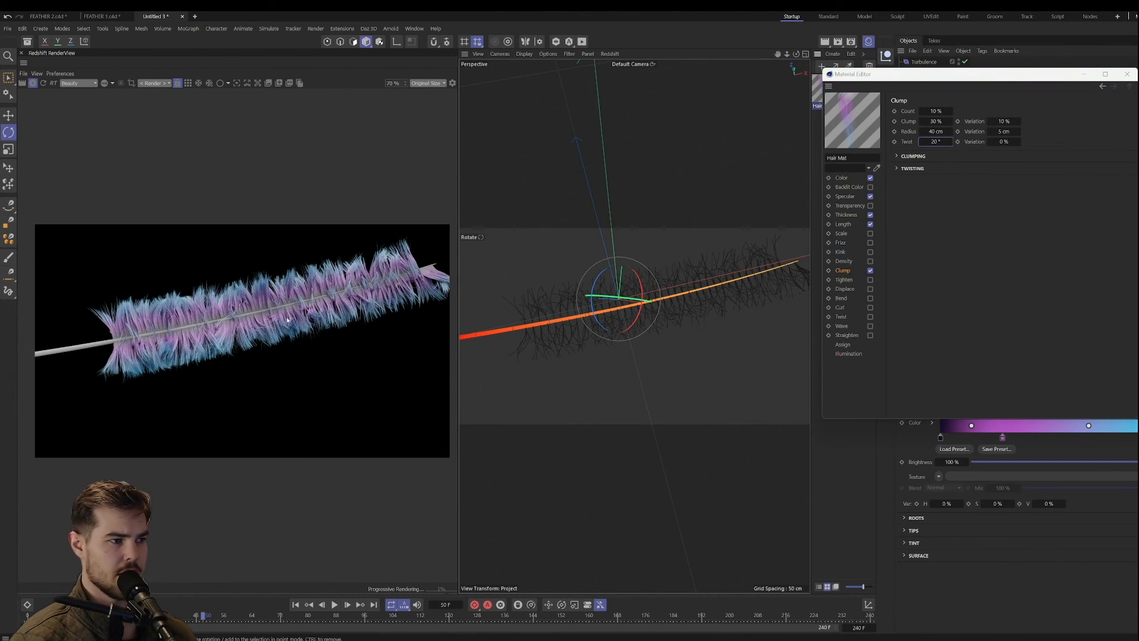
left_click_drag(287, 320, 259, 340)
Step: Set Hair Mat's Clump Count to 50% and its Clump amount to 60%
left_click_drag(941, 111, 943, 111)
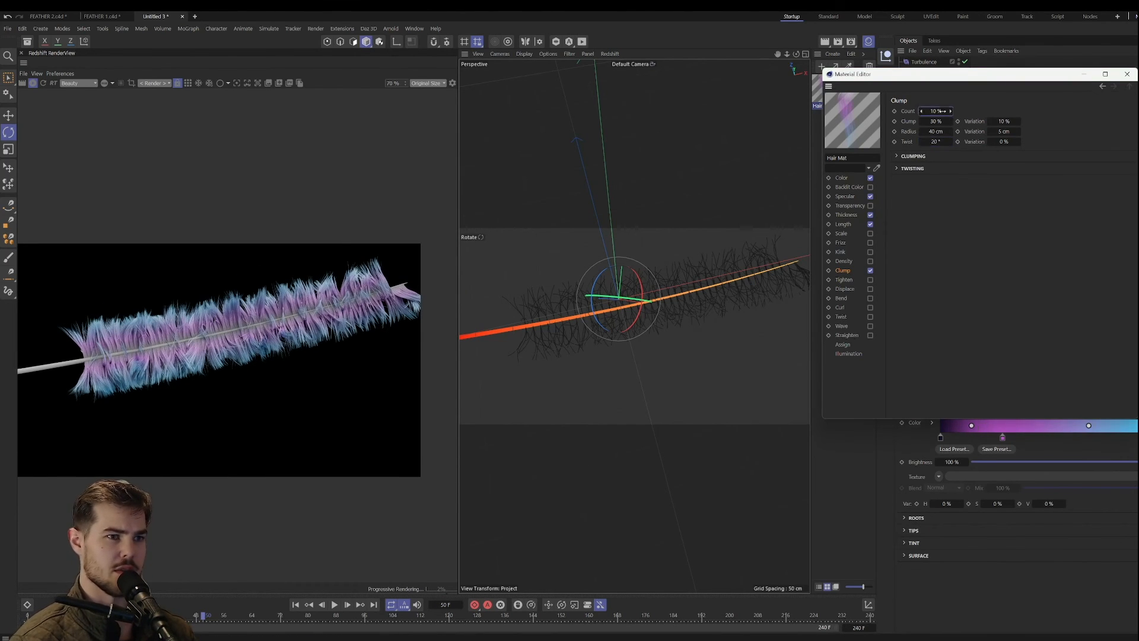
left_click(943, 111)
type("50")
key("Return")
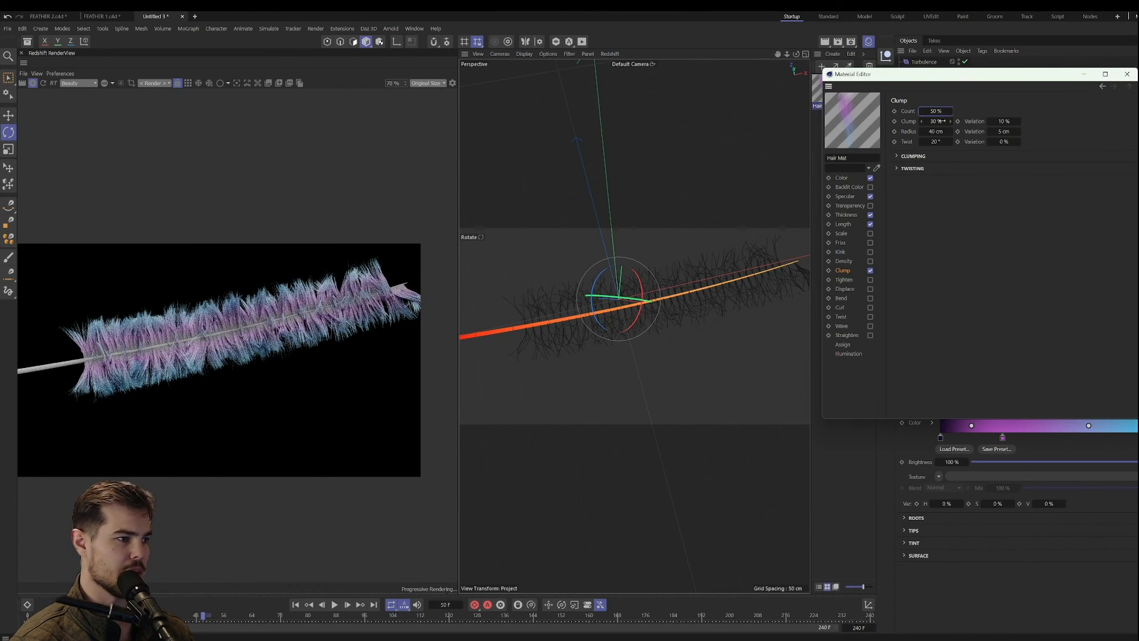
left_click(944, 122)
type("5")
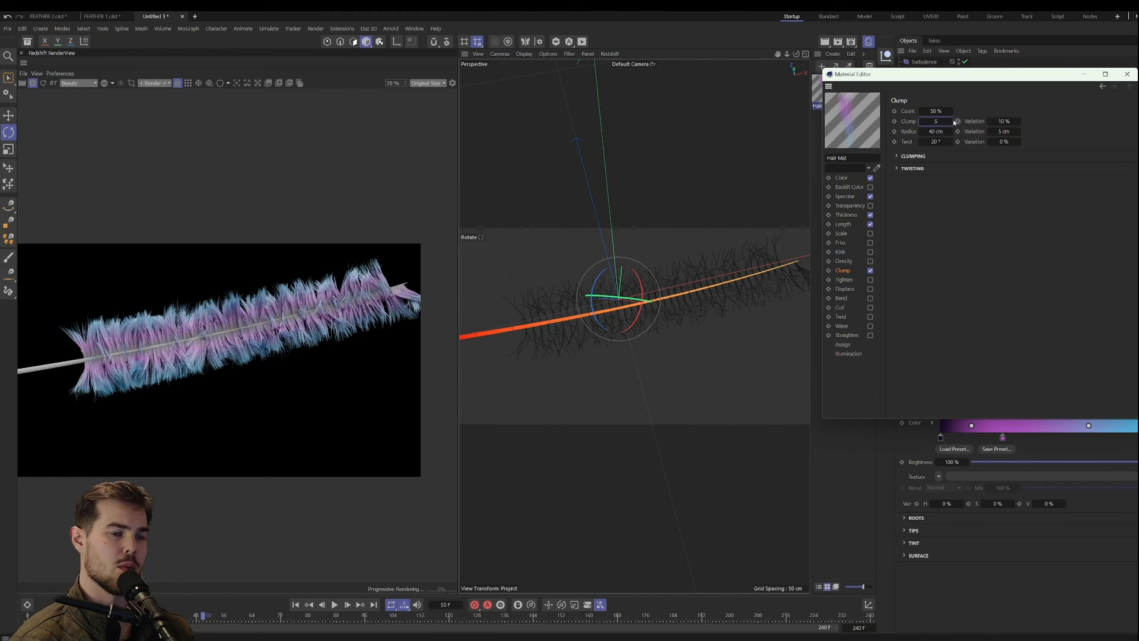
key("BackSpace")
type("60")
key("Return")
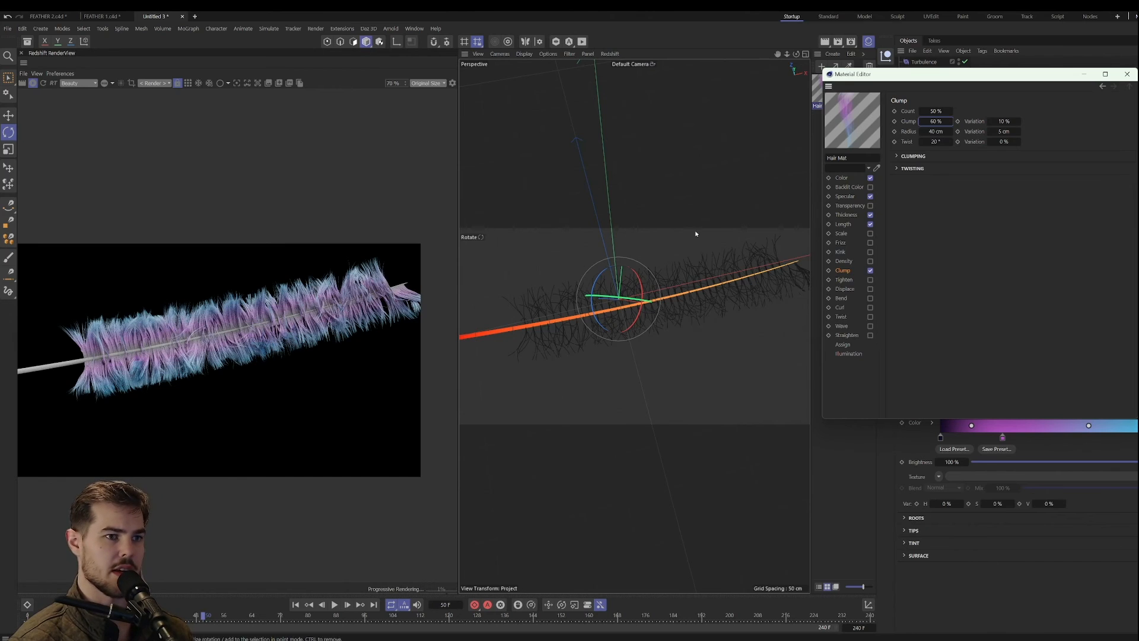
Step: Enable Frizz in Hair Mat, set the Frizz amount to 50%, and check the rendered barbs
left_click(840, 242)
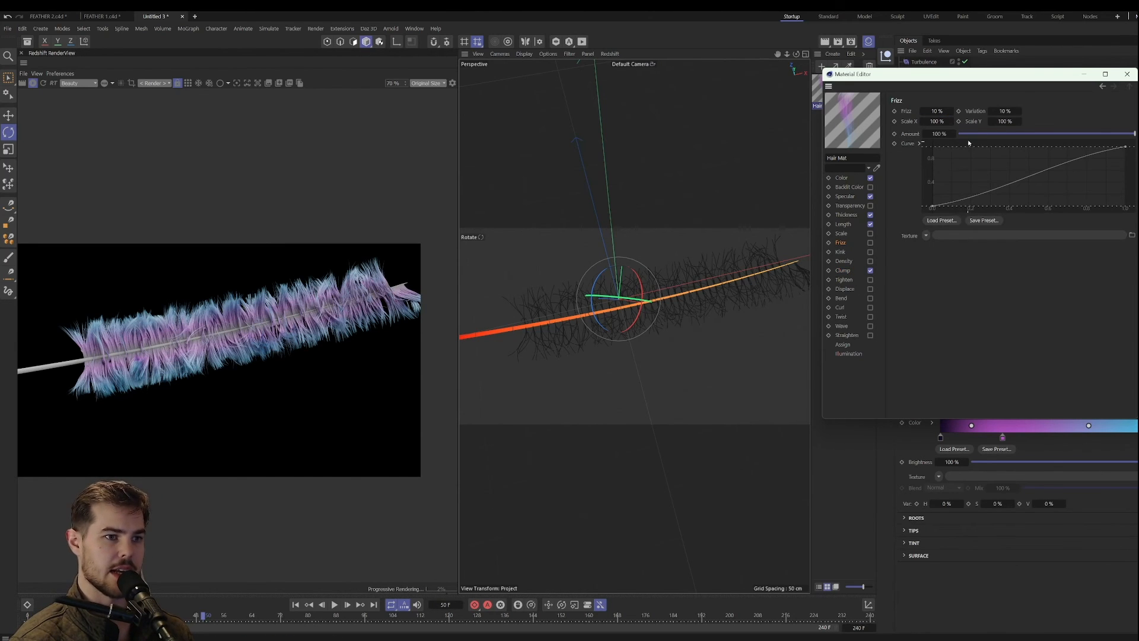
left_click(871, 243)
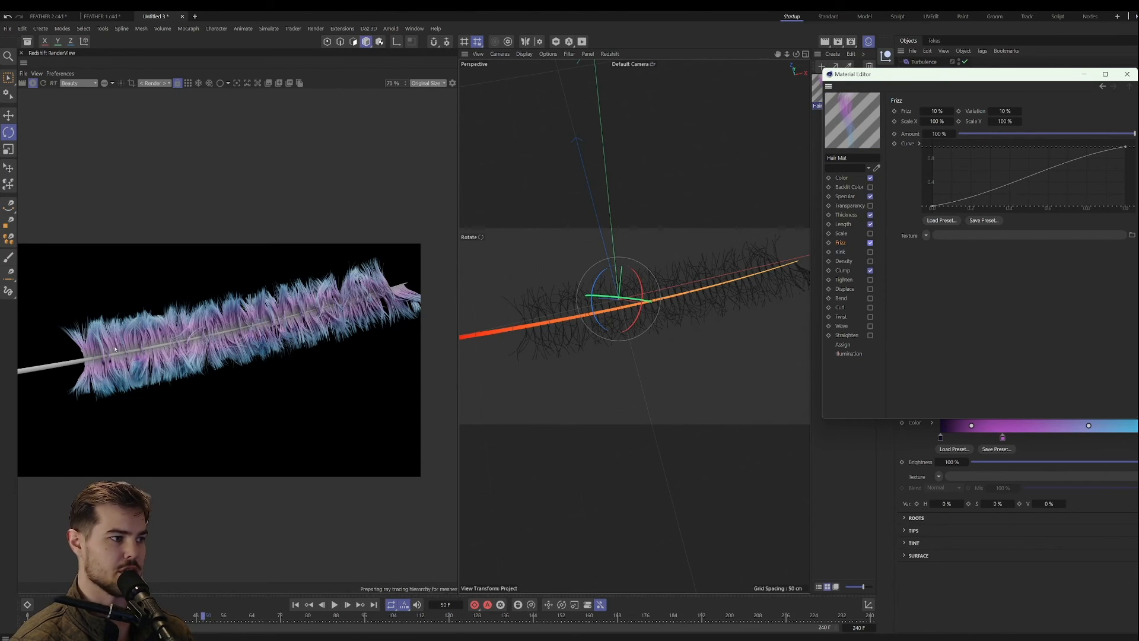
scroll(121, 338, "up", 1)
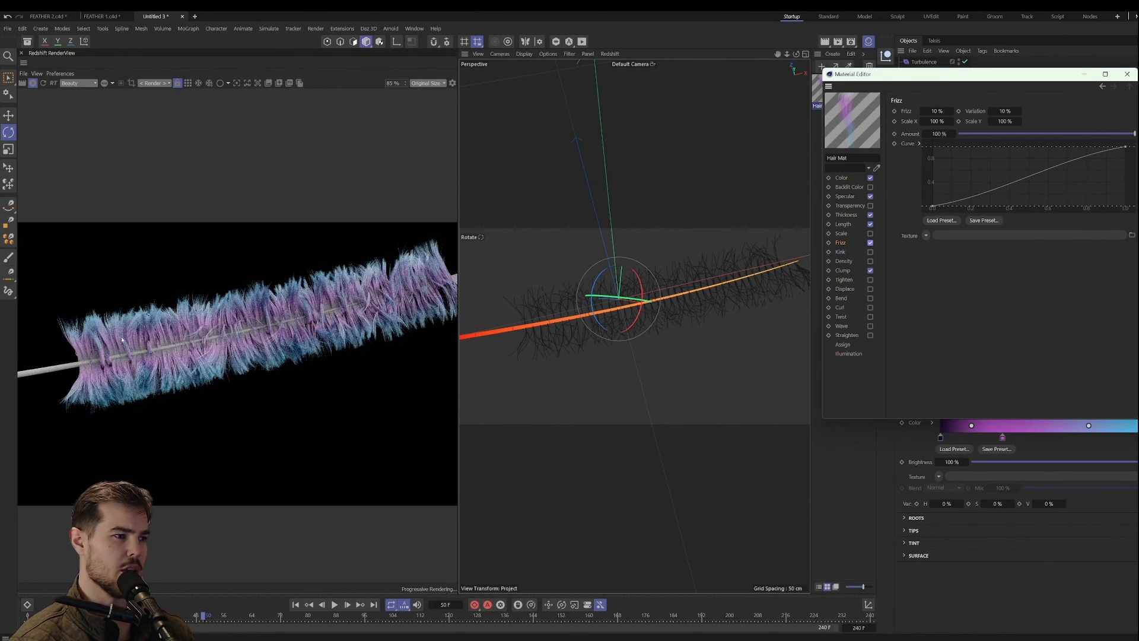
double_click(936, 111)
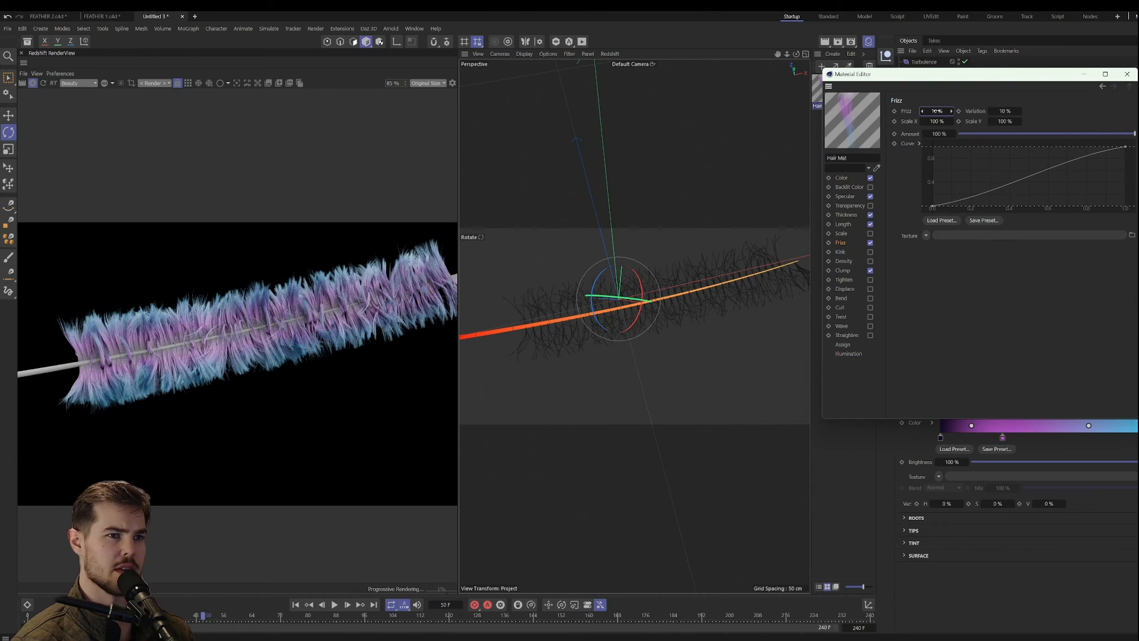
type("50")
key("Return")
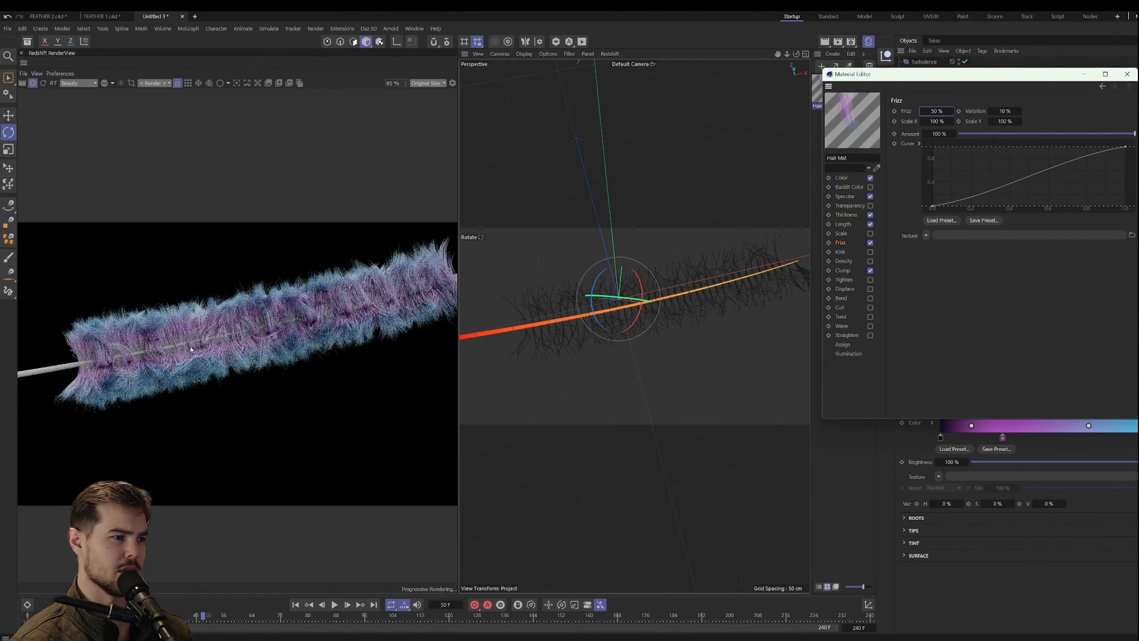
scroll(235, 336, "down", 1)
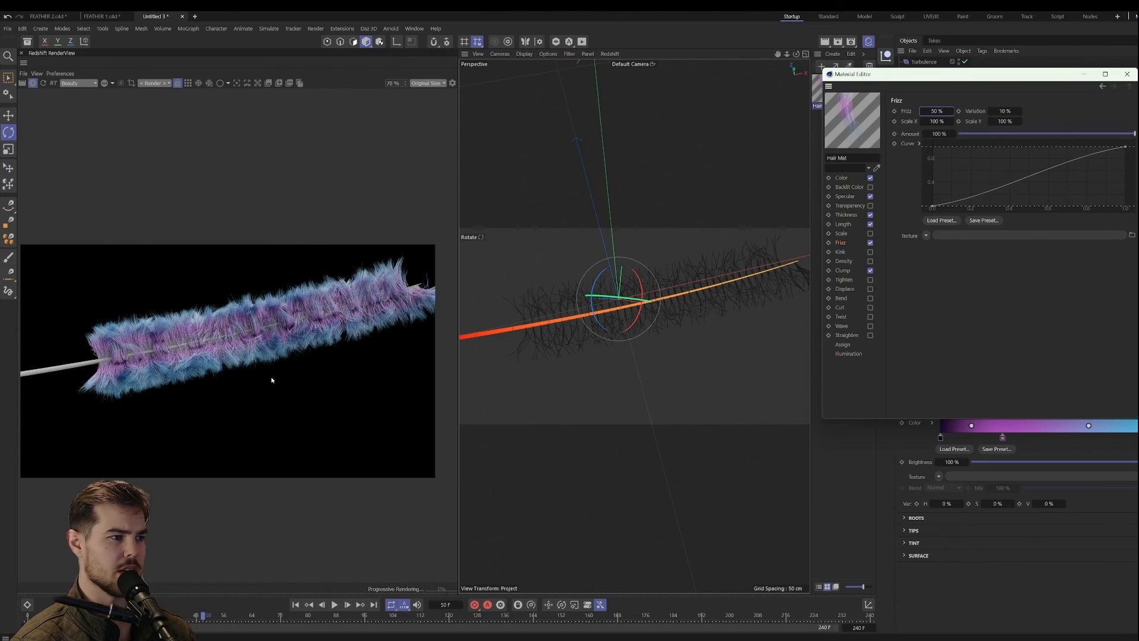
Step: Enable Bend in Hair Mat with the Bend amount at 40%, and try the Curl channel before disabling it
left_click(871, 298)
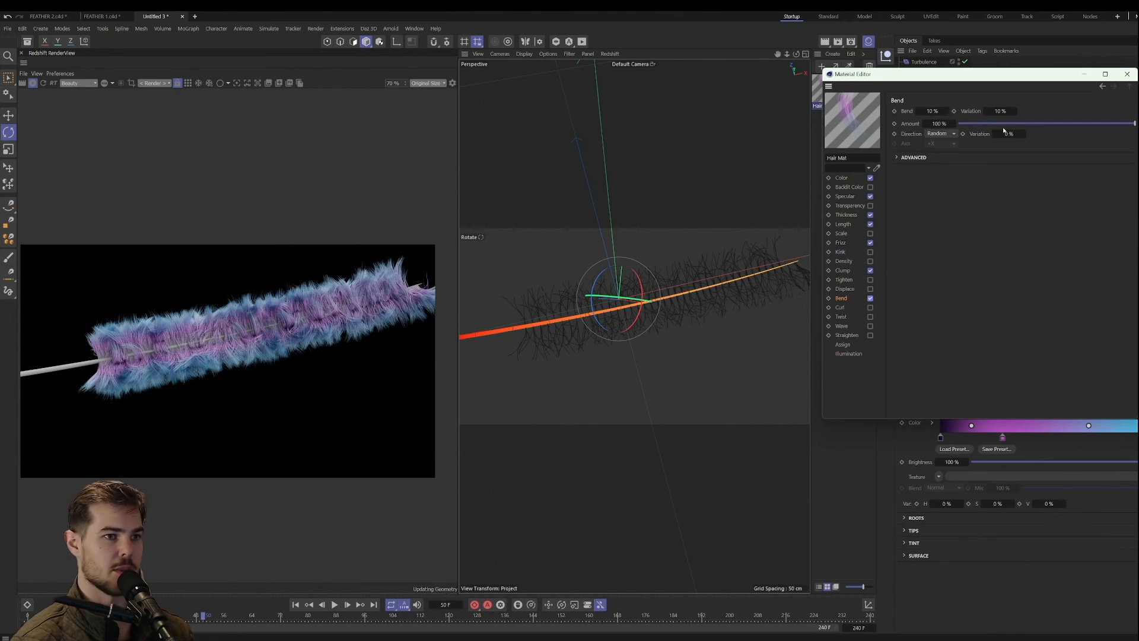
double_click(940, 111)
type("40")
key("Return")
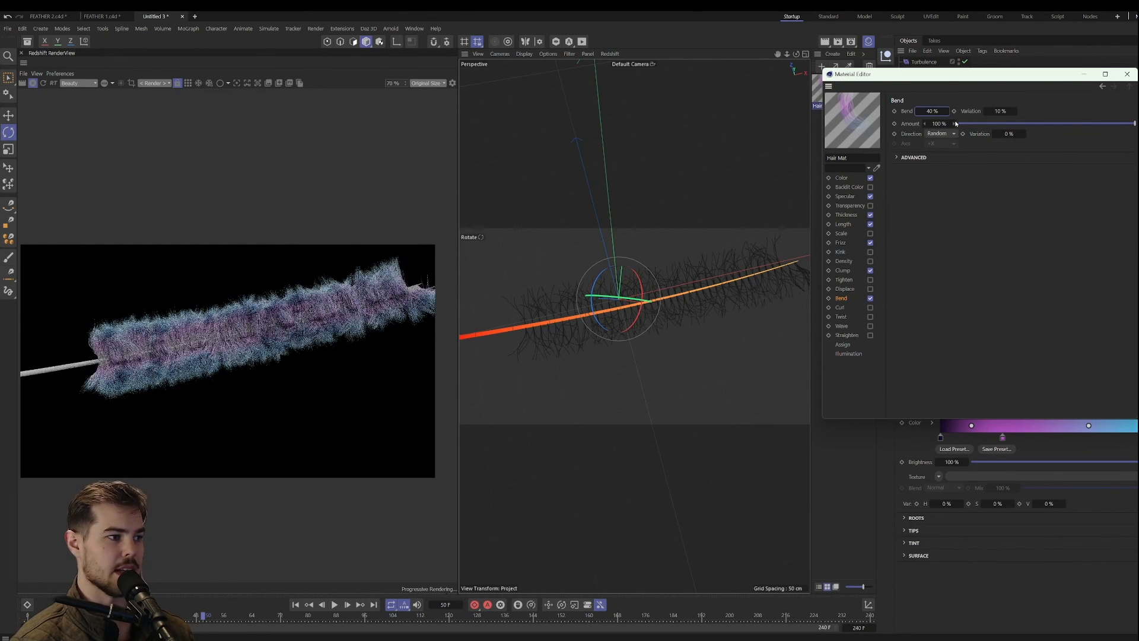
left_click(870, 307)
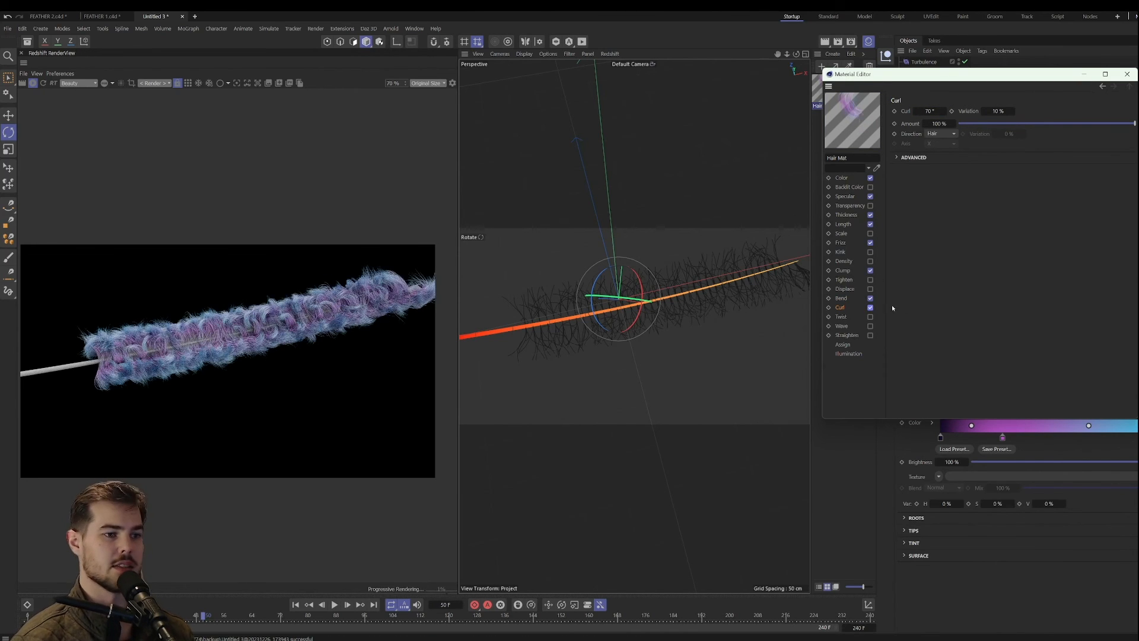
left_click(871, 307)
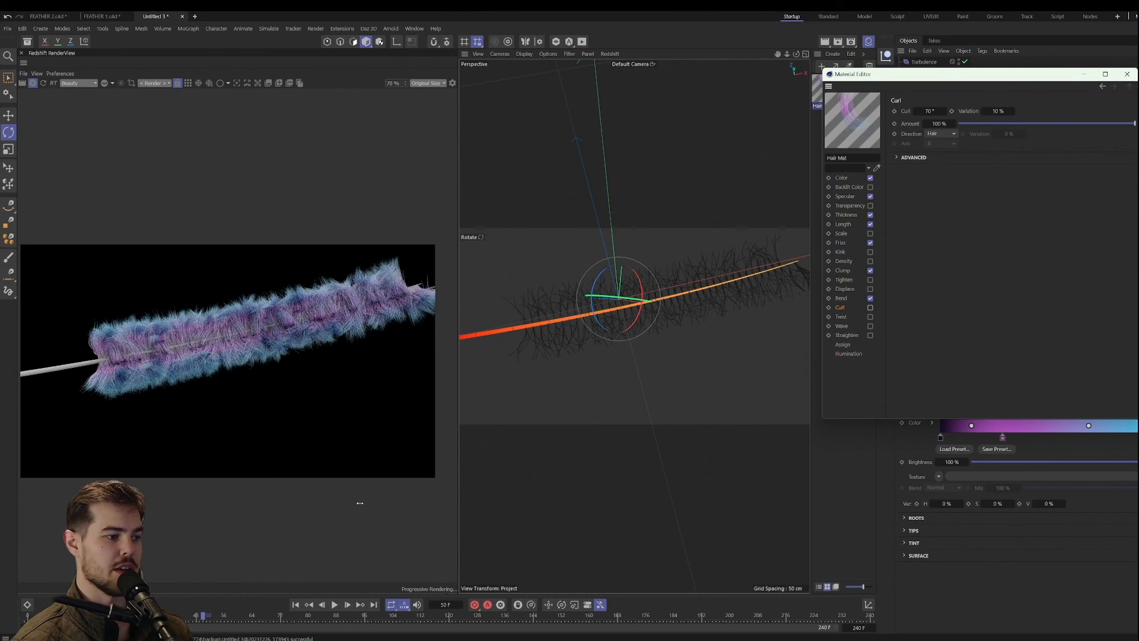
Step: Play the animation forward to frame 54 and close the Material Editor
left_click(335, 604)
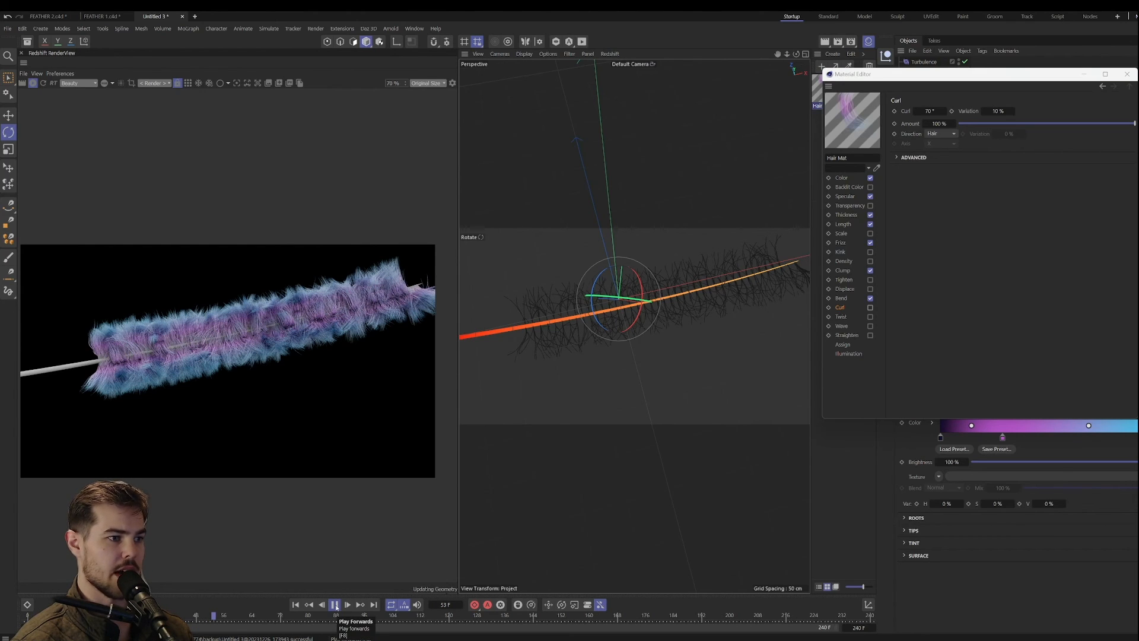
left_click(335, 606)
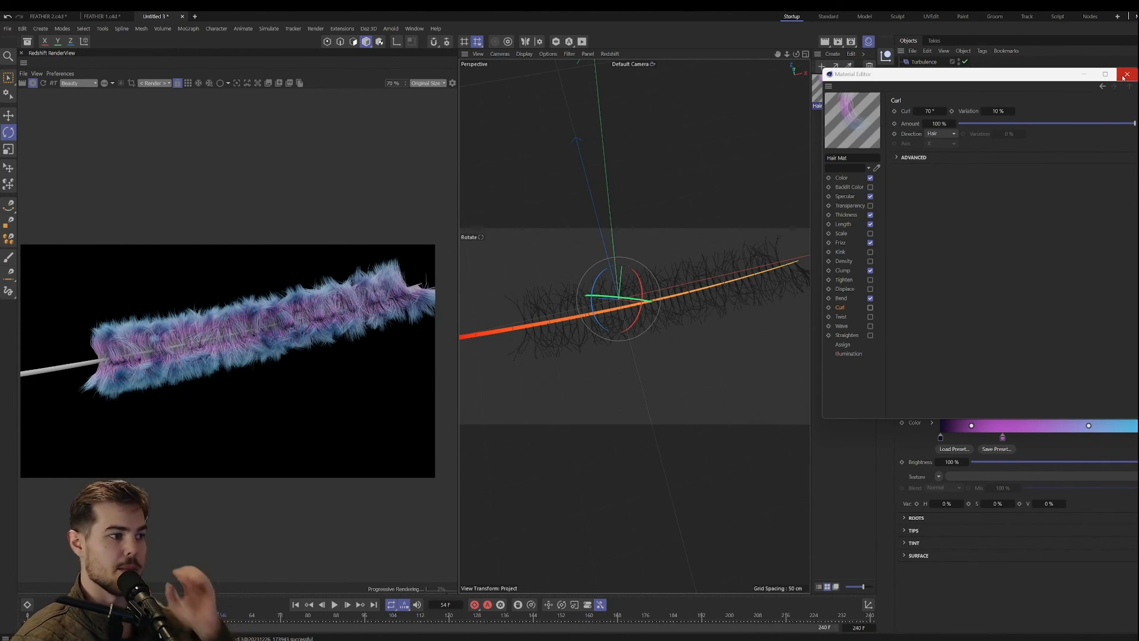
left_click(1126, 75)
scroll(287, 324, "down", 2)
scroll(236, 336, "up", 2)
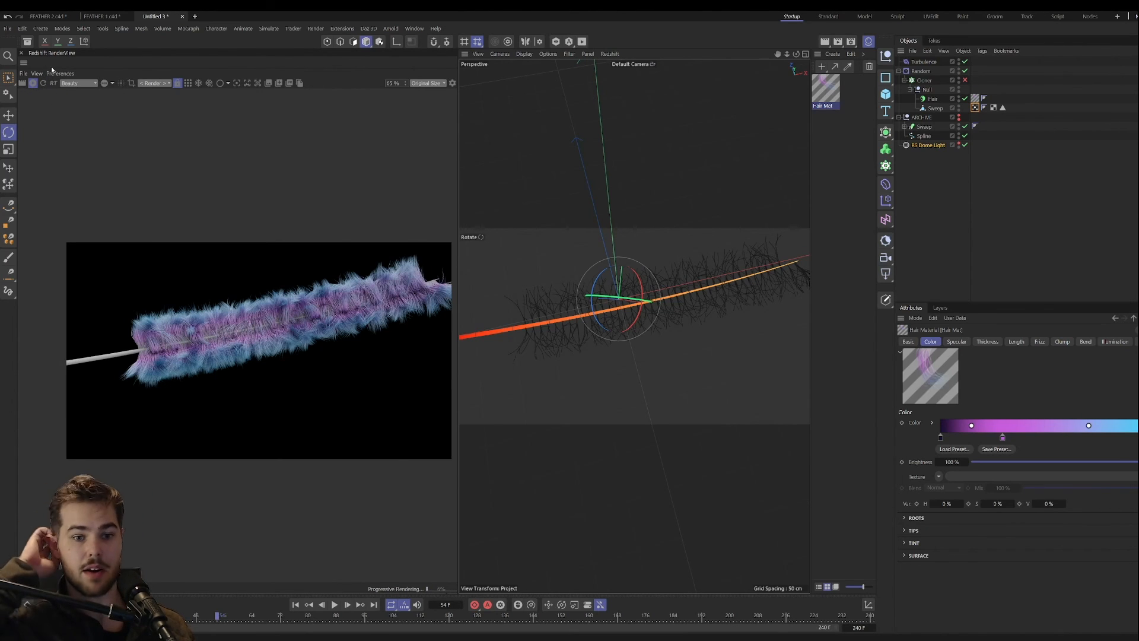
Step: Render frame 54 of the feather and review the Legacy options in Redshift's System render settings, including Cinema 4D Hair Evaluation
left_click(23, 84)
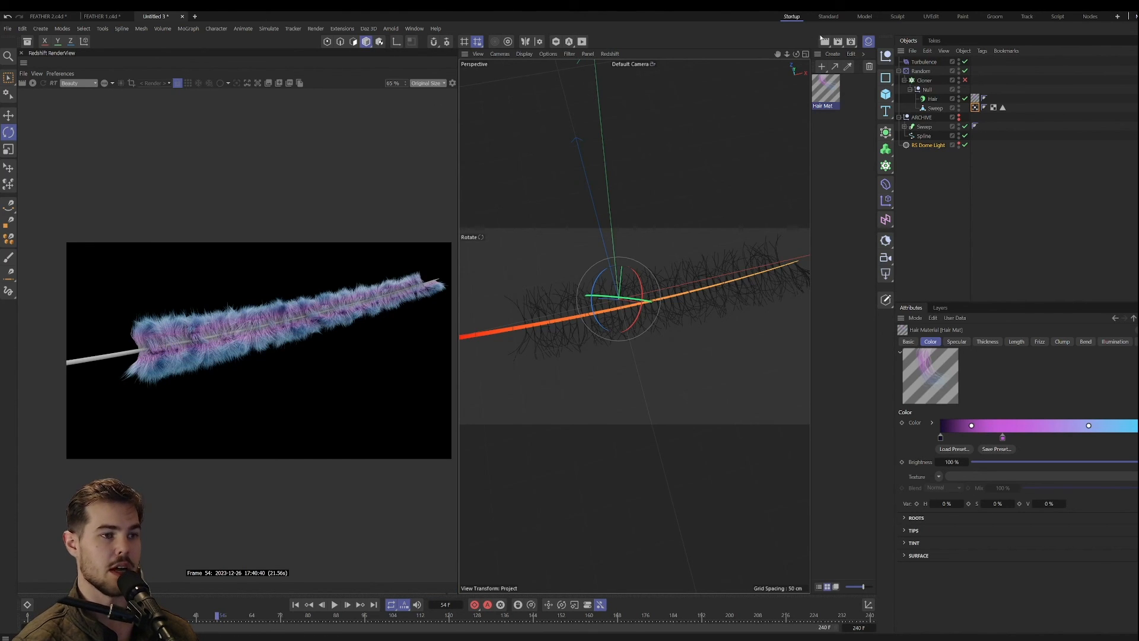
left_click(851, 41)
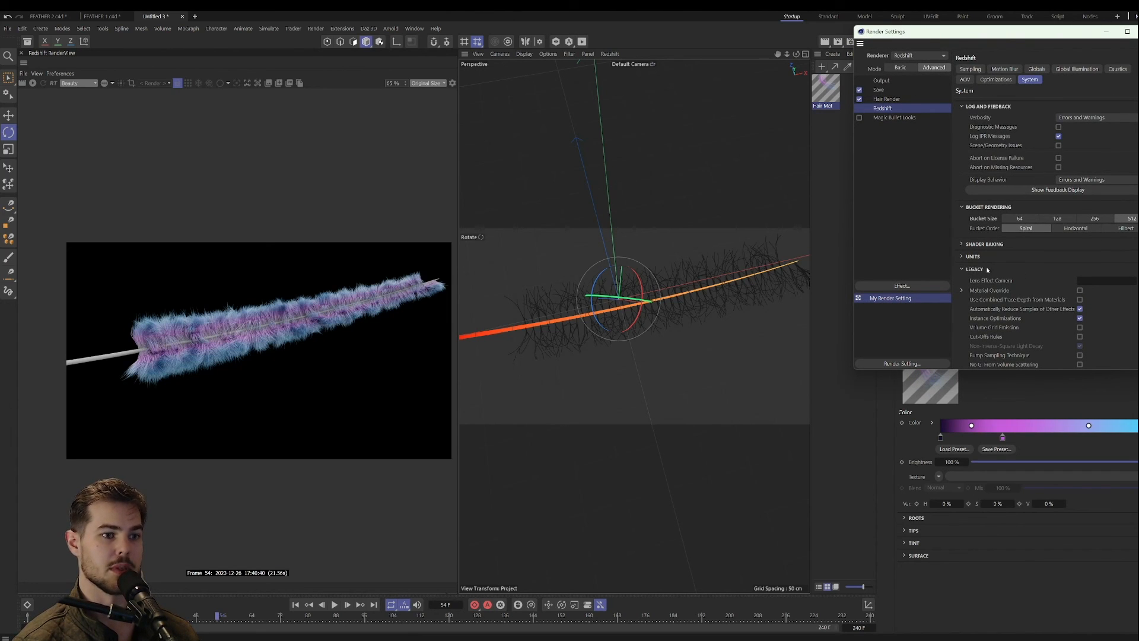
scroll(1050, 238, "down", 5)
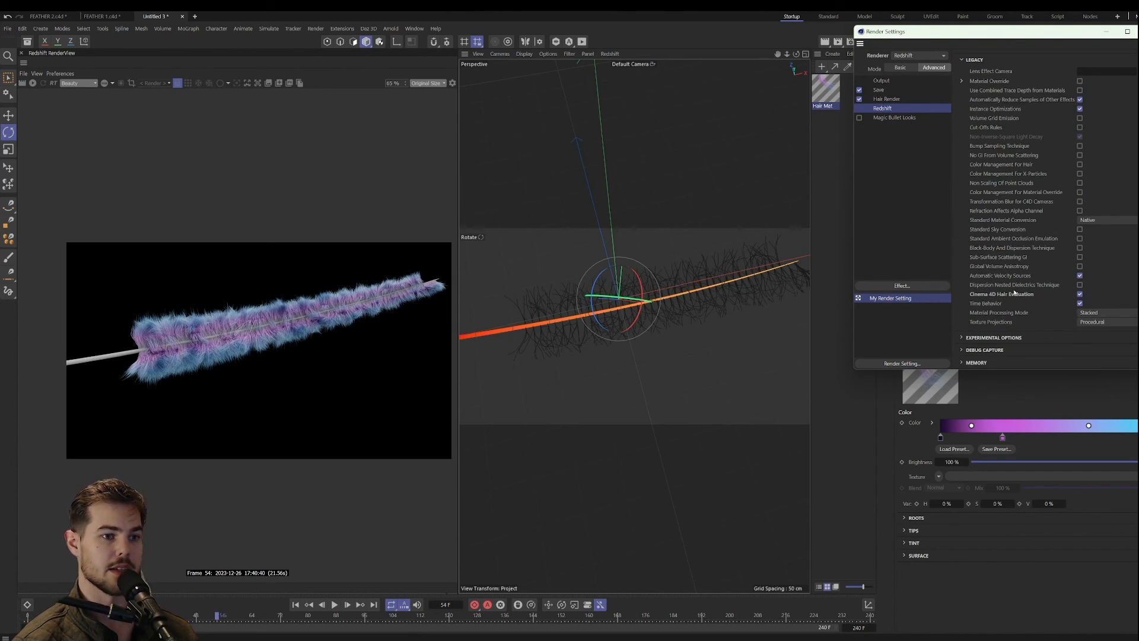
left_click(1137, 32)
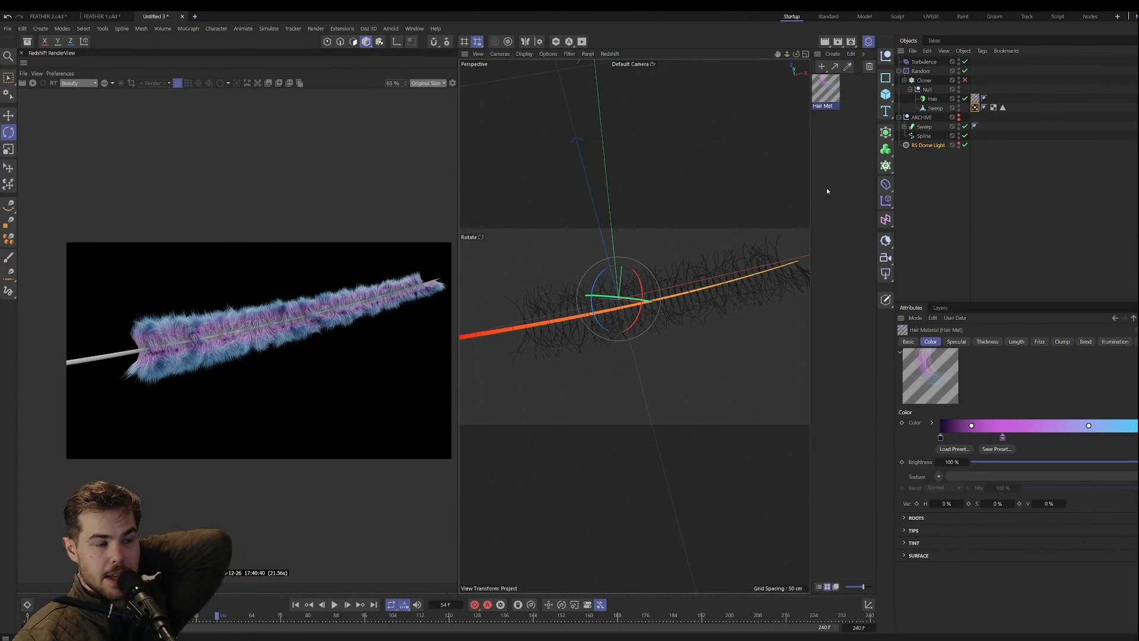
Step: Enable the Cloner, view the cloned feathers from a lower angle, and play the animation to frame 74
left_click(966, 81)
scroll(633, 288, "down", 3)
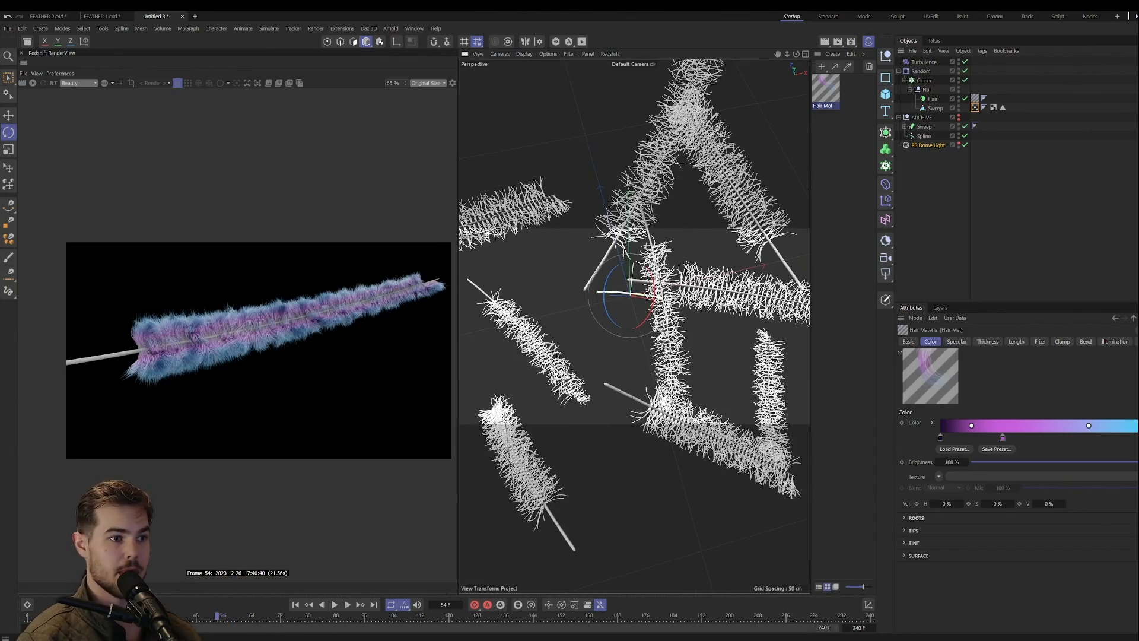
left_click_drag(634, 325, 623, 239, "alt")
left_click(335, 605)
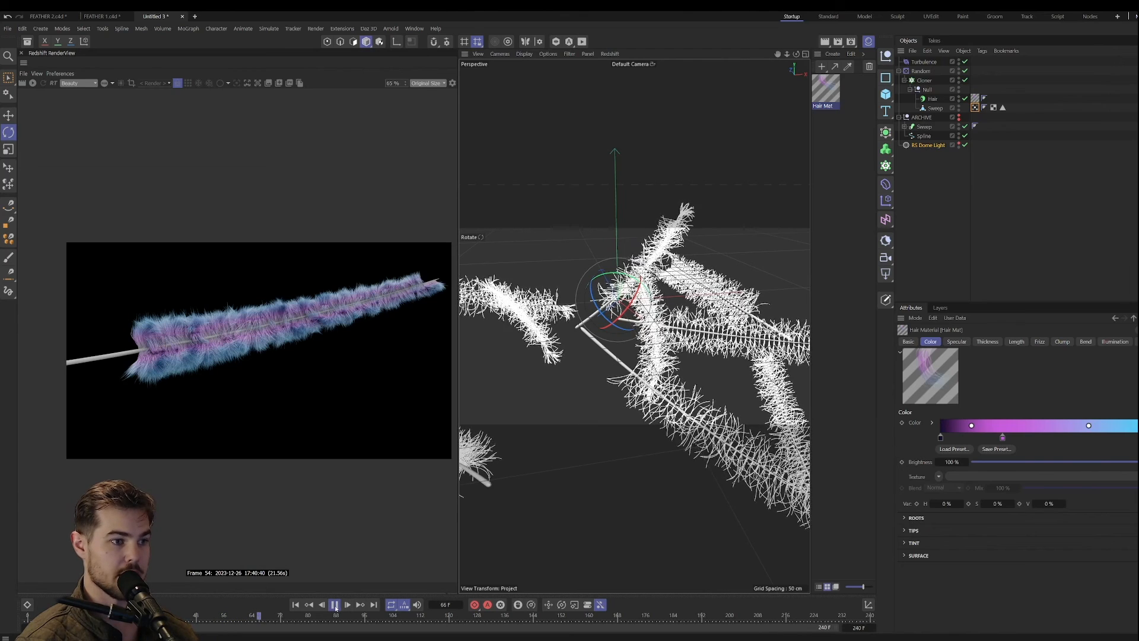
left_click(335, 605)
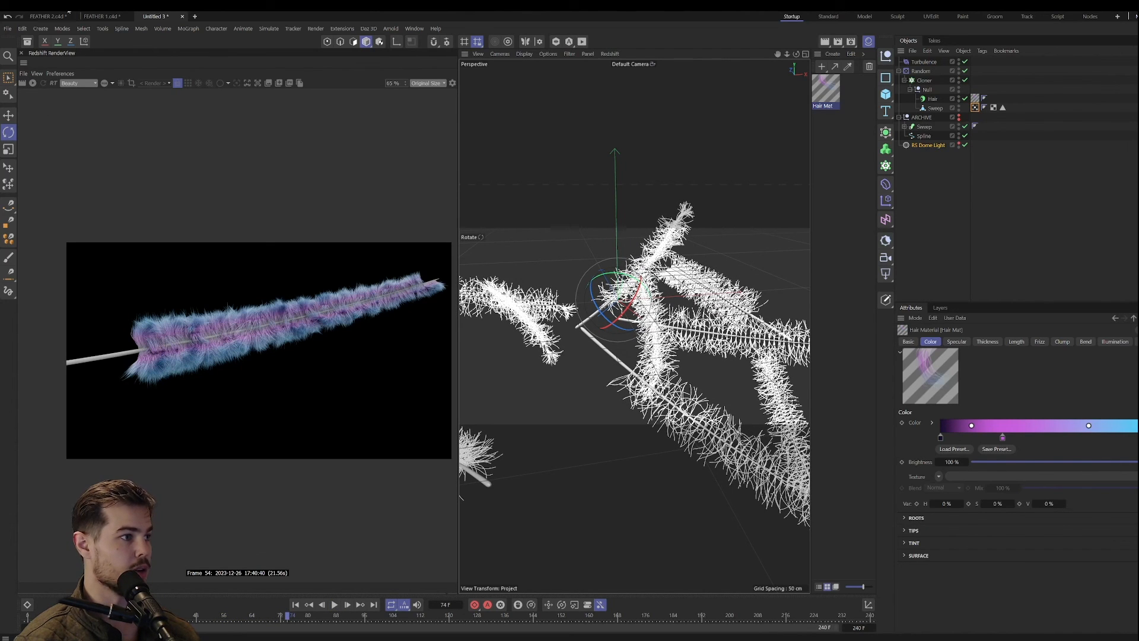
Step: Run the interactive Redshift render of the cloned feathers, widen the RenderView to inspect them, and stop the render
left_click(34, 83)
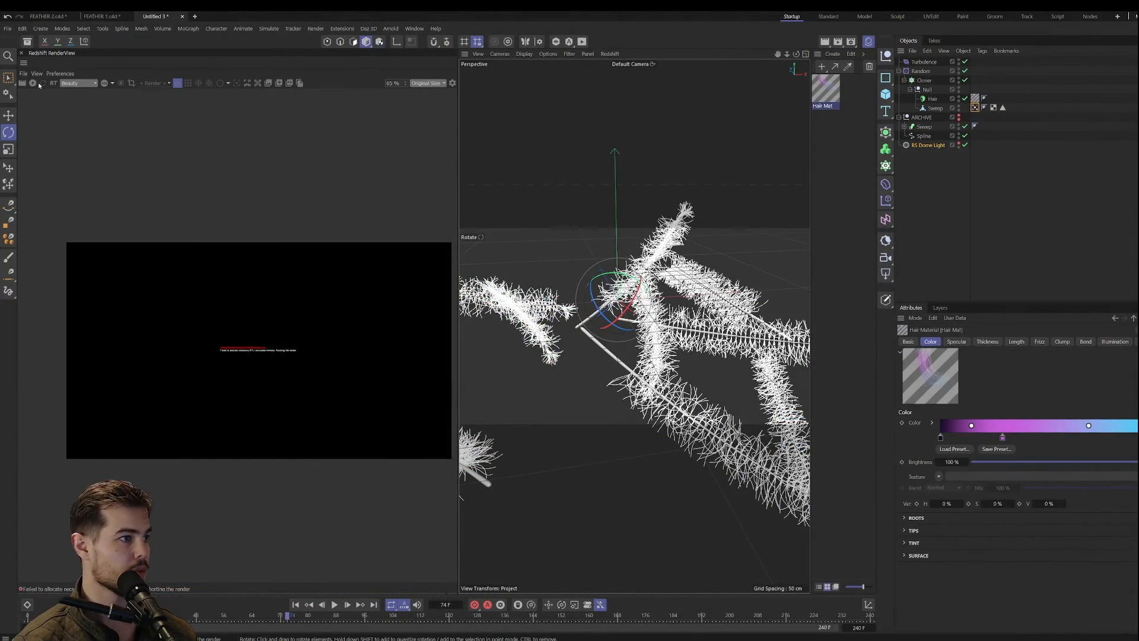
left_click(33, 83)
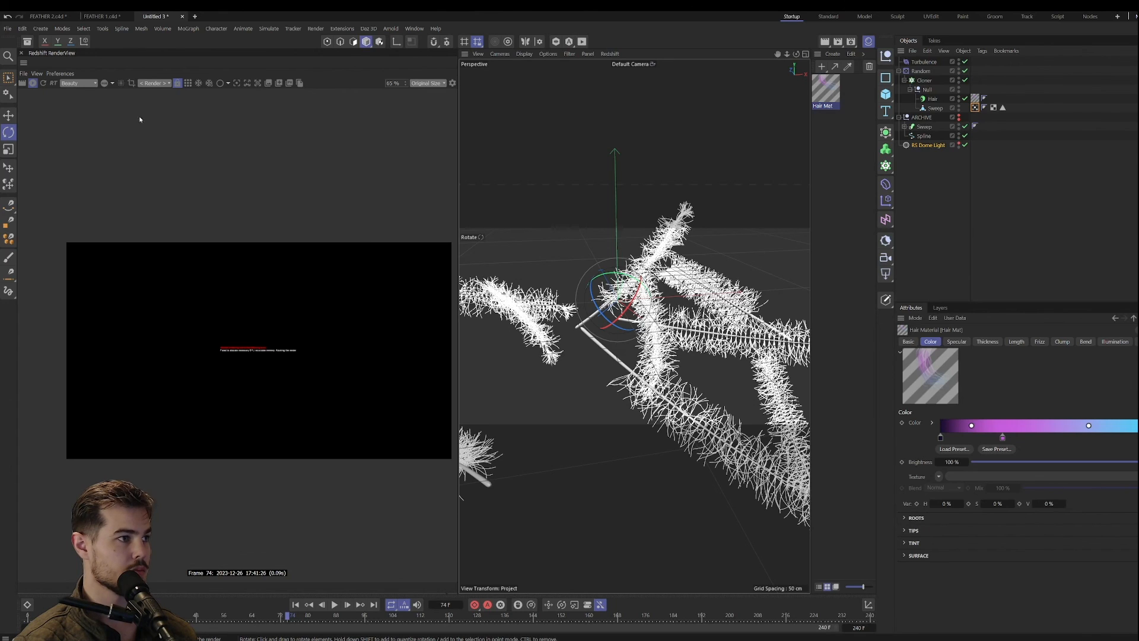
left_click(32, 84)
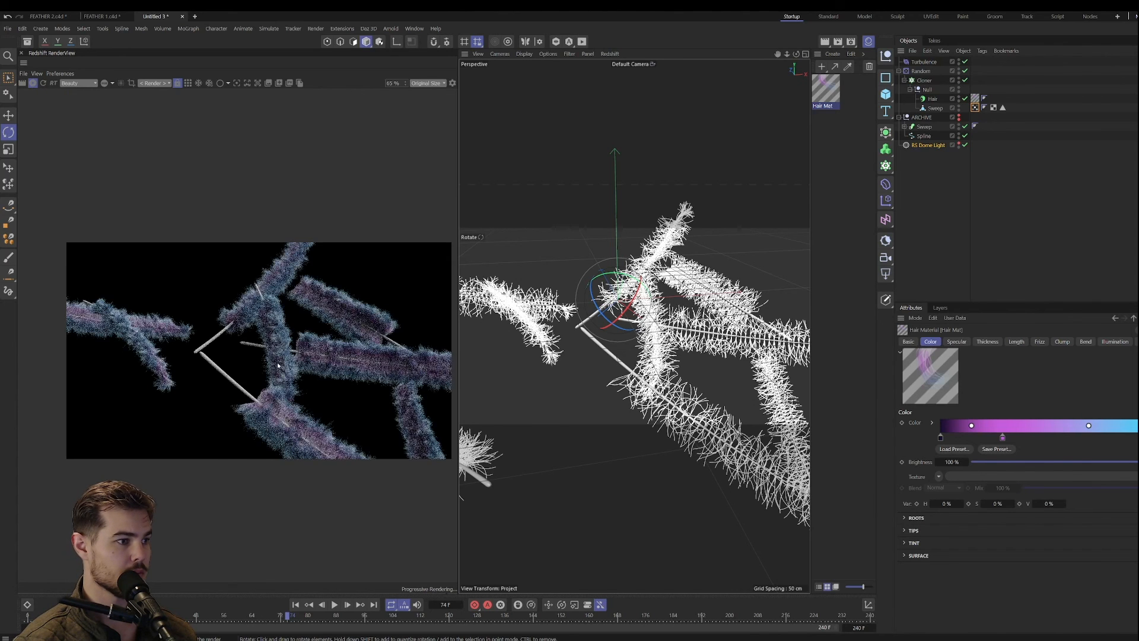
scroll(308, 359, "up", 2)
middle_click_drag(308, 358, 283, 355)
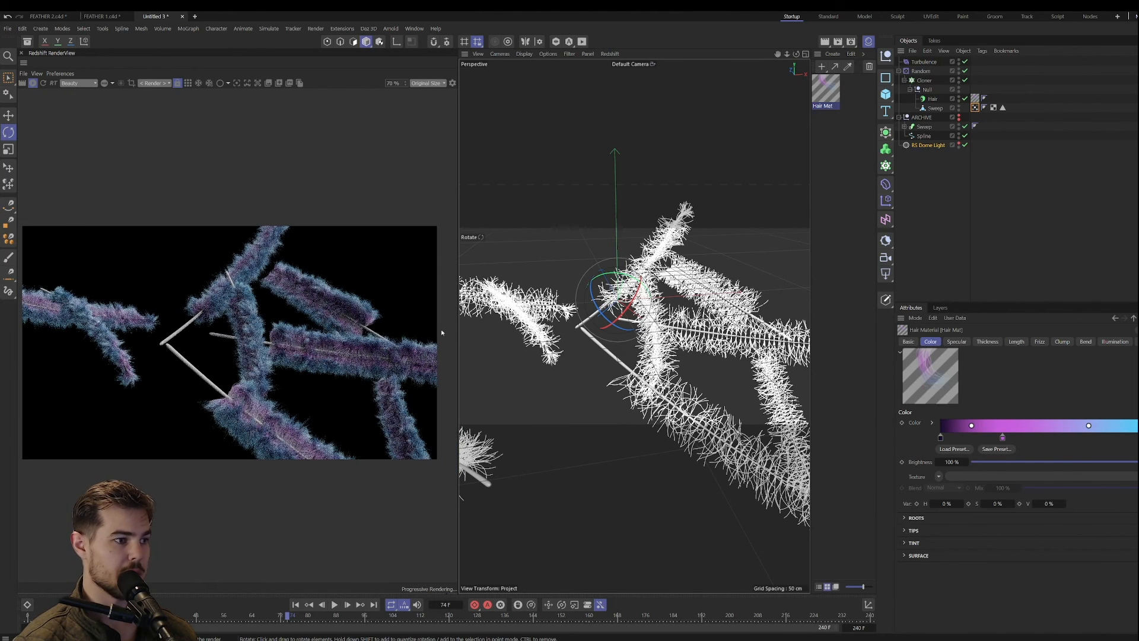
left_click_drag(458, 329, 539, 329)
scroll(253, 344, "up", 2)
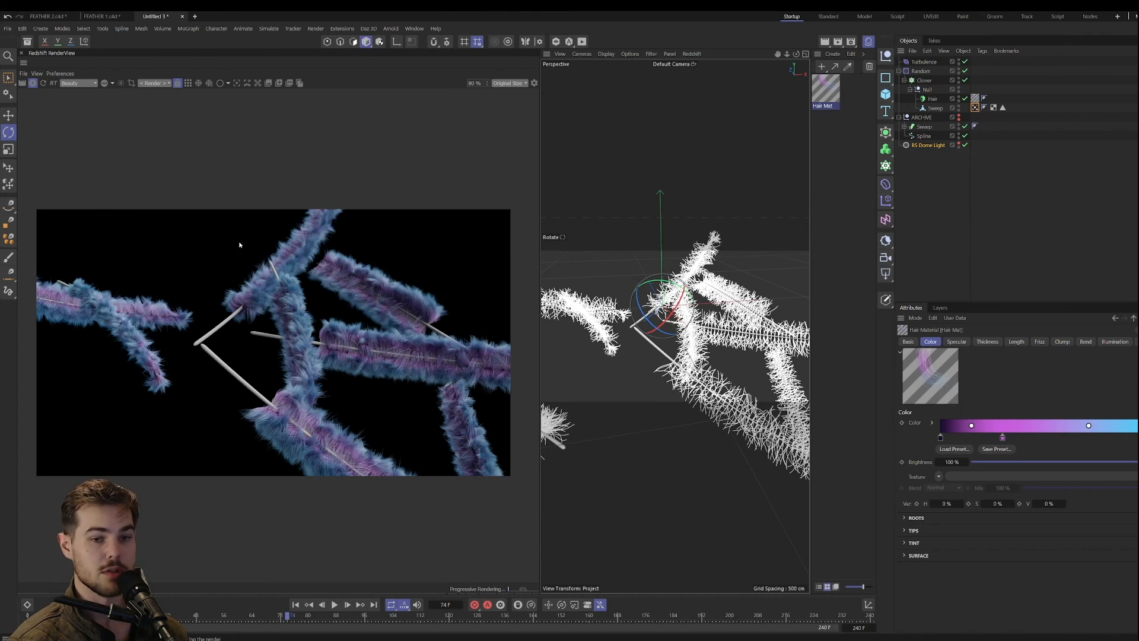
left_click(32, 83)
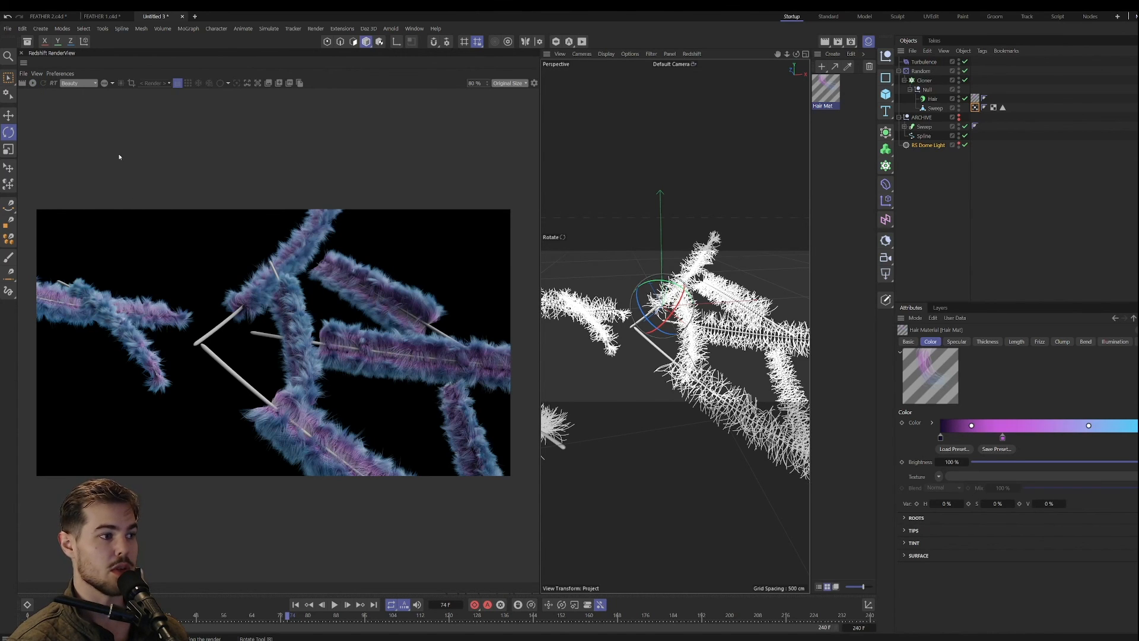